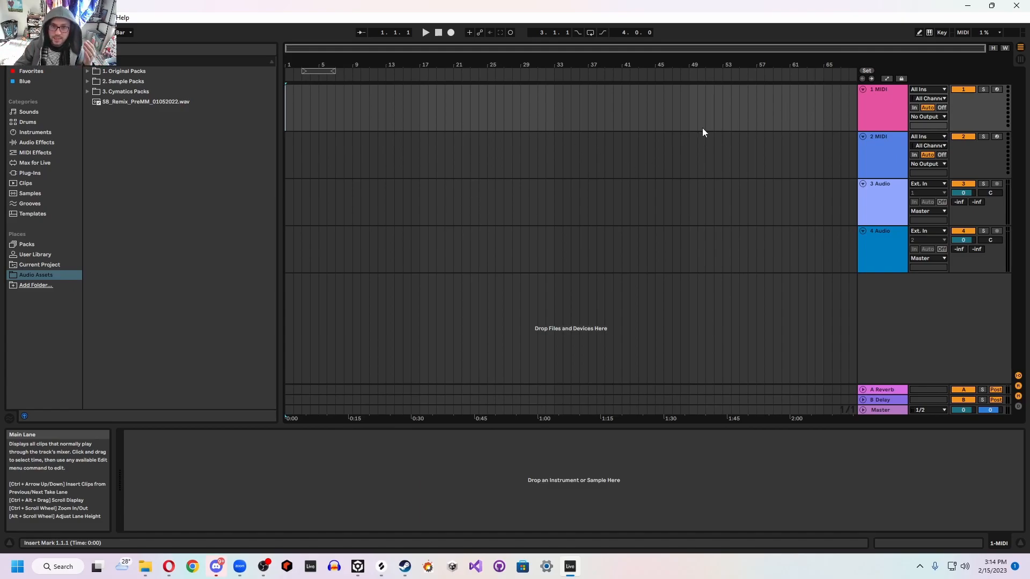
left_click(1023, 59)
left_click(1020, 48)
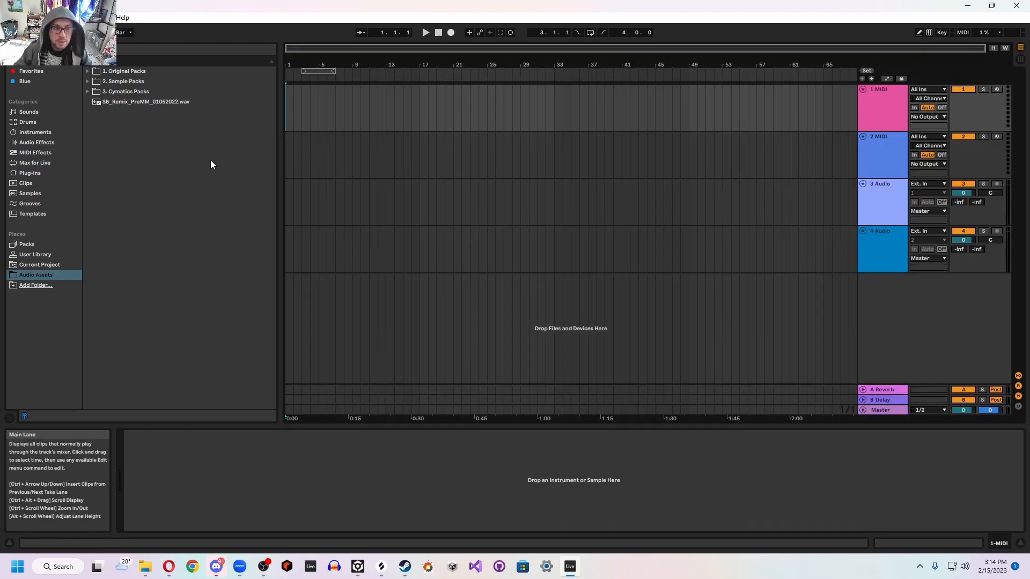
Step: Browse the Original Packs and Modern folders down to the contents of the Social Kid - MIDTEMPO DRUM KIT folder
left_click(118, 82)
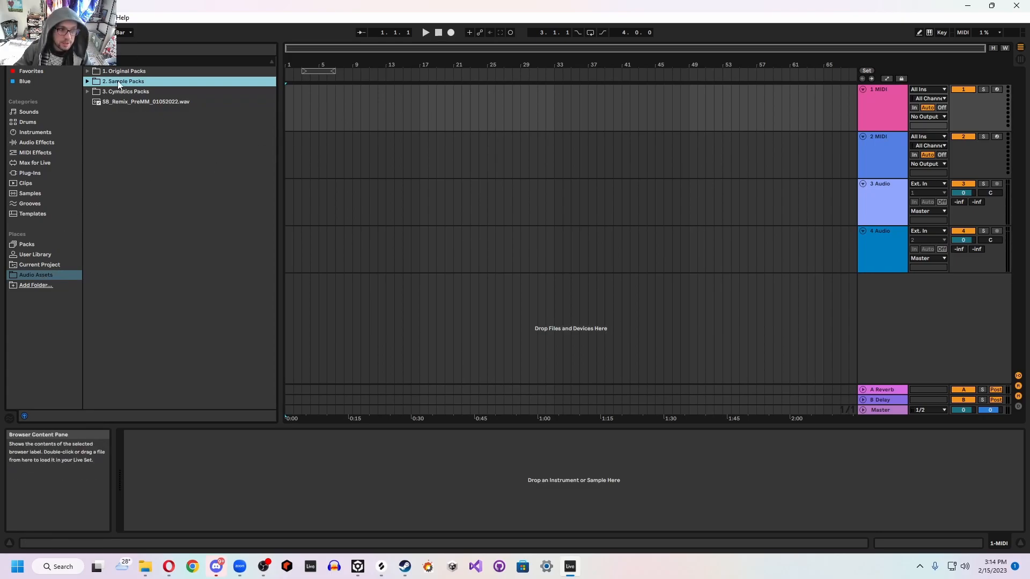
key("Right")
key("Left")
key("Up")
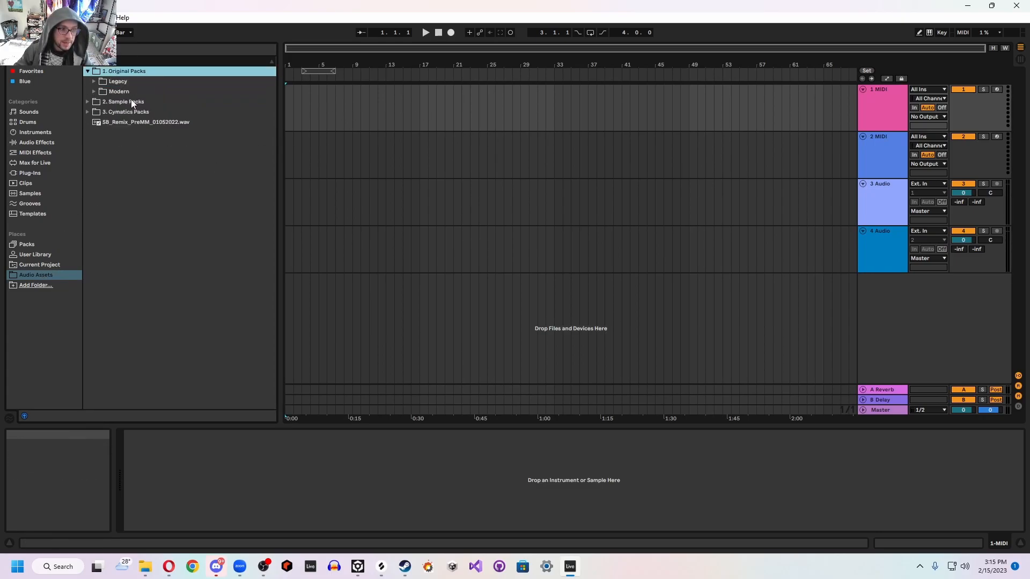
key("Right")
key("Down")
key("Down")
key("Right")
key("Down")
key("Down")
key("Down")
key("Down")
key("Right")
Step: Look through the drum kit's subfolders and examine the Snares folder inside 01 One Shot Drums
key("Down")
key("Down")
key("Down")
key("Up")
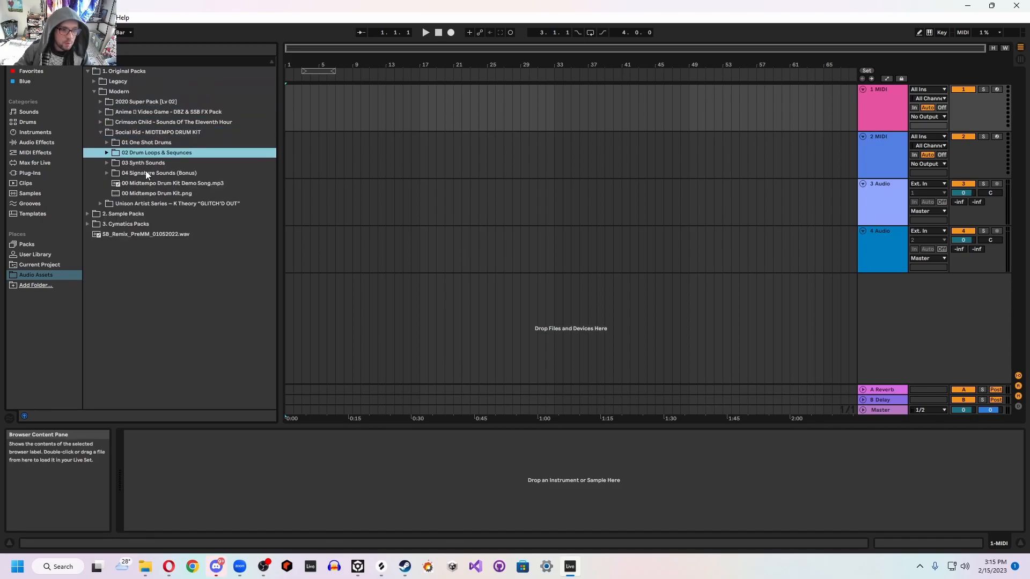
key("Down")
key("Down")
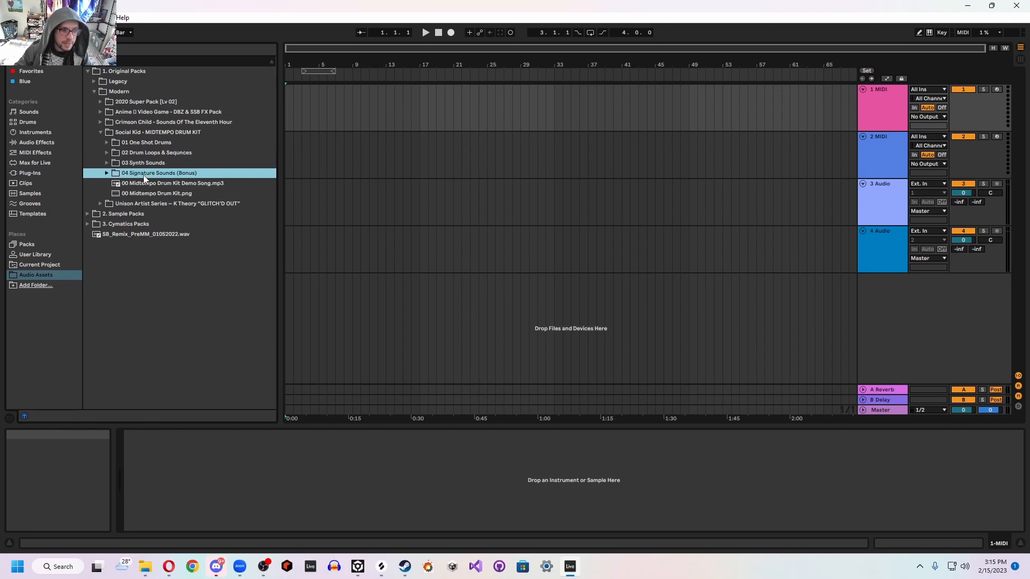
left_click(143, 155)
left_click(144, 145)
key("Right")
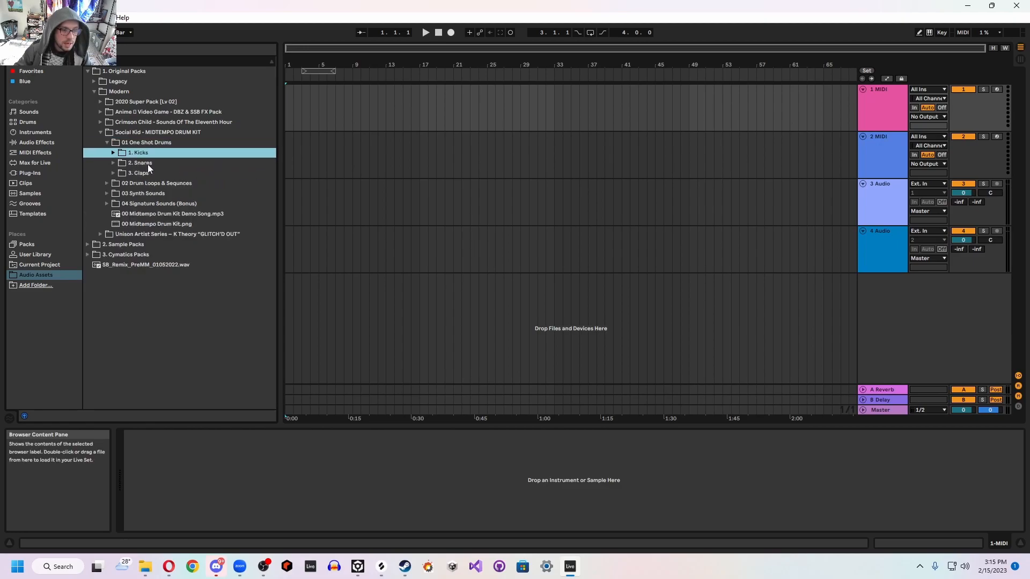
left_click(147, 164)
key("Right")
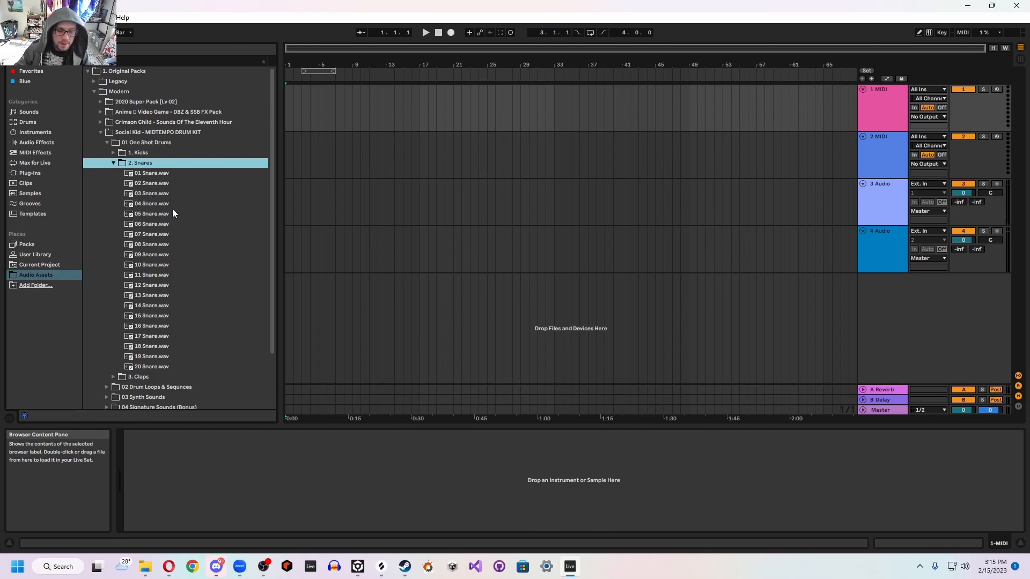
left_click(148, 163)
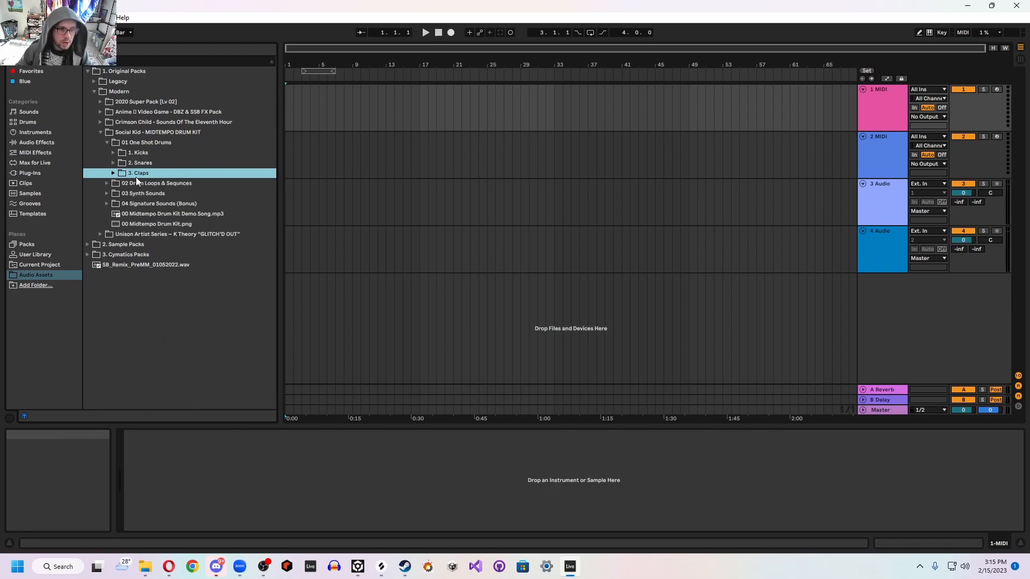
Step: Browse to the Techno folder under 1. Kicks and preview 01 Techno Kick F#.wav and 08 Techno Kick F#.wav
key("Up")
key("Right")
key("Down")
key("Down")
key("Right")
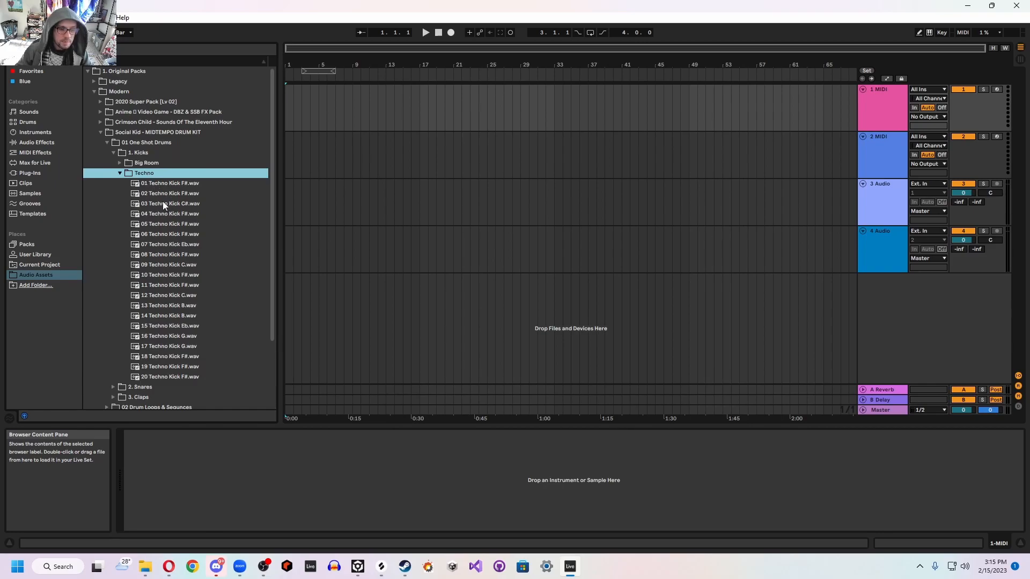
key("Down")
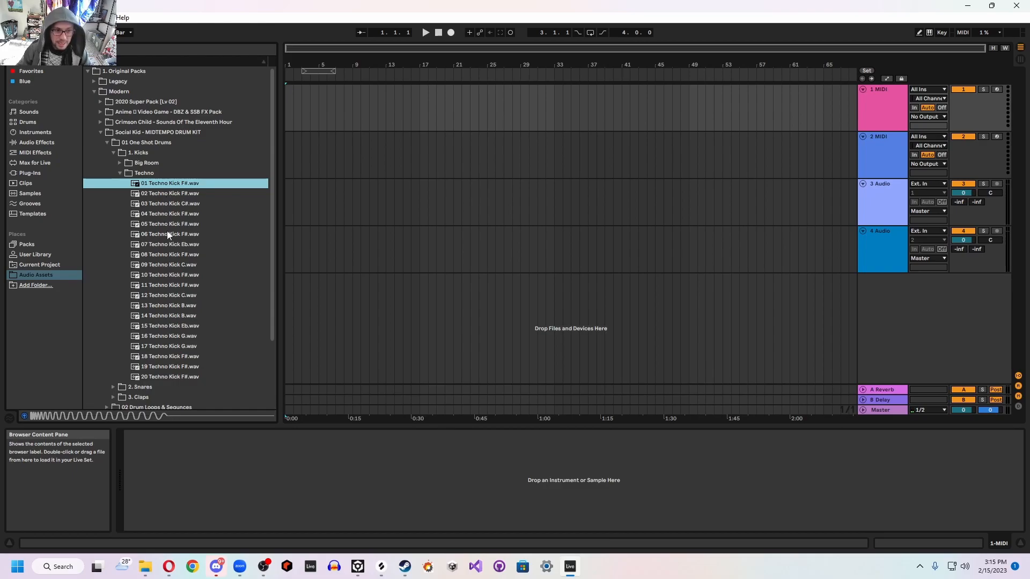
left_click(179, 252)
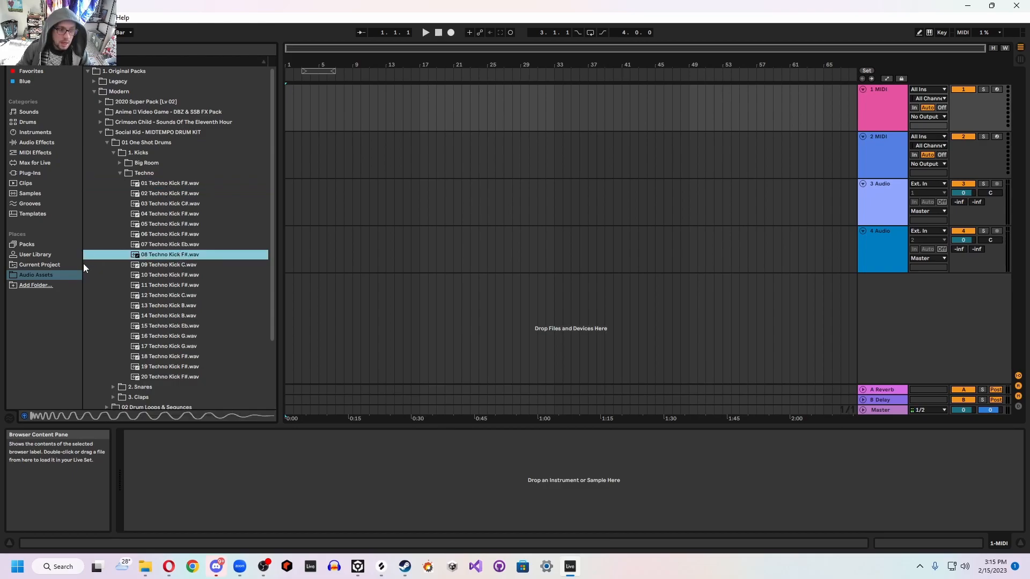
Step: Collapse Original Packs and browse through 2. Sample Packs and EDM SAMPLE PACKS to the contents of XLNT-Mid Temps Vol.2
left_click(121, 70)
left_click(134, 84)
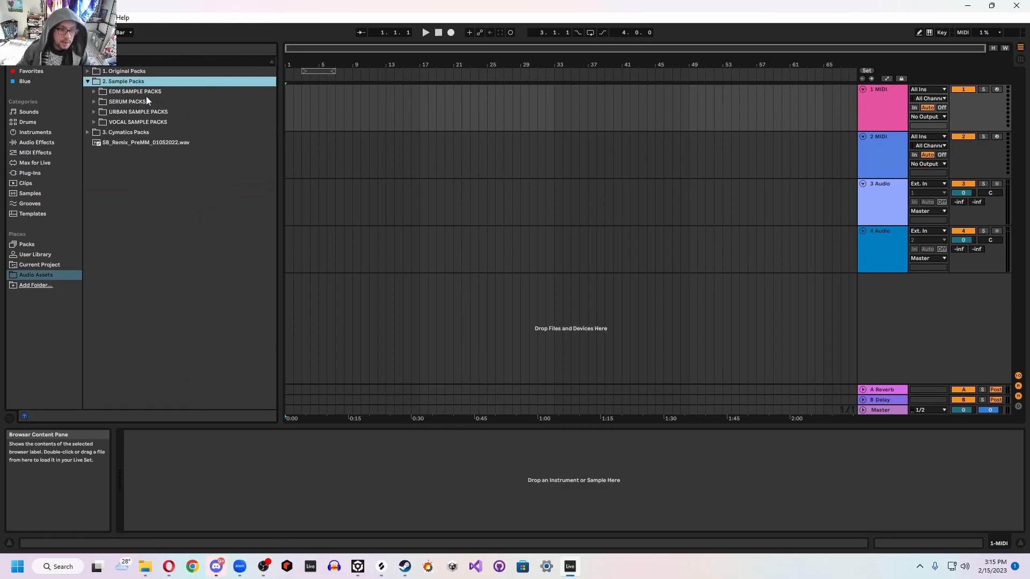
left_click(146, 95)
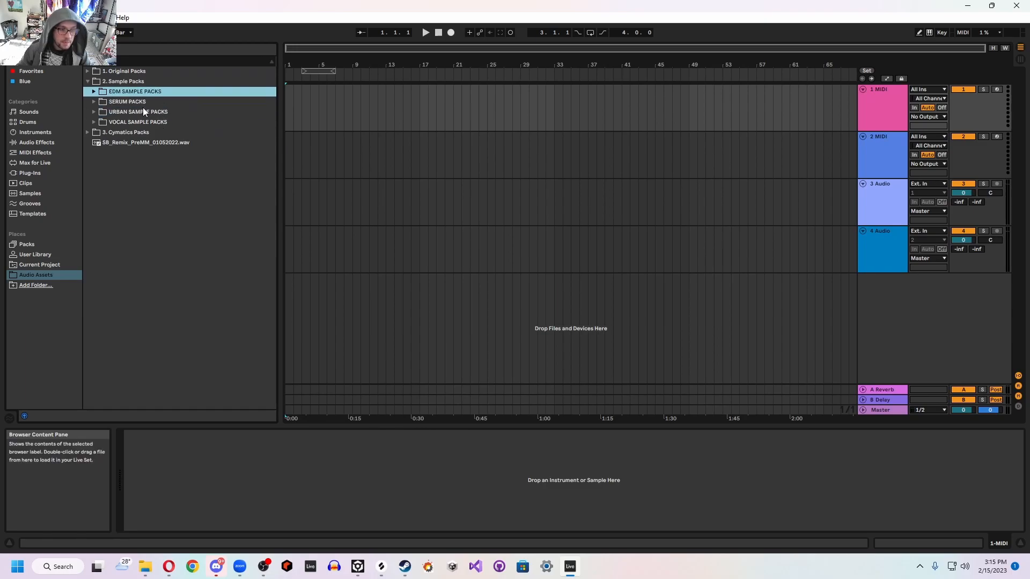
key("Right")
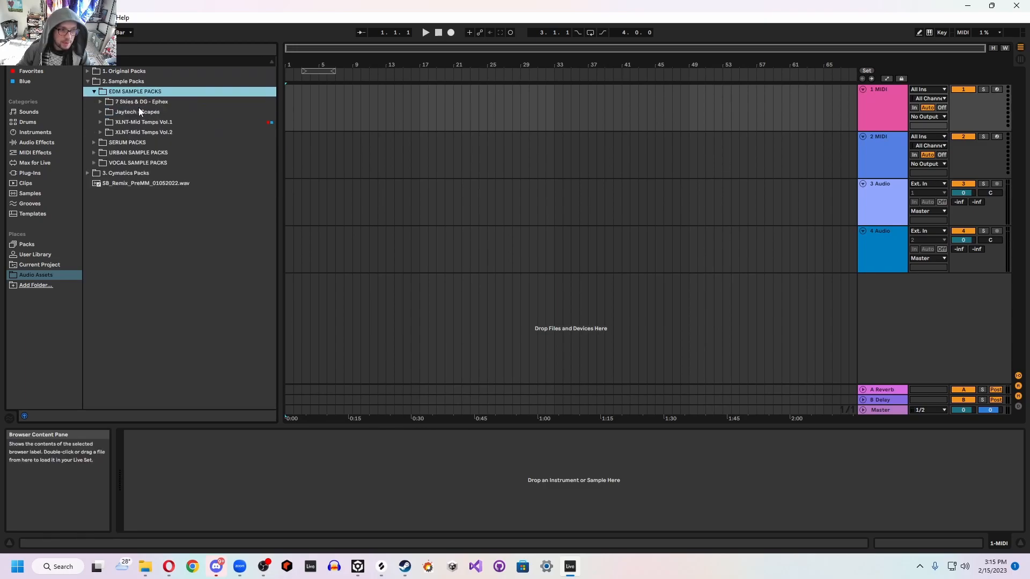
key("Down")
key("Down")
key("Down")
key("Down")
key("Right")
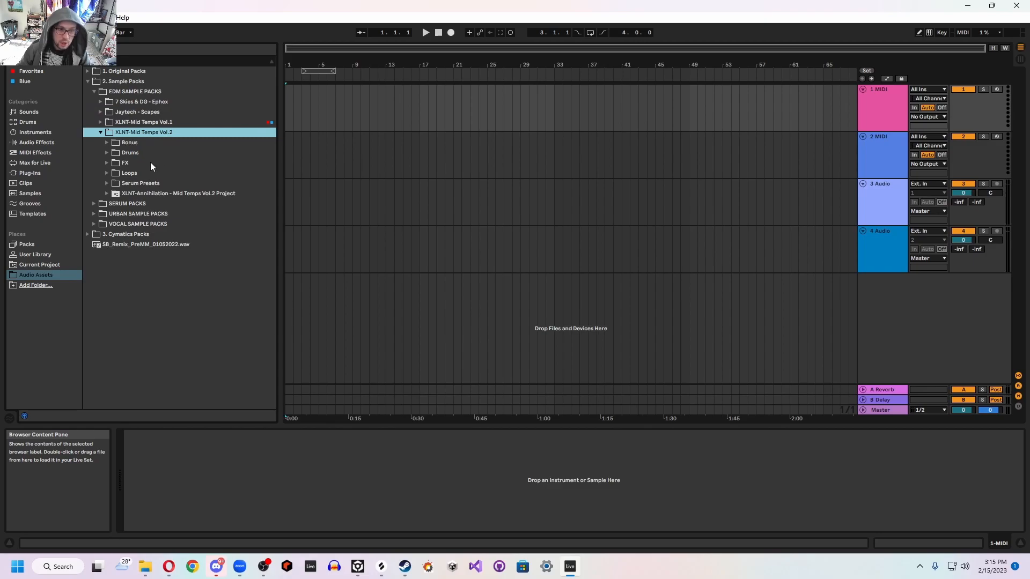
Step: Show the samples in the Kicks folder under Drums in XLNT-Mid Temps Vol.2
left_click(143, 122)
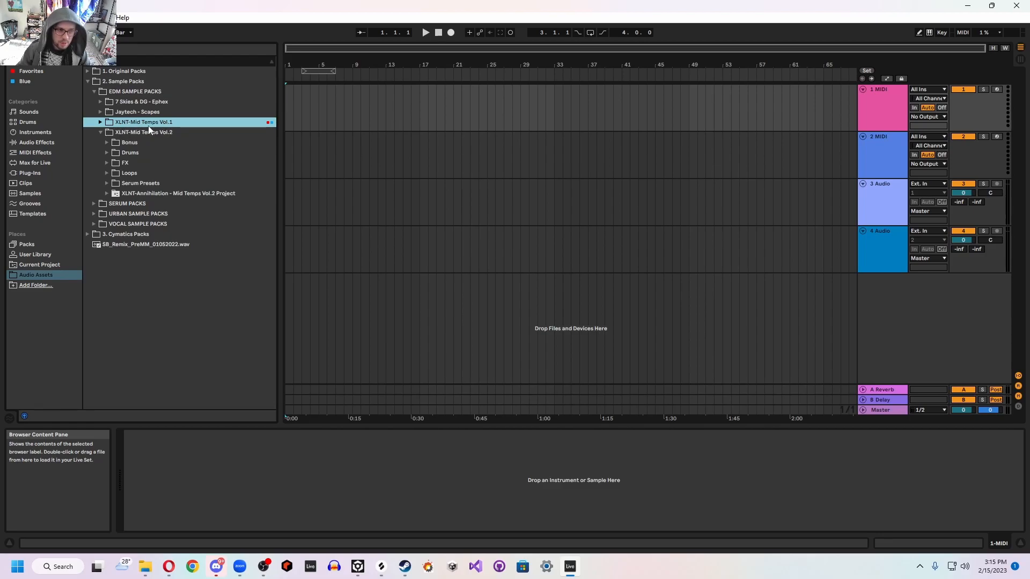
key("Down")
key("Down")
key("Down")
key("Right")
key("Down")
key("Down")
left_click(145, 182)
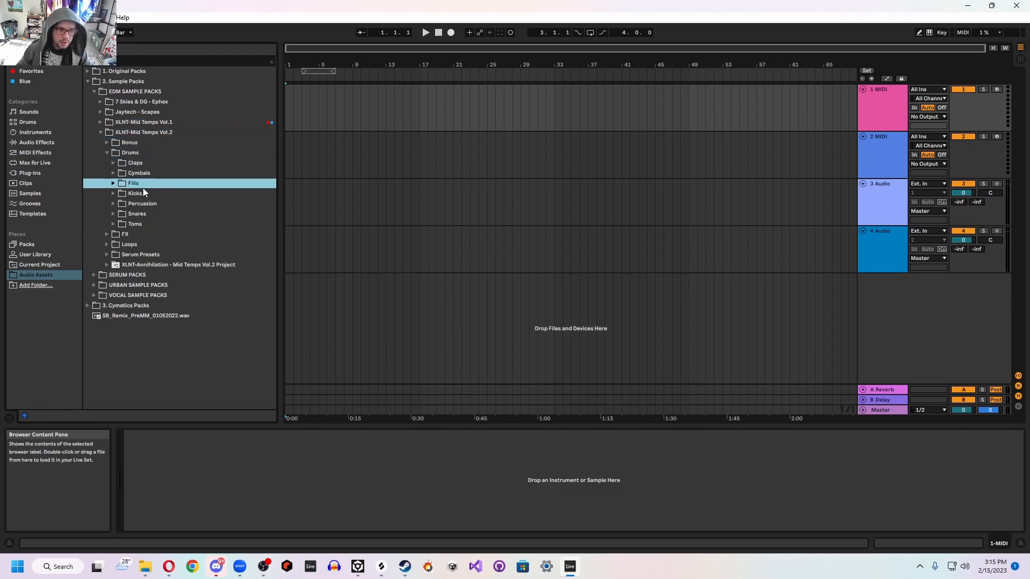
key("Up")
key("Up")
key("Down")
key("Down")
left_click(146, 195)
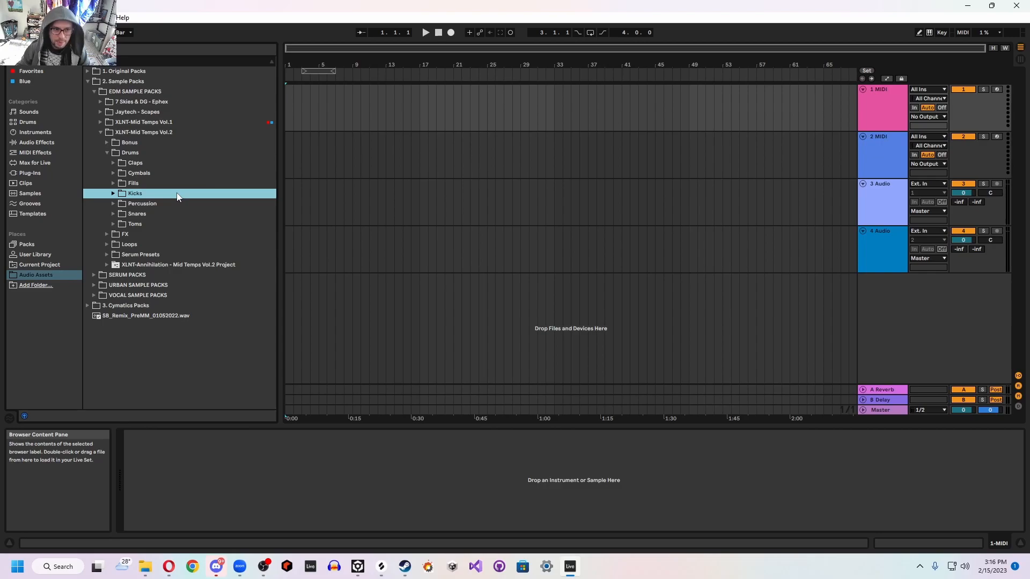
key("Right")
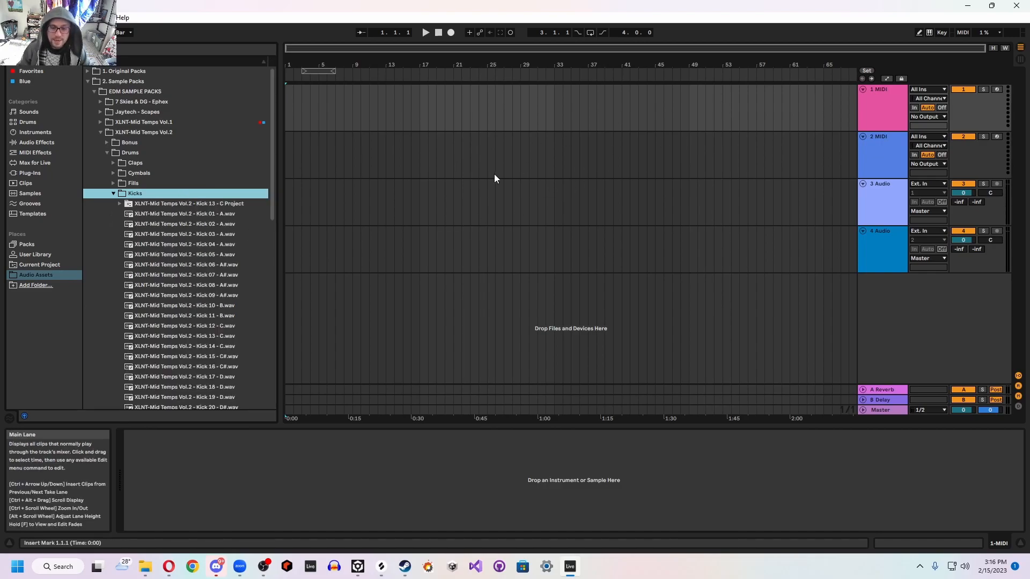
Step: Preview and compare the Kick 02 - A and Kick 03 - A samples
left_click(204, 235)
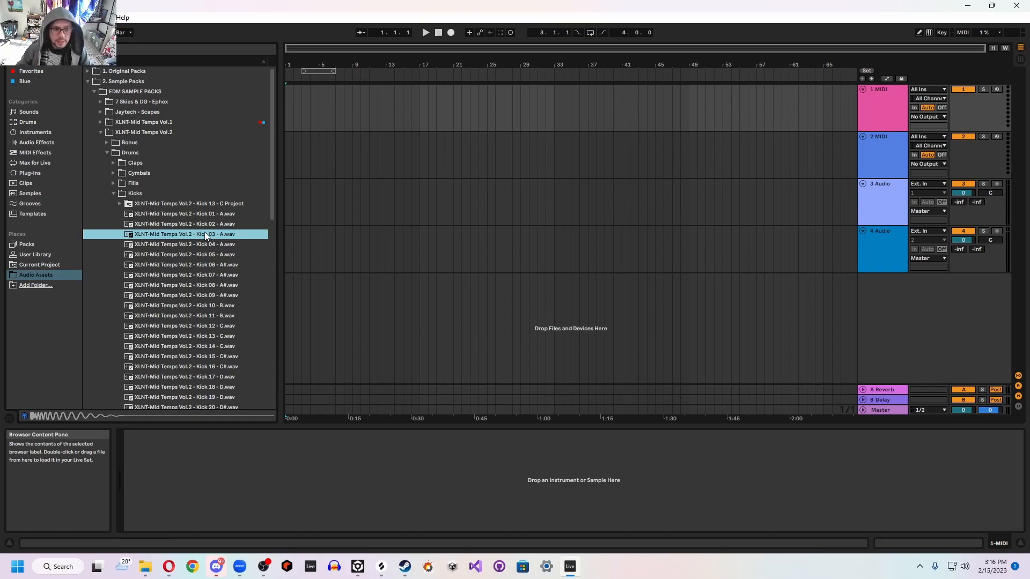
key("Up")
key("Down")
key("Up")
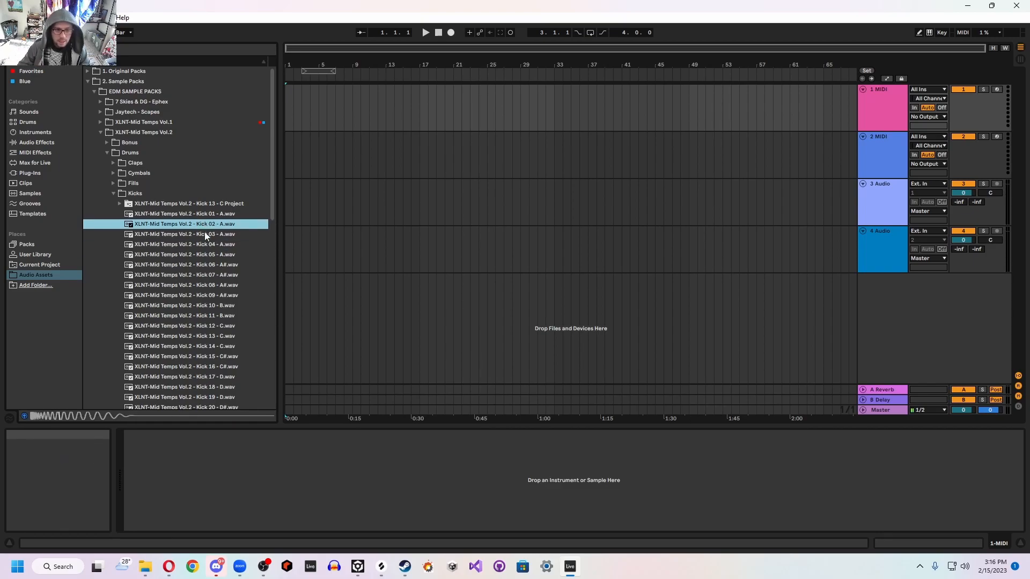
key("Down")
key("Up")
key("Down")
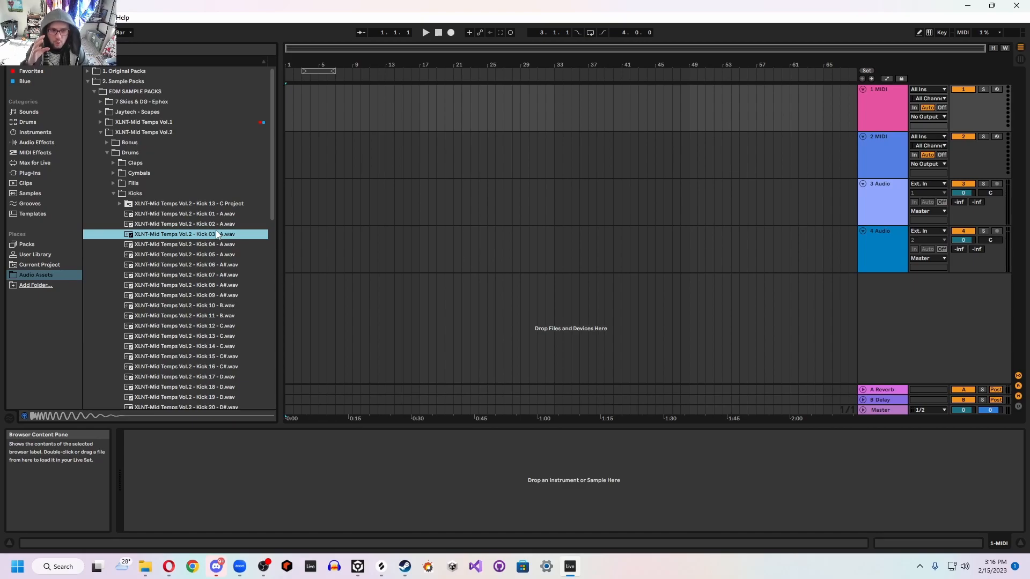
key("Up")
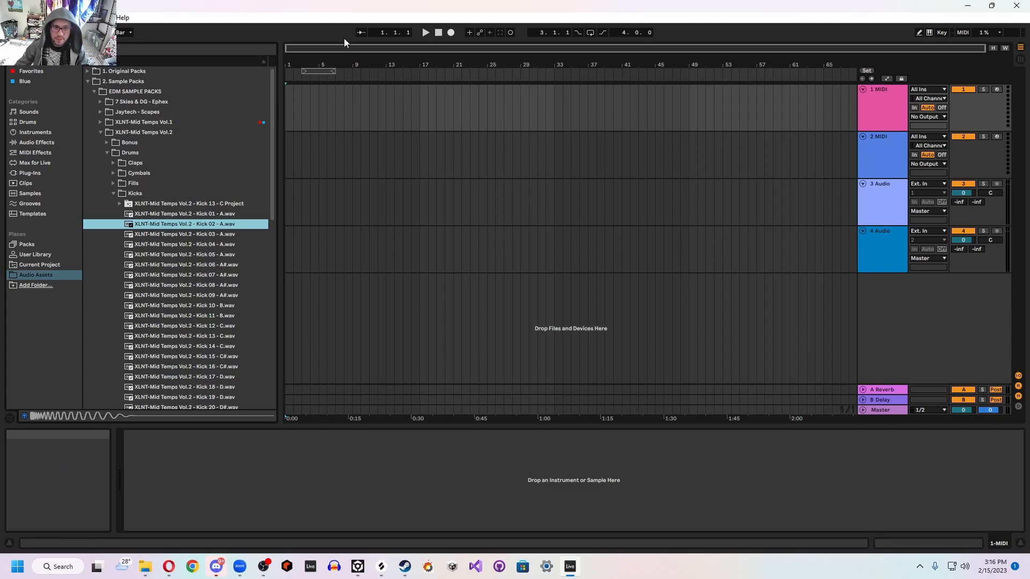
Step: Audition the XLNT-Mid Temps Vol.2 kick samples one after another from Kick 03 - A onward
left_click_drag(343, 54, 300, 108)
left_click(208, 234)
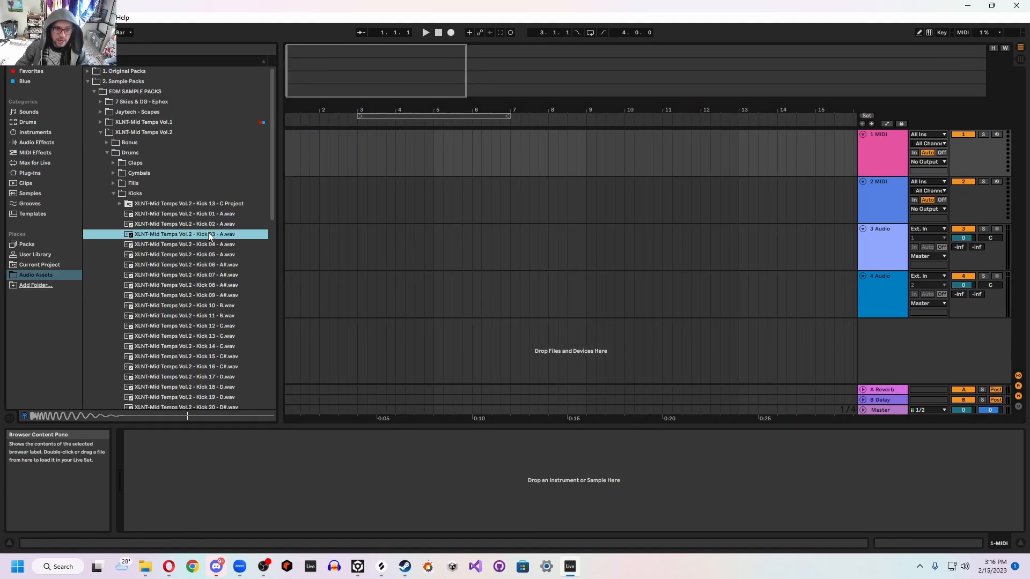
key("Down")
key("Down")
key("Down")
key("Down")
key("Down")
key("Down")
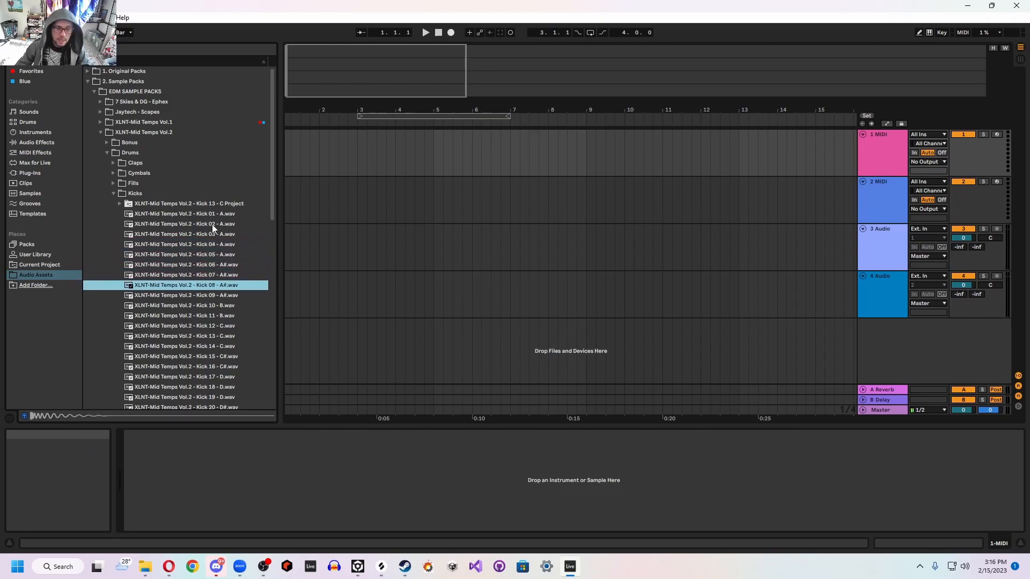
key("Down")
key("Down")
key("Down")
key("Down")
key("Down")
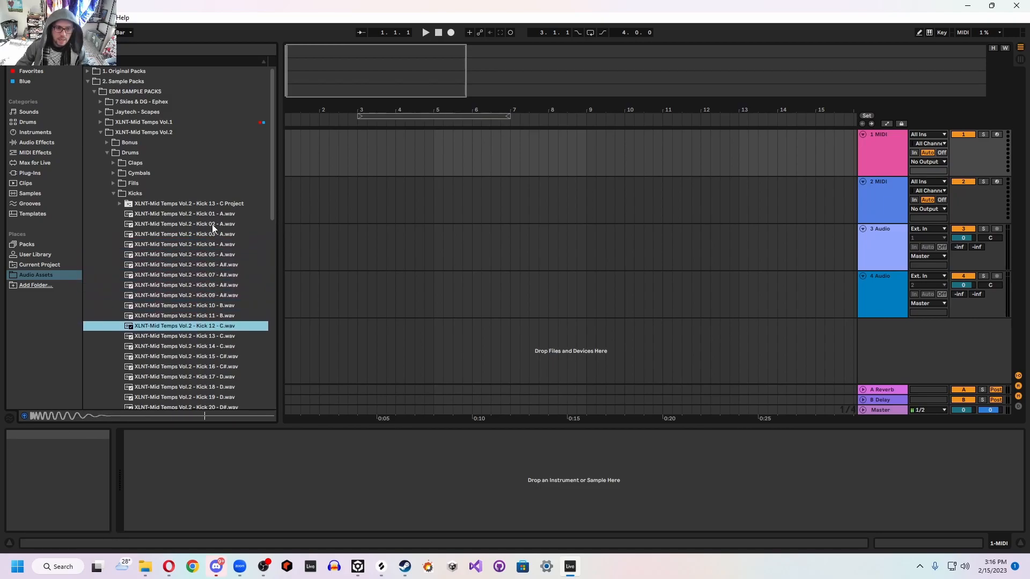
Step: Place XLNT-Mid Temps Vol.2 - Kick 02 - A.wav at the start of track 1 and cut its tail to half a beat
left_click(211, 225)
left_click_drag(214, 227, 286, 151)
mouse_move(304, 56)
left_mouse_down()
mouse_move(304, 86)
mouse_move(290, 70)
left_mouse_up()
left_click(328, 161)
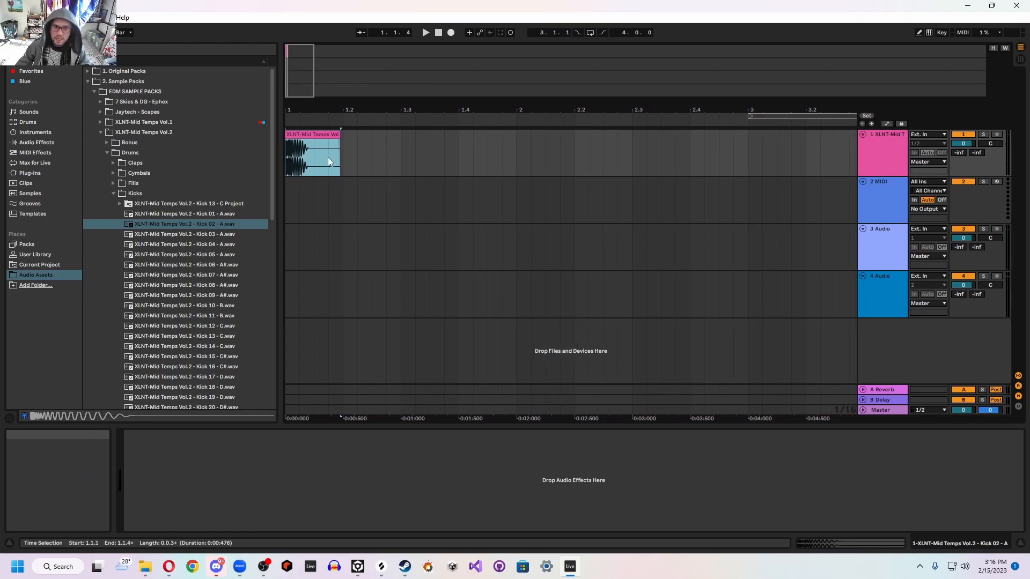
left_click_drag(316, 162, 365, 159)
Step: Using a fixed 1/4 grid, repeat the kick clip on all four beats of bar 1 and loop that bar
right_click(360, 159)
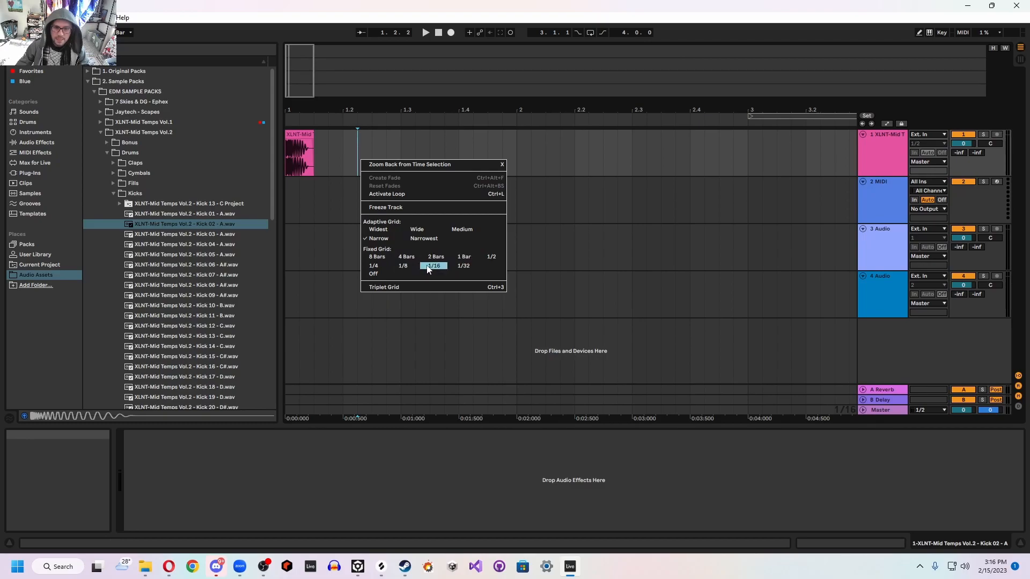
left_click(374, 266)
left_click_drag(297, 133, 305, 161)
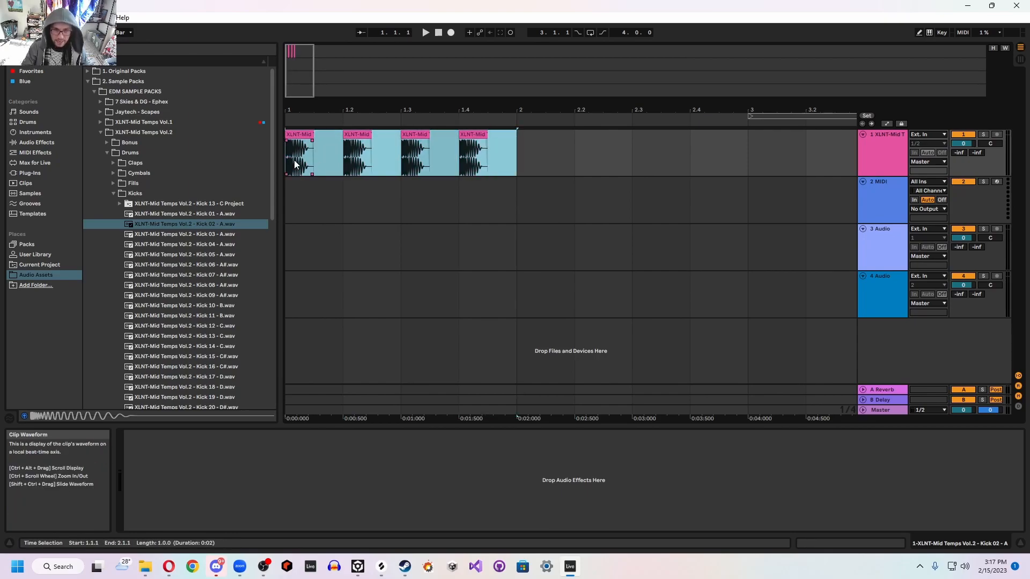
key("ctrl+l")
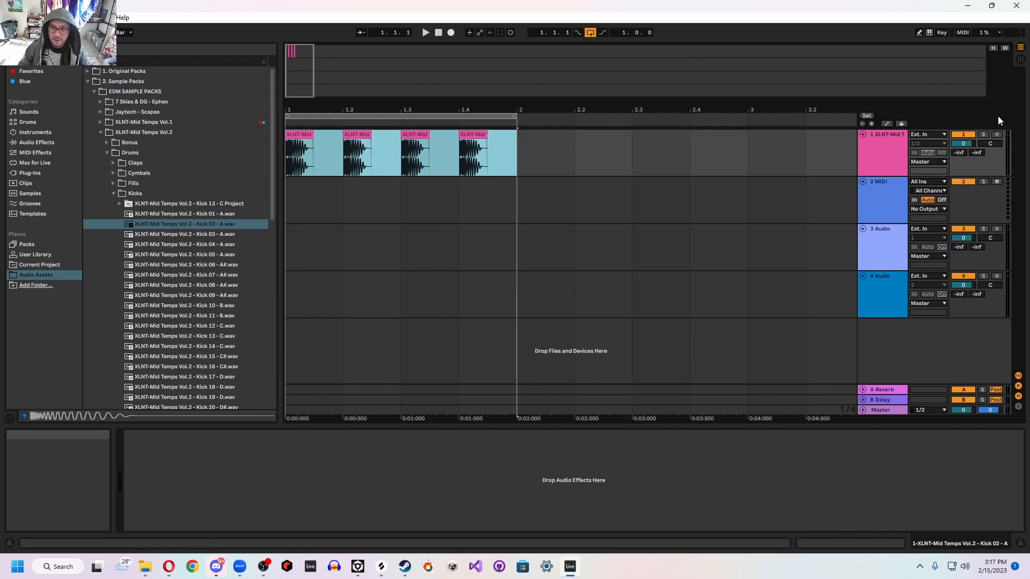
Step: Rename the first track as Kick
left_click(886, 134)
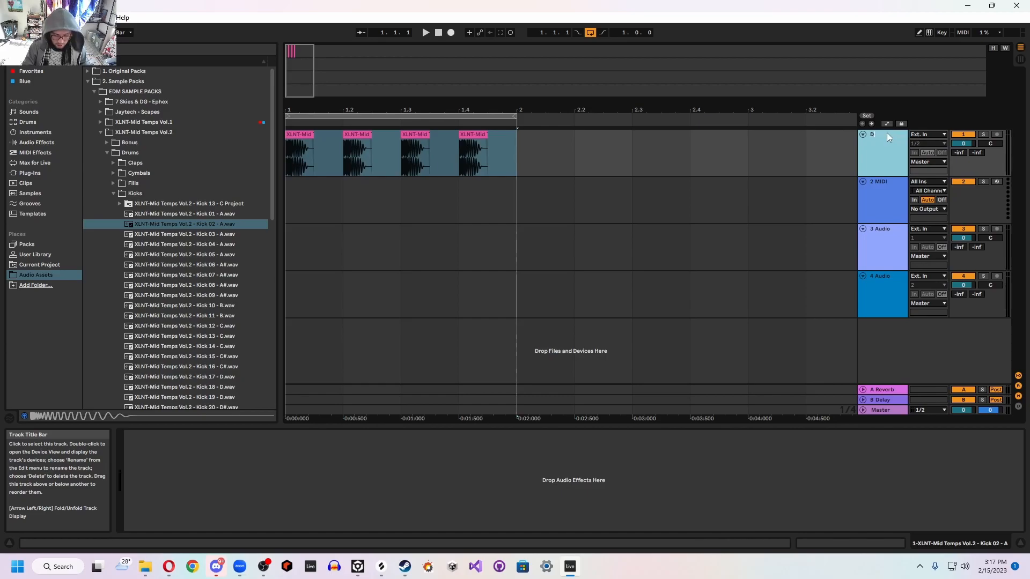
key("BackSpace")
key("BackSpace")
key("BackSpace")
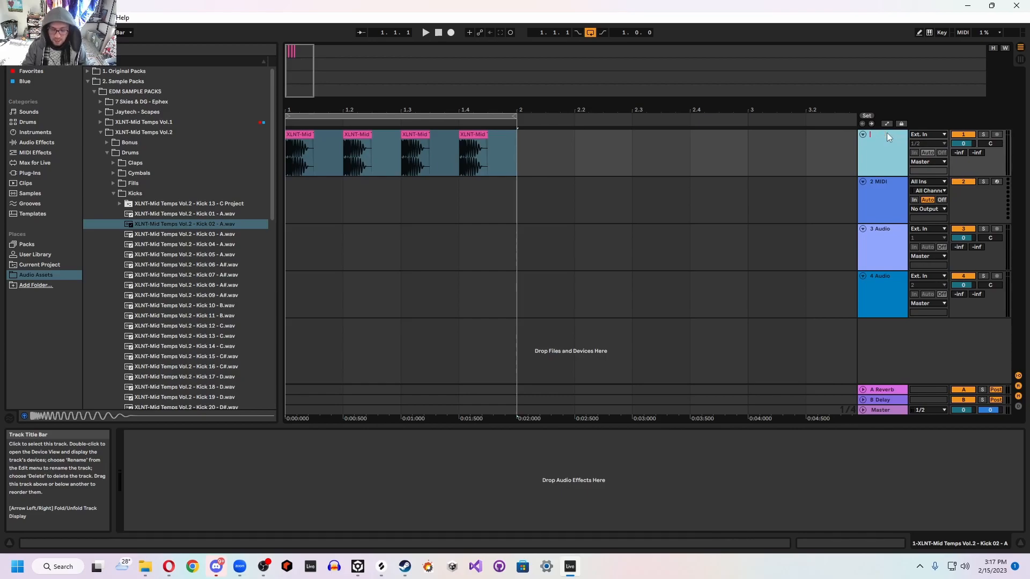
type("Kick")
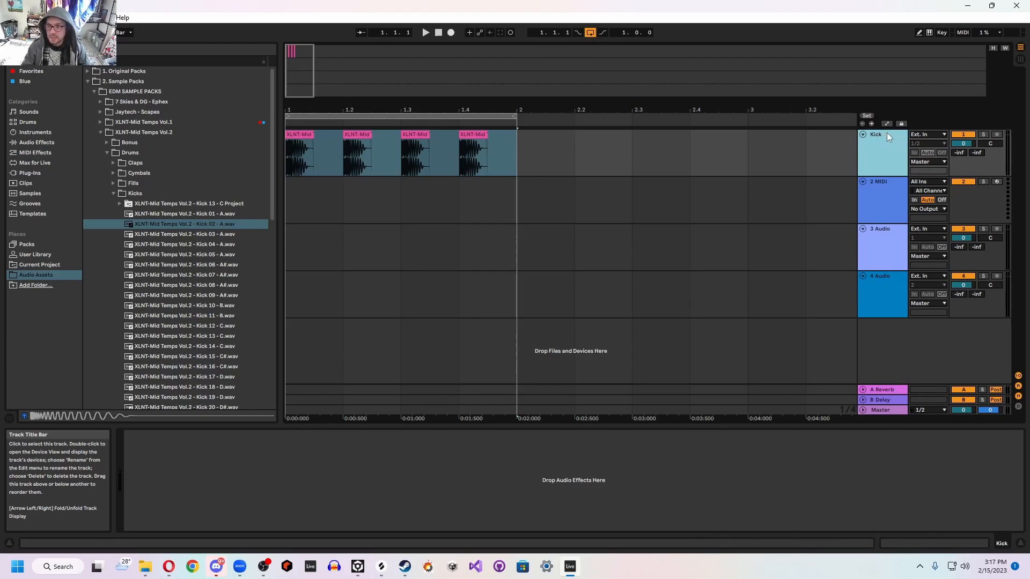
Step: Color the Kick track green and assign the track color to its clips
right_click(897, 160)
left_click(816, 348)
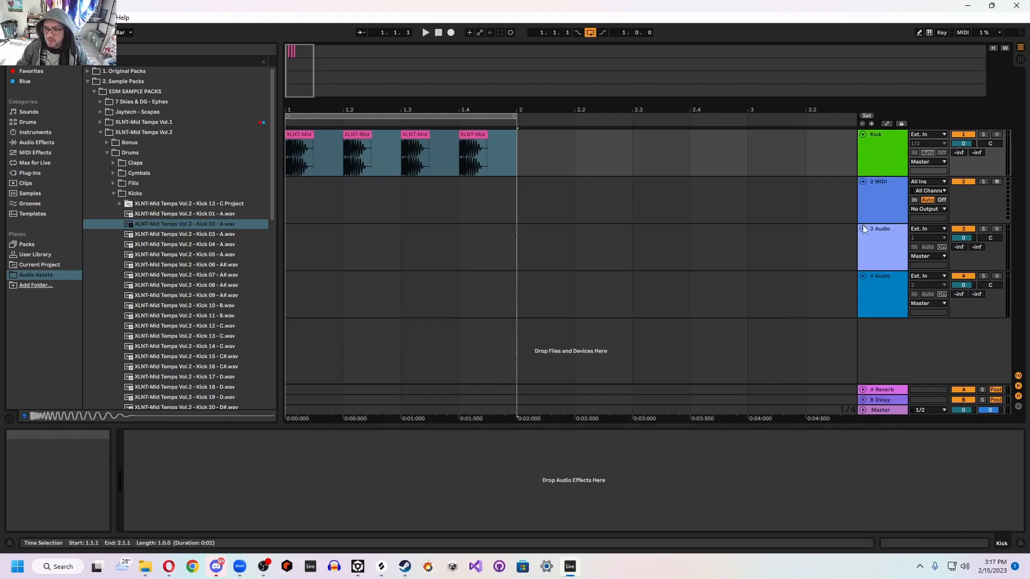
right_click(884, 147)
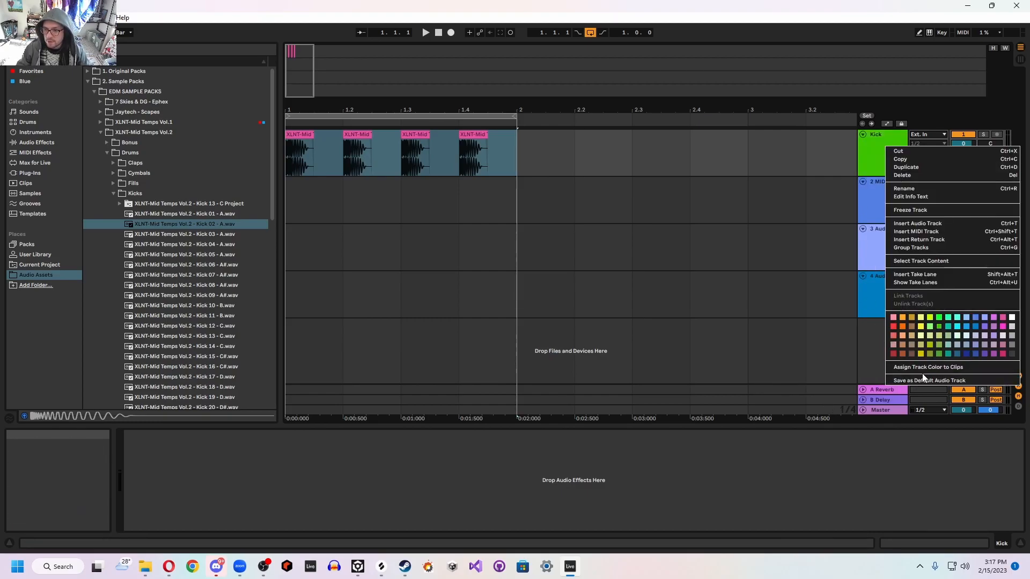
left_click(923, 367)
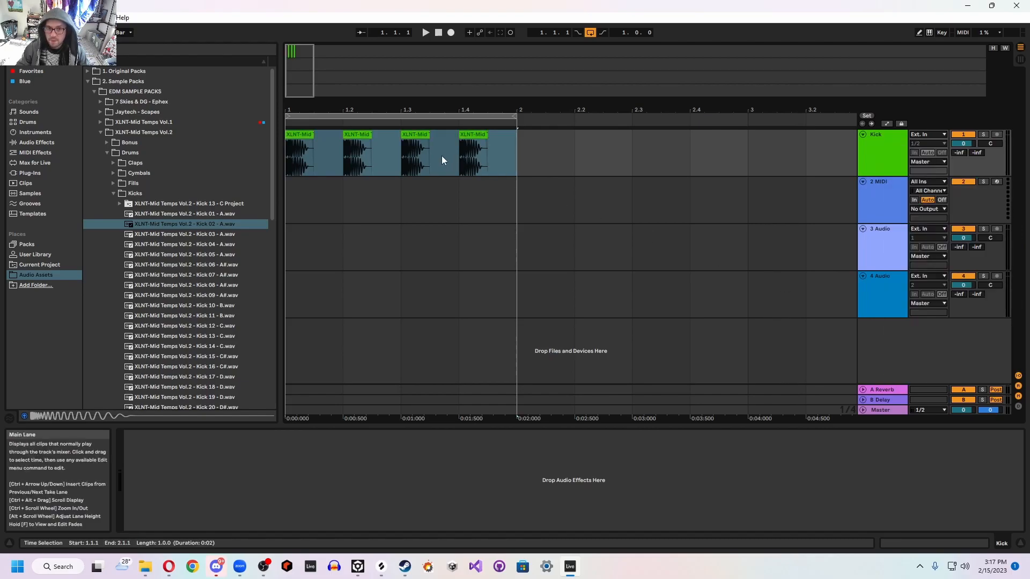
Step: Delete the three empty tracks below Kick: 2 MIDI, 3 Audio and 4 Audio
left_click(885, 197)
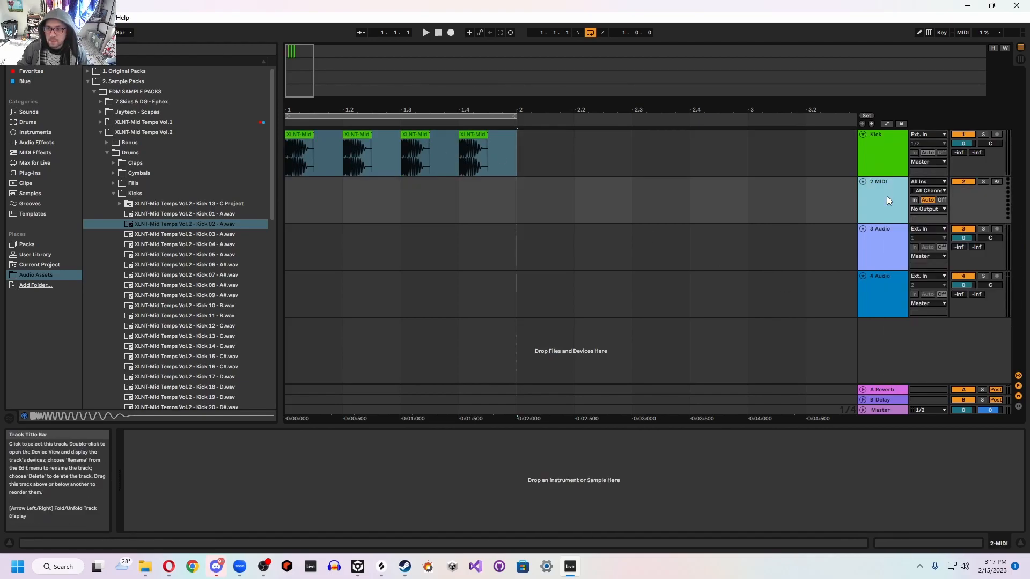
left_click(882, 285, "shift")
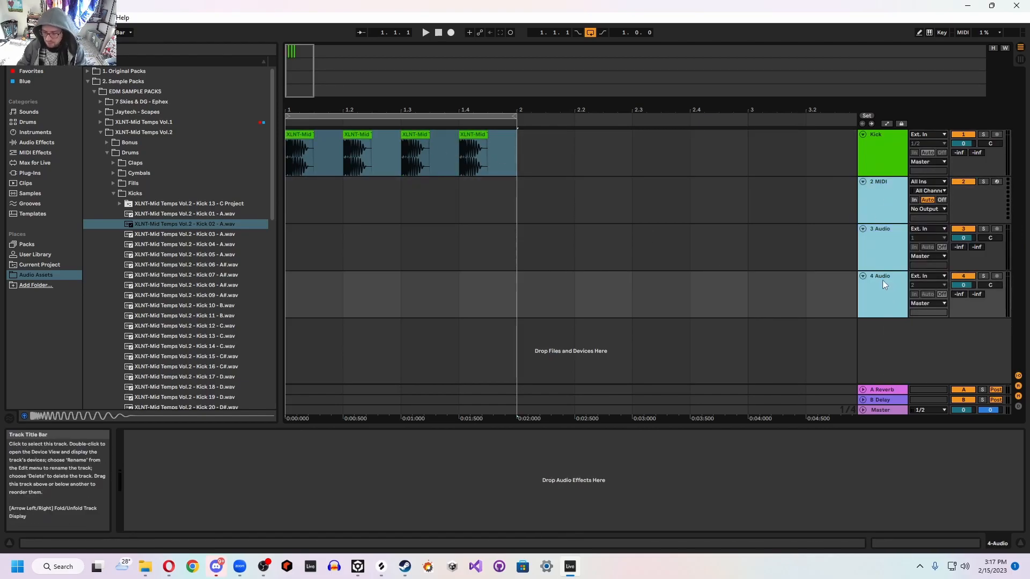
key("Delete")
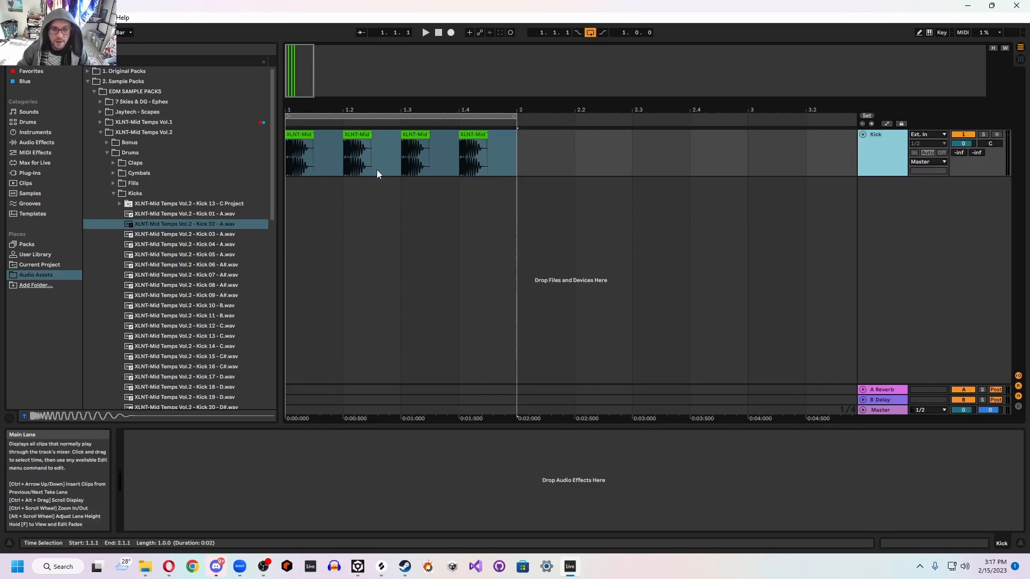
Step: Play the looped kick pattern and lower the song tempo
left_click(424, 33)
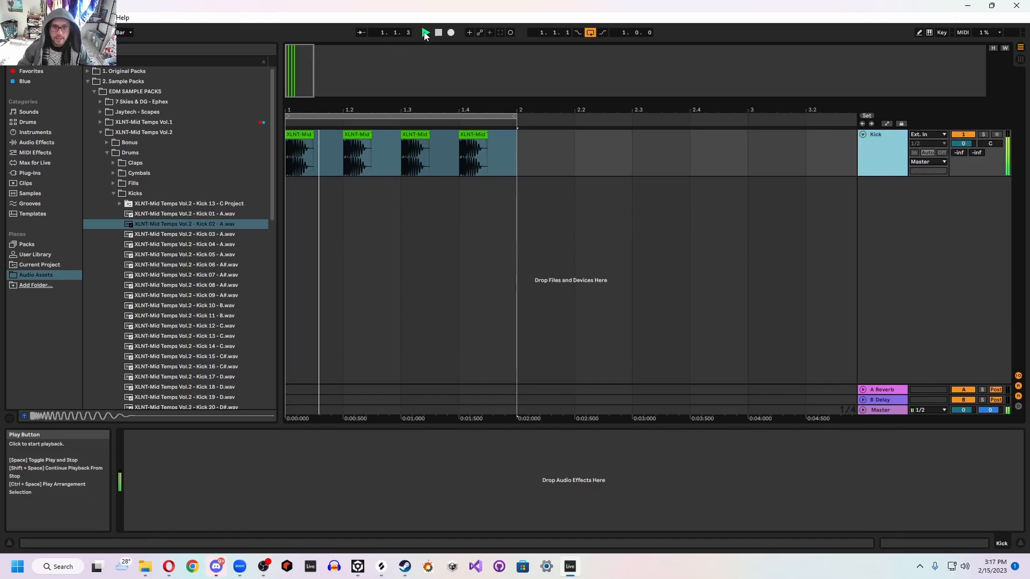
left_click(424, 32)
left_click(438, 33)
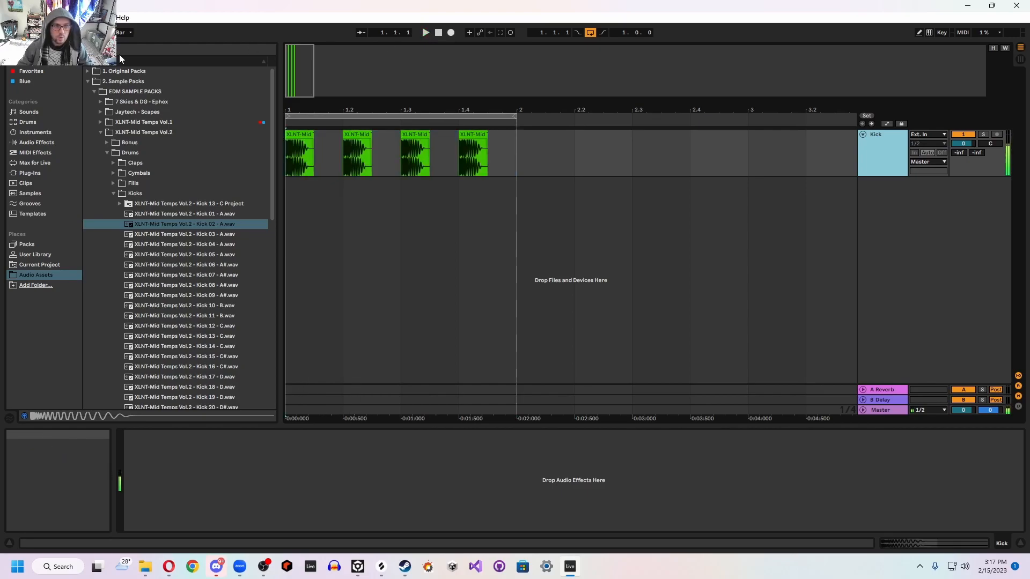
left_click_drag(64, 32, 64, 40)
left_click_drag(49, 32, 50, 22)
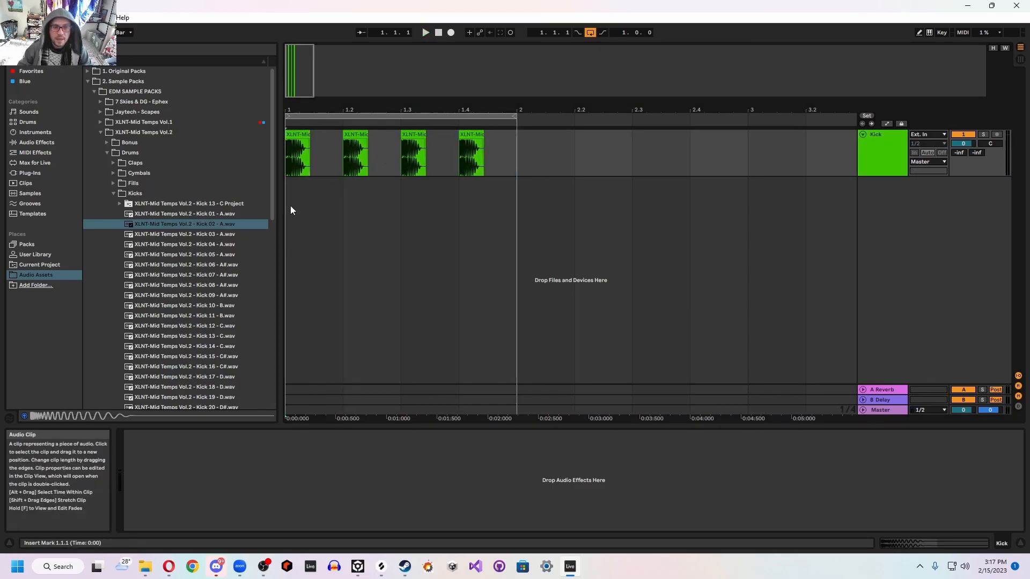
Step: Collapse the Kicks folder and open Claps > Regular Claps in the Drums folder of XLNT-Mid Temps Vol.2
left_click(145, 194)
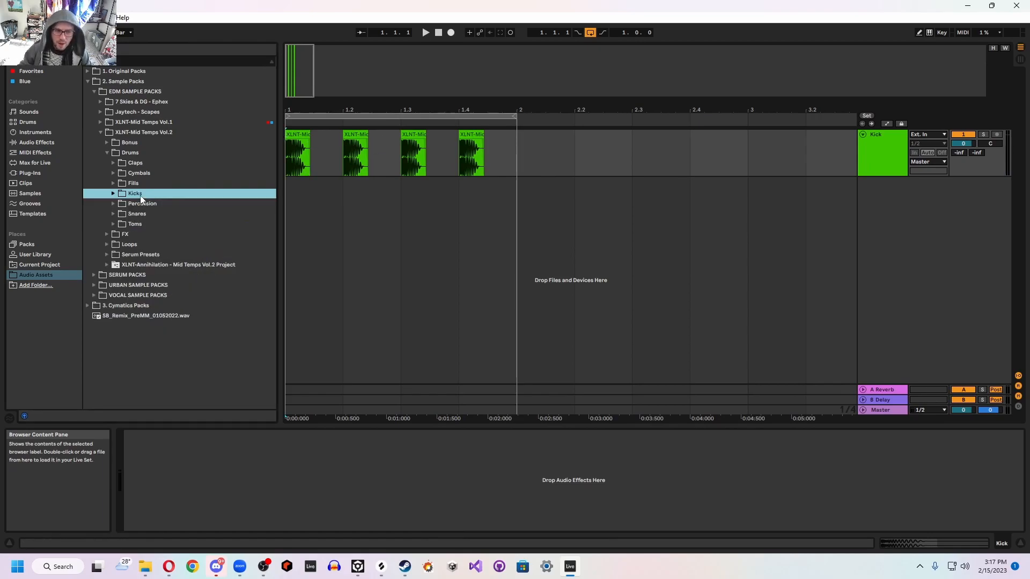
key("Left")
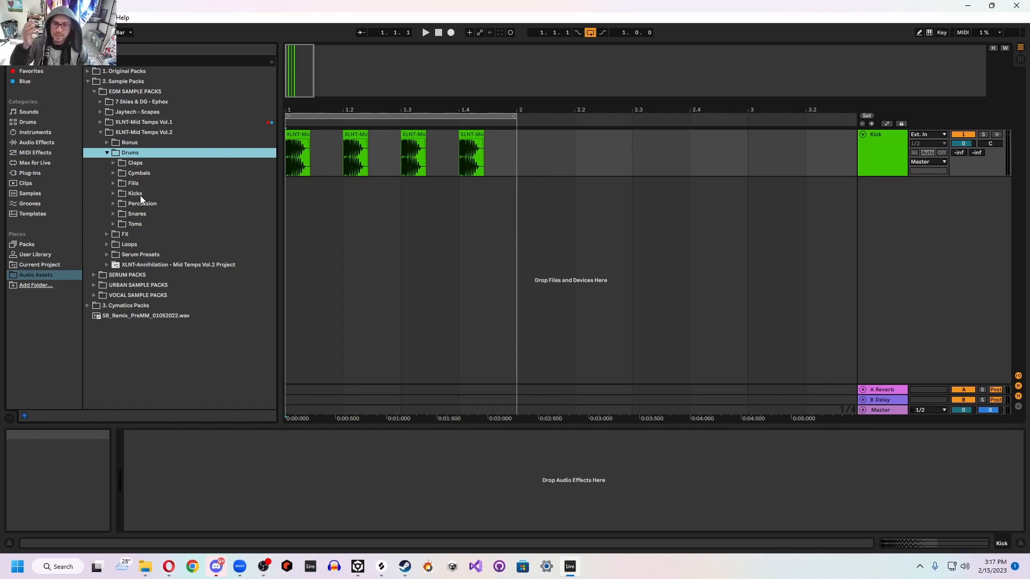
key("Down")
key("Right")
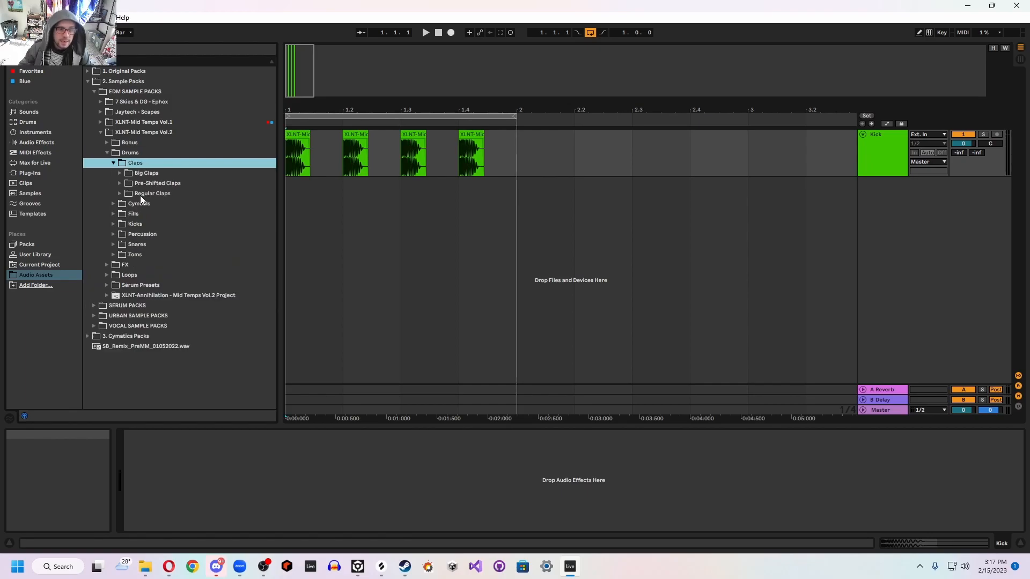
key("Down")
key("Down")
key("Down")
key("Right")
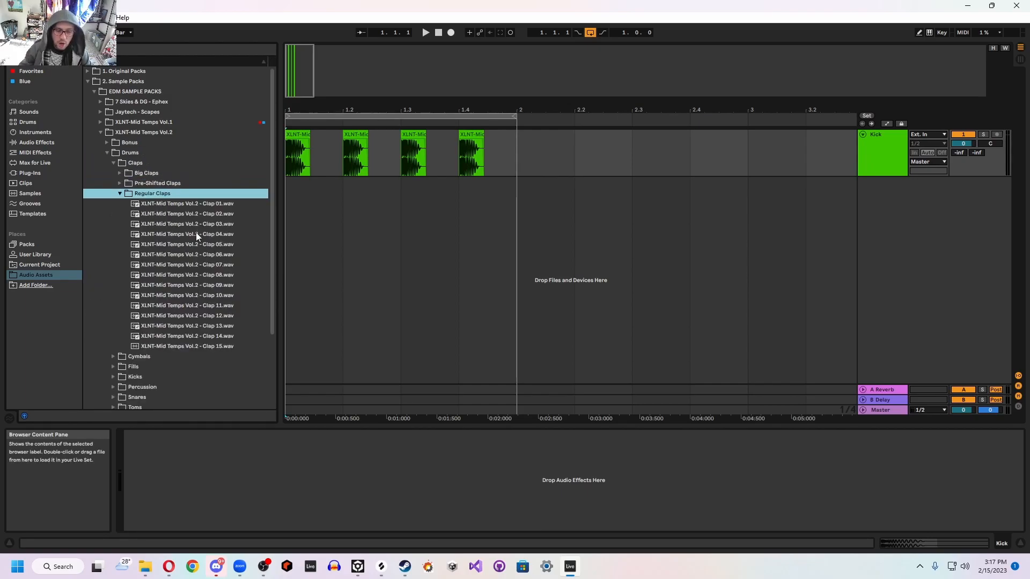
Step: Audition the XLNT-Mid Temps Vol.2 regular clap samples one after another from Clap 01 to Clap 07
key("Down")
key("Down")
key("Down")
key("Down")
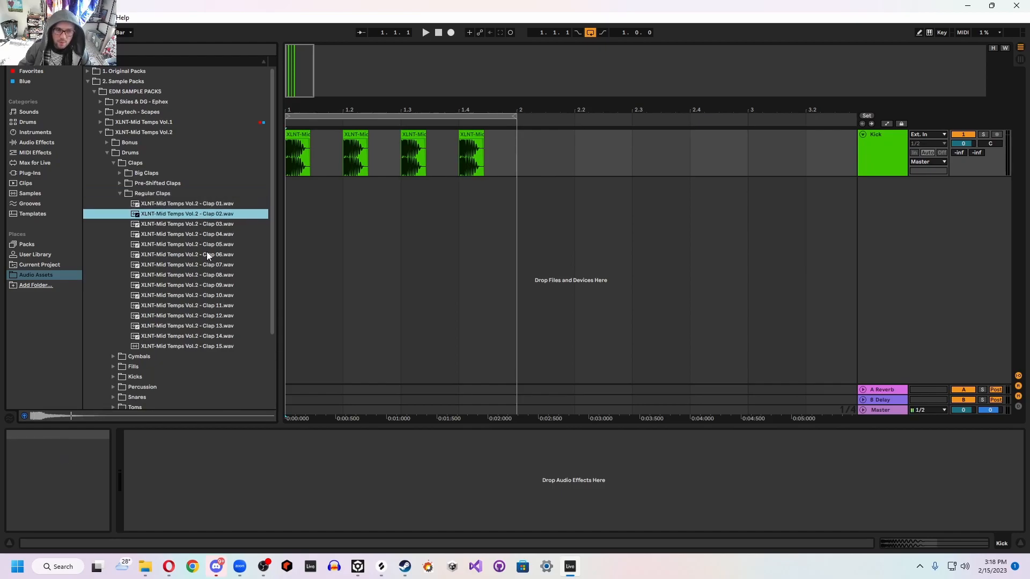
key("Down")
key("Down")
key("Down")
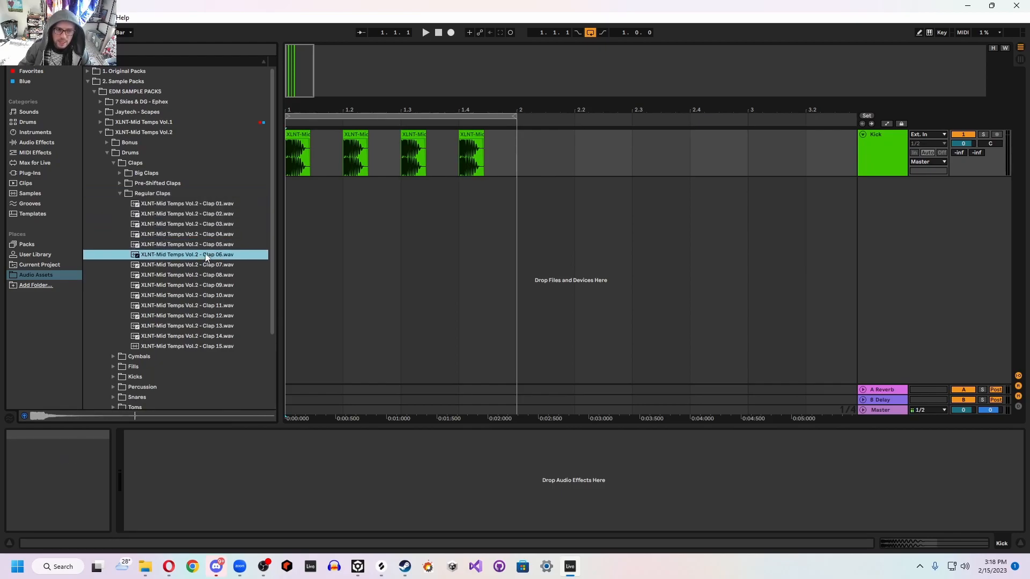
left_click(214, 255)
left_click(215, 266)
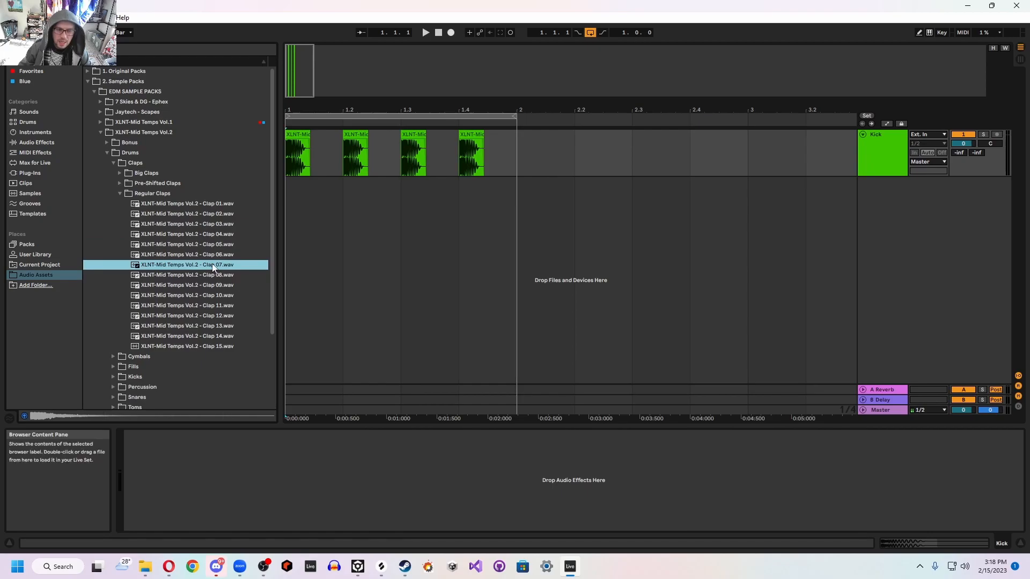
Step: Place XLNT-Mid Temps Vol.2 - Clap 07.wav on a new track on beats 2 and 4 of bar 1 and play the loop
left_click_drag(213, 267, 479, 209)
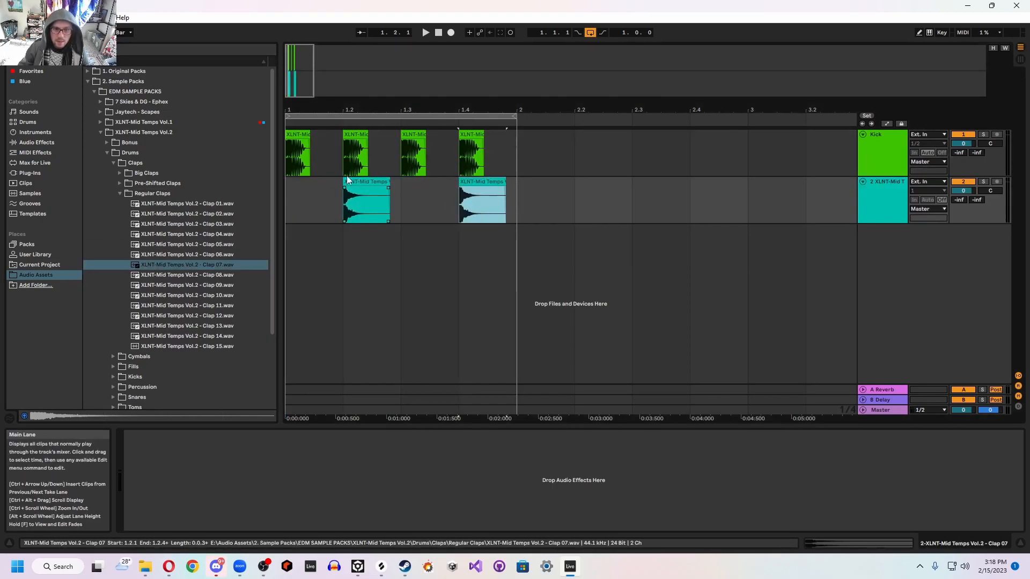
left_click(298, 134)
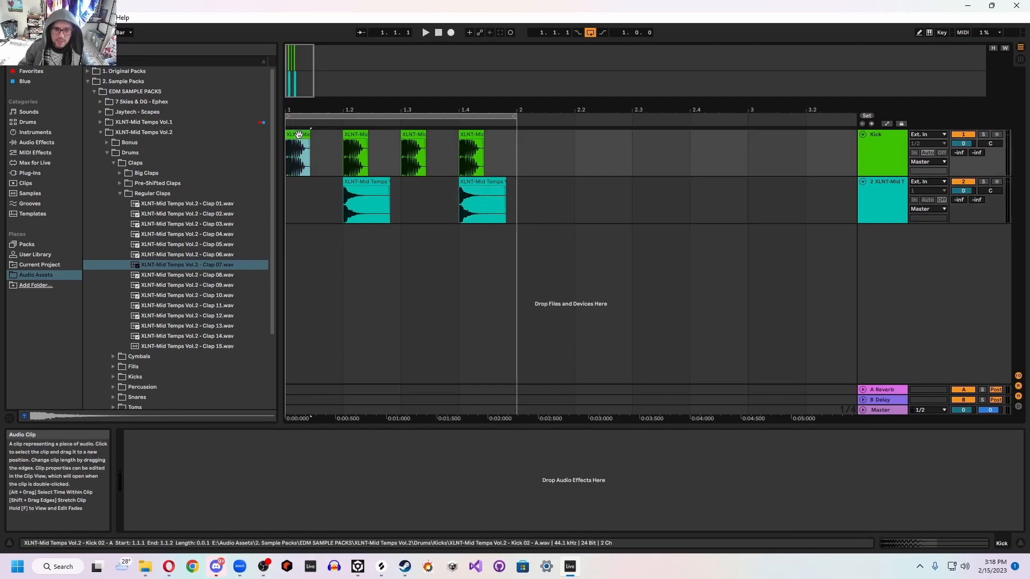
key("space")
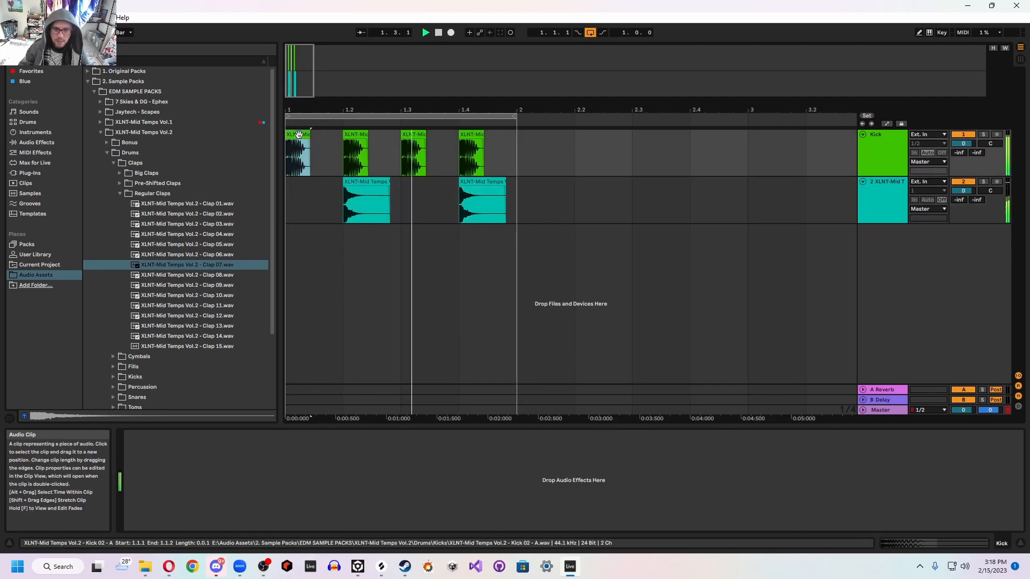
key("space")
Step: Turn on Warp for the clap clip on beat 2 and set its segment BPM to 197
left_click(368, 184)
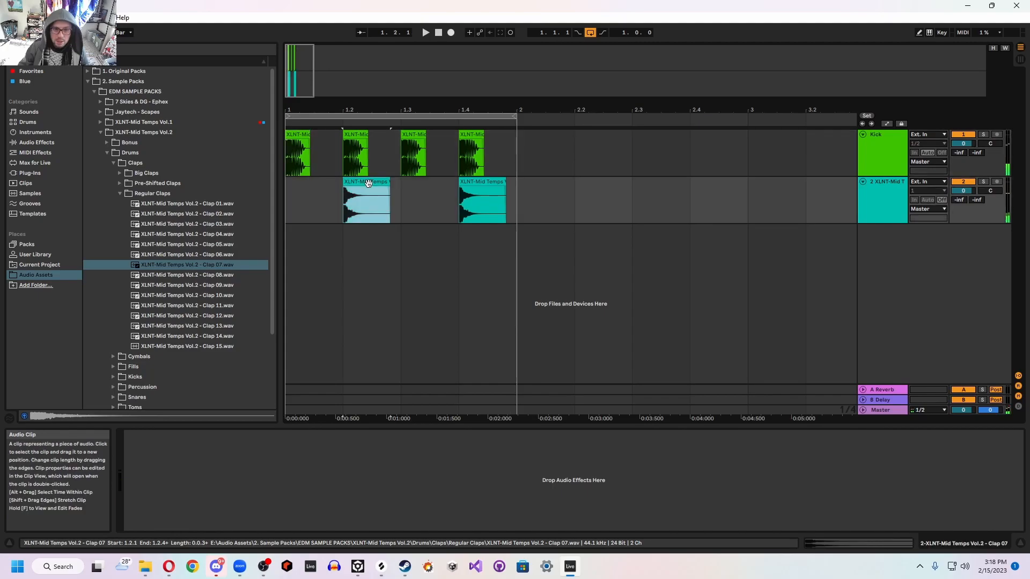
double_click(368, 183)
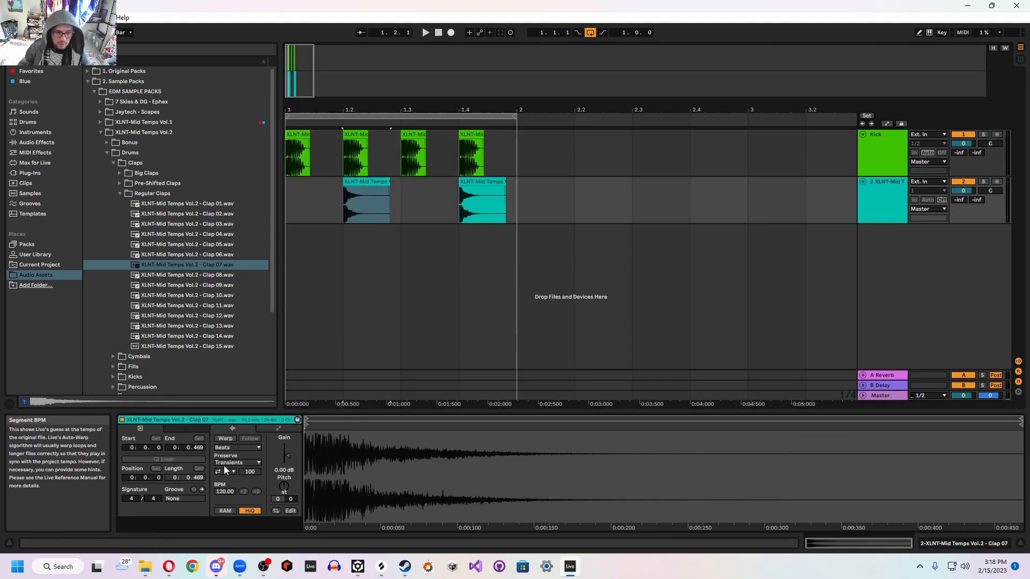
left_click(225, 438)
left_click_drag(224, 491, 224, 448)
left_click_drag(226, 493, 227, 471)
key("space")
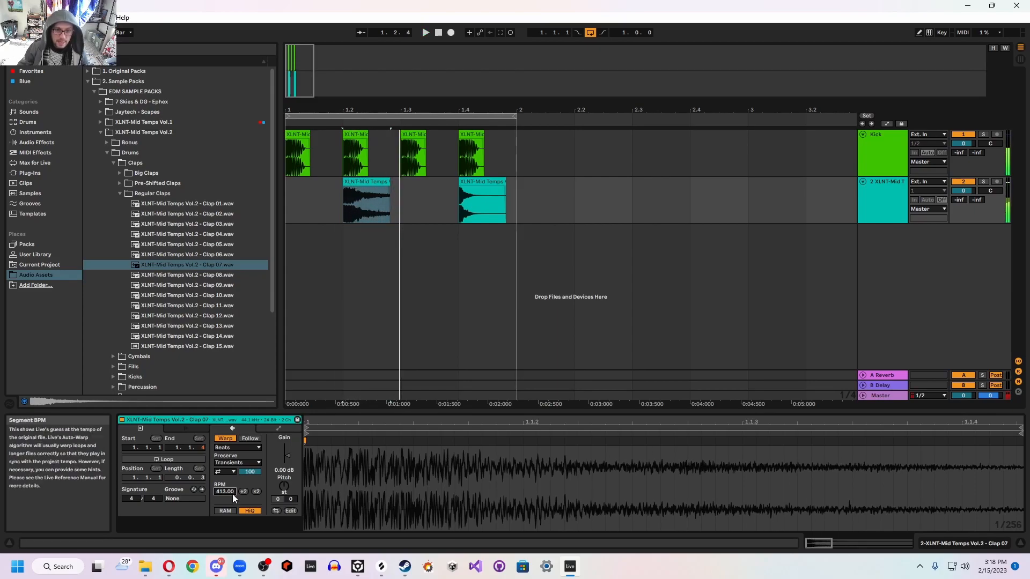
left_click_drag(226, 491, 227, 513)
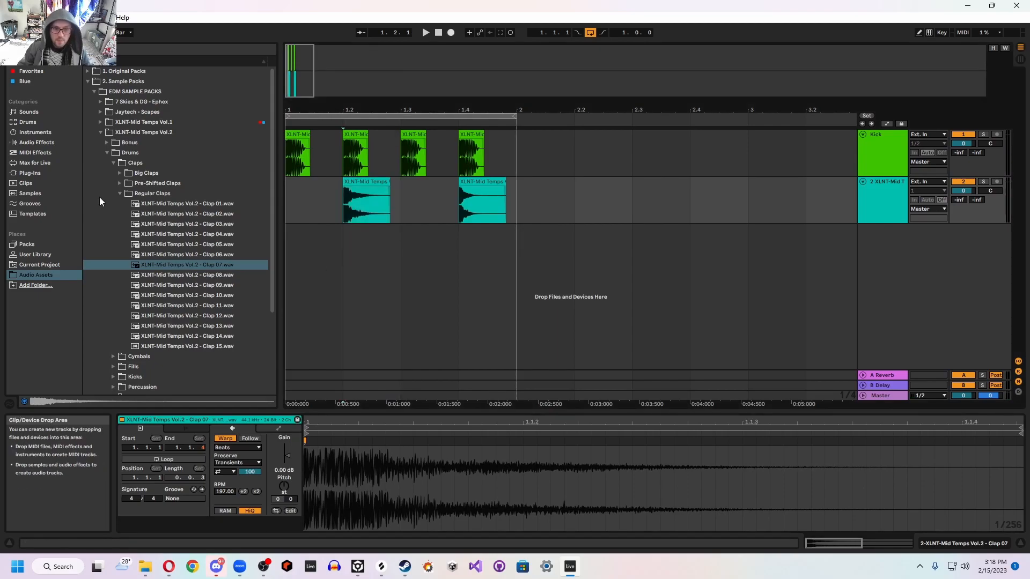
Step: Add the OTT preset of the Multiband Dynamics audio effect to the clap track
left_click(30, 172)
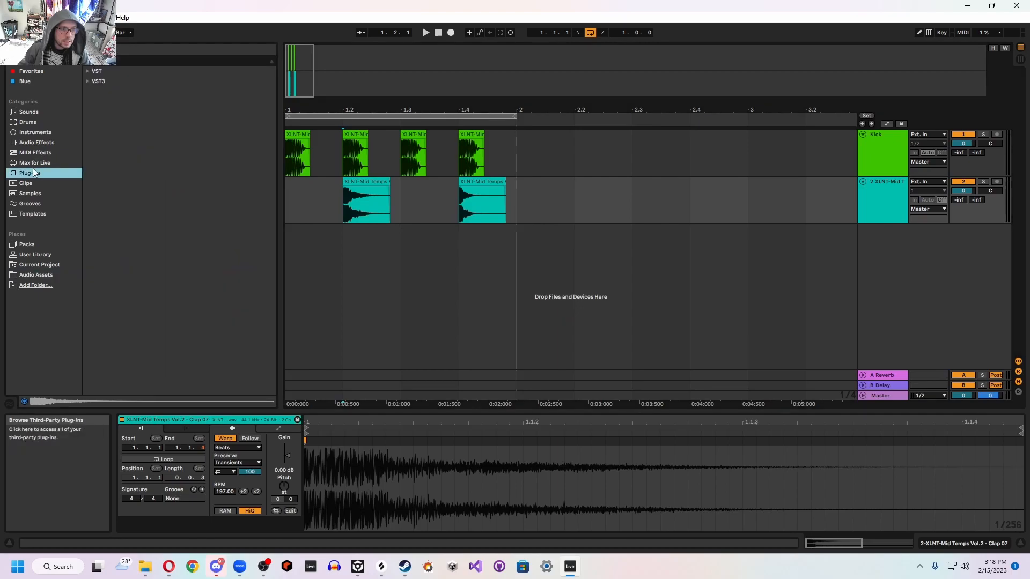
left_click(39, 141)
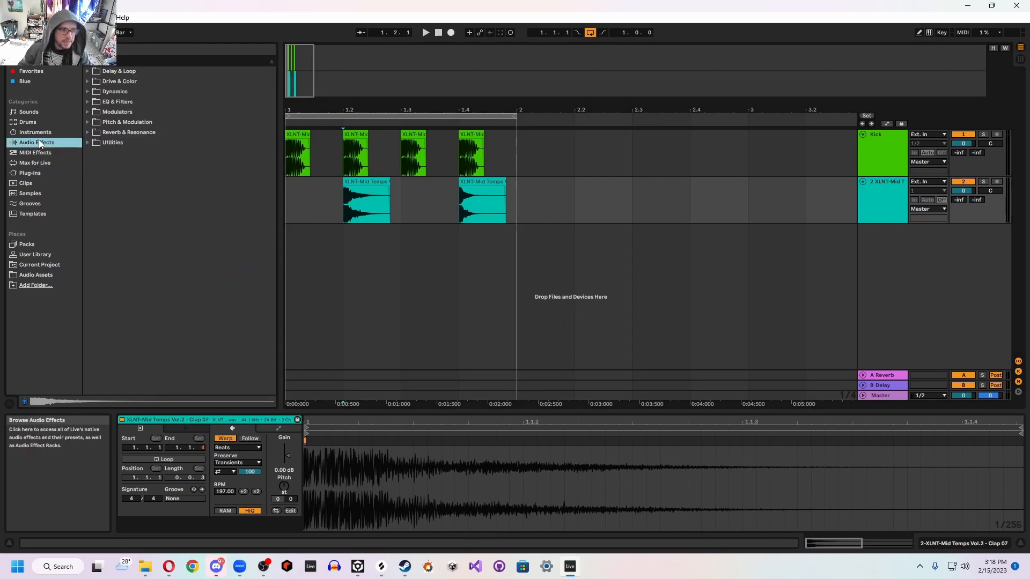
left_click(121, 92)
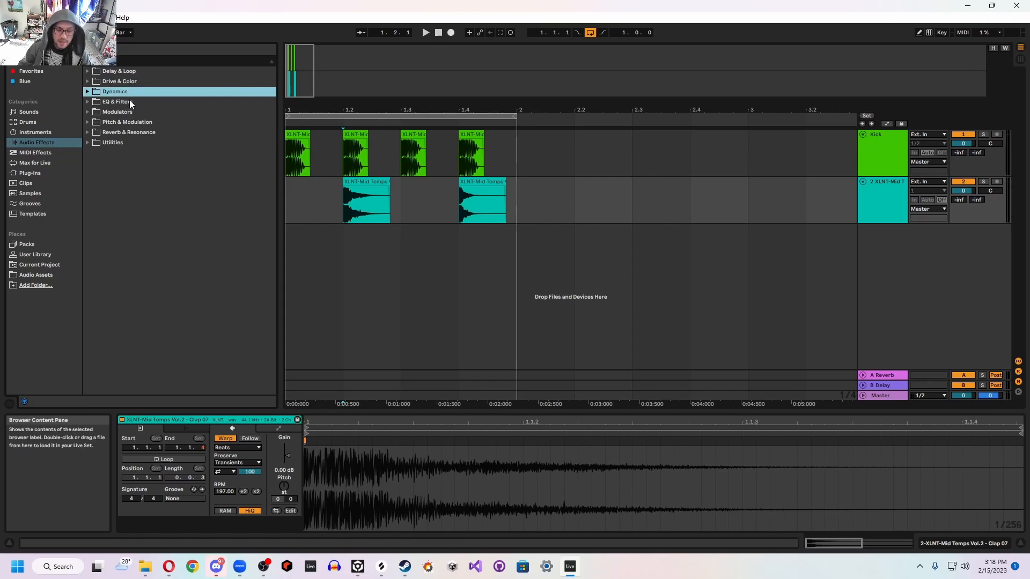
key("Right")
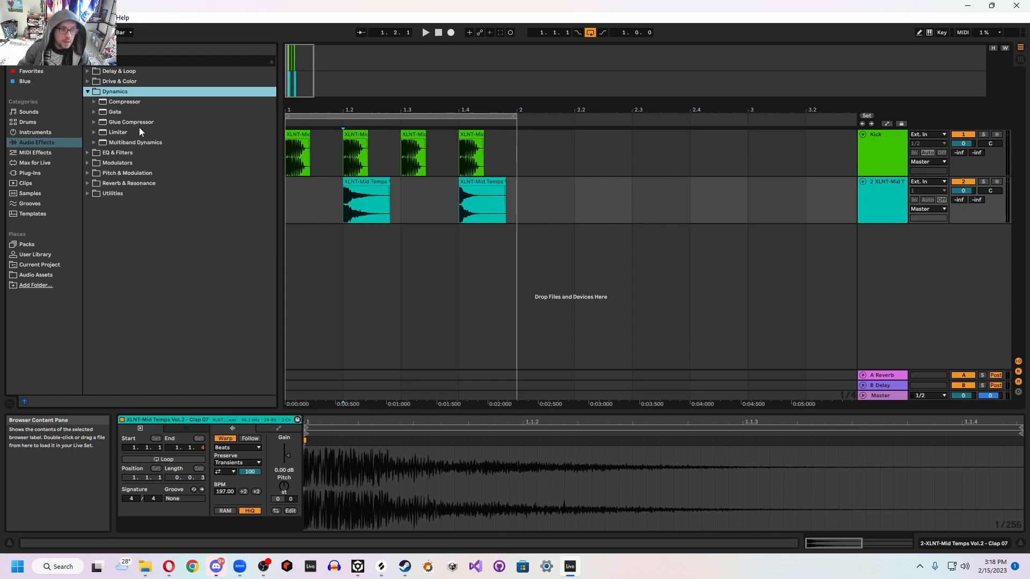
key("Down")
key("Down")
key("Down")
key("Down")
key("Down")
key("Right")
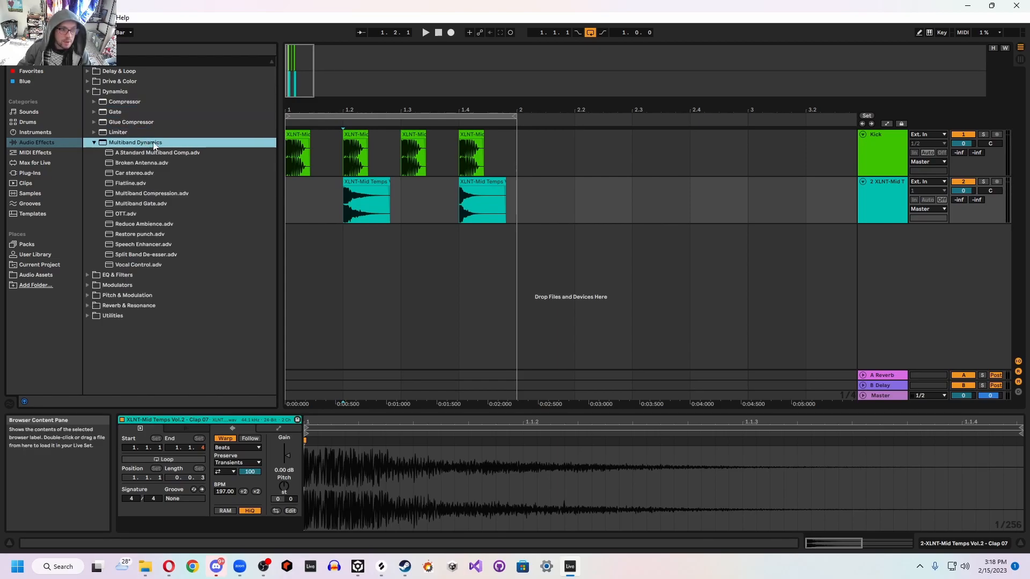
left_click(122, 214)
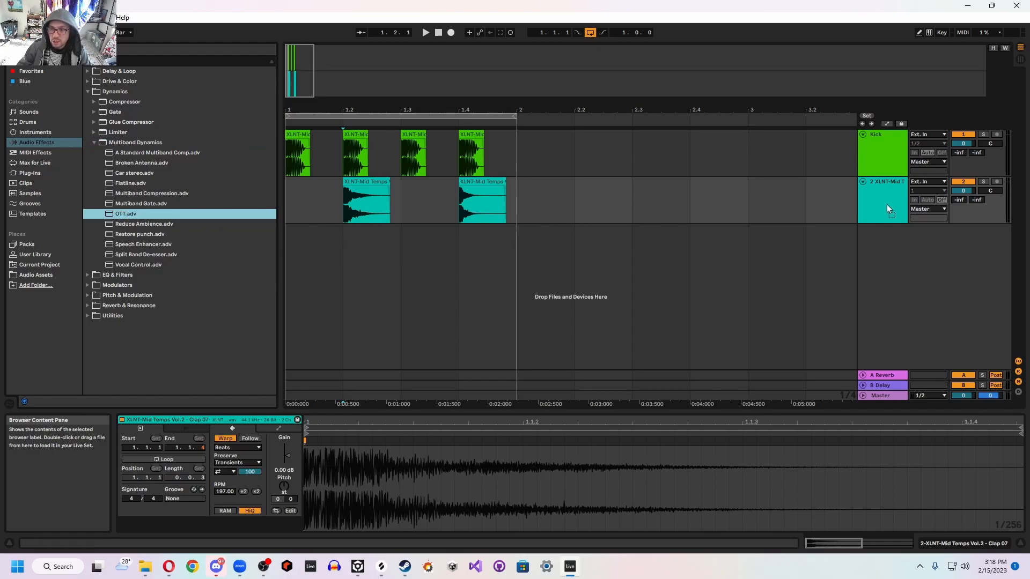
left_click_drag(886, 206, 888, 203)
Step: Play the clap with OTT, soloing its track to listen, and turn the solo off again
left_click(360, 179)
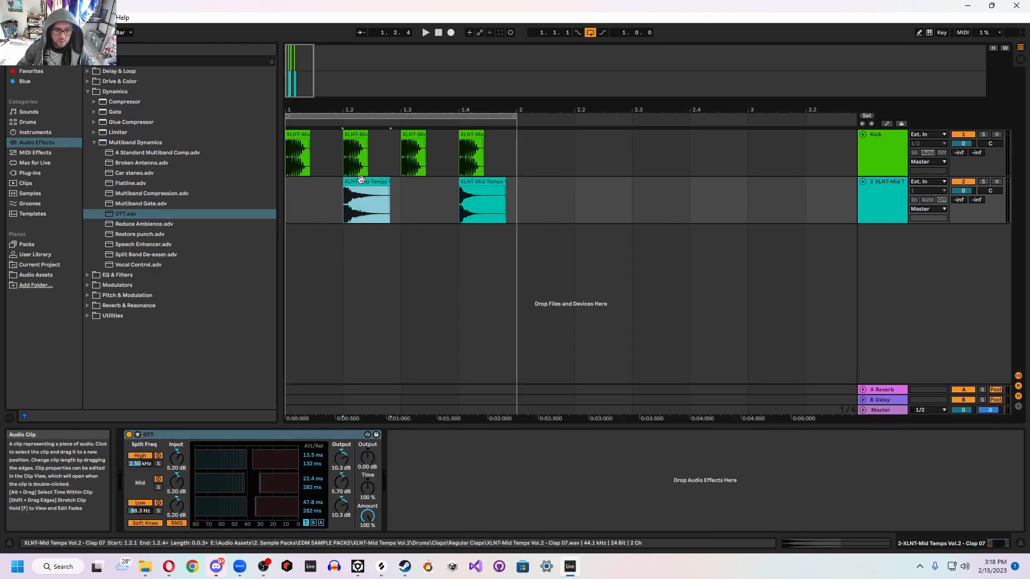
left_click(394, 198)
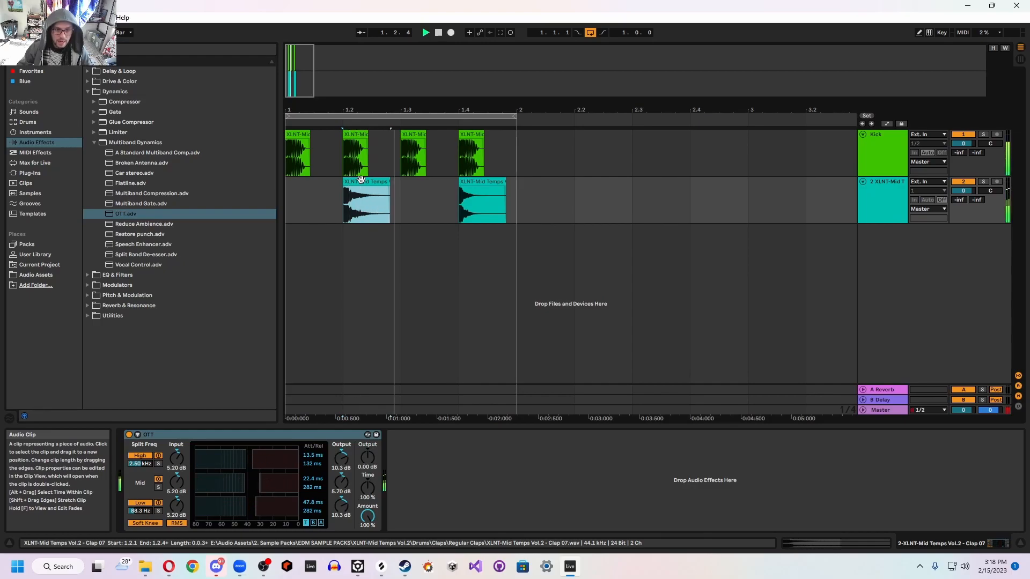
left_click(984, 182)
key("space")
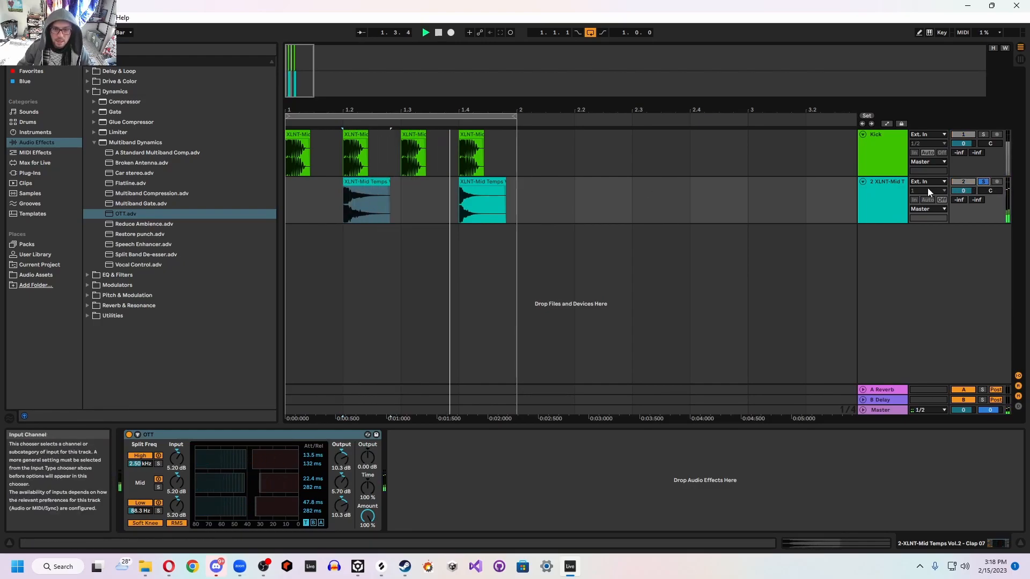
left_click(986, 183)
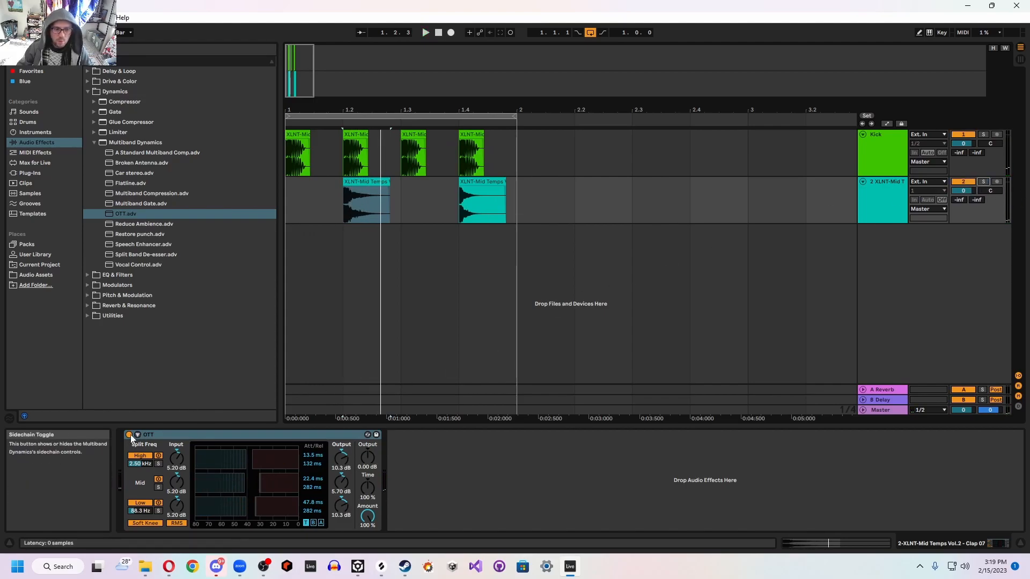
Step: Play the loop from bar 1 and compare the clap track with OTT bypassed and active
left_click(298, 153)
key("space")
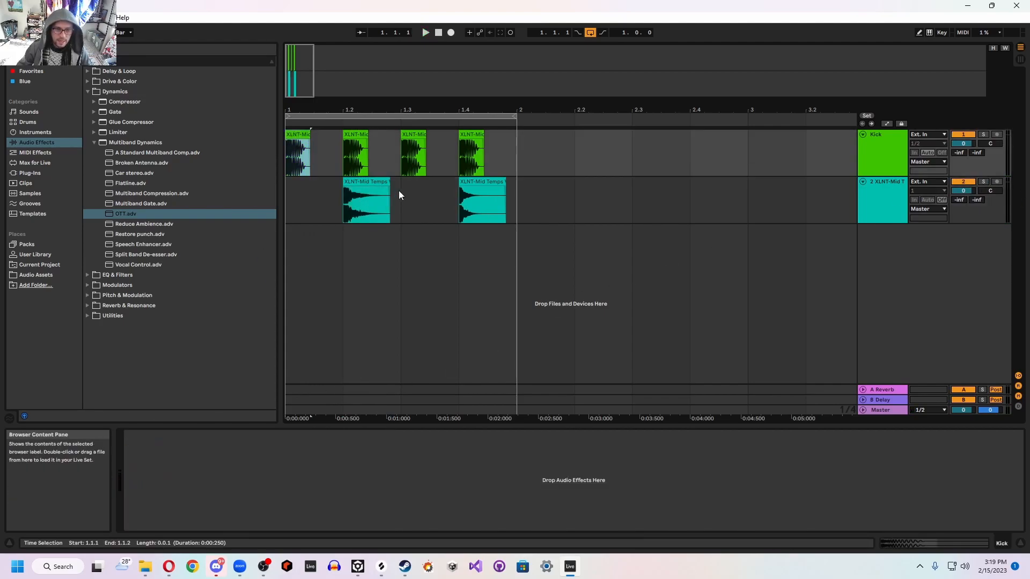
left_click(885, 208)
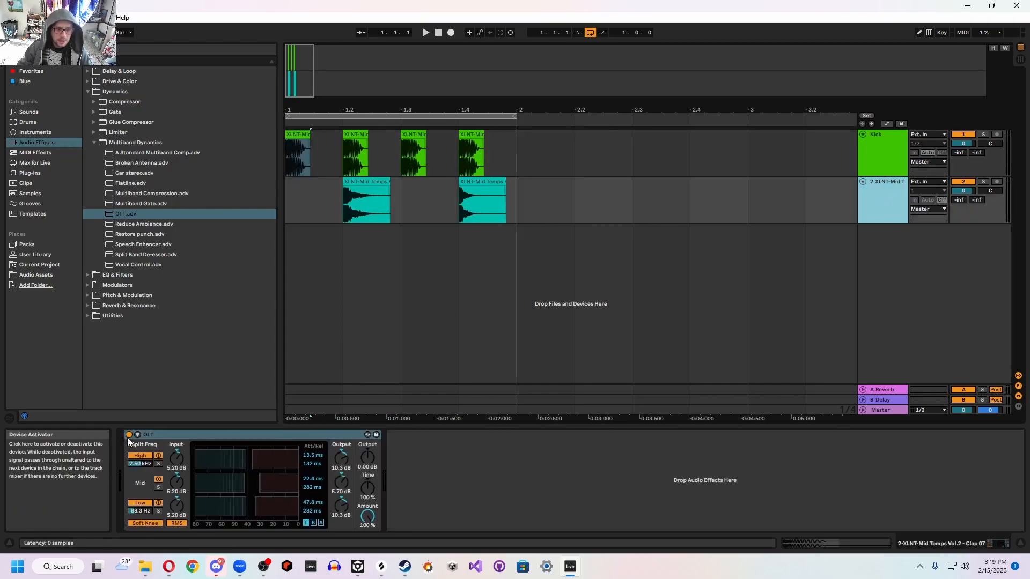
key("space")
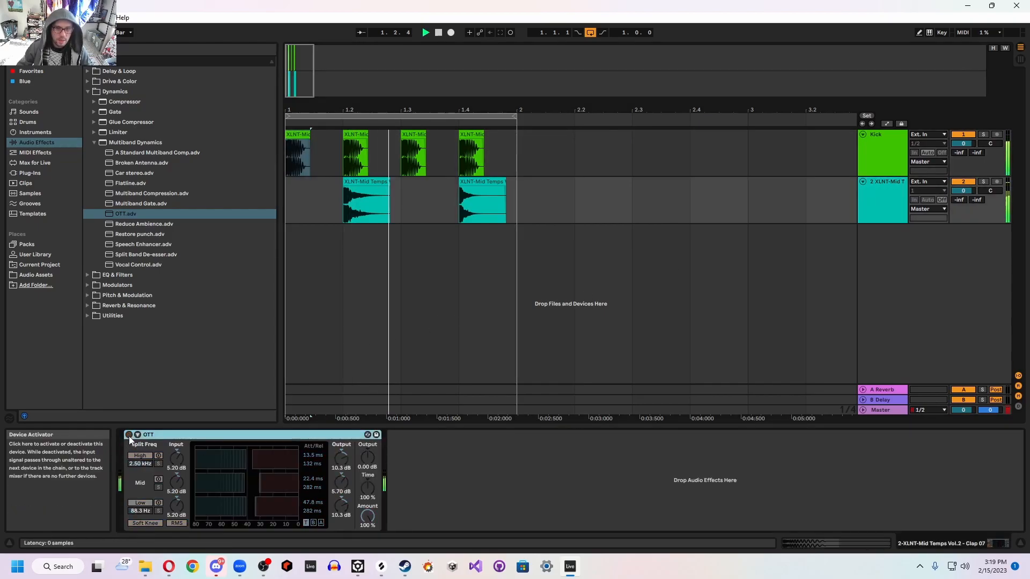
left_click(128, 435)
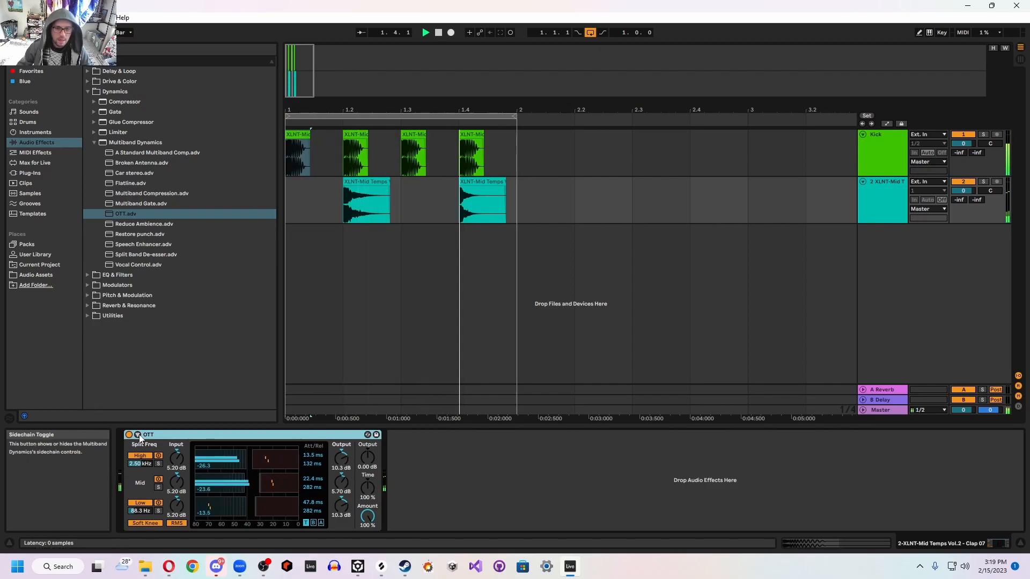
Step: Set OTT's overall output to 9.40 dB and play the loop
key("space")
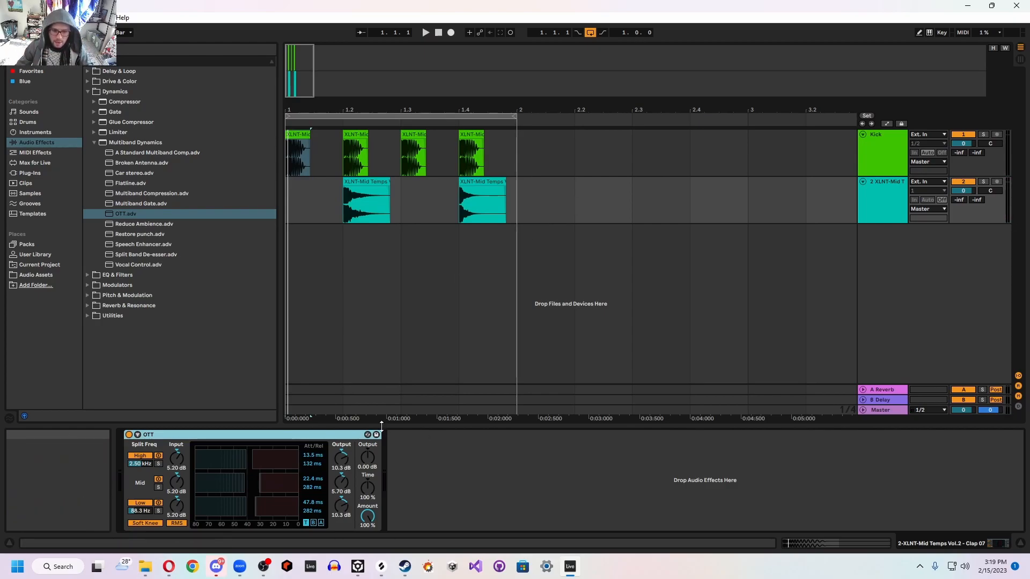
mouse_move(367, 459)
left_mouse_down()
mouse_move(367, 445)
mouse_move(369, 462)
left_mouse_up()
key("space")
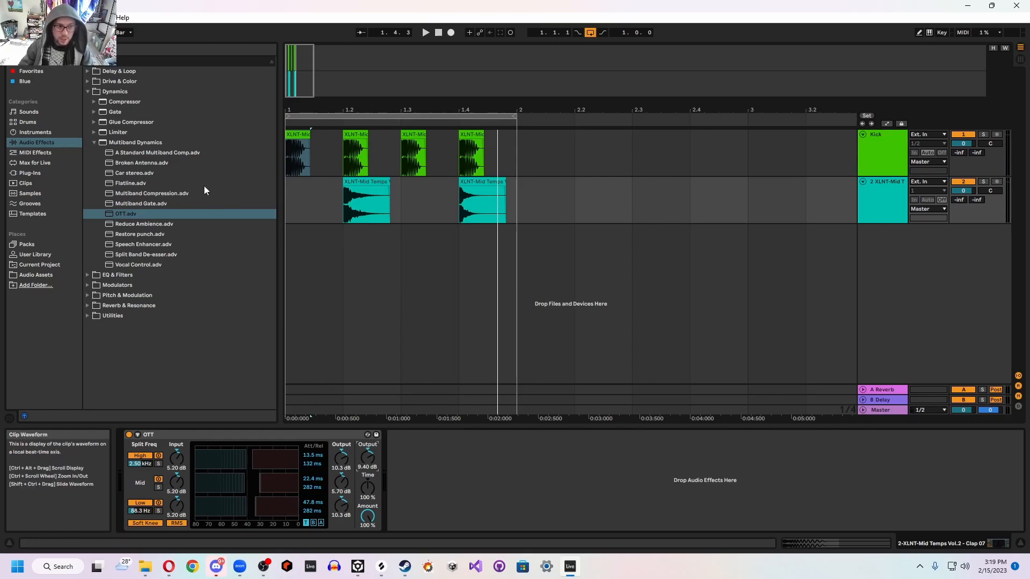
Step: Return to the Audio Assets location and audition samples in the Regular Claps folder up to Clap 03
left_click(33, 275)
left_click(188, 249)
key("Up")
key("Up")
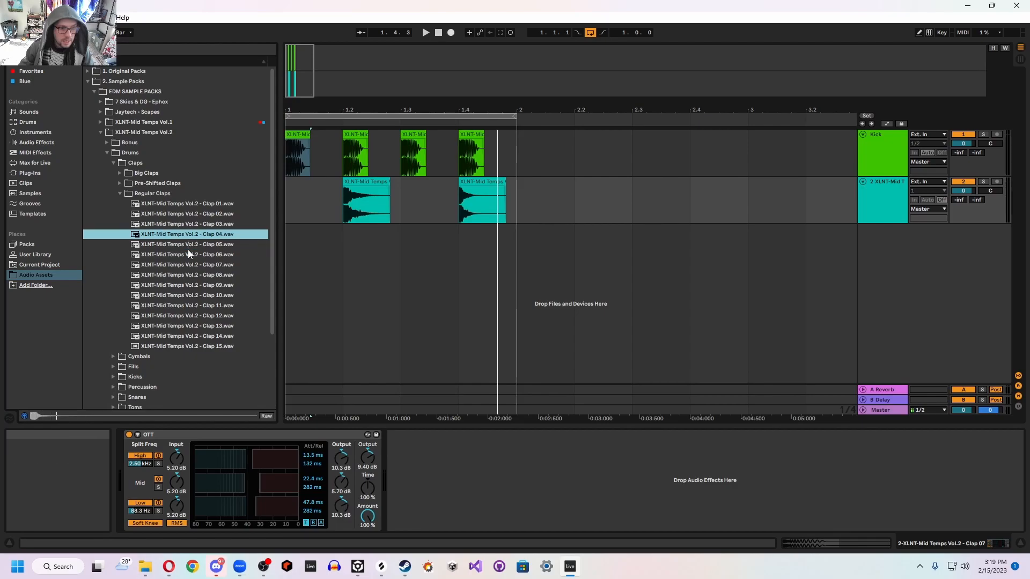
Step: Try XLNT-Mid Temps Vol.2 - Clap 03.wav on beat 2, clearing the clap track from beat 3 to bar 2
left_click_drag(194, 225, 508, 202)
key("space")
key("space")
key("Delete")
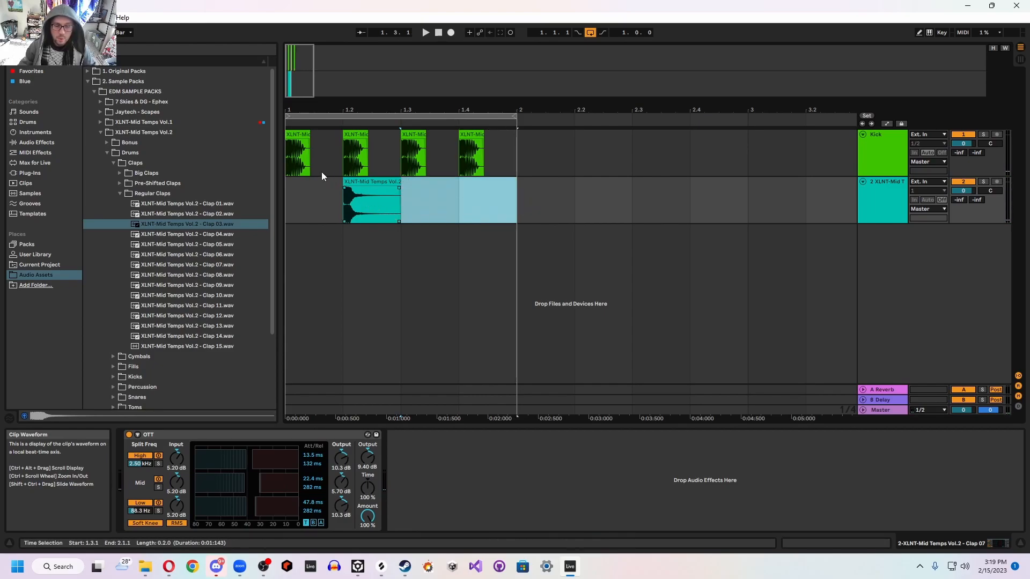
Step: Copy the Clap 03 clip to beat 4, shorten it to an eighth note on a 1/8 grid, and play the loop
left_click(297, 135)
key("space")
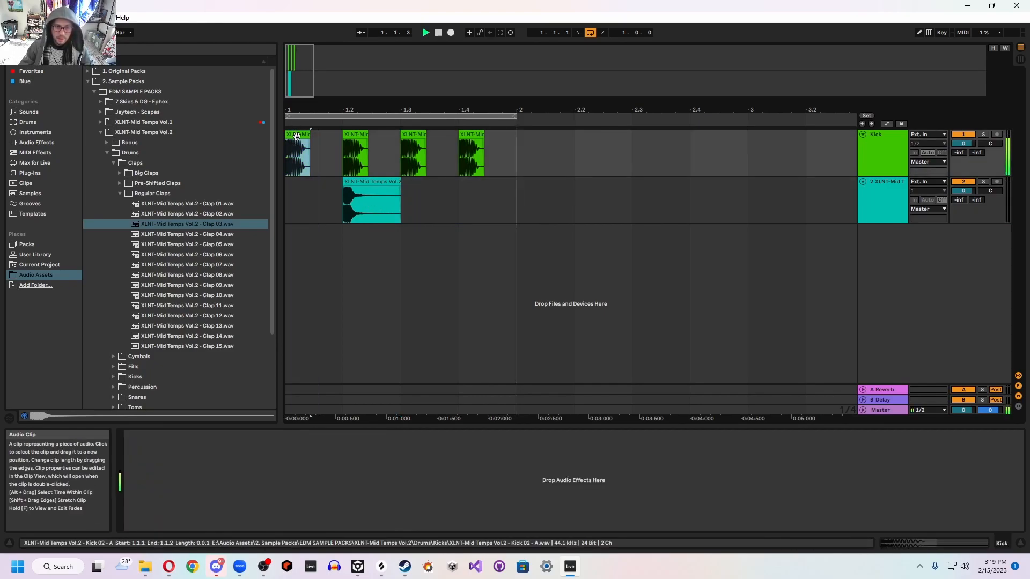
left_click_drag(371, 184, 522, 207)
right_click(561, 188)
left_click(622, 297)
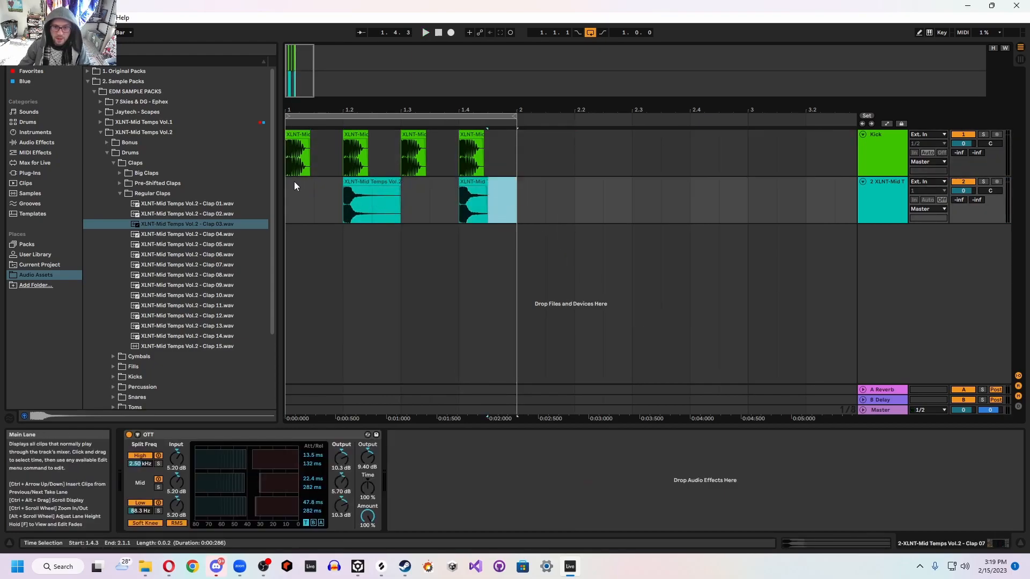
left_click(290, 199)
key("space")
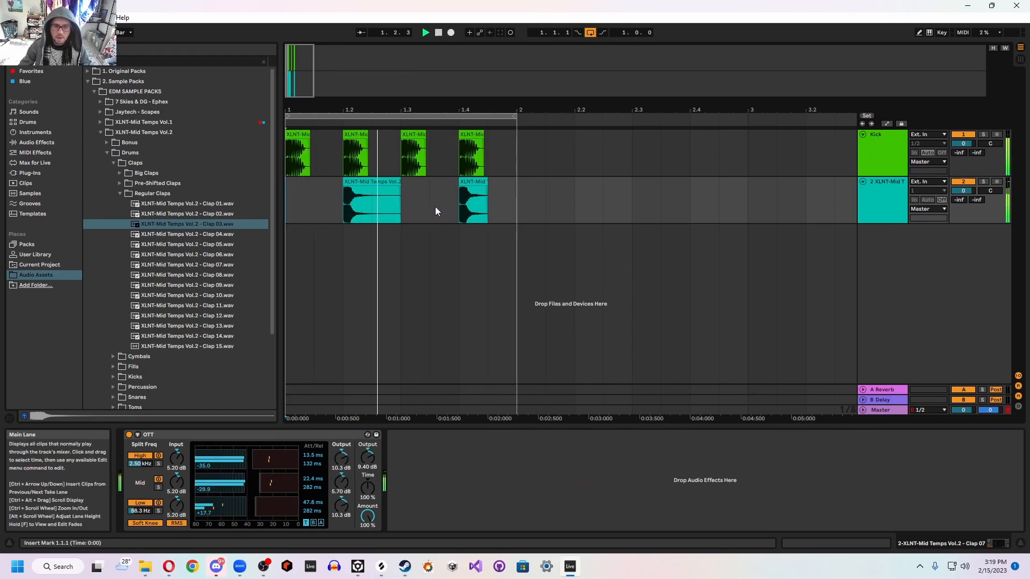
key("space")
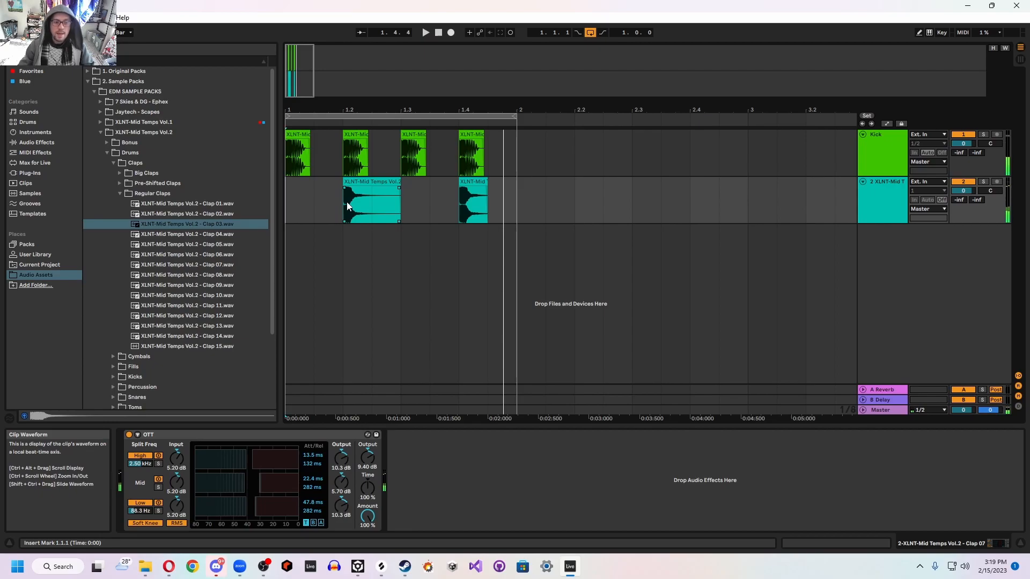
Step: Try XLNT-Mid Temps Vol.2 - Clap 07.wav and Clap 08.wav on beat 2 of the clap track, playing the loop with each
left_click(198, 265)
left_click_drag(198, 265, 349, 200)
key("space")
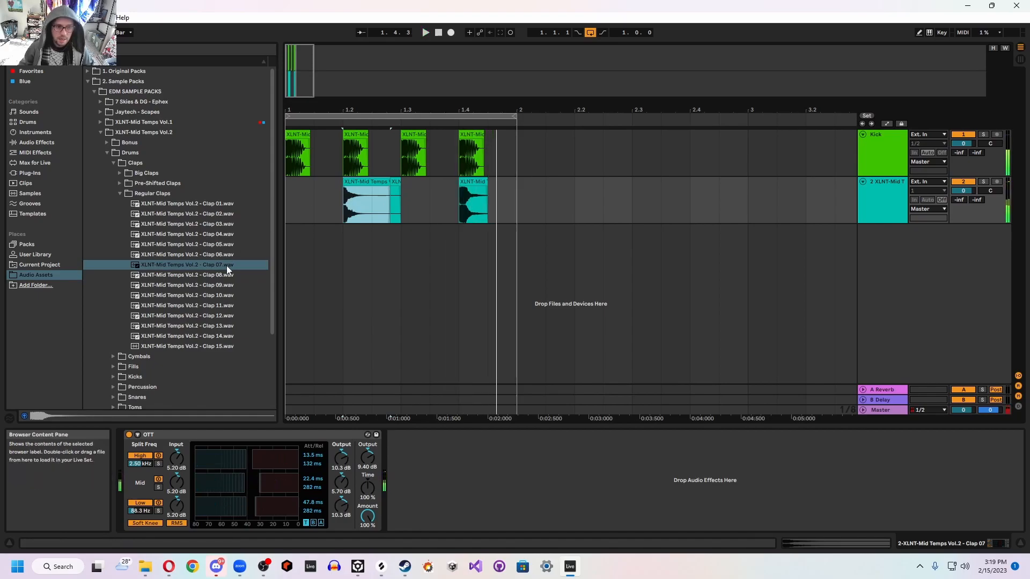
left_click(224, 274)
left_click_drag(204, 280, 357, 193)
key("space")
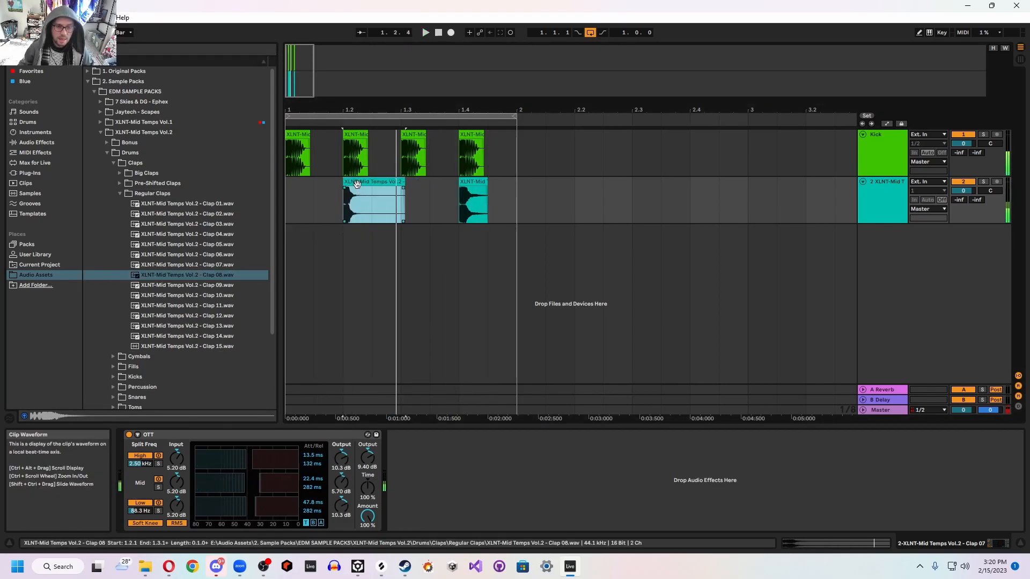
Step: Try XLNT-Mid Temps Vol.2 - Clap 10.wav and Clap 11.wav on beat 2 of the clap track, playing the loop with each
left_click_drag(180, 294, 350, 194)
key("space")
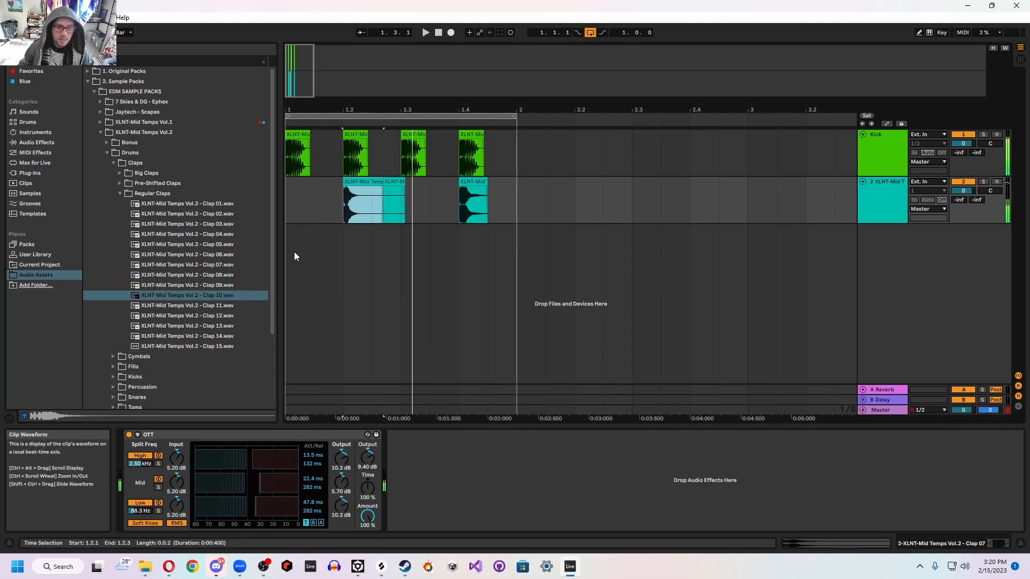
key("space")
left_click(182, 305)
left_click_drag(182, 305, 351, 200)
key("space")
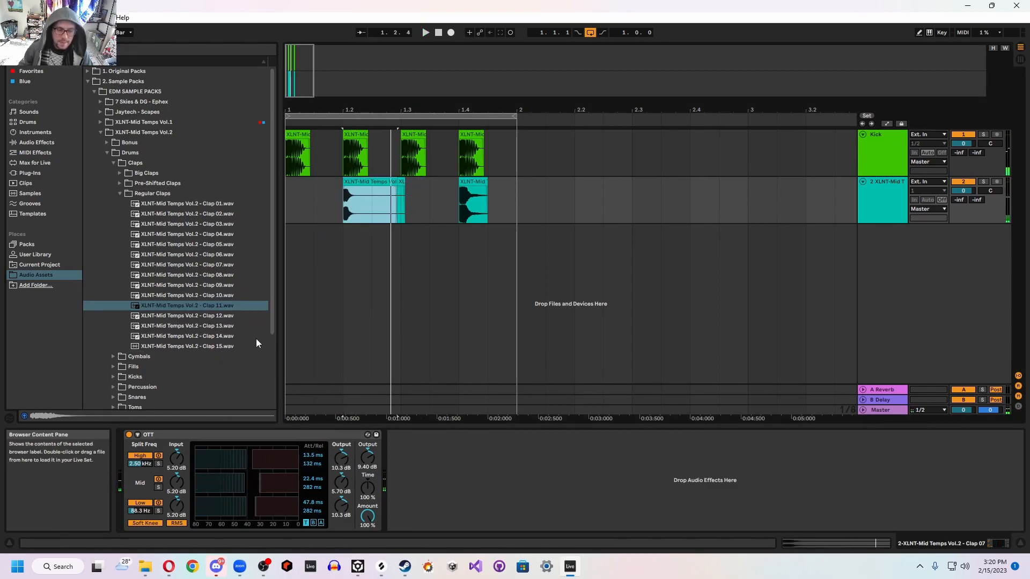
Step: Place XLNT-Mid Temps Vol.2 - Clap 02.wav on beat 2 and delete everything on the clap track from 1.2.3 onward
left_click(198, 236)
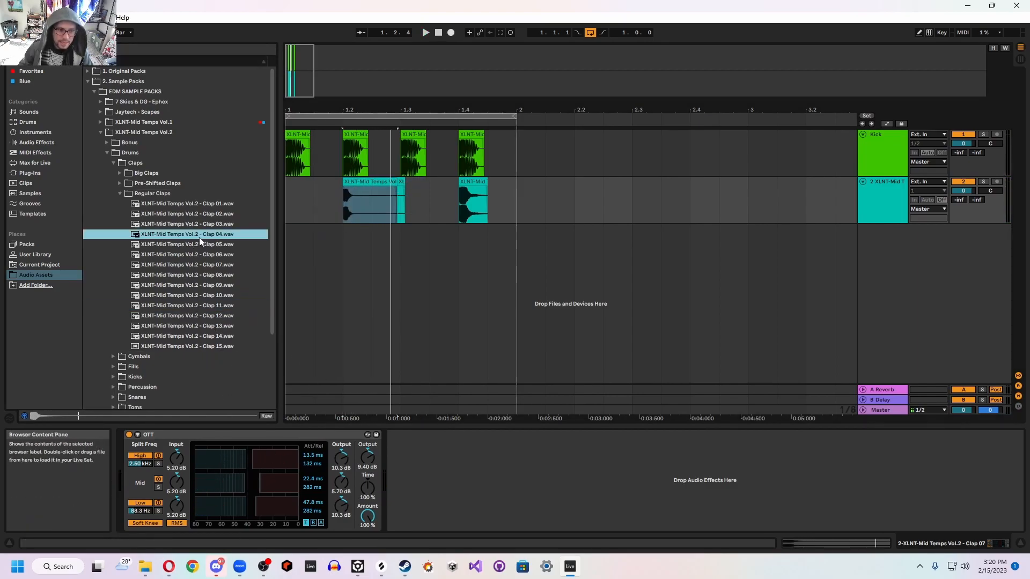
key("Up")
key("Up")
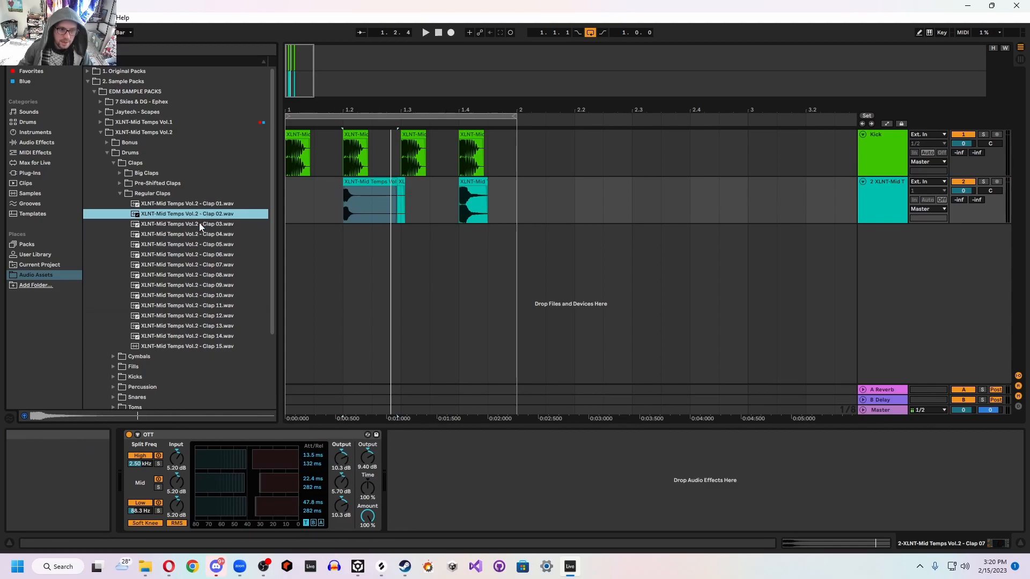
left_click_drag(198, 215, 334, 194)
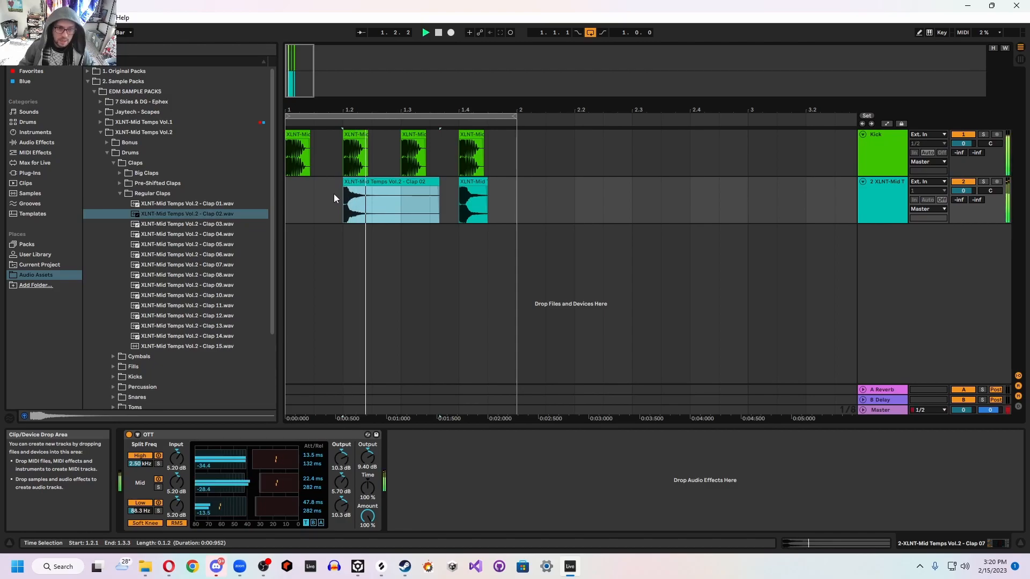
left_click_drag(371, 203, 632, 185)
key("Delete")
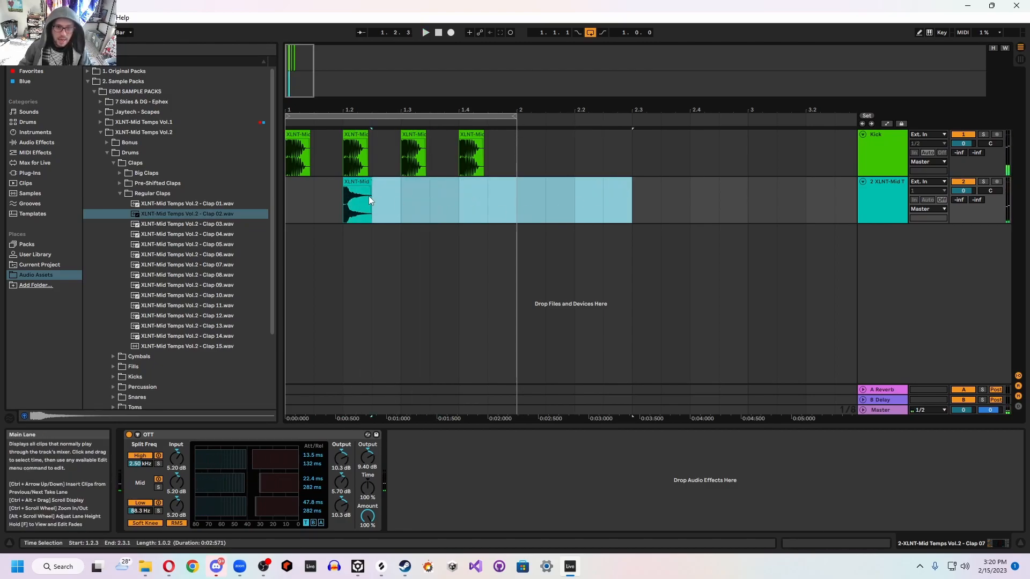
Step: Give the Clap 02 clip a long fade-out, play it, and copy the faded clip to beat 4
left_click(368, 188)
left_click_drag(355, 191, 353, 189)
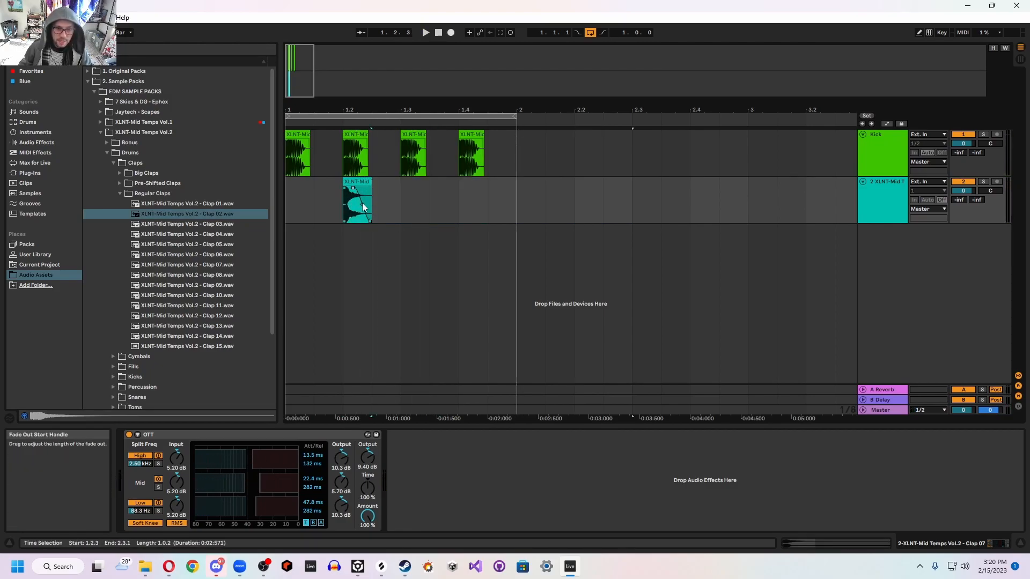
key("space")
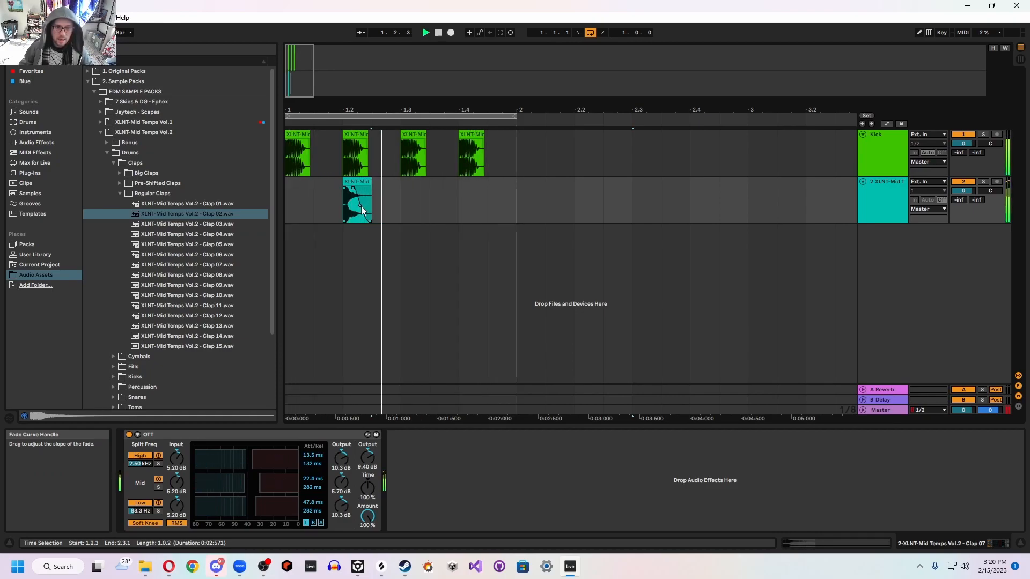
key("space")
left_click_drag(356, 183, 472, 192)
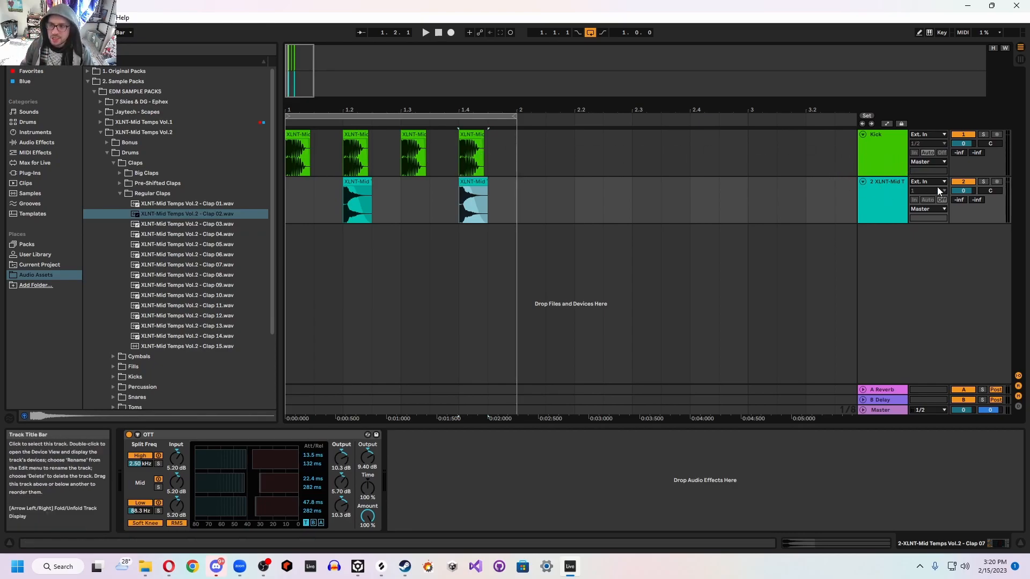
Step: Play the kick and clap loop from the kick clip on beat 2
left_click_drag(972, 190, 972, 203)
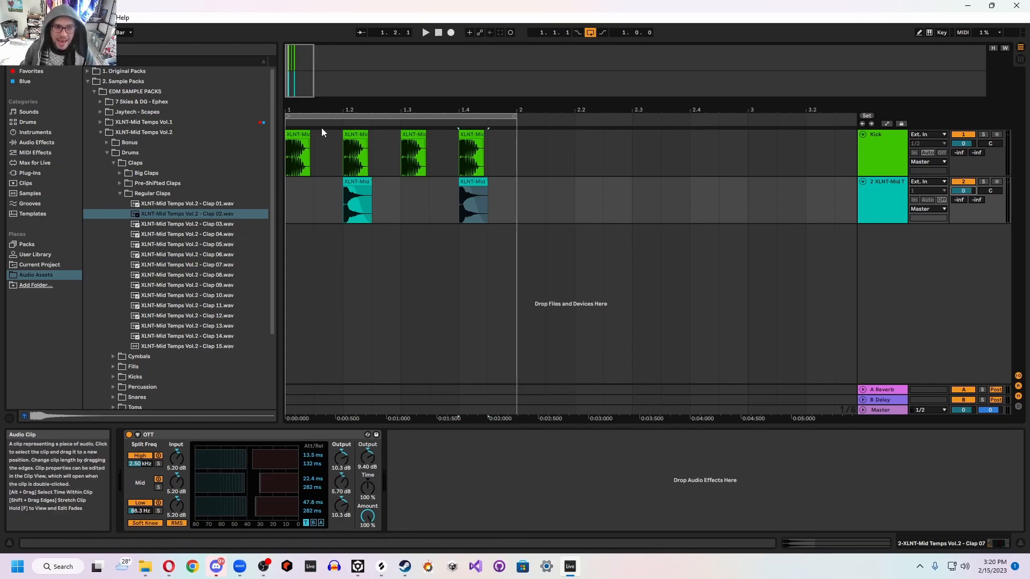
left_click(350, 136)
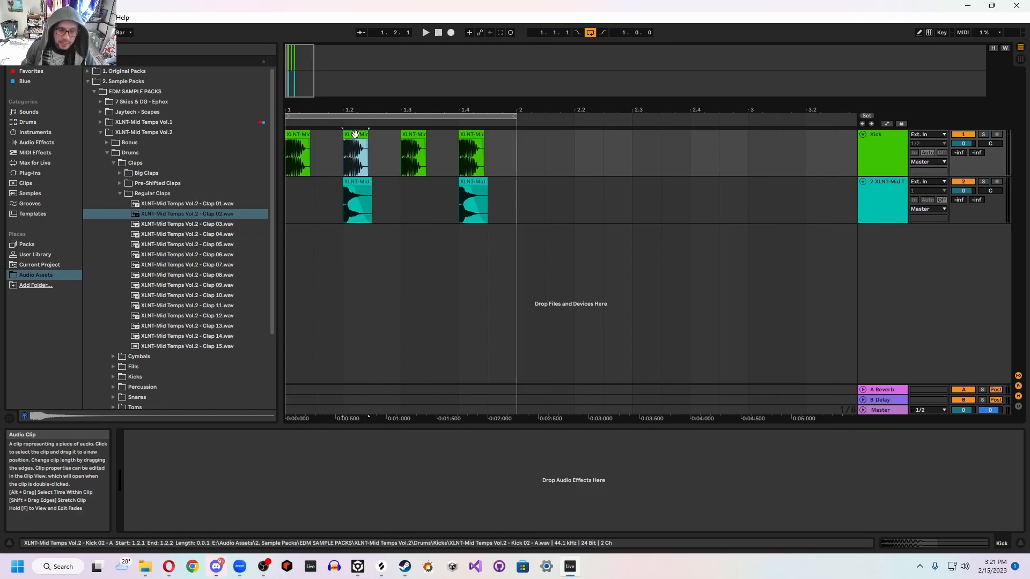
key("space")
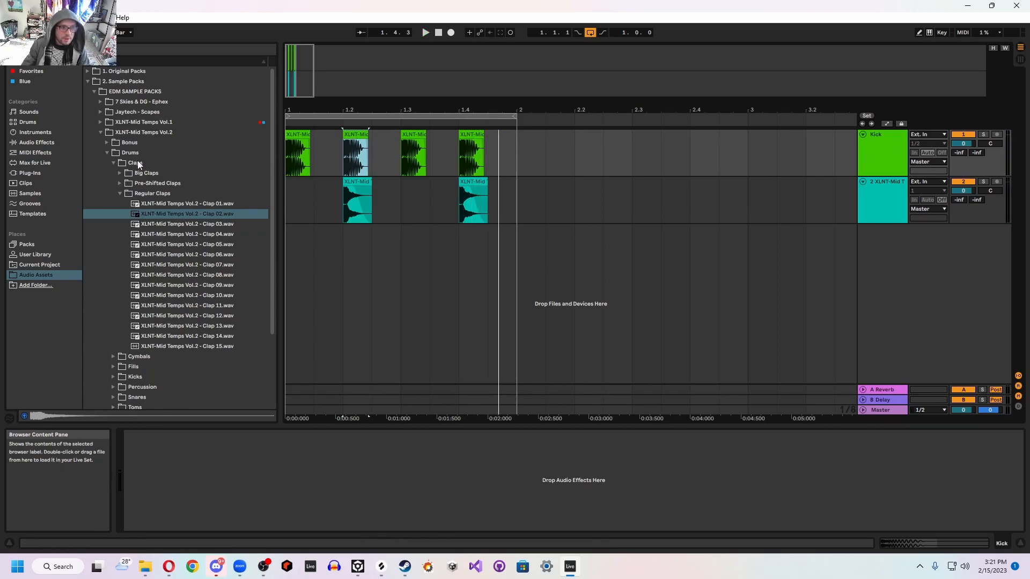
Step: Close the Claps folder, open the Kicks folder of XLNT-Mid Temps Vol.2, and audition its first kick samples
left_click(138, 162)
left_click(146, 191)
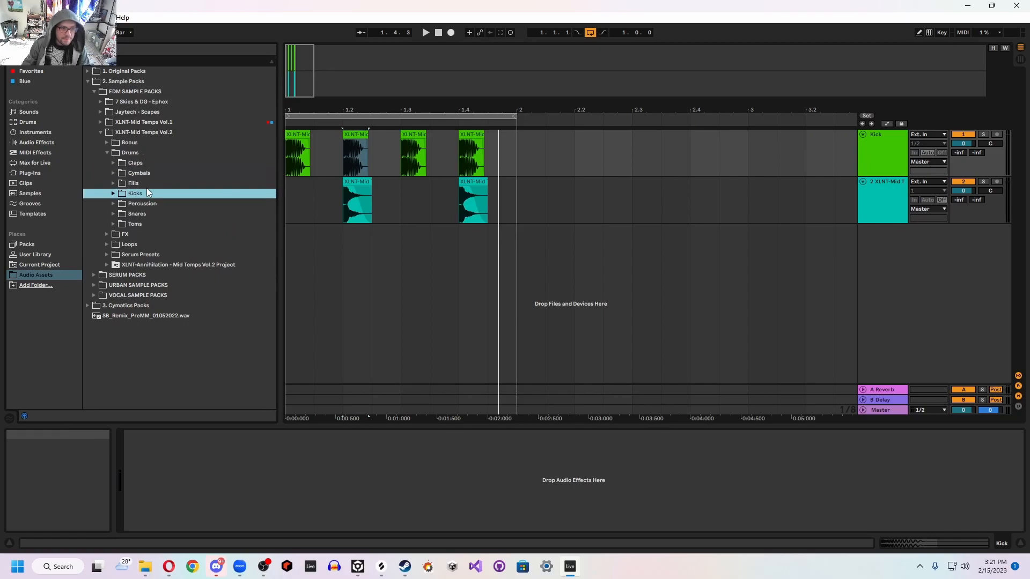
key("Right")
key("Down")
key("Down")
key("Down")
key("Down")
key("Down")
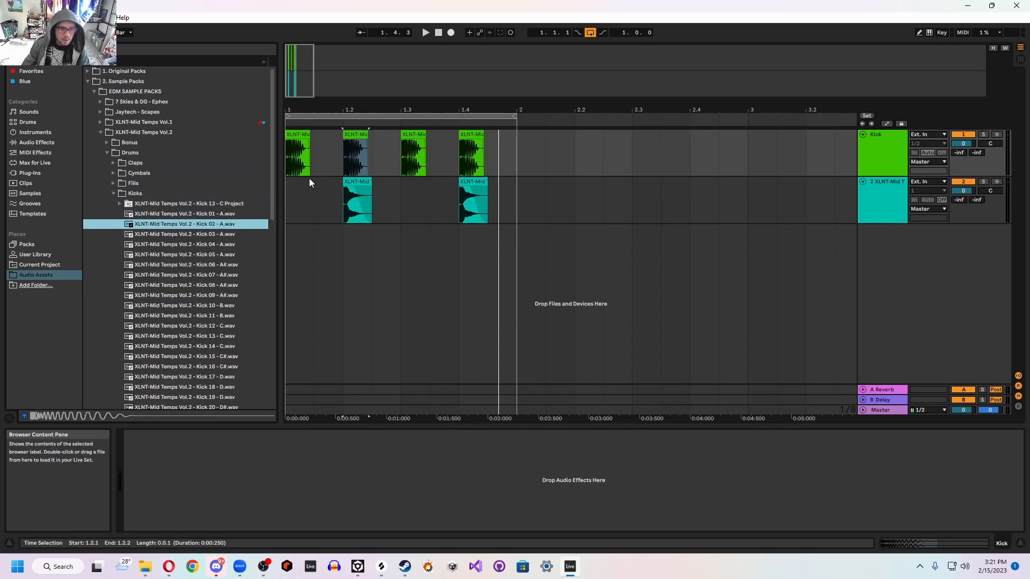
key("Up")
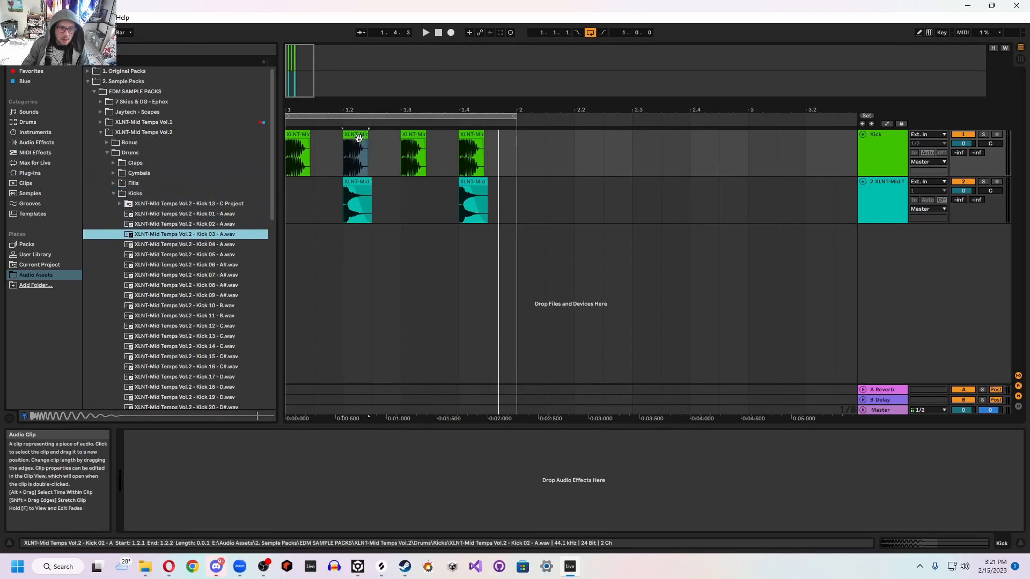
Step: Try XLNT-Mid Temps Vol.2 - Kick 03 - A.wav in place of the kick on beat 2 and play the loop
left_click(359, 138)
left_click_drag(201, 234, 346, 158)
key("space")
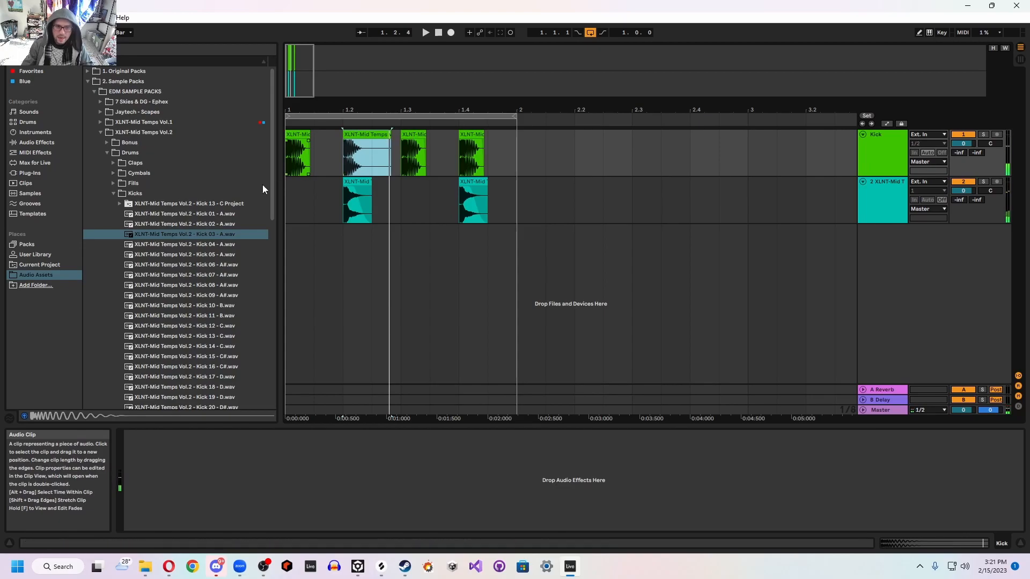
Step: Audition the next kick samples, place XLNT-Mid Temps Vol.2 - Kick 07 - A#.wav on beat 2 of the Kick track, and play it
left_click(202, 244)
key("Down")
key("Down")
key("Down")
key("Down")
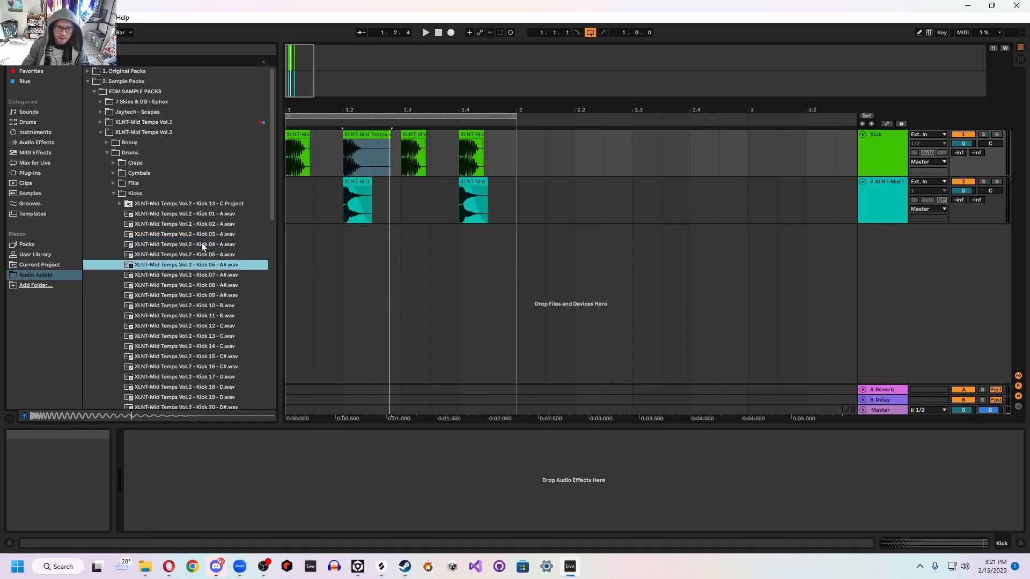
left_click(214, 274)
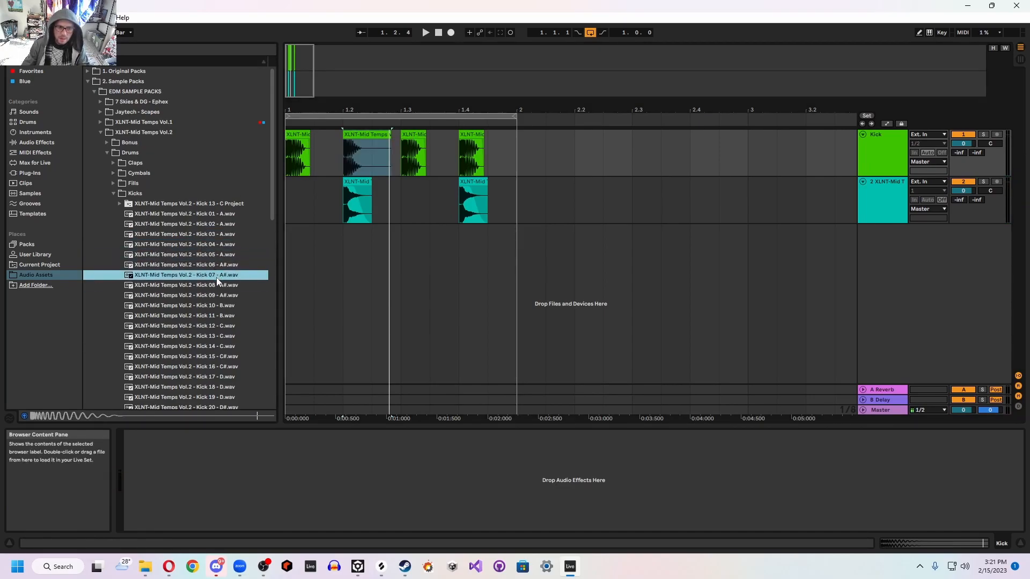
left_click(346, 154)
key("space")
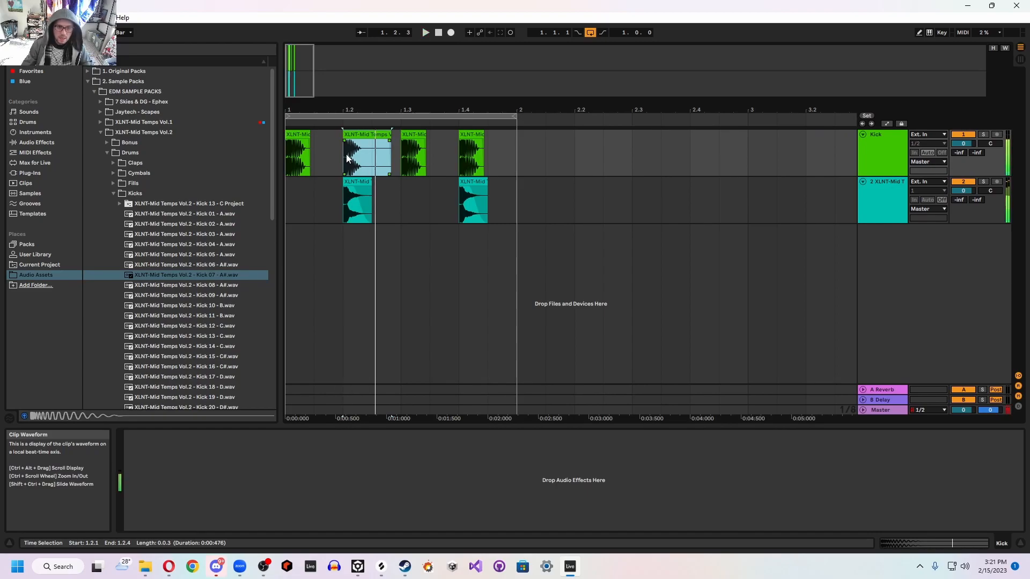
Step: Audition the kick samples from Kick 08 - A# to Kick 14 - C in the Kicks folder
left_click(212, 286)
key("Down")
key("Down")
key("Down")
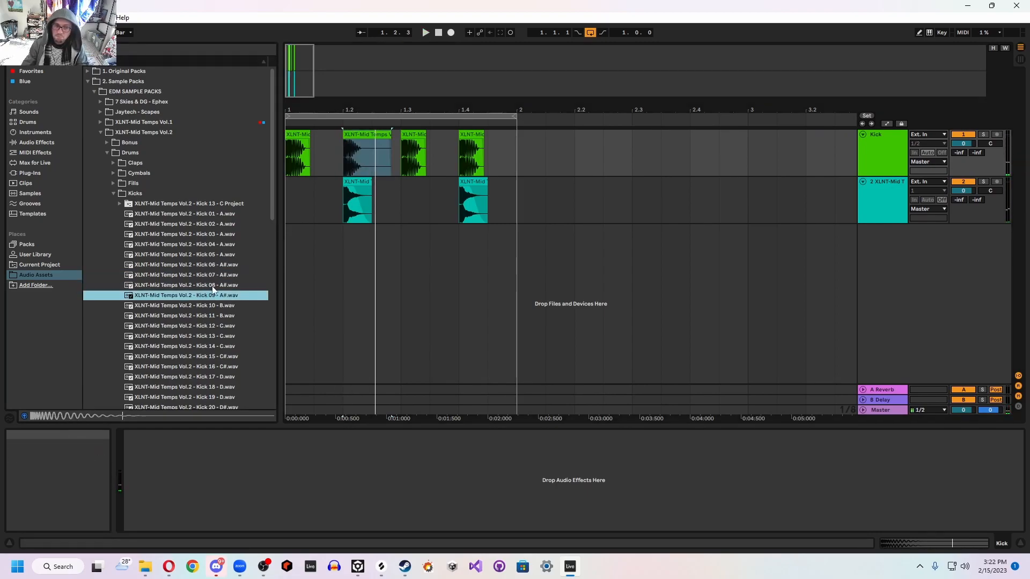
left_click(224, 326)
left_click(224, 334)
left_click(225, 344)
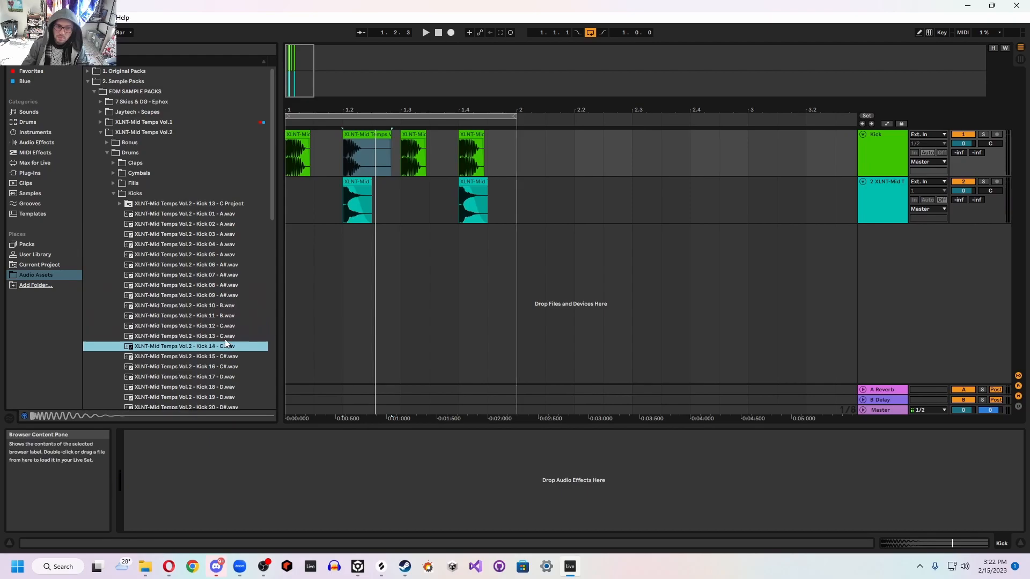
Step: Audition the following kicks, try XLNT-Mid Temps Vol.2 - Kick 19 - D.wav on beat 2 of the Kick track, and play it
key("Down")
key("Down")
key("Down")
key("Down")
scroll(220, 308, "down", 1)
key("Down")
scroll(217, 295, "down", 2)
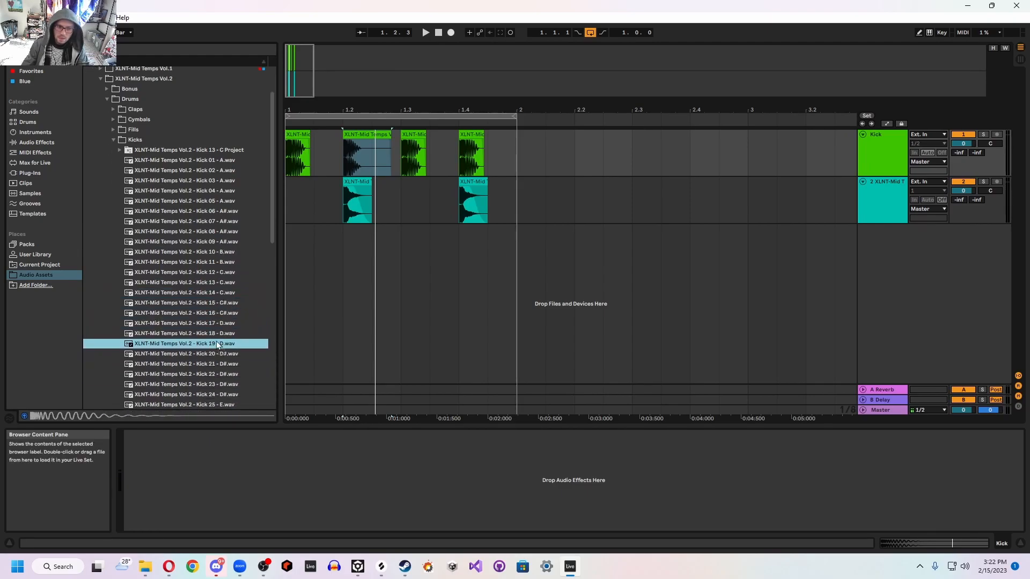
left_click_drag(382, 155, 348, 156)
key("space")
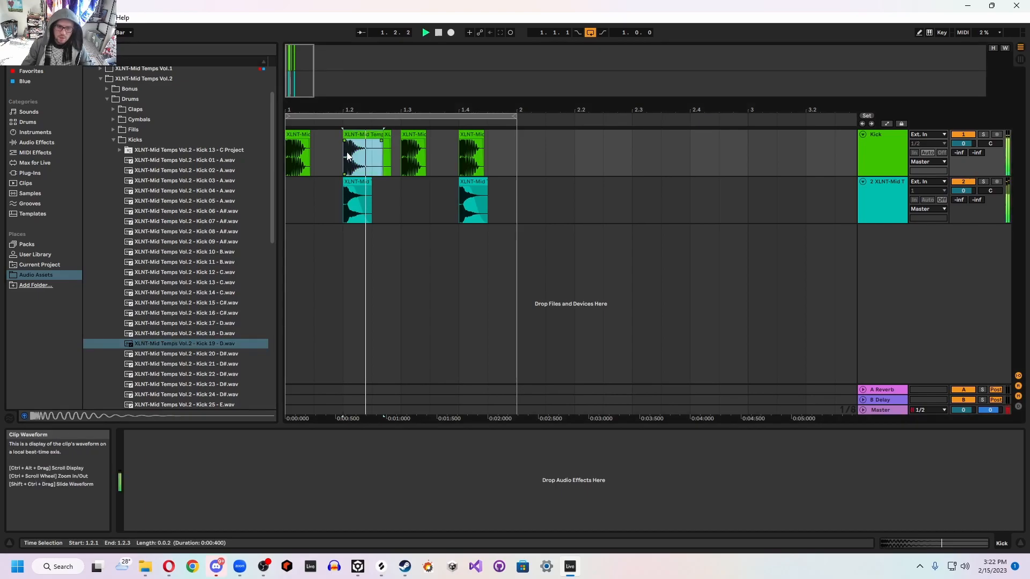
Step: Try XLNT-Mid Temps Vol.2 - Kick 23 - D#.wav in place of the kick on beat 2 and play the loop
left_click(213, 384)
scroll(202, 365, "down", 2)
left_click_drag(202, 341, 343, 158)
key("space")
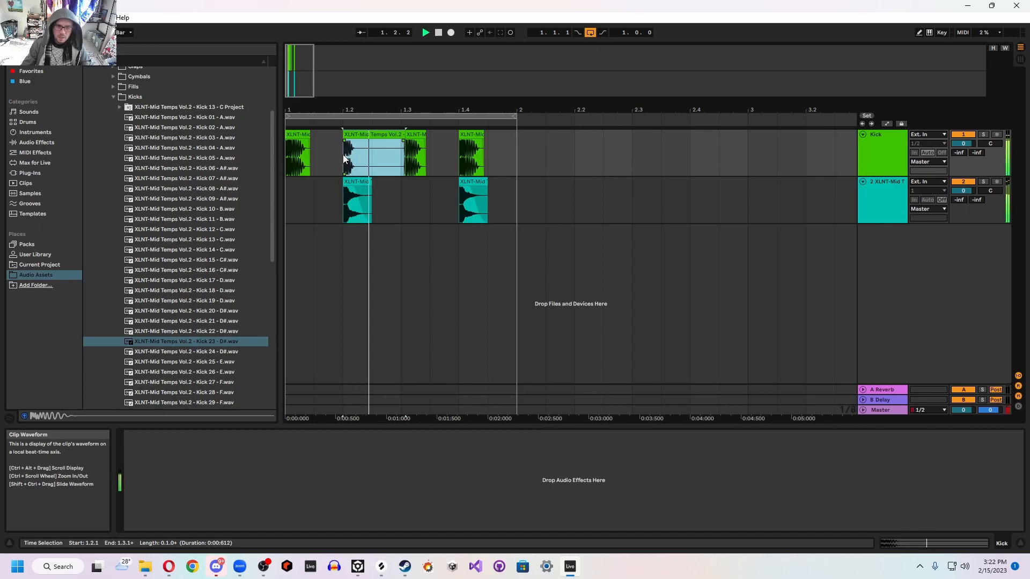
key("space")
Step: Audition the kick samples from Kick 26 - E to Kick 28 - F
left_click(203, 372)
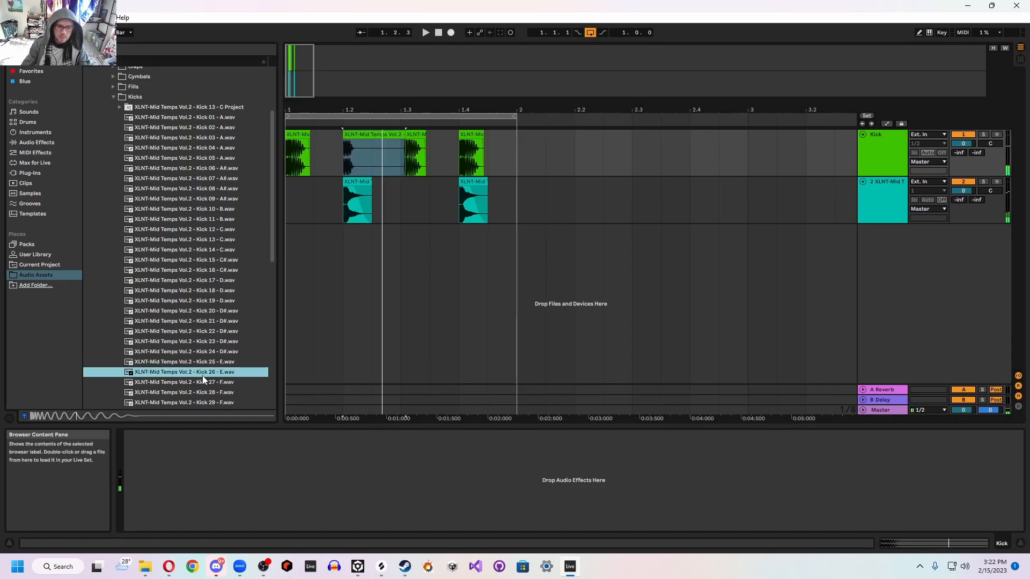
scroll(203, 380, "down", 2)
key("Down")
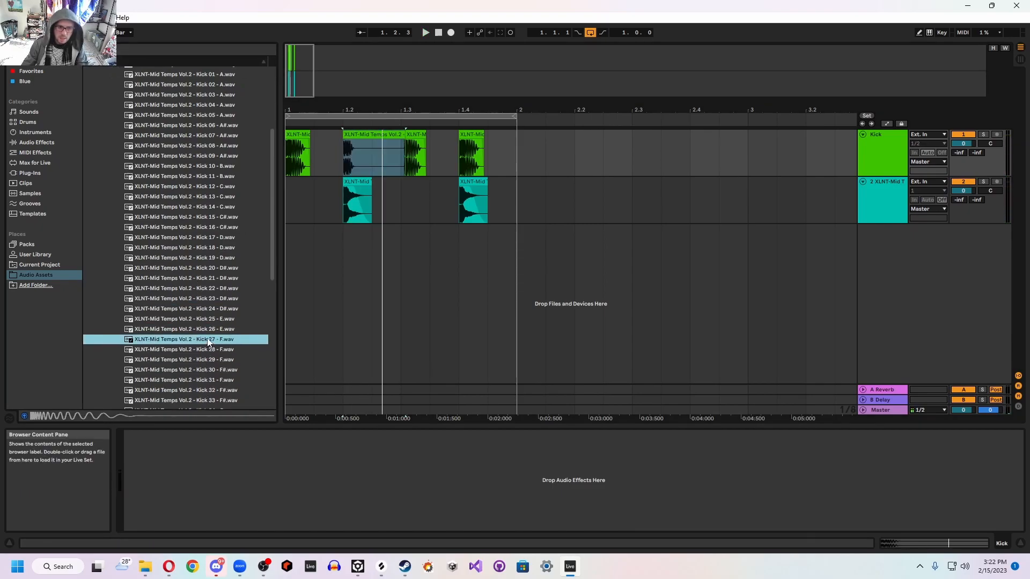
left_click(205, 351)
key("Up")
Step: Replace all clips on the Kick track with XLNT-Mid Temps Vol.2 - Kick 27 - F.wav at the start of bar 1, shortened to an eighth note
left_click_drag(202, 337, 513, 154)
key("Delete")
left_click(320, 163)
left_click_drag(372, 141, 314, 141)
key("Delete")
Step: Set the grid to 1/4 and copy the kick from beat 1 to beats 2, 3 and 4
left_click(295, 136)
right_click(336, 150)
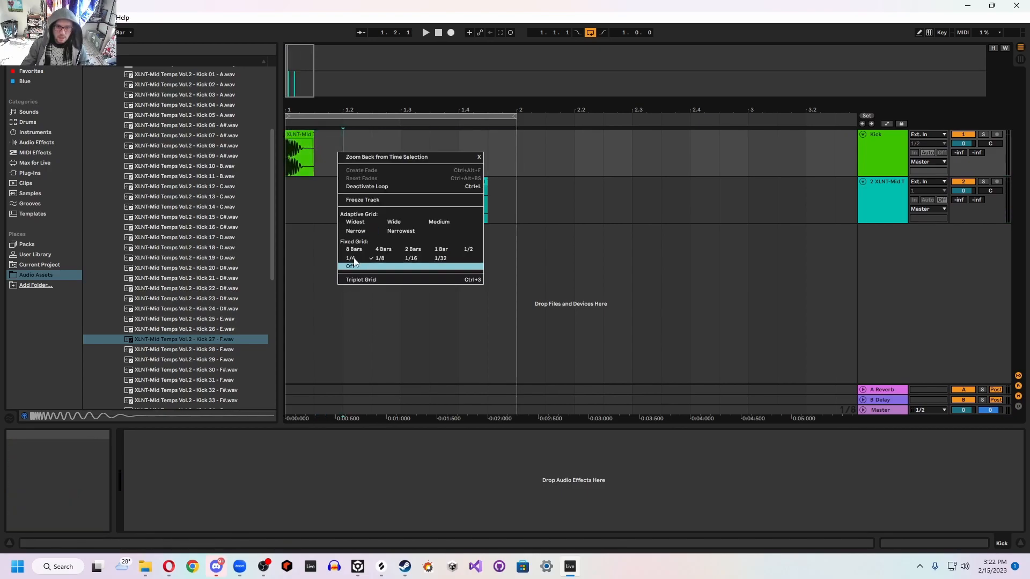
left_click(308, 172)
left_click_drag(296, 135, 368, 137)
left_click_drag(369, 137, 416, 137)
key("ctrl+d")
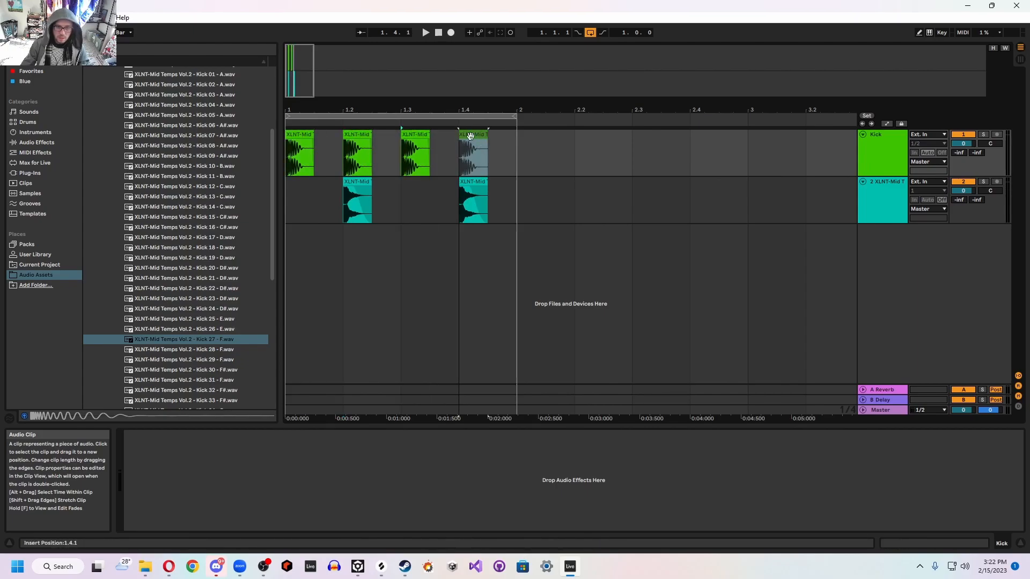
Step: Play the kick and clap loop from the first kick clip
right_click(433, 189)
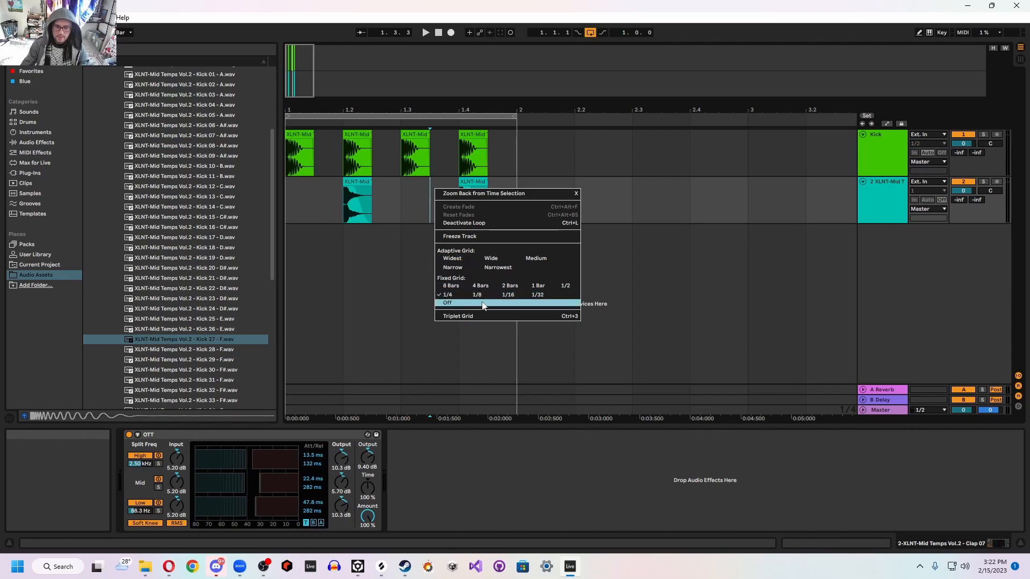
left_click(387, 194)
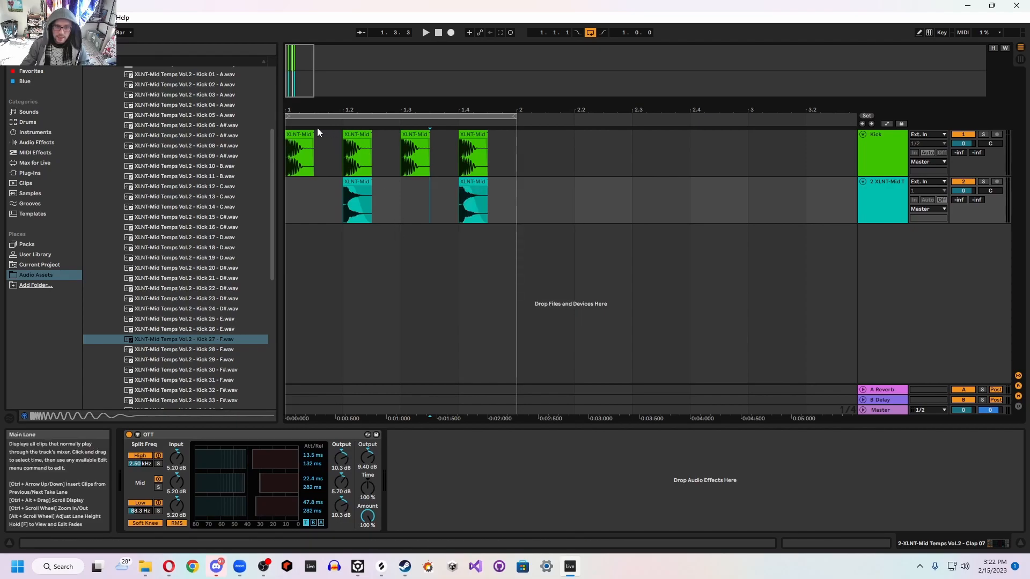
left_click(292, 138)
key("space")
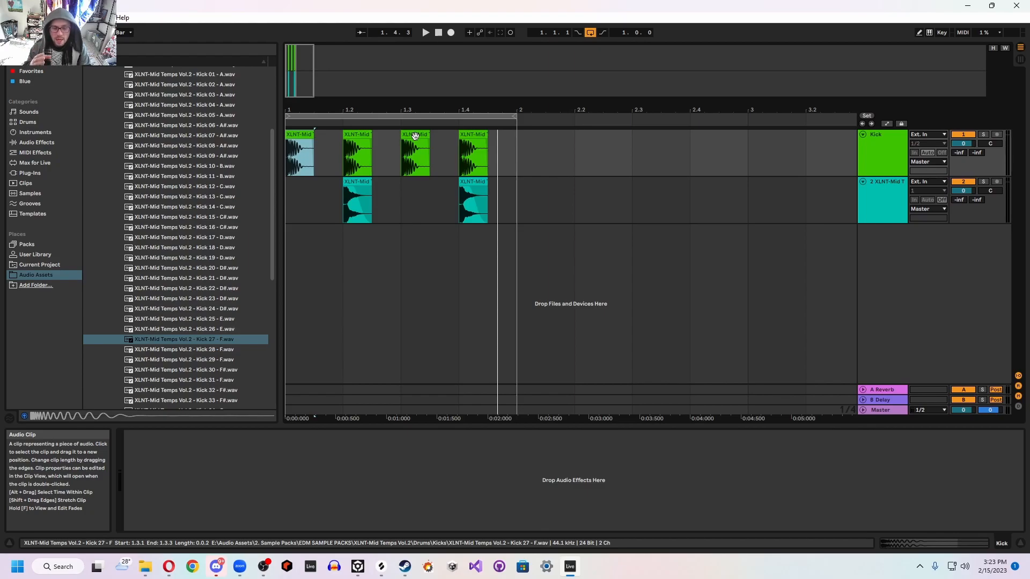
Step: Rename the second track Kick
right_click(884, 198)
key("Escape")
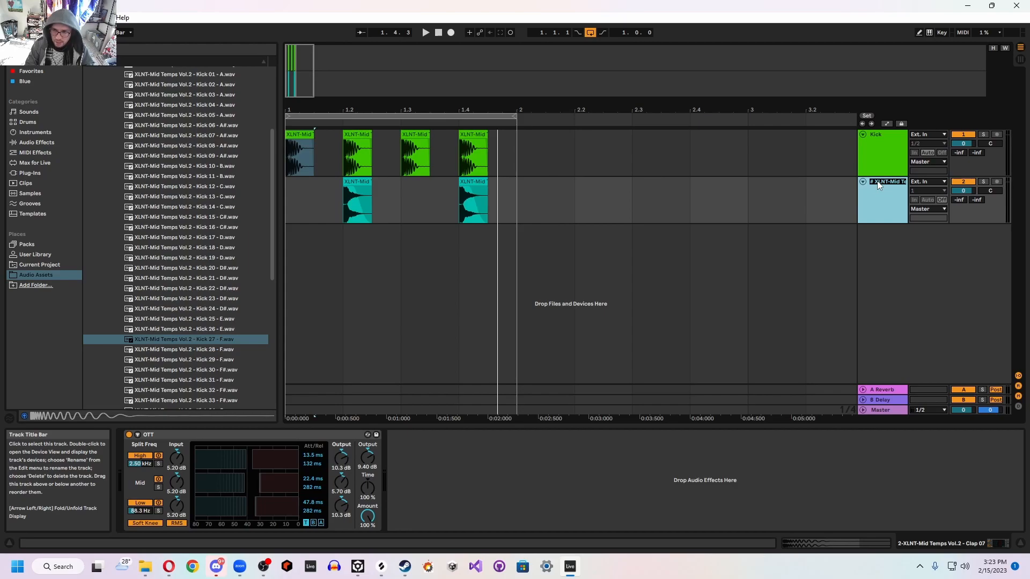
type("k")
key("Return")
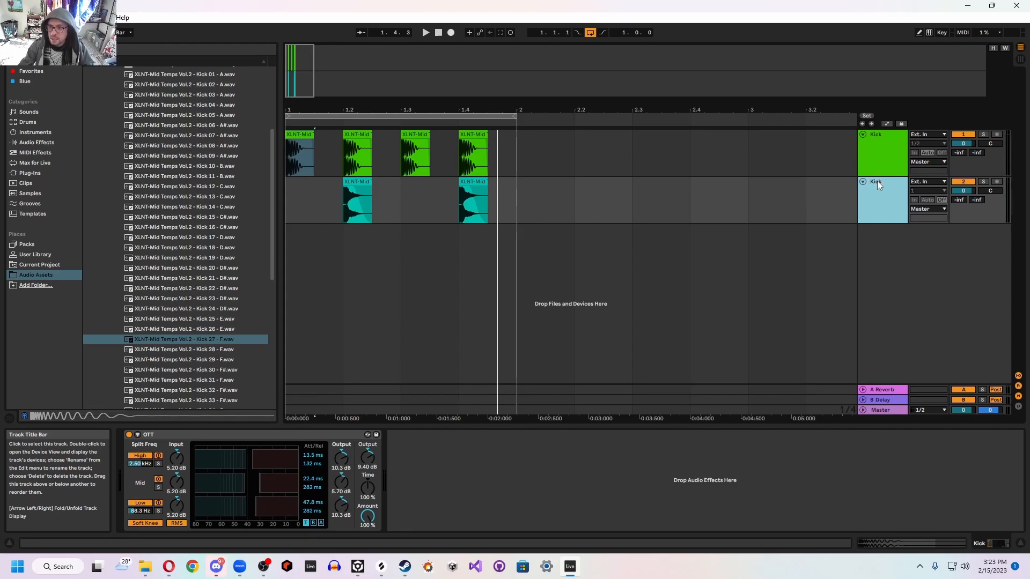
Step: Rename the track that holds the claps as Clap
right_click(876, 185)
left_click(868, 185)
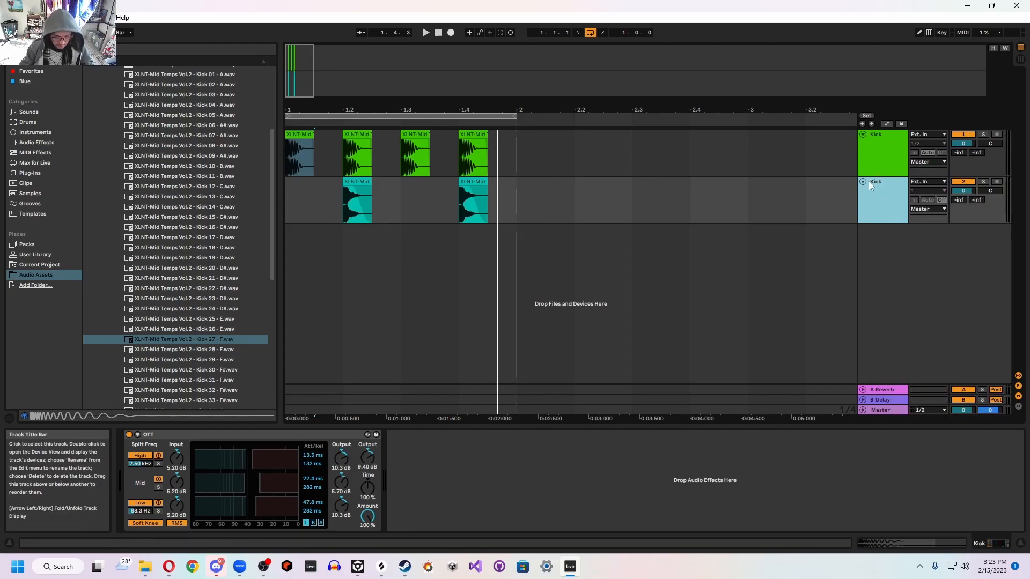
type("Clap")
key("Return")
Step: Color the Clap track green like the Kick track and assign the track color to its clips
right_click(864, 202)
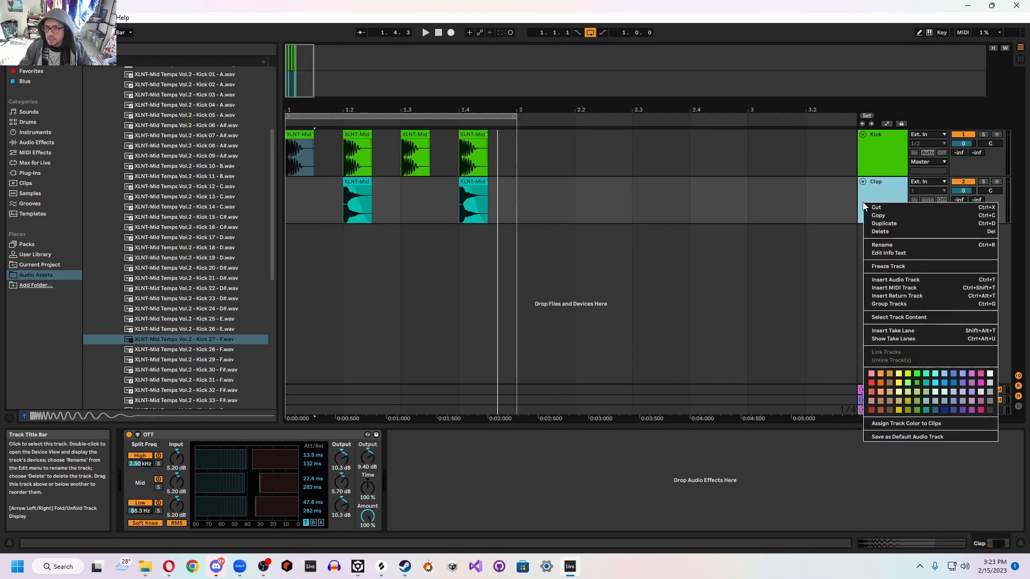
left_click(938, 393)
mouse_move(887, 214)
left_mouse_down()
mouse_move(896, 165)
mouse_move(889, 204)
left_mouse_up()
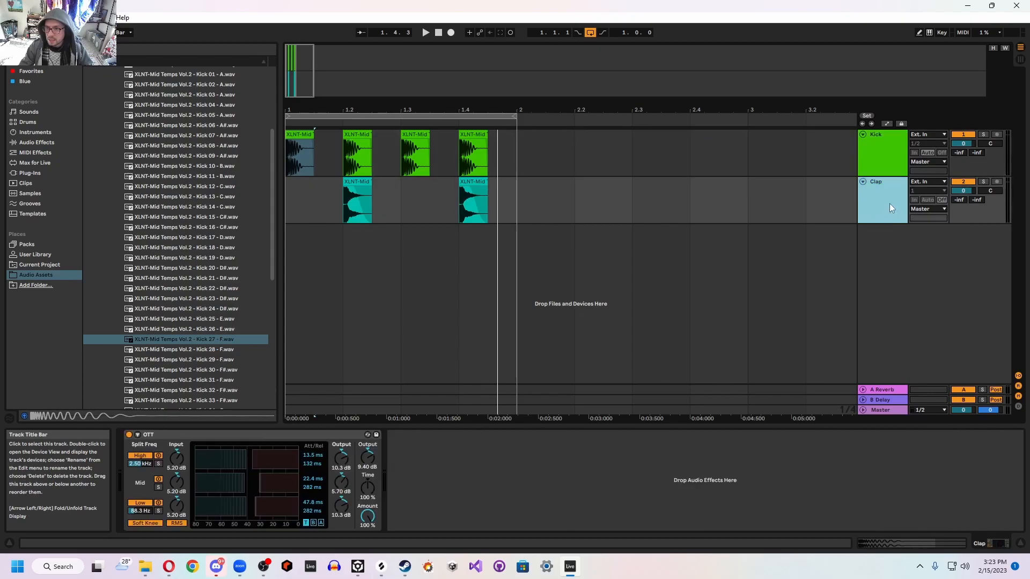
right_click(889, 203)
left_click(948, 439)
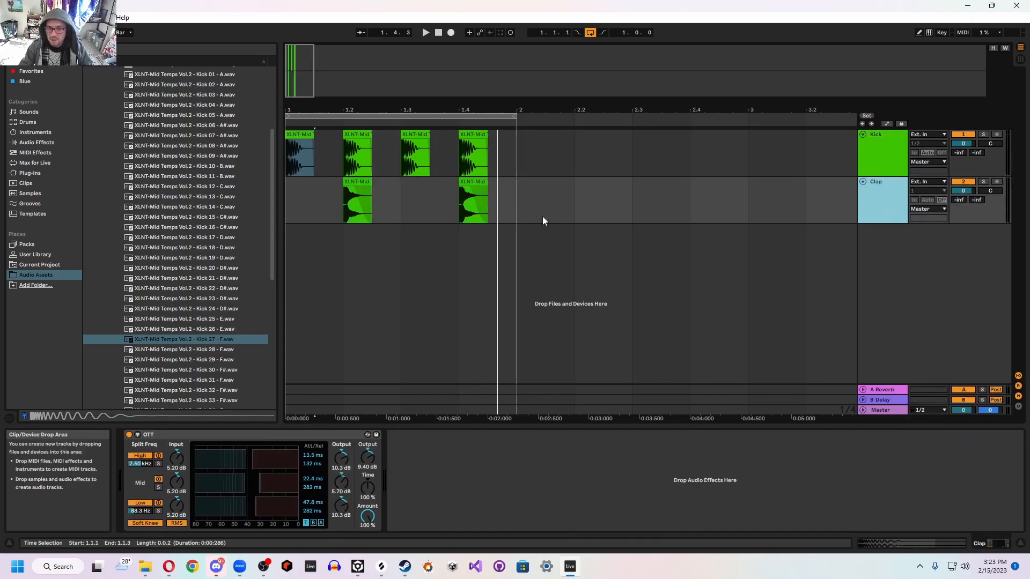
Step: Play the loop, and group the Kick and Clap tracks together
key("space")
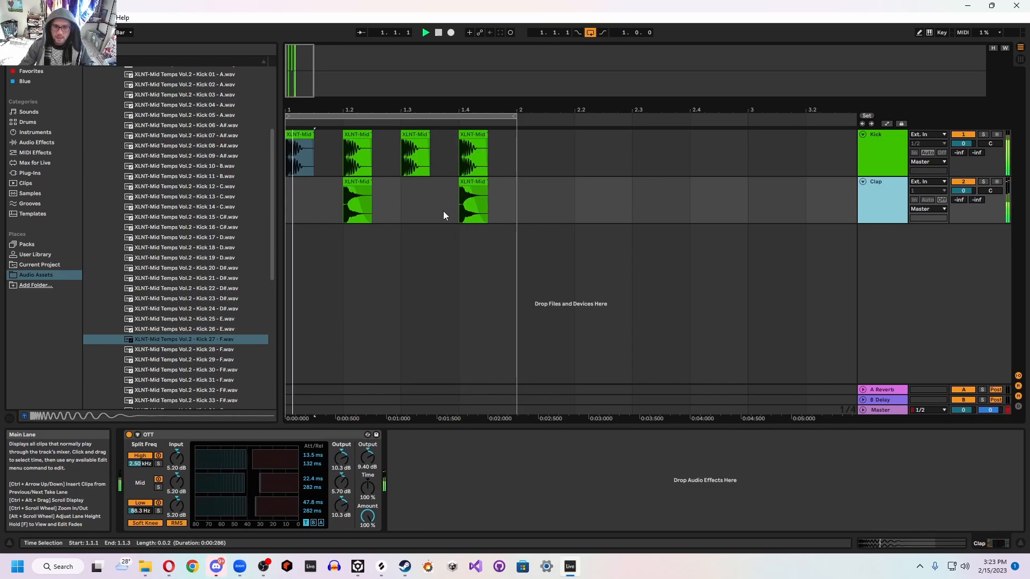
key("space")
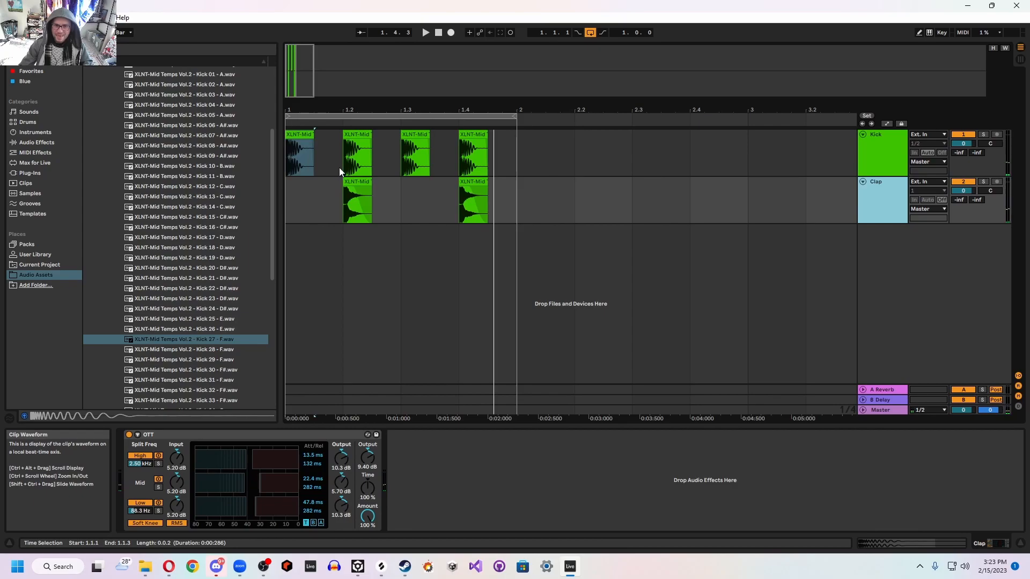
left_click(874, 191)
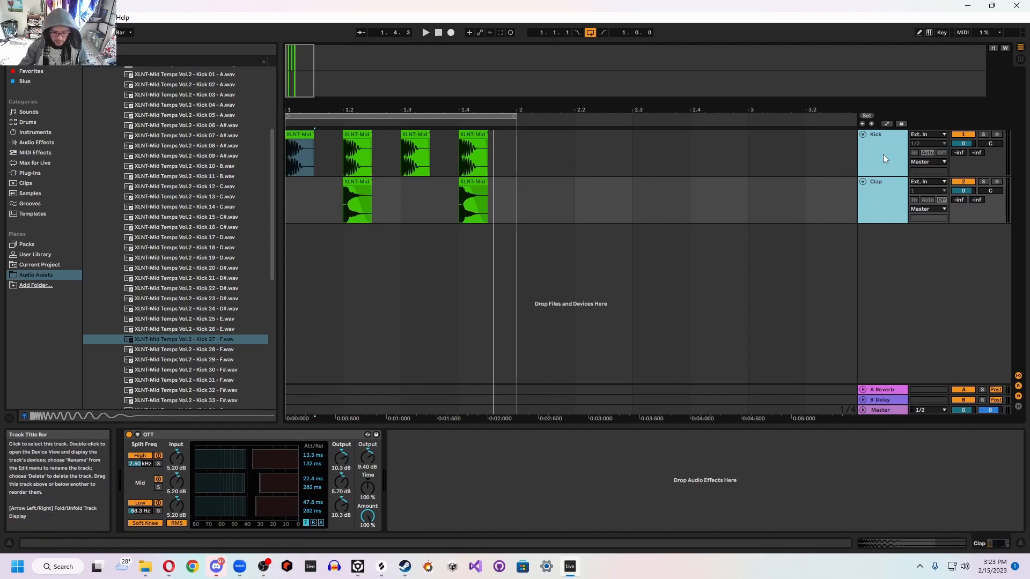
key("ctrl+g")
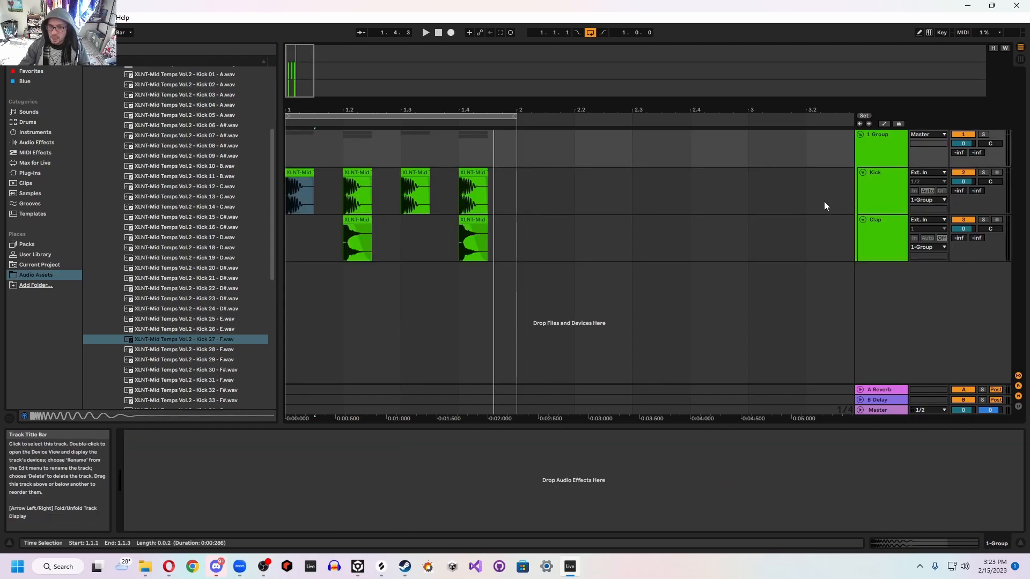
Step: Add Saturator from the Drive & Color audio effects to the Kick track
scroll(135, 155, "up", 3)
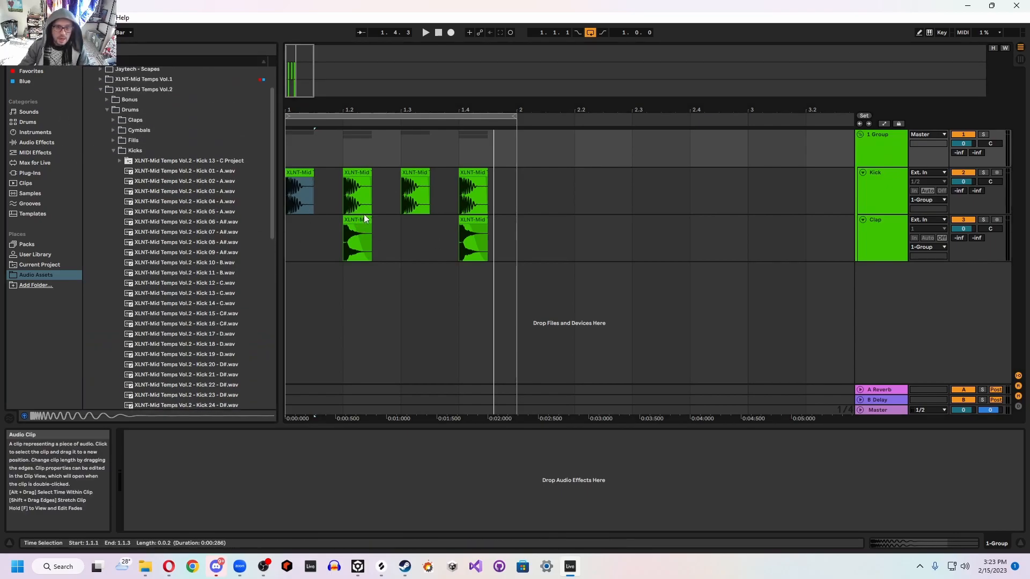
left_click(44, 142)
left_click(127, 142)
left_click(126, 140)
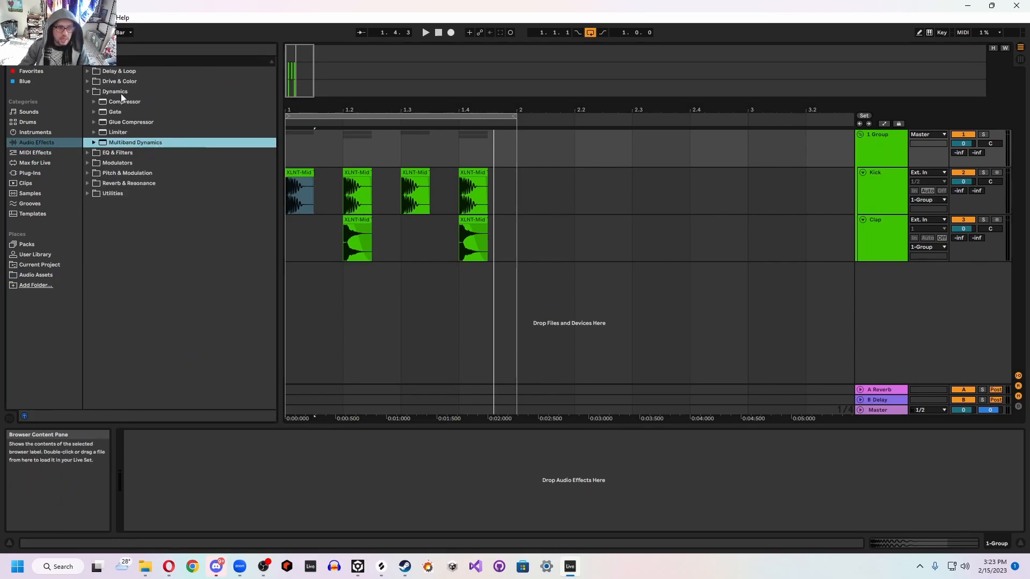
left_click(123, 90)
key("Up")
key("Right")
key("Down")
key("Down")
key("Down")
key("Down")
key("Down")
key("Down")
key("Down")
left_click(124, 172)
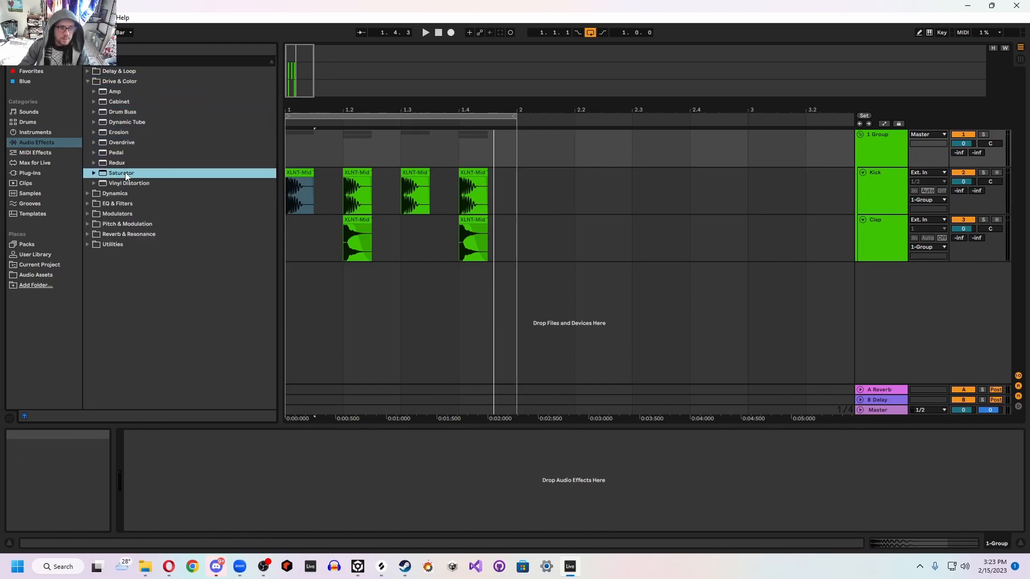
key("Right")
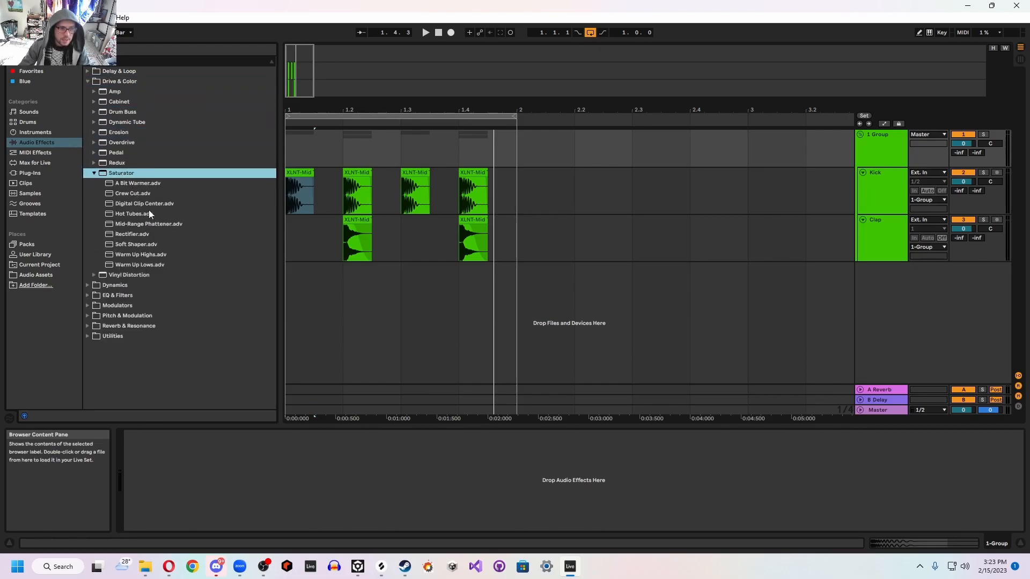
key("Left")
left_click_drag(111, 177, 888, 193)
Step: With the loop playing, enable Soft Clip on the kick's Saturator and set its Drive to 1.71 dB
key("space")
left_click(228, 463)
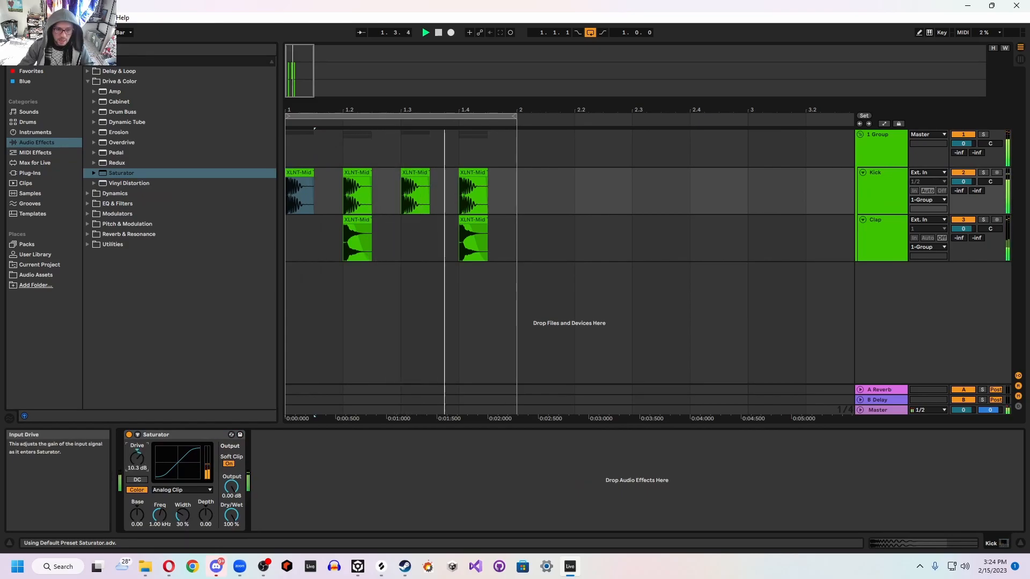
scroll(140, 461, "up", 10)
scroll(140, 460, "down", 8)
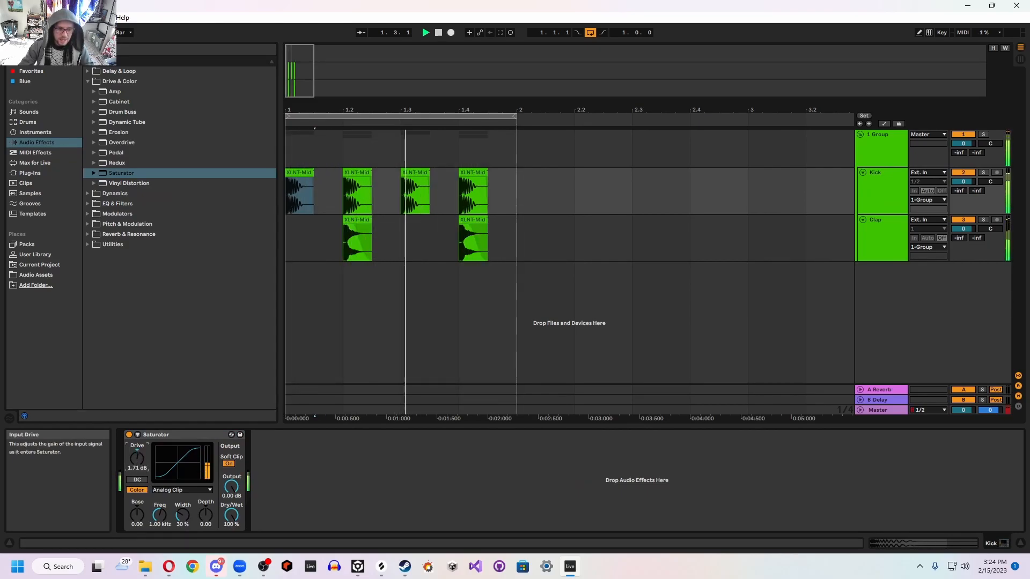
key("space")
Step: Add a Saturator after OTT on the Clap track with Drive at 3.43 dB and Soft Clip on
left_click(121, 169)
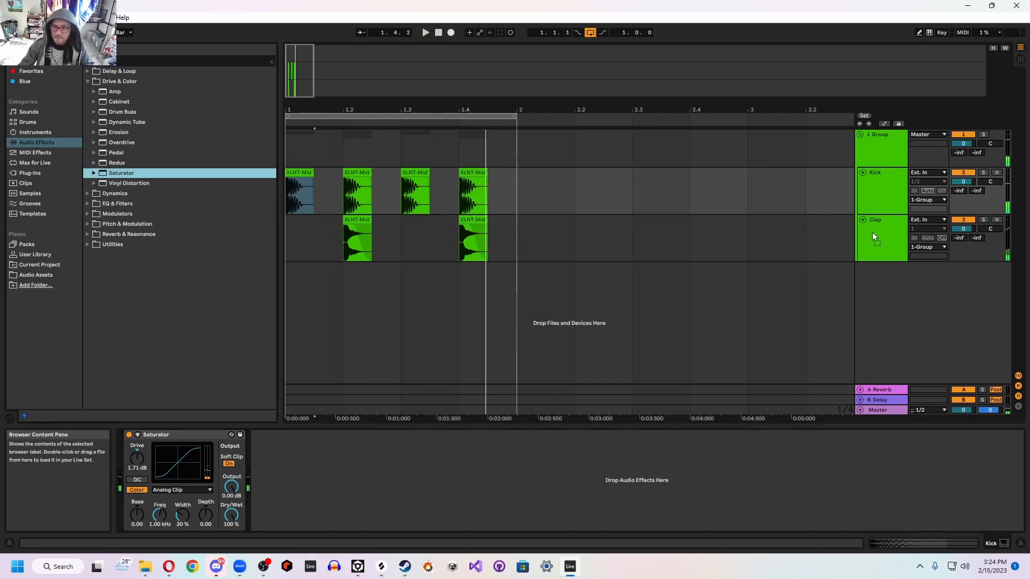
left_click(878, 237)
key("space")
left_click_drag(398, 460, 398, 452)
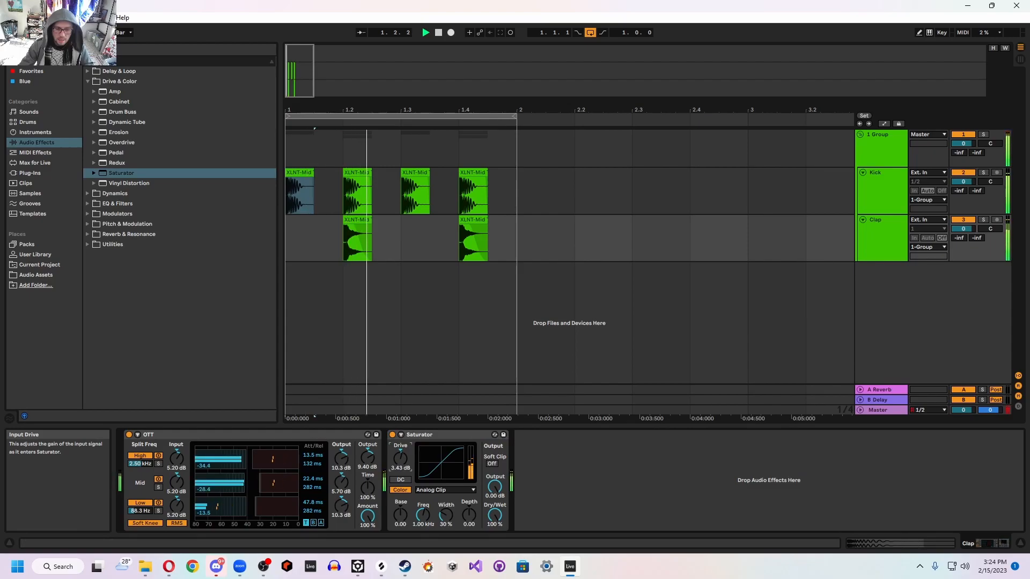
left_click(489, 463)
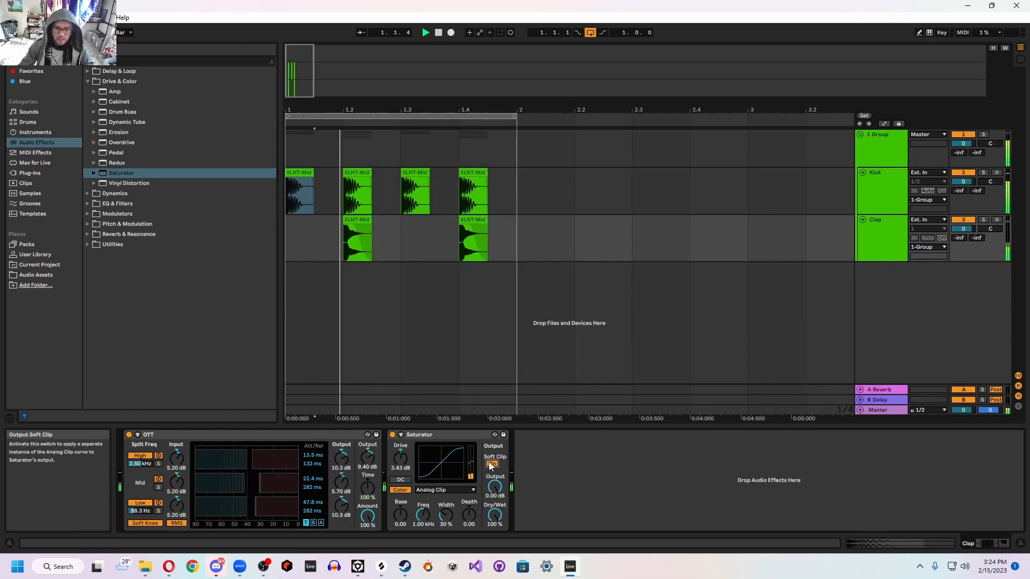
key("space")
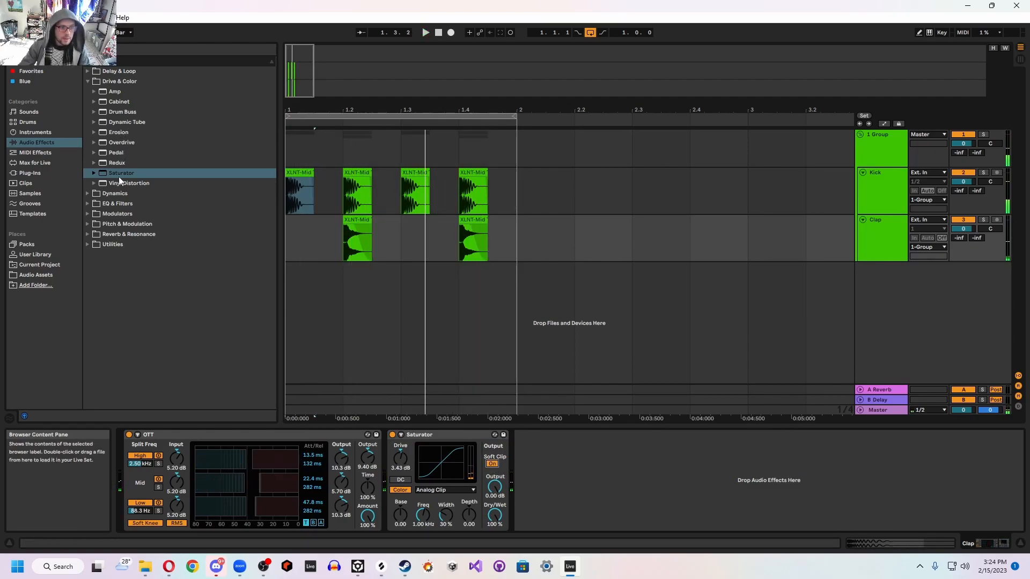
Step: Add EQ Eight after the Saturator on the Clap track and change its first band to a low cut filter
left_click(124, 206)
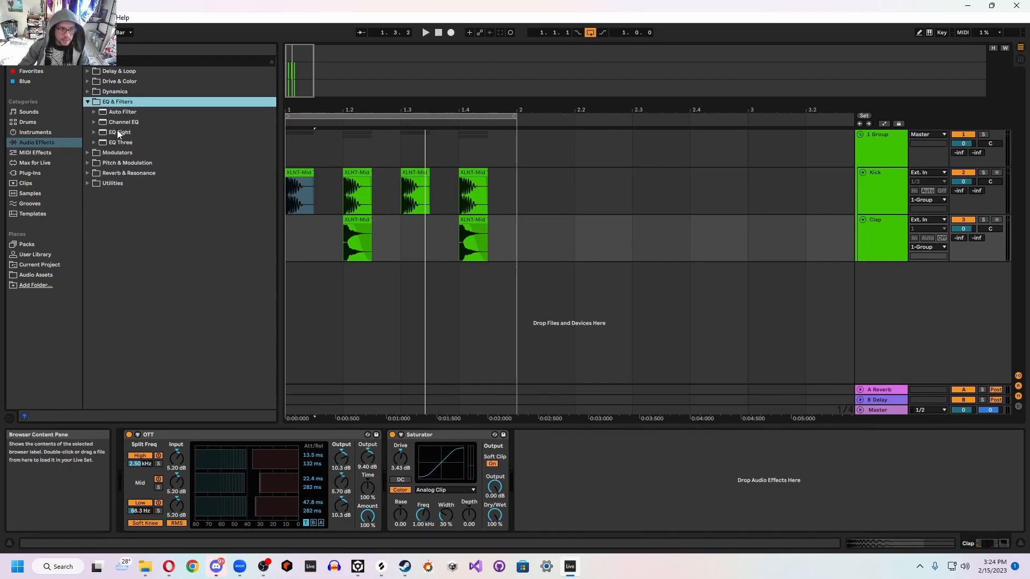
left_click_drag(119, 134, 581, 503)
key("space")
left_click(560, 518)
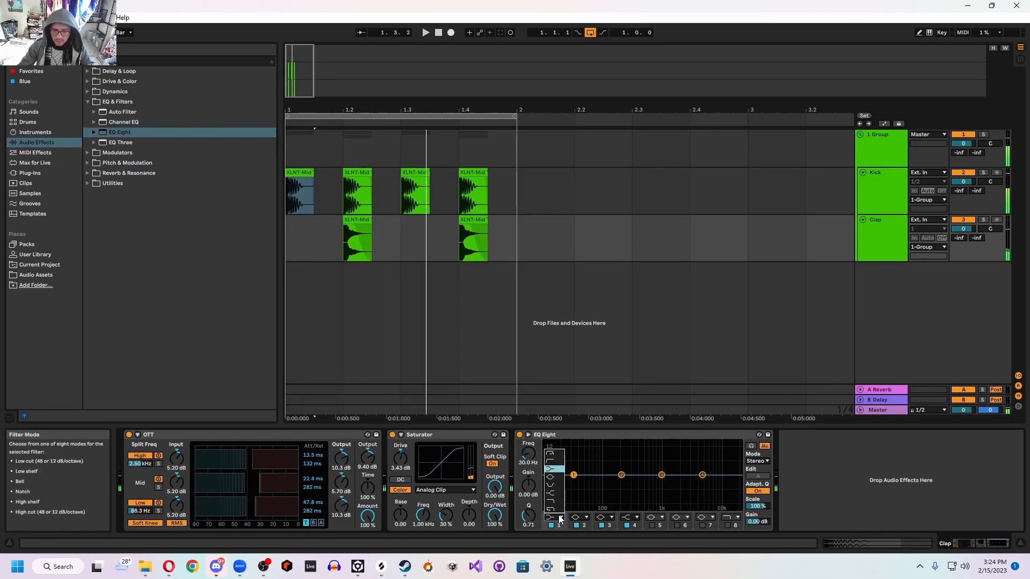
left_click(551, 453)
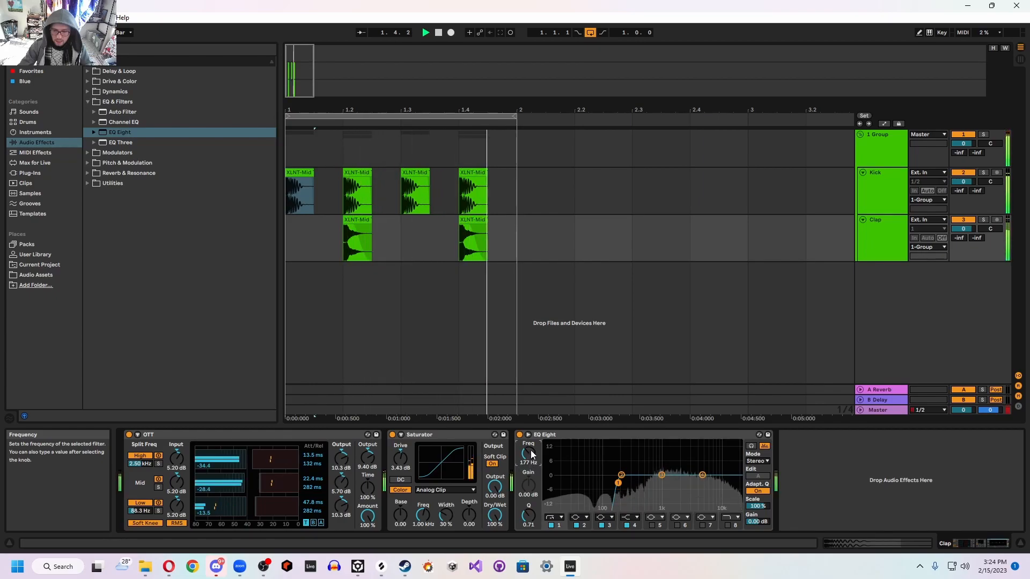
Step: Enable the high cut band 8 in the clap's EQ Eight and set its frequency to 9.35 kHz while the loop plays
key("space")
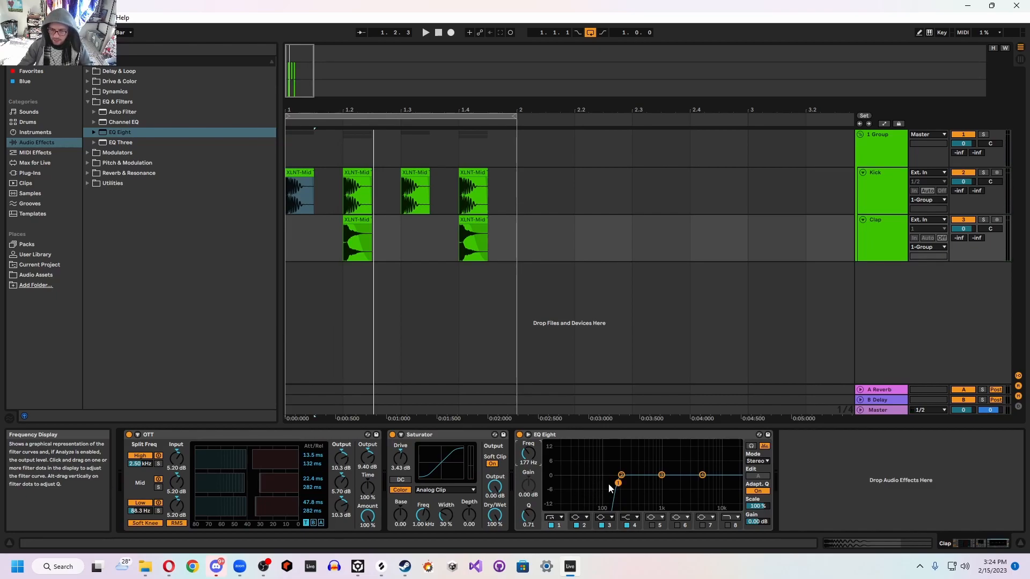
left_click(727, 526)
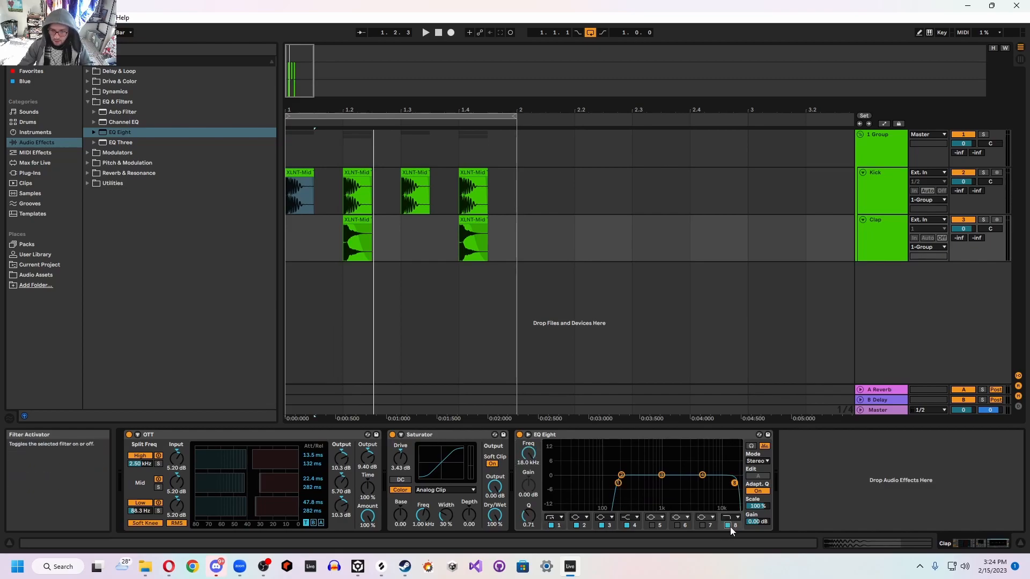
key("space")
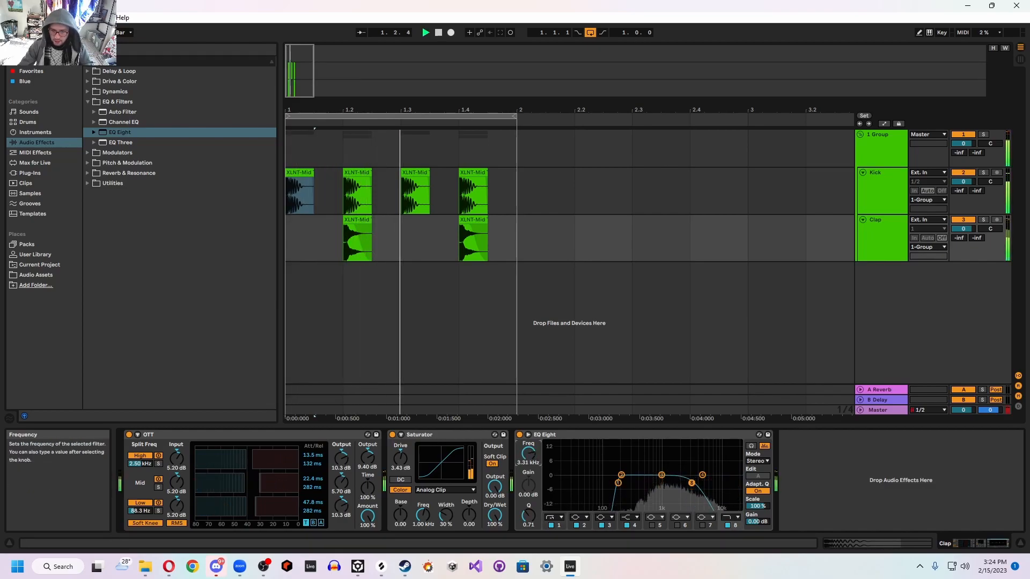
left_click_drag(534, 457, 533, 478)
key("space")
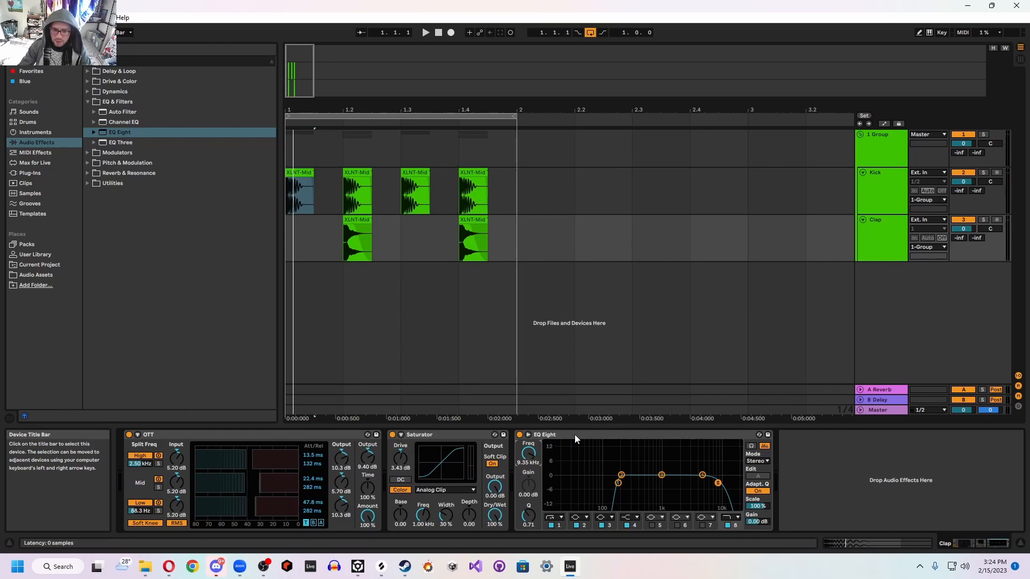
Step: Collapse the OTT, Saturator and EQ Eight devices on the Clap track
left_click(574, 435)
double_click(488, 434)
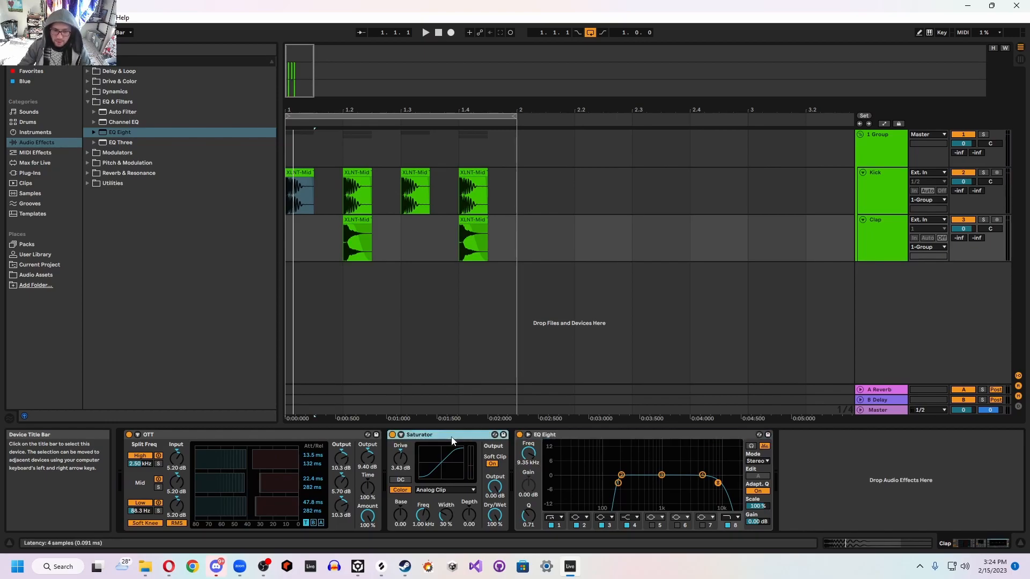
double_click(491, 434)
double_click(253, 434)
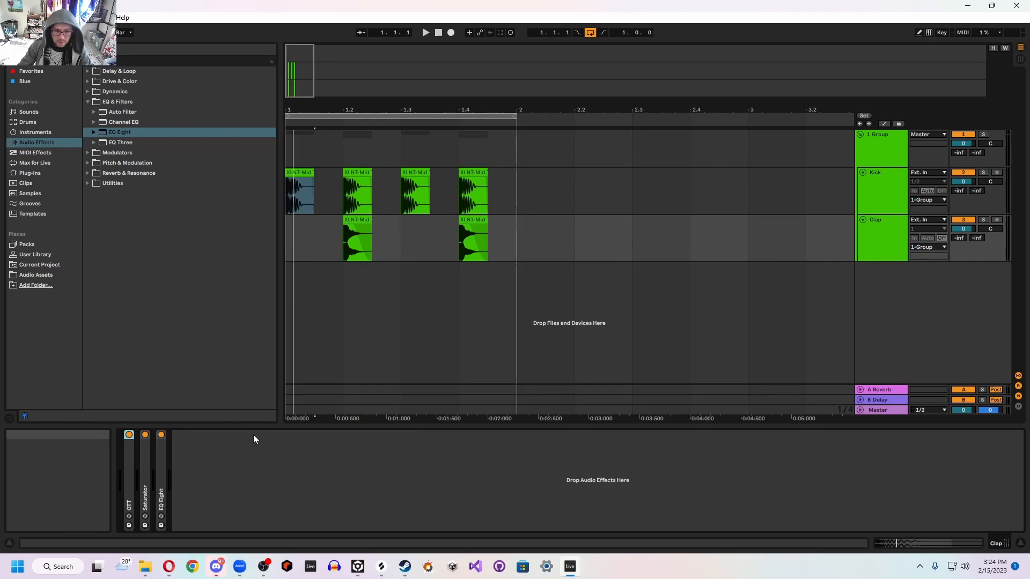
key("space")
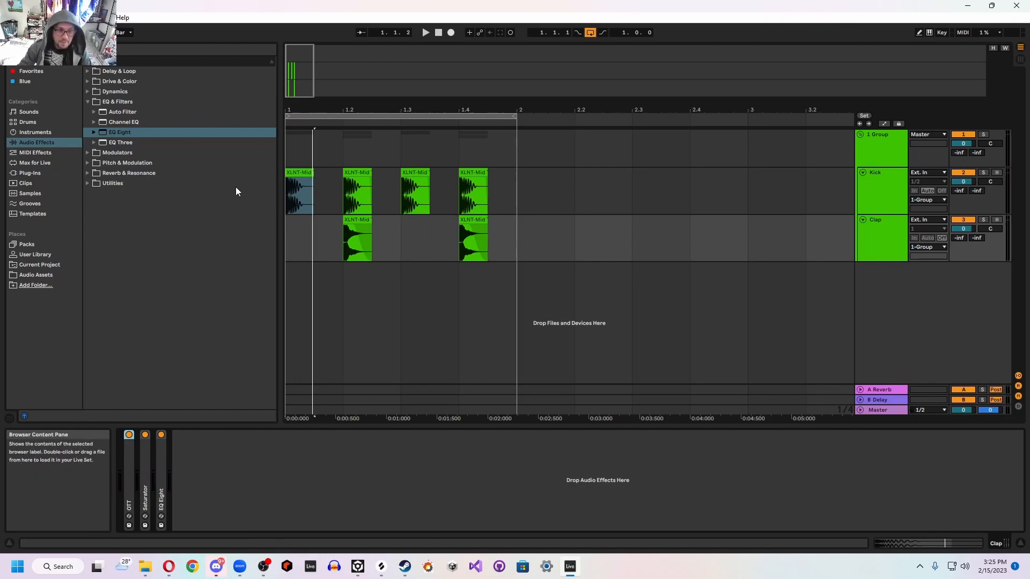
Step: Transpose both clap clips by -1 semitone and play the loop to check the result
double_click(358, 221)
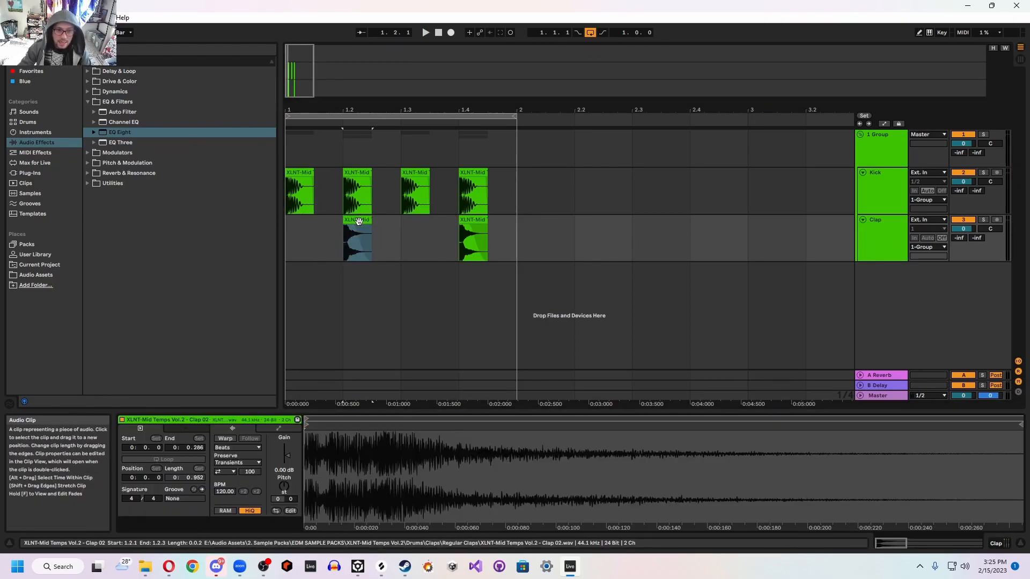
left_click_drag(284, 486, 285, 480)
key("space")
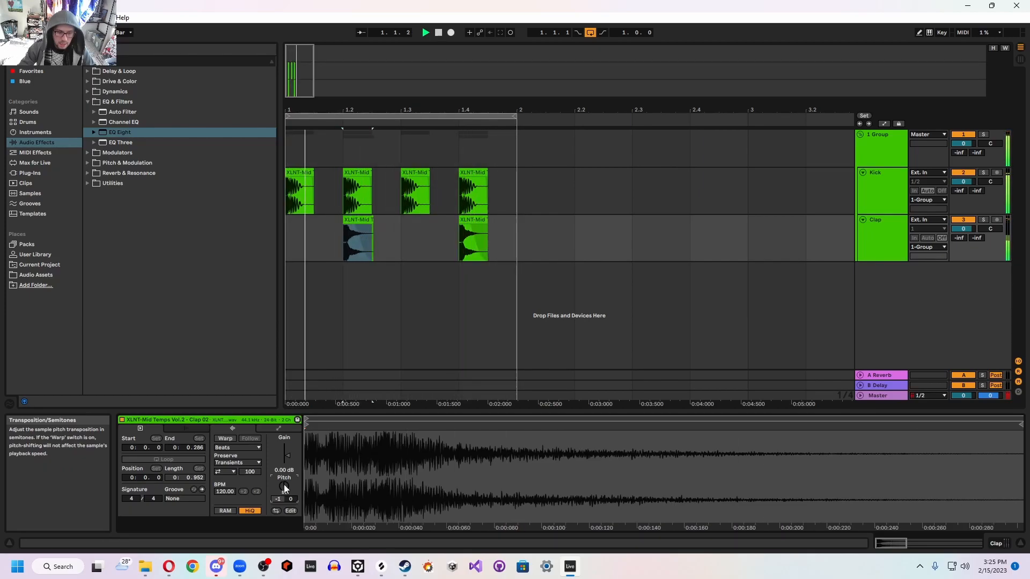
key("space")
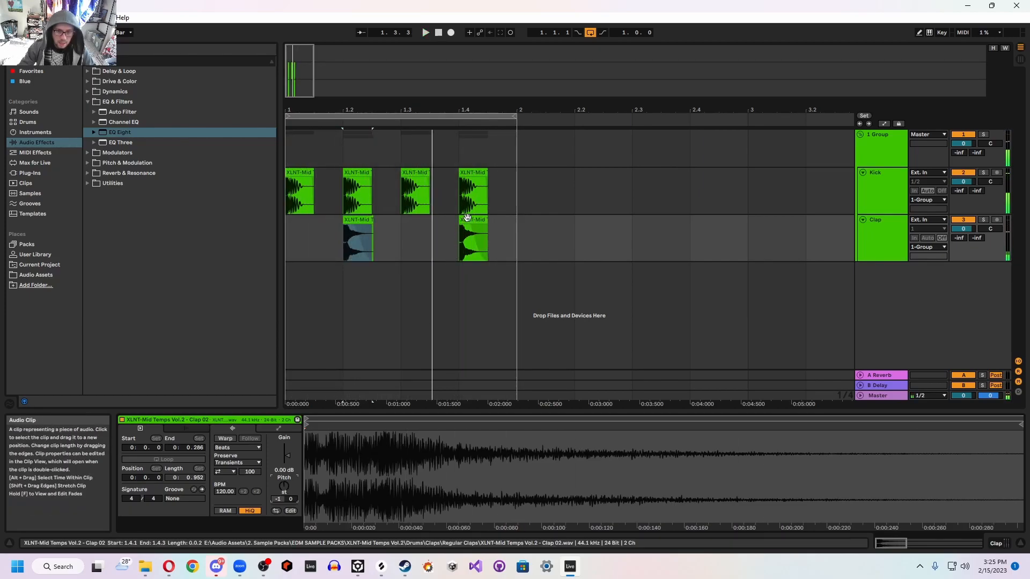
left_click(473, 240)
left_click_drag(283, 489, 283, 495)
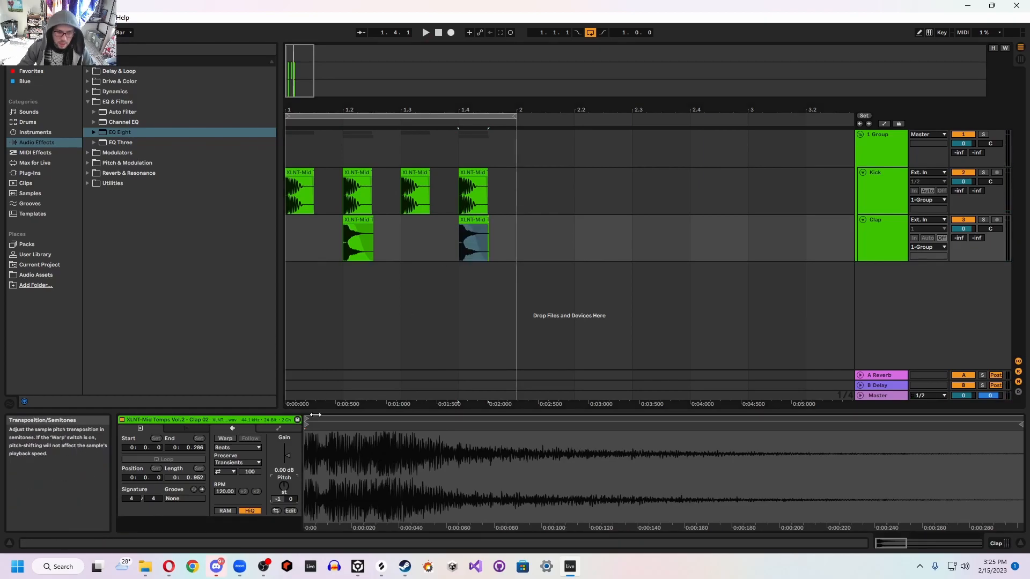
left_click(428, 265)
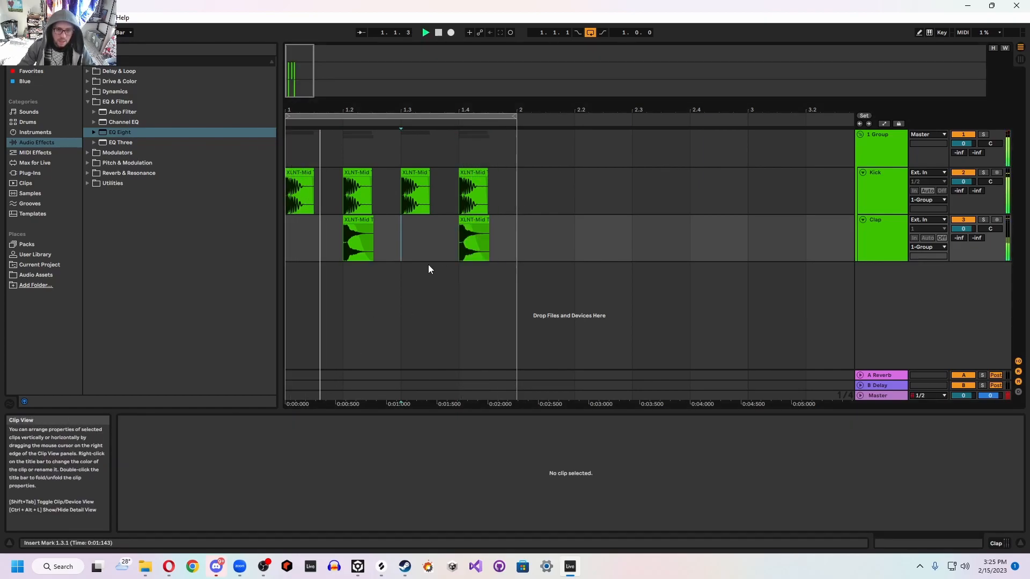
left_click(362, 245)
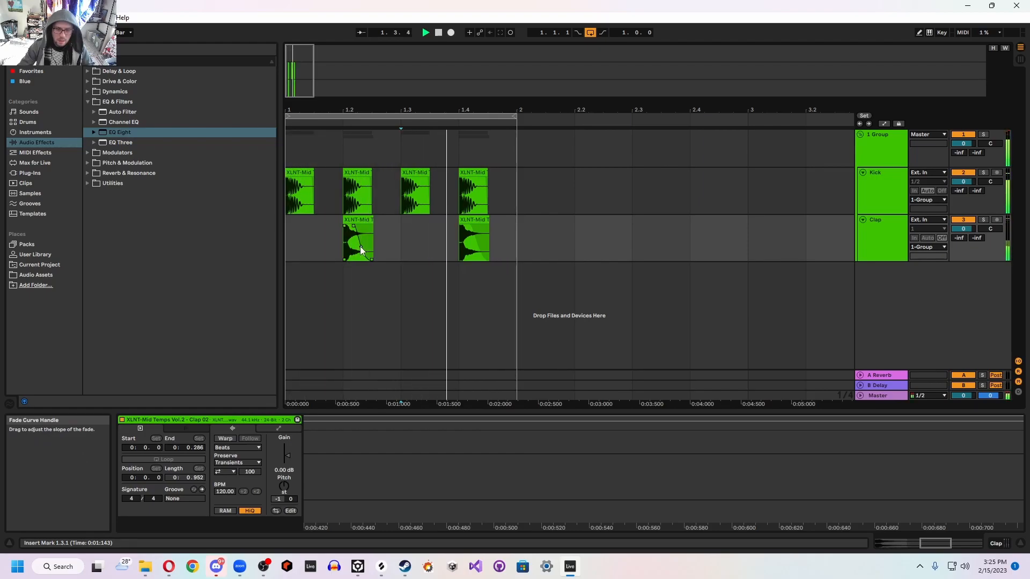
left_click(407, 239)
key("space")
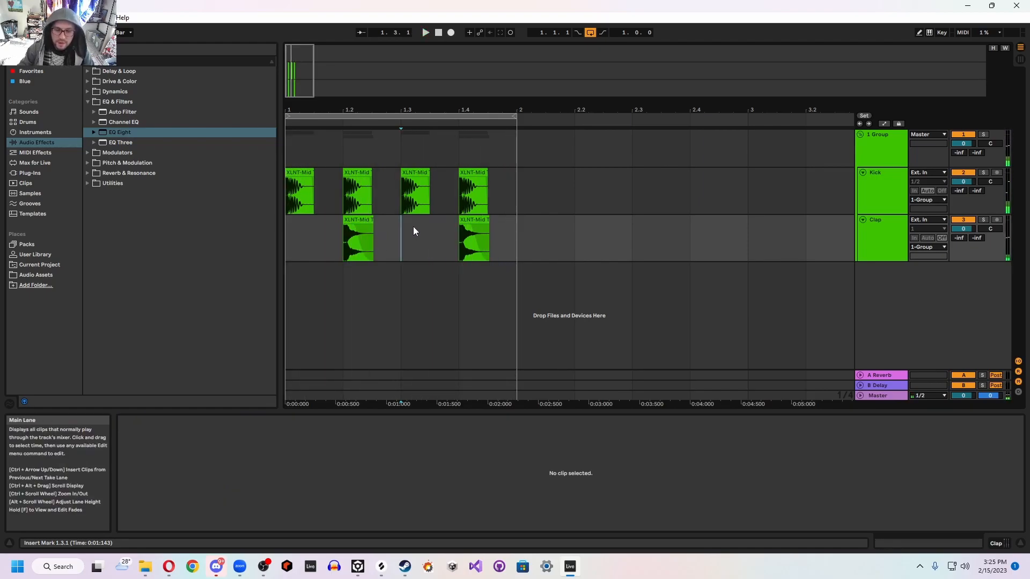
Step: Review the group's device chain and the EQ Eight settings on the Clap track
left_click(872, 155)
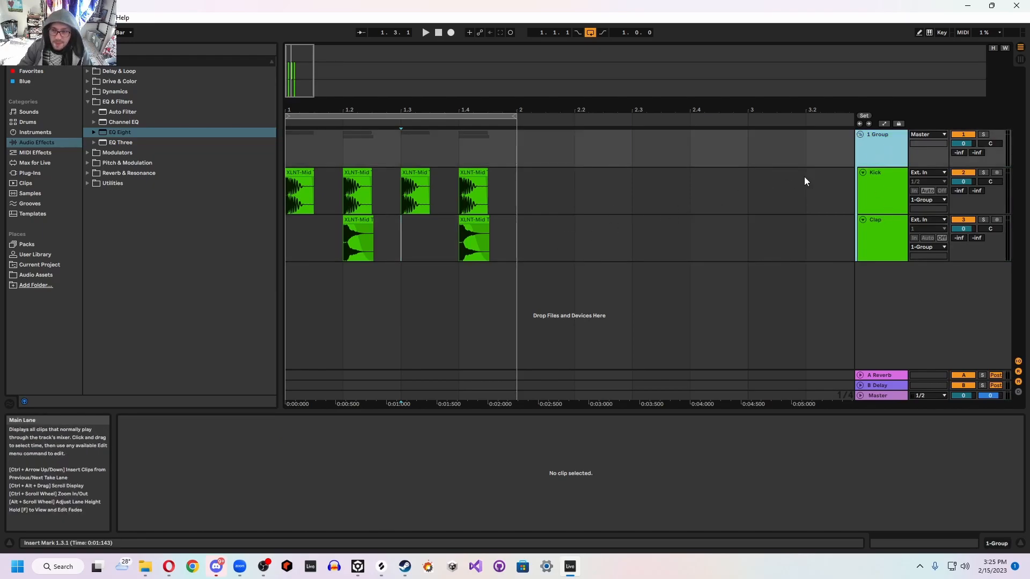
double_click(887, 148)
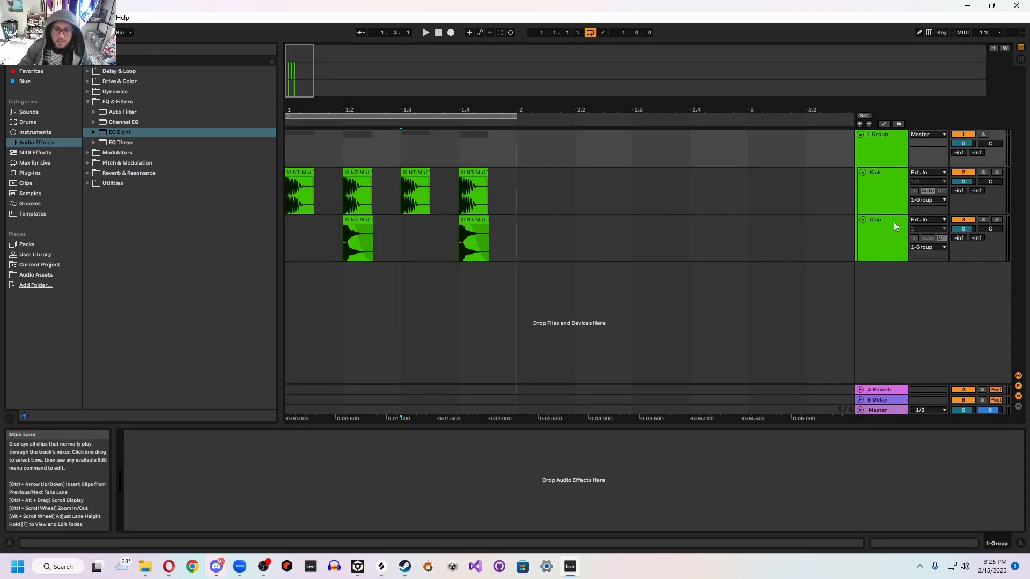
left_click(879, 236)
double_click(160, 475)
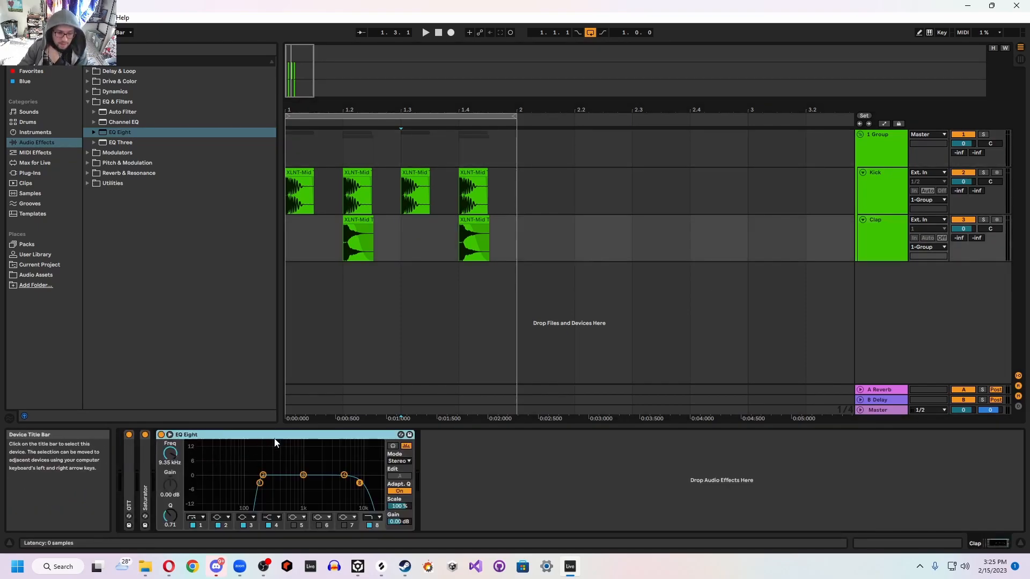
double_click(252, 435)
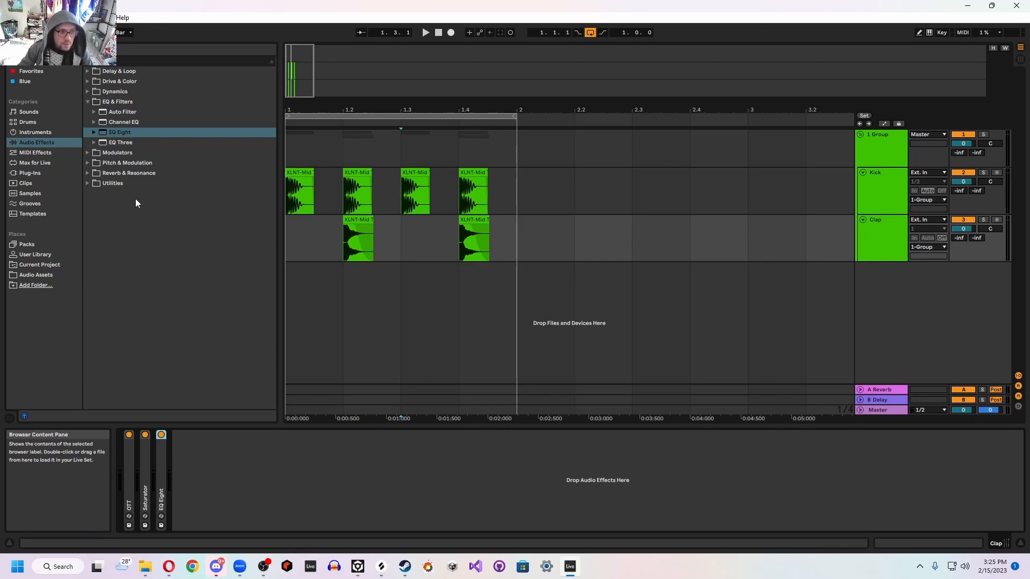
Step: Locate the Pre-Shifted Snares folder of XLNT-Mid Temps Vol.2 and insert a new audio track below Clap in the group
left_click(40, 274)
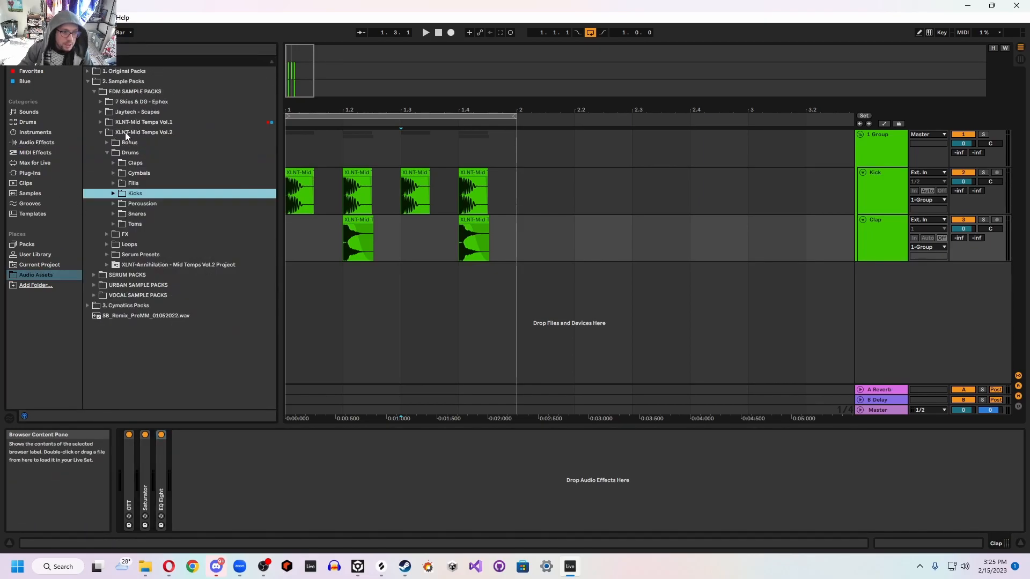
key("Down")
key("Down")
key("Right")
key("Down")
key("Down")
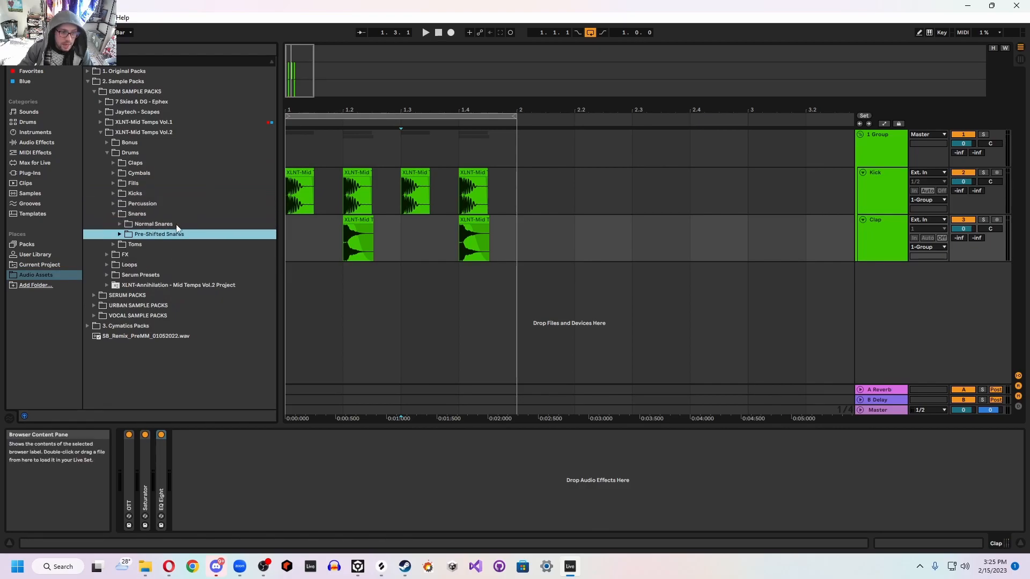
left_click(881, 236)
key("ctrl+t")
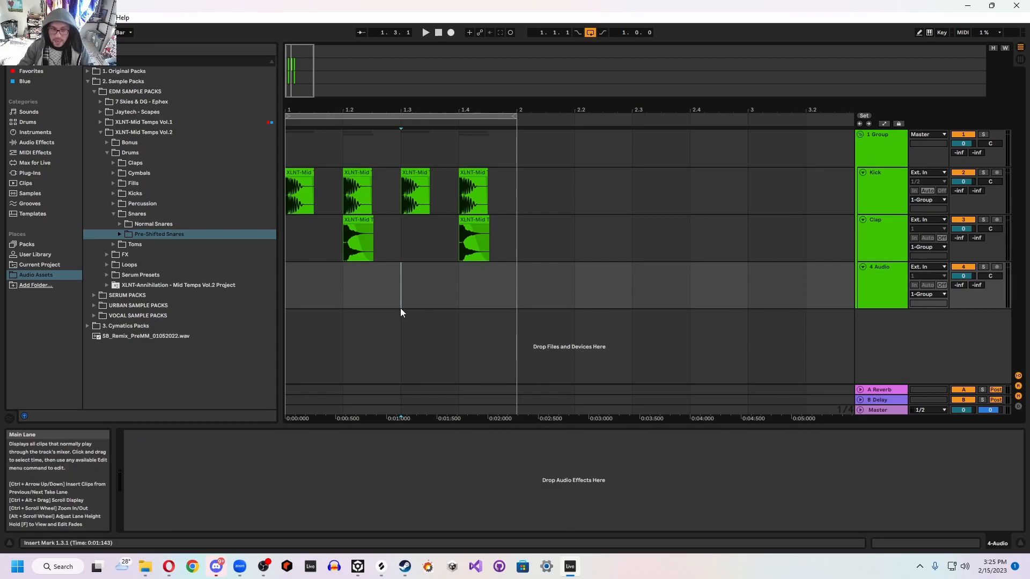
Step: Place Pre-Shifted Snare 06 - D on the new audio track with its main hit aligned to beat 1.2
double_click(147, 234)
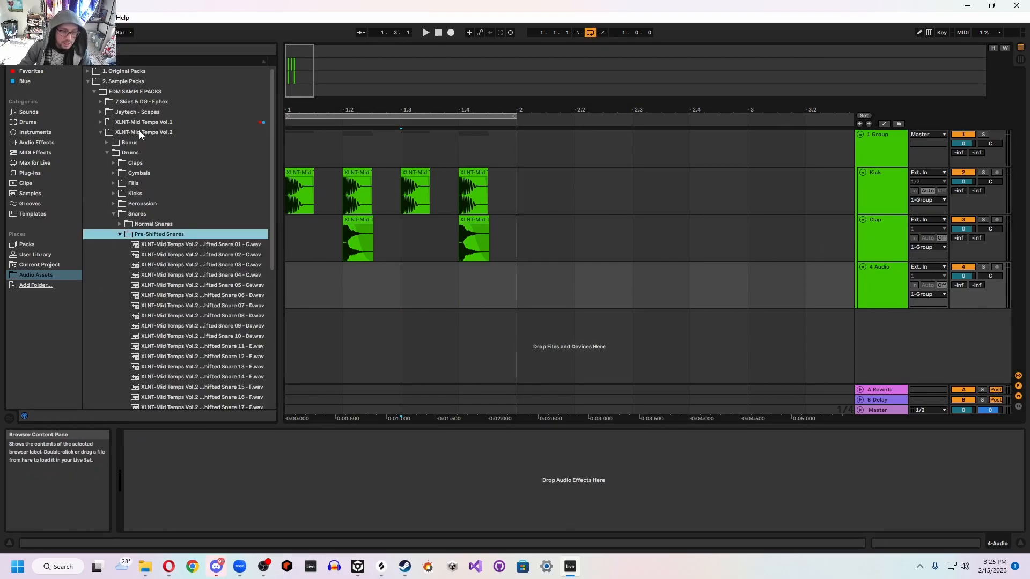
left_click(187, 296)
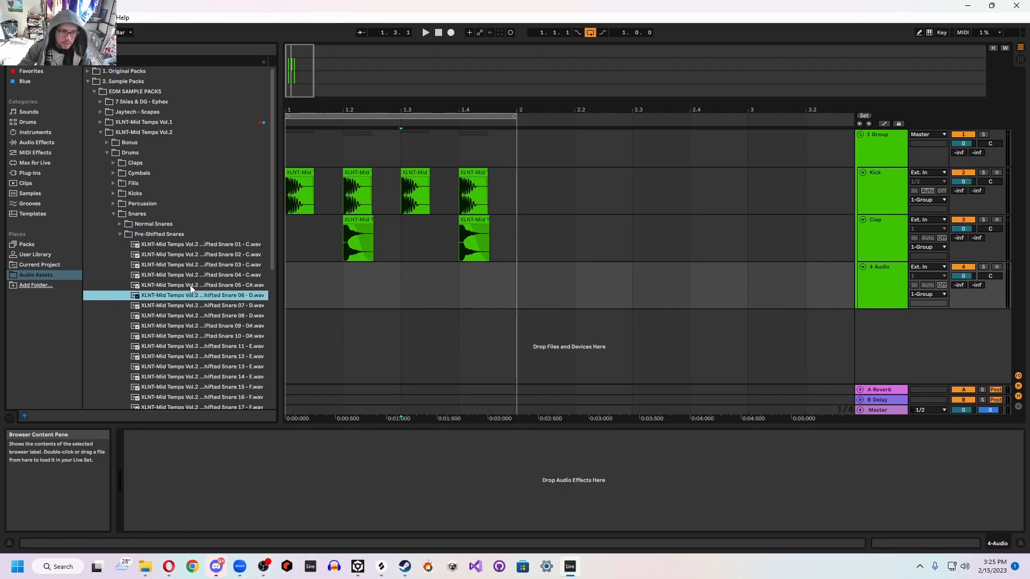
left_click_drag(189, 298, 357, 288)
mouse_move(306, 75)
left_mouse_down()
mouse_move(295, 92)
mouse_move(290, 75)
left_mouse_up()
left_click_drag(416, 278, 439, 271)
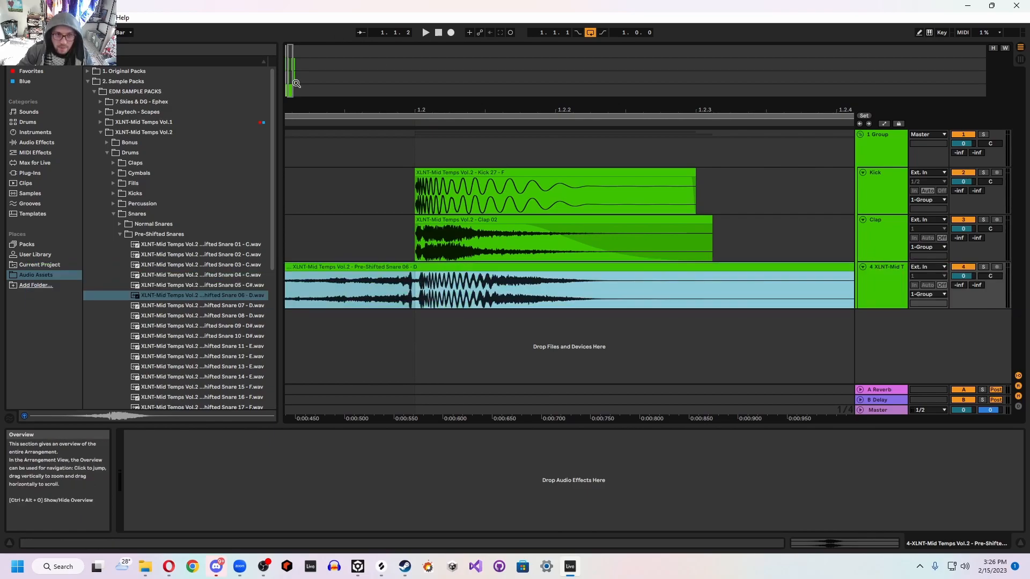
Step: Audition the snare in the playing loop, soloing its track briefly, and mute the Clap track
left_click_drag(293, 81, 289, 80)
left_click(350, 288)
key("space")
left_click_drag(292, 77, 293, 53)
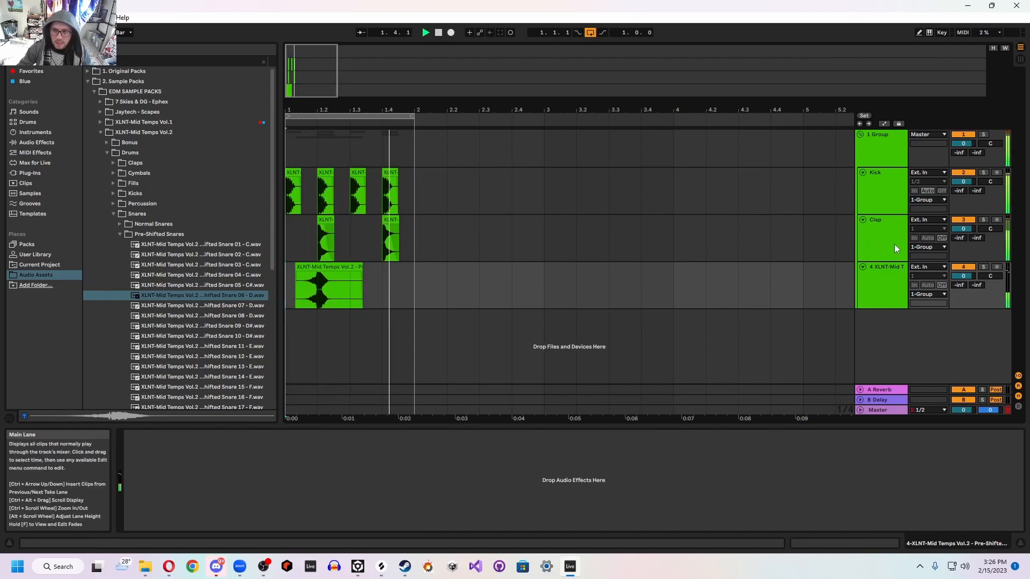
left_click(983, 267)
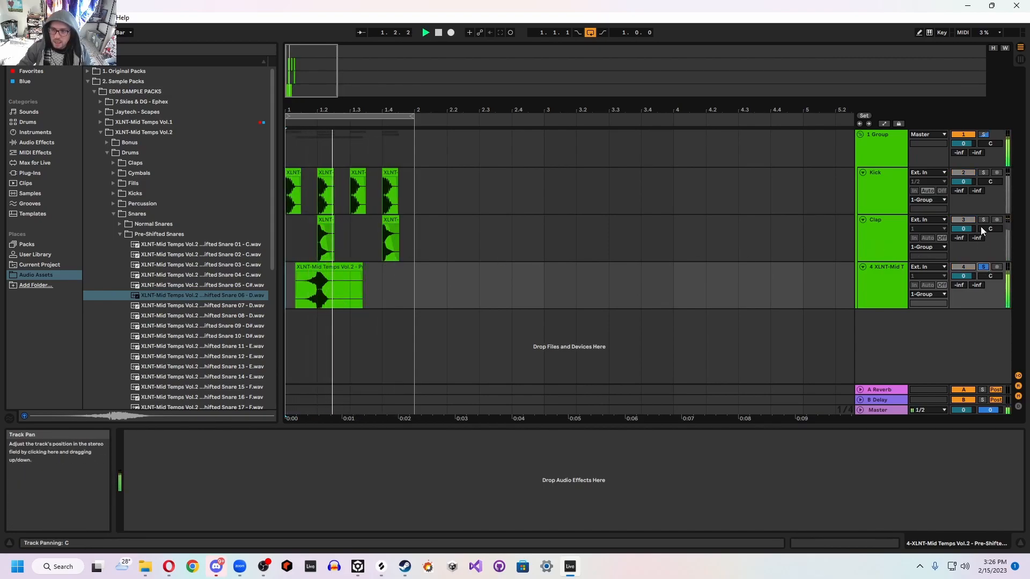
left_click(962, 220)
key("space")
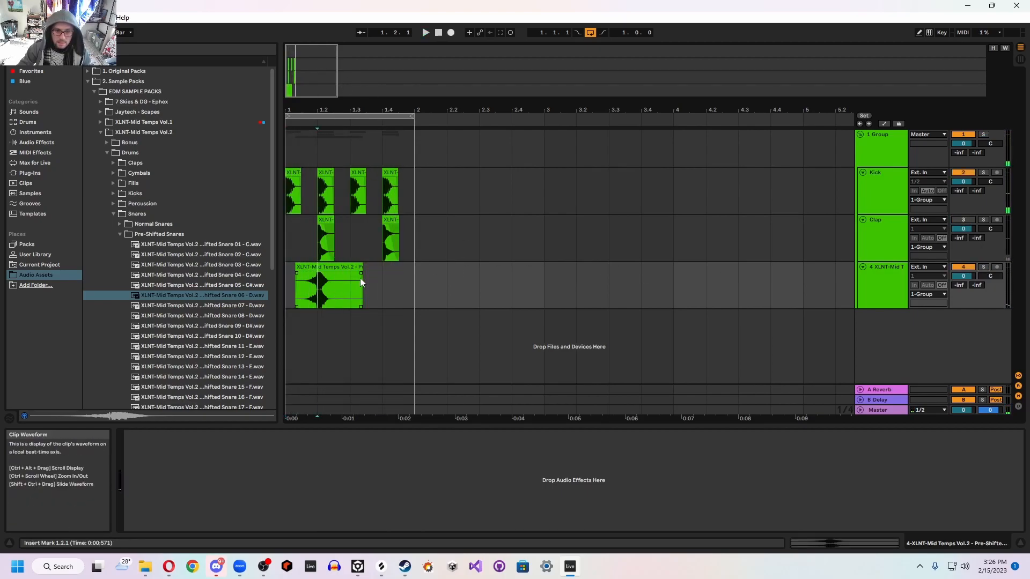
Step: Consolidate the snare track from 1.1.1 to 1.3.1 into one clip and duplicate it across the second half of the bar
left_click_drag(317, 271, 512, 292)
key("ctrl+z")
left_click(367, 294)
left_click_drag(352, 288, 272, 286)
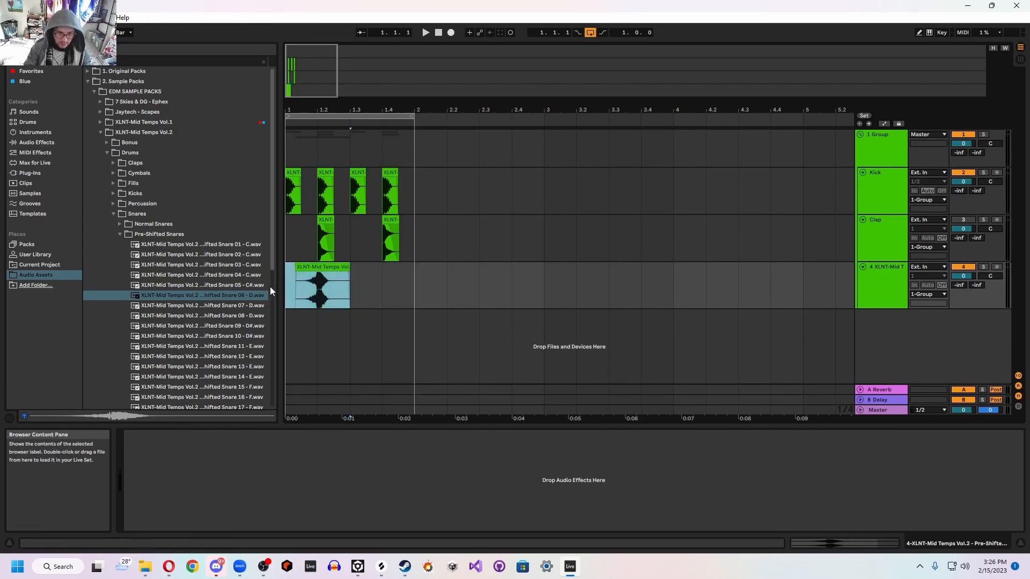
key("ctrl+j")
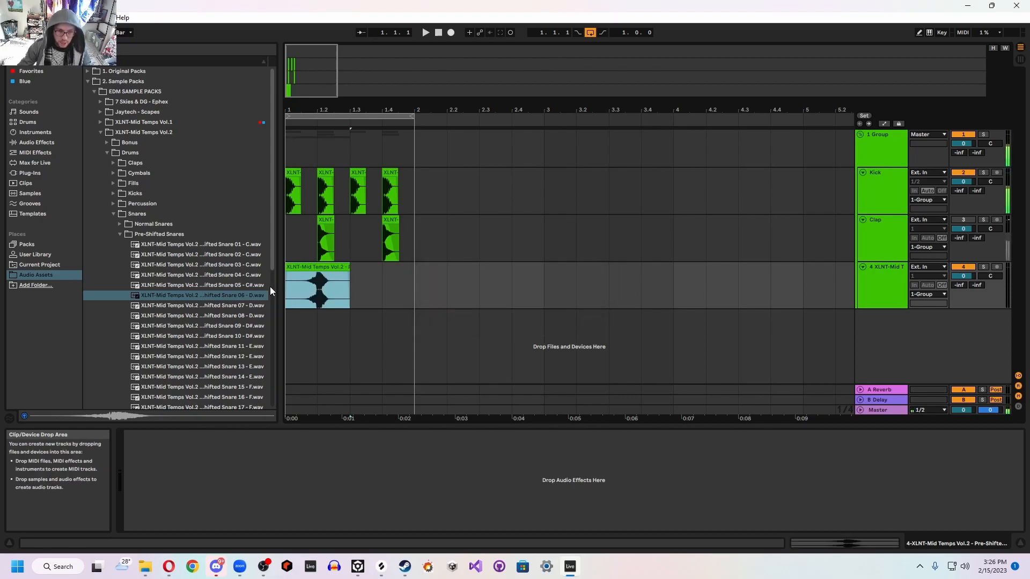
key("ctrl+d")
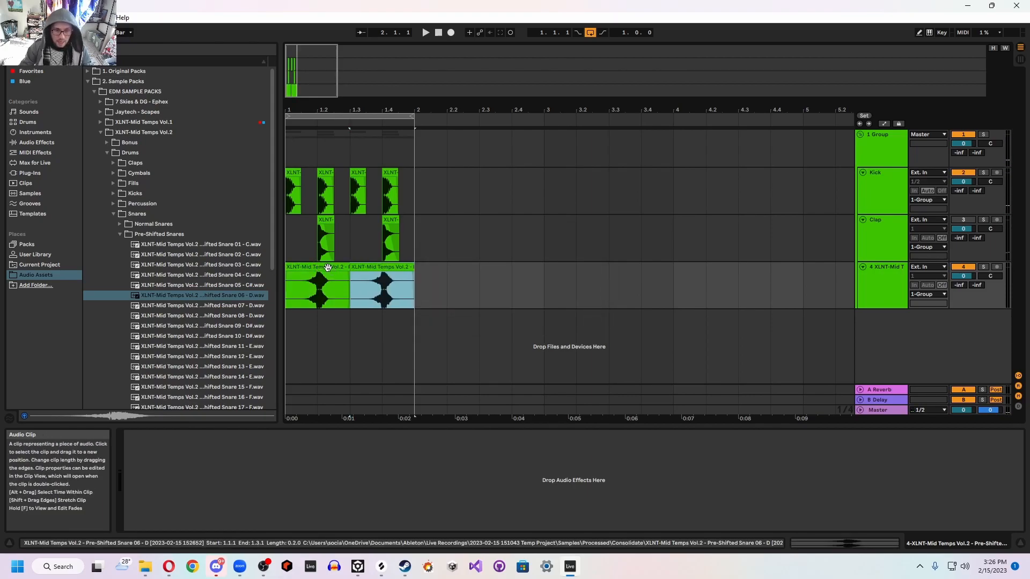
Step: Delete the reversed lead-in of the second snare clip from 1.3.1 to 1.4.1, so it starts on the hit
left_click(328, 269)
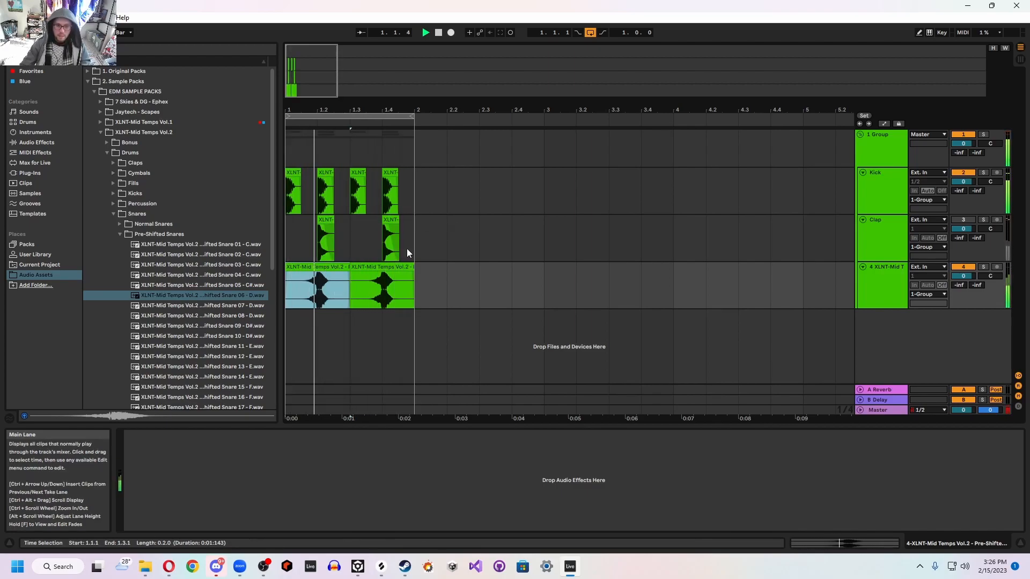
left_click_drag(314, 70, 300, 104)
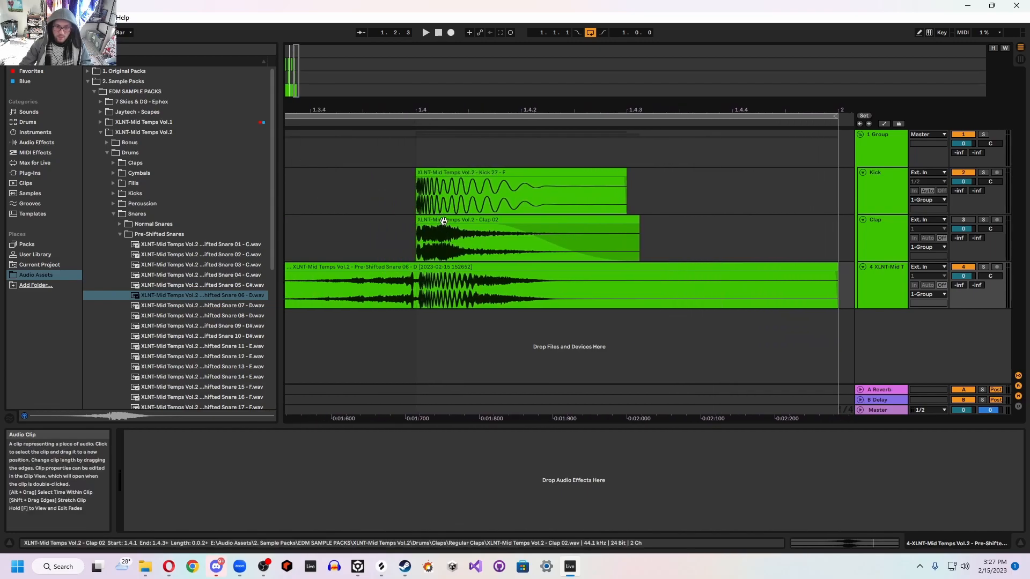
left_click(426, 269)
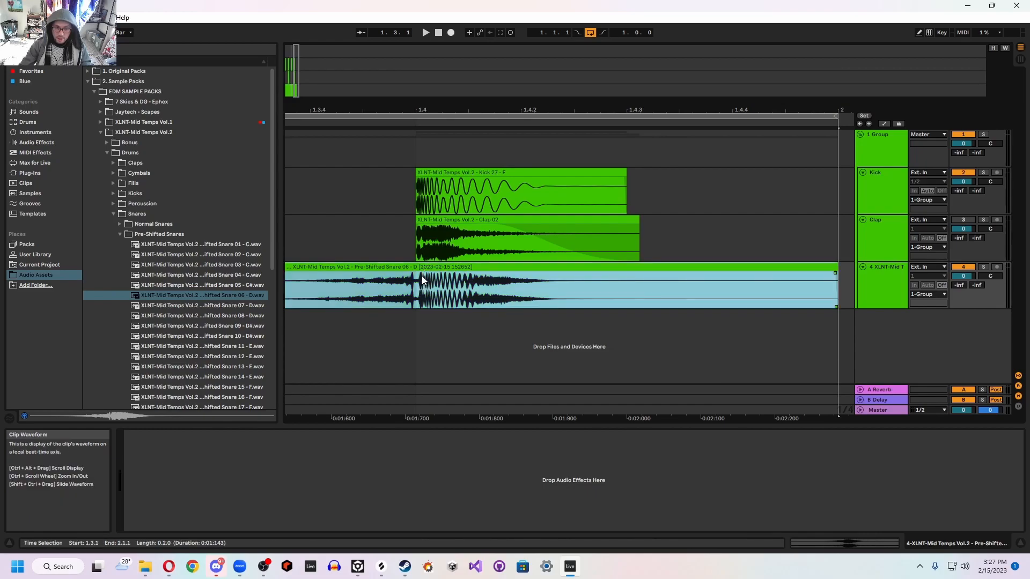
left_click_drag(294, 81, 295, 71)
left_click_drag(490, 293, 373, 281)
key("Delete")
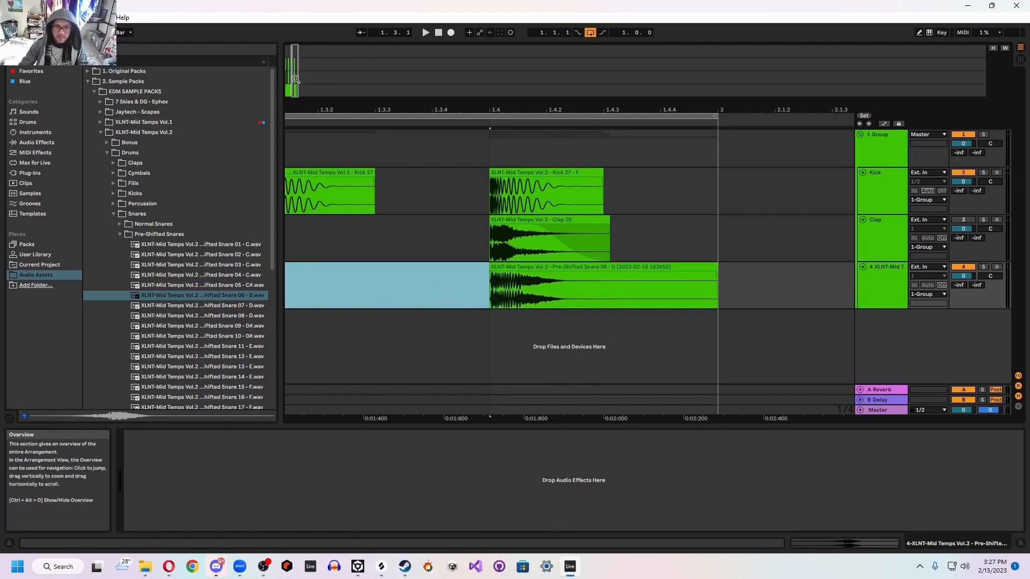
left_click(491, 272)
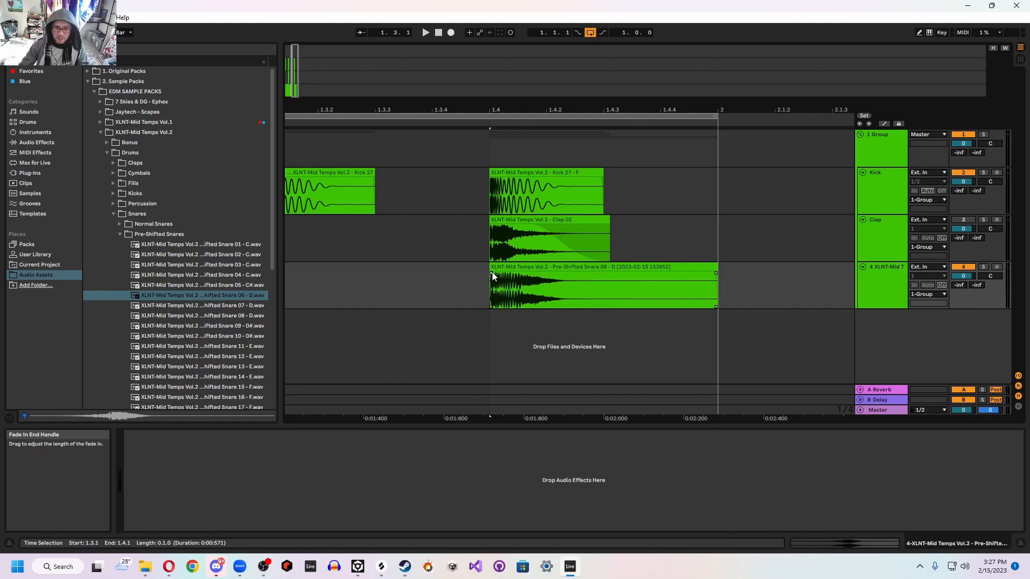
Step: Compare the waveform starts of the kick, clap and snare clips on beats 1.2 and 1.4
scroll(599, 264, "up", 5, "ctrl")
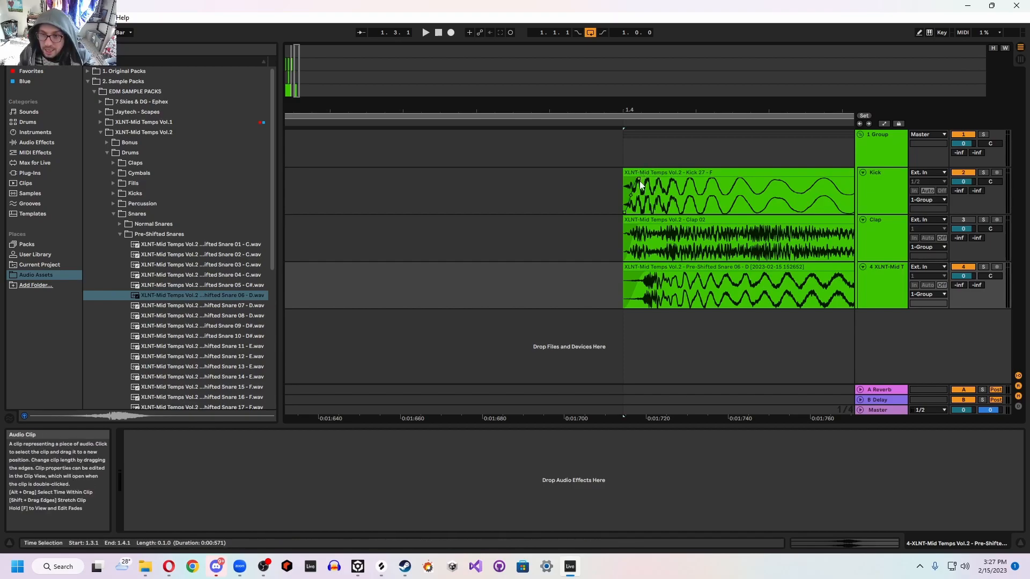
left_click(620, 182)
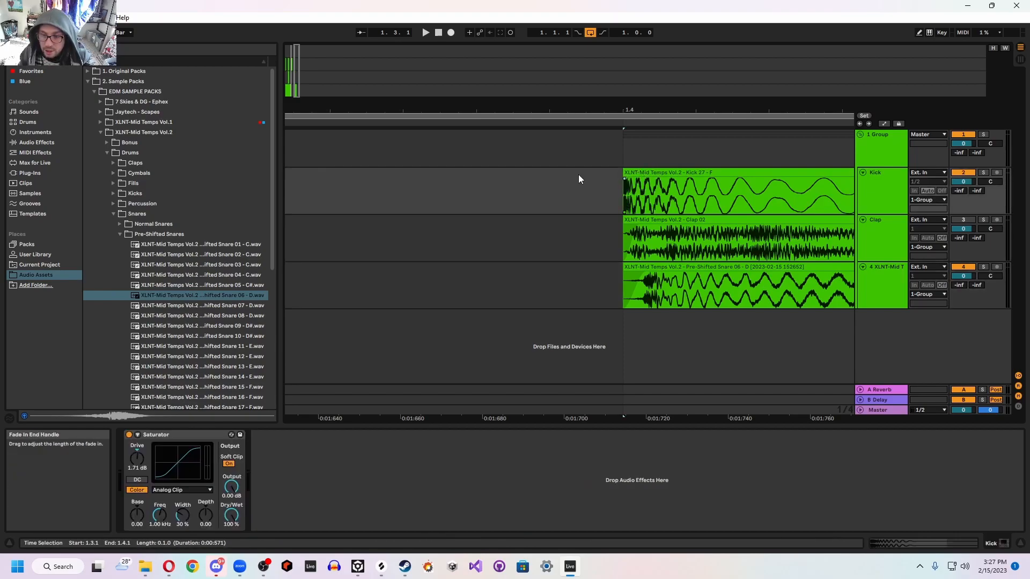
left_click_drag(382, 111, 411, 65)
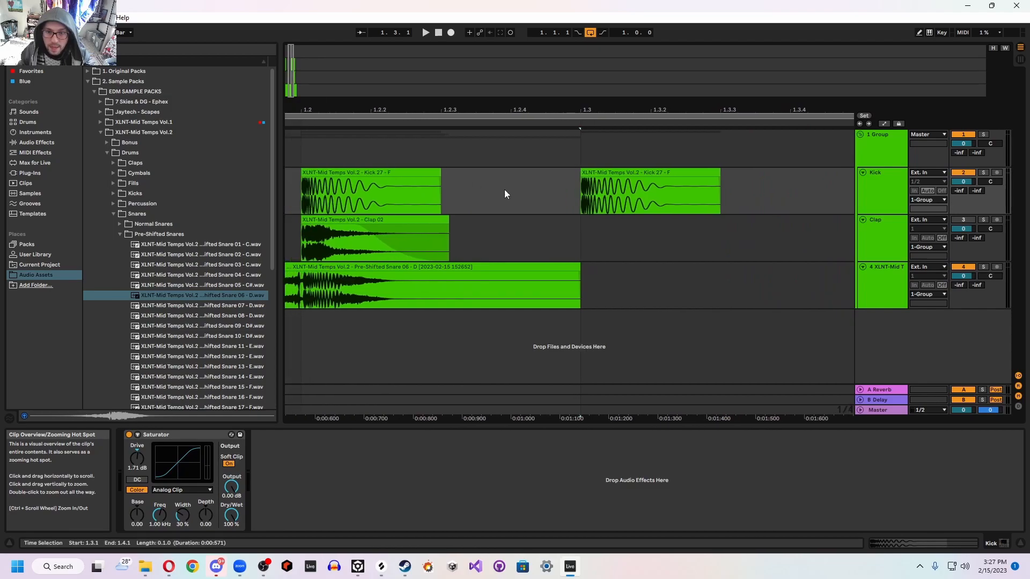
left_click(303, 179)
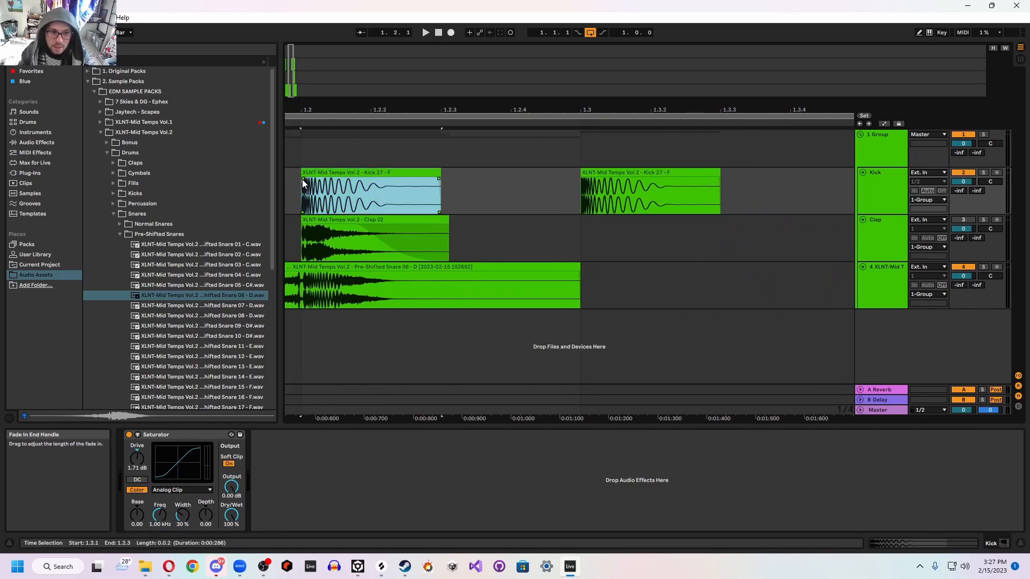
left_click_drag(289, 70, 287, 183)
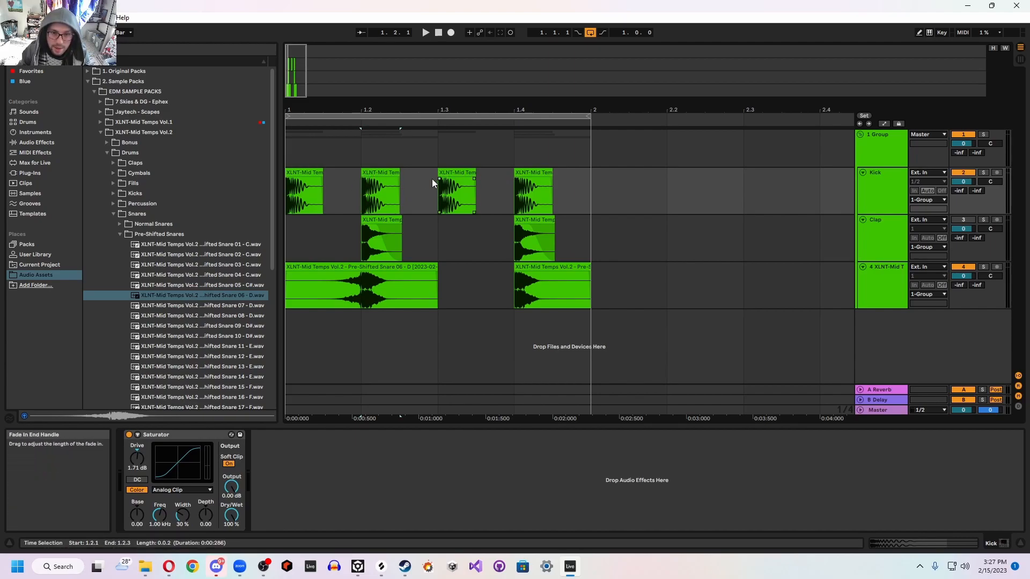
left_click_drag(295, 71, 340, 172)
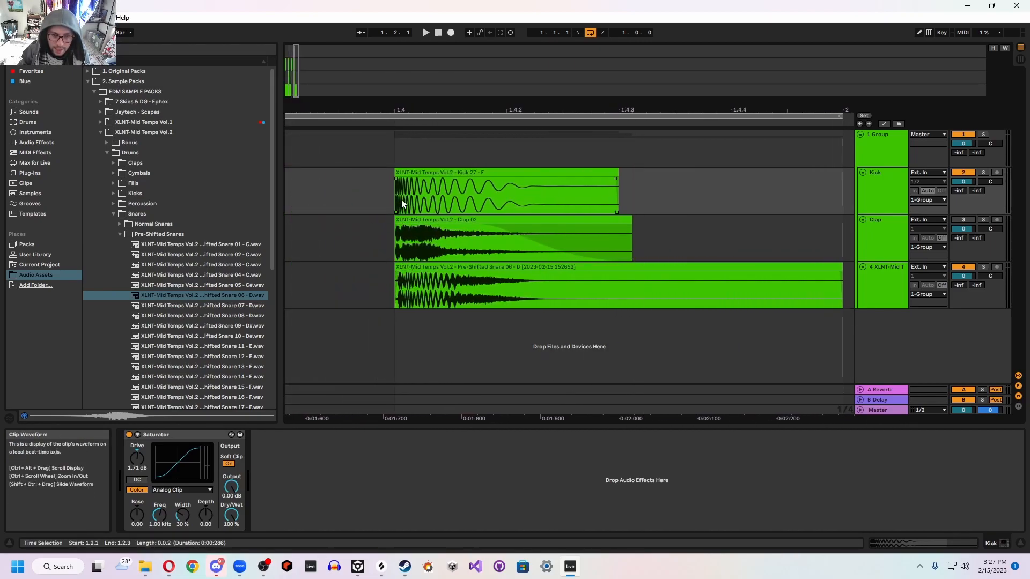
left_click_drag(562, 110, 555, 70)
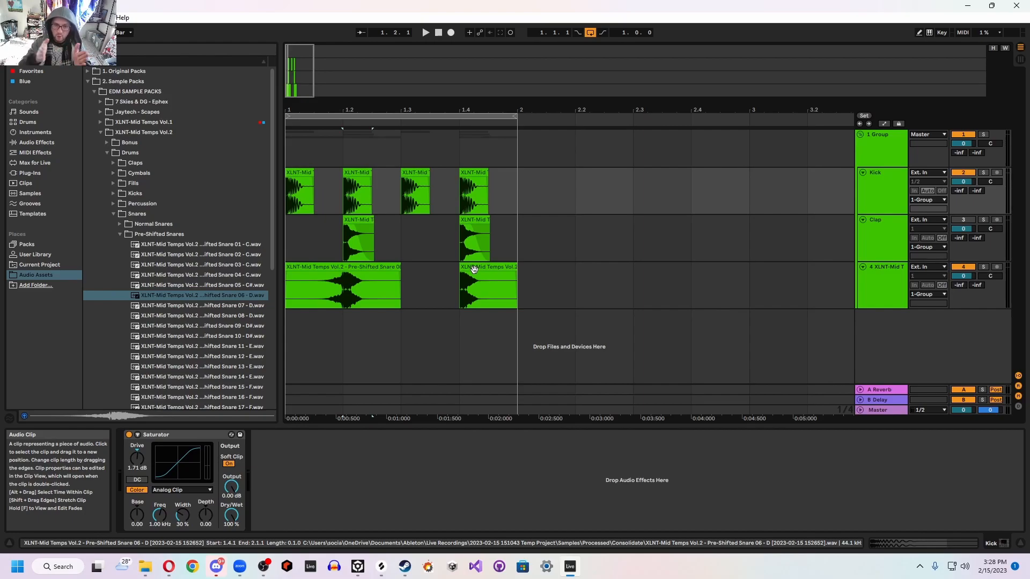
Step: Reactivate the Clap track and balance its volume at -11.9 dB against the looping kick and snare
left_click(341, 267)
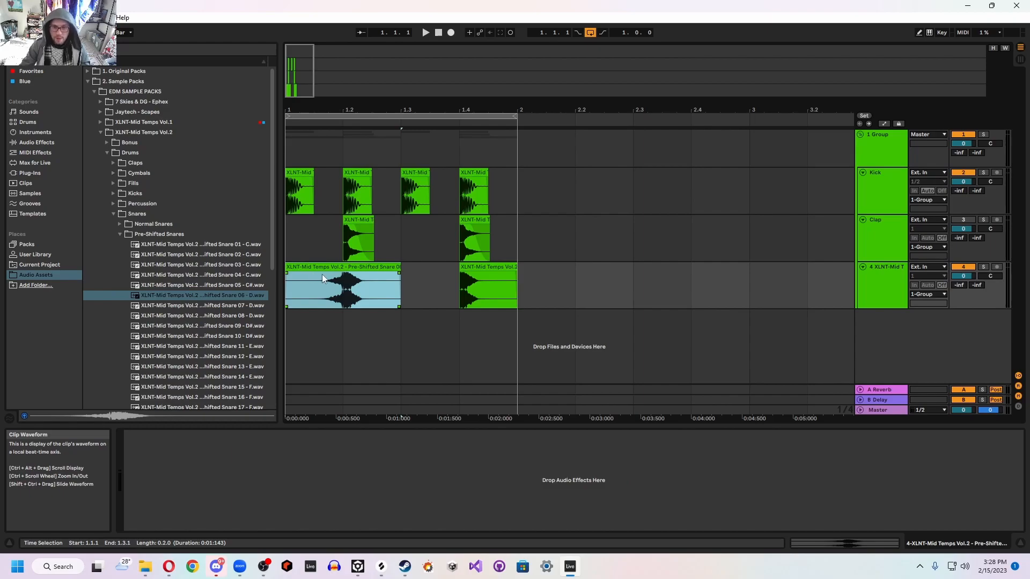
key("space")
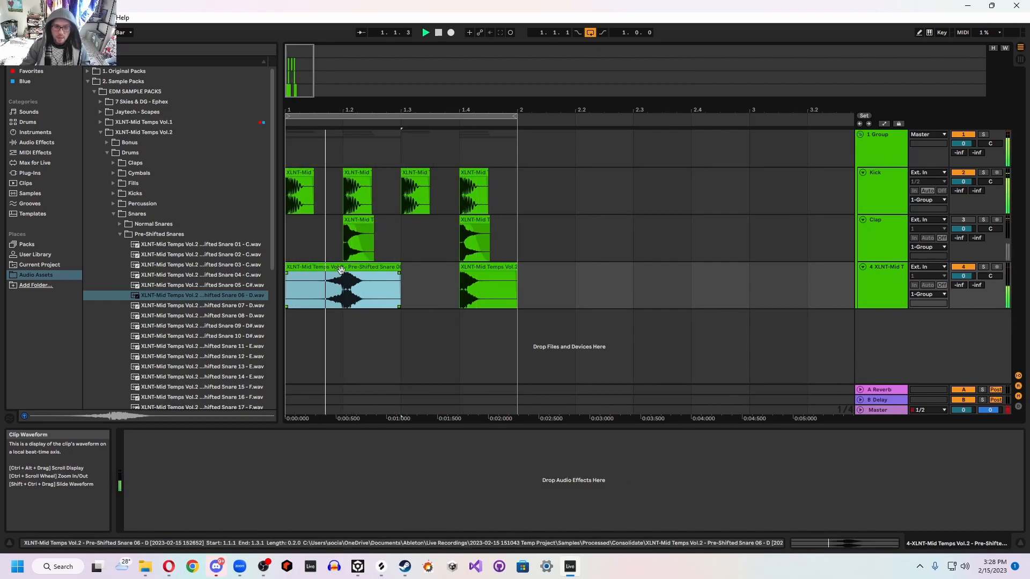
left_click(964, 220)
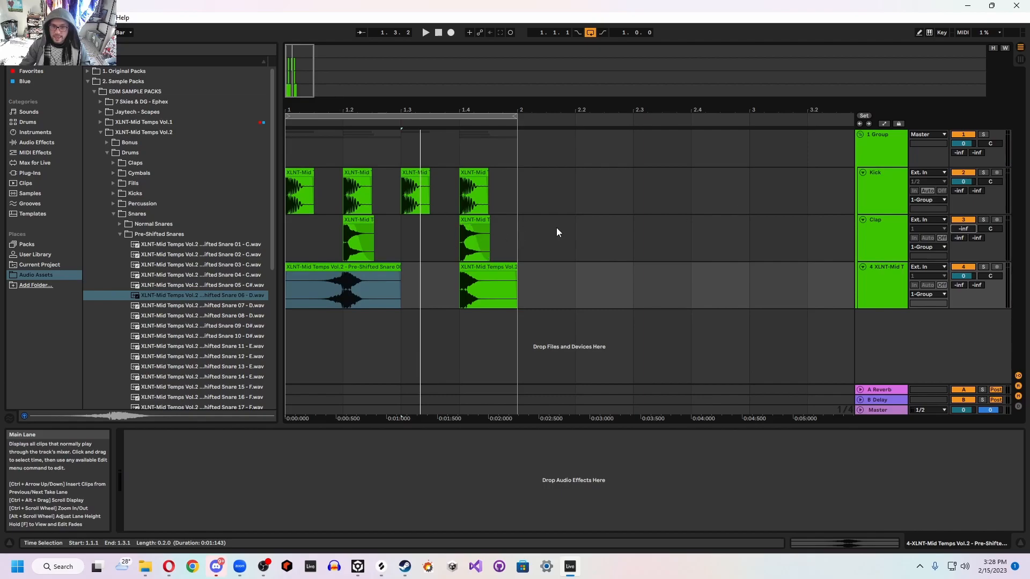
key("space")
left_click_drag(964, 232, 965, 228)
key("space")
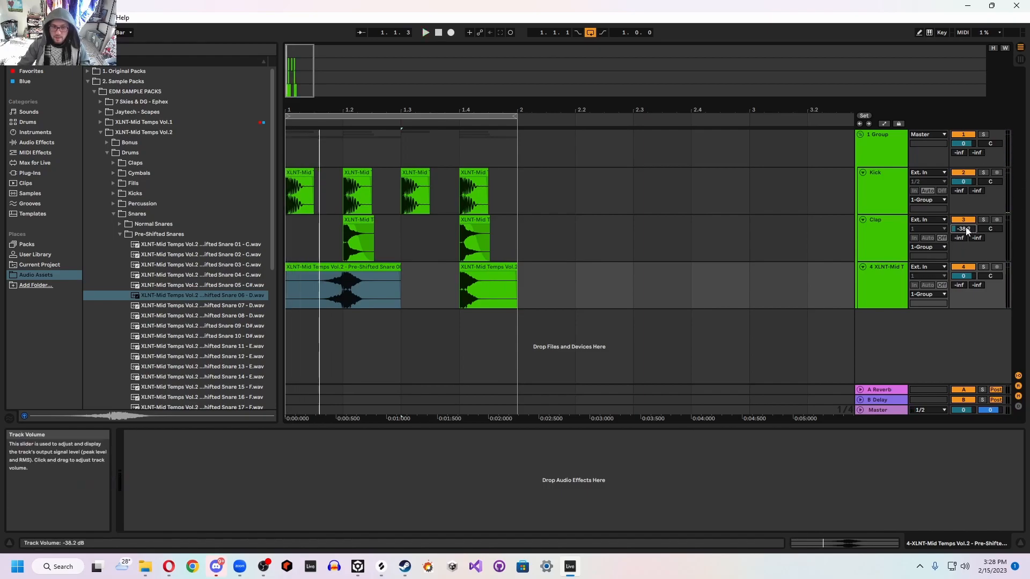
key("space")
mouse_move(965, 227)
left_mouse_down()
mouse_move(965, 211)
mouse_move(965, 227)
left_mouse_up()
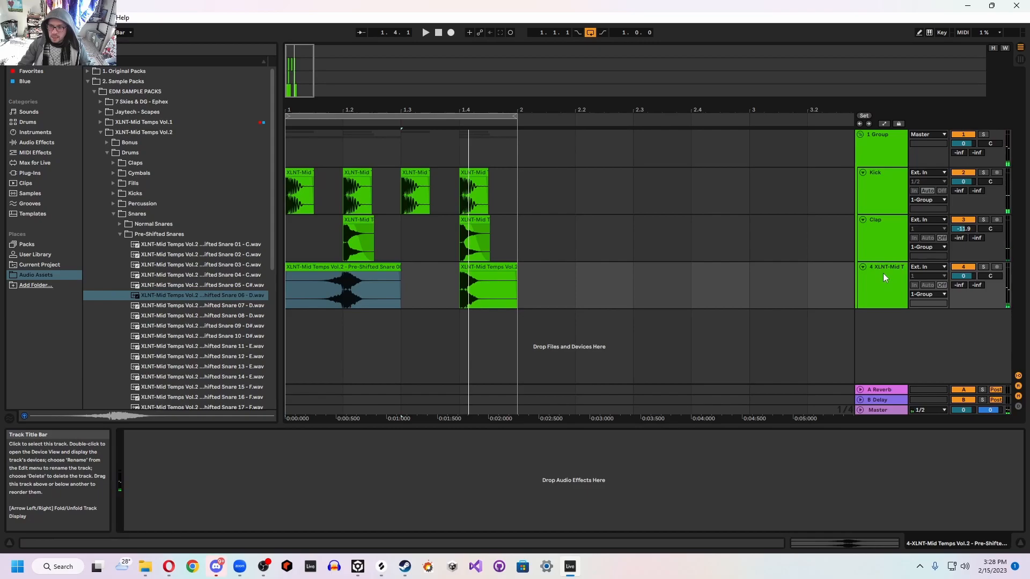
Step: Copy the EQ Eight from the Clap track onto the pre-shifted snare track
left_click(886, 239)
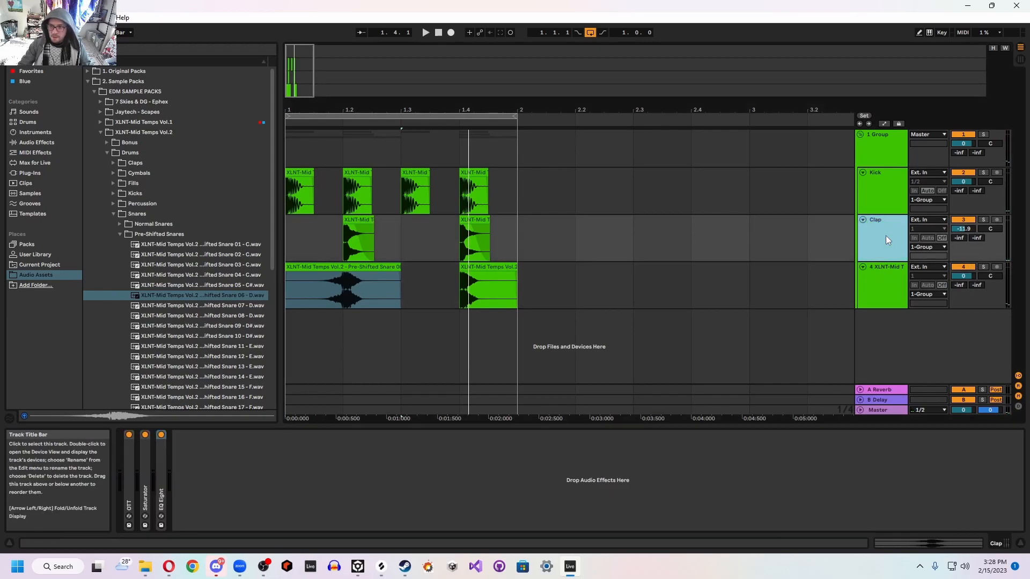
double_click(160, 467)
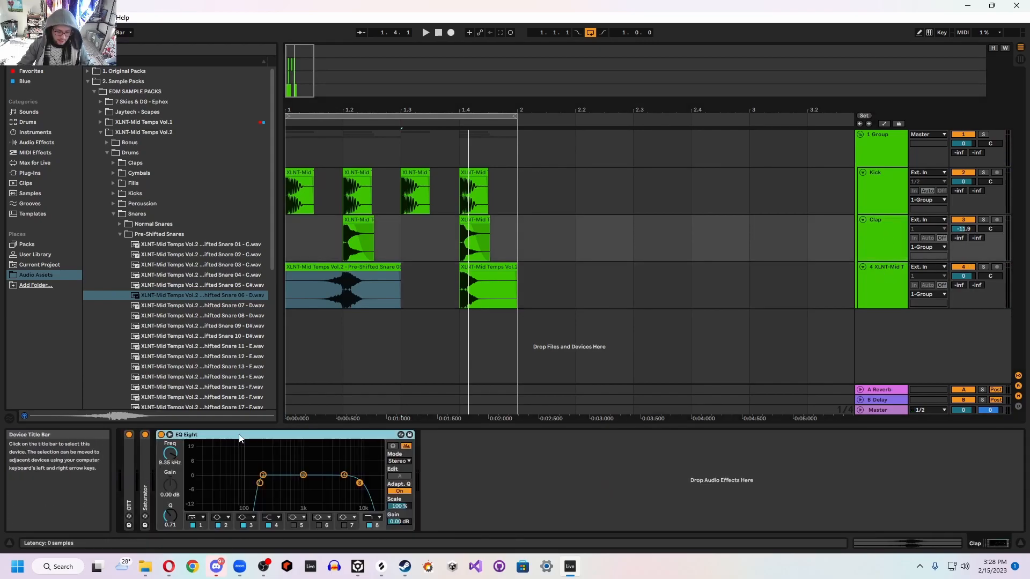
left_click(889, 286)
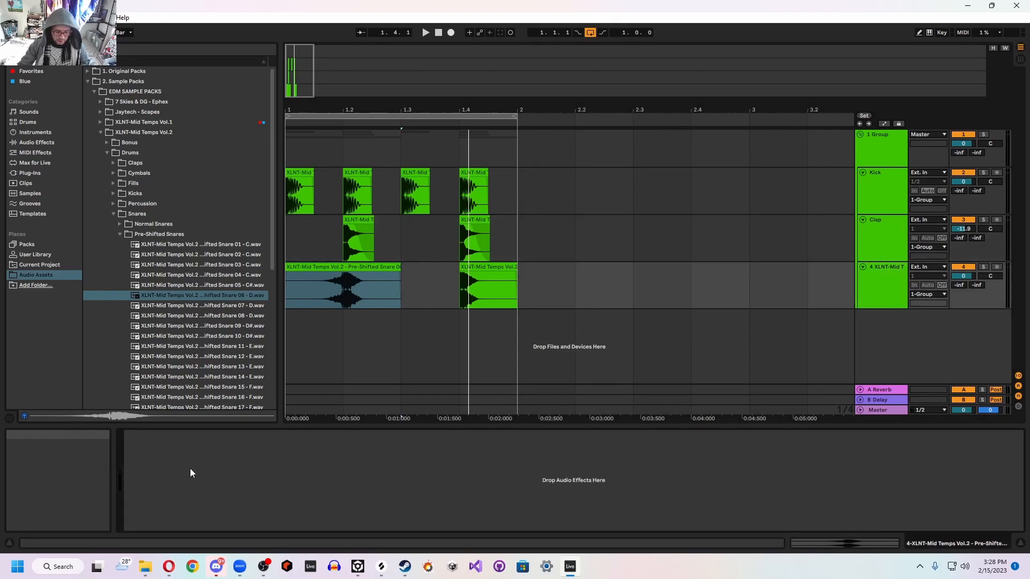
key("ctrl+v")
Step: With the snare soloed in the playing loop, set its EQ Eight high-cut frequency to 12.7 kHz, then end the solo
key("space")
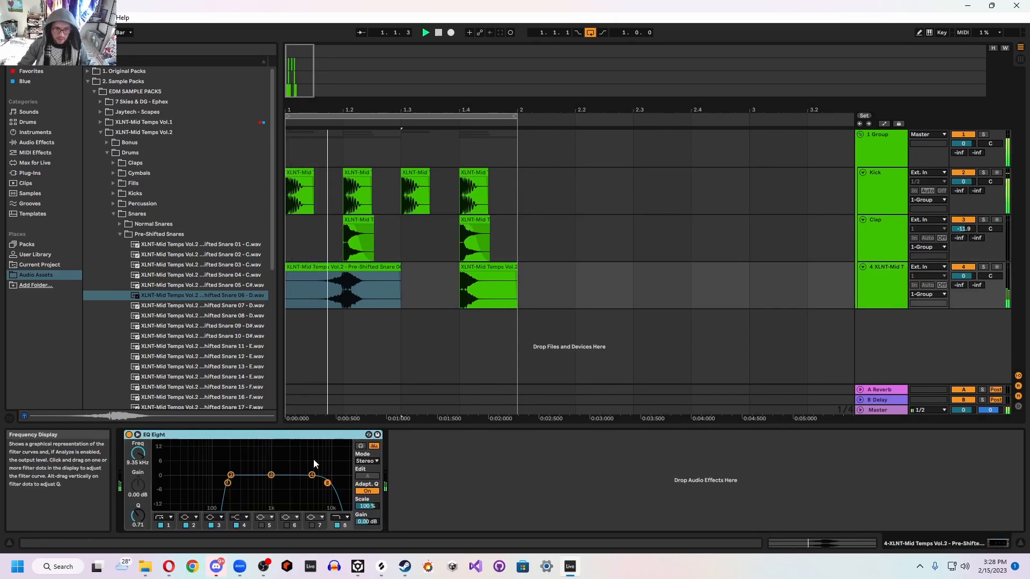
left_click(984, 267)
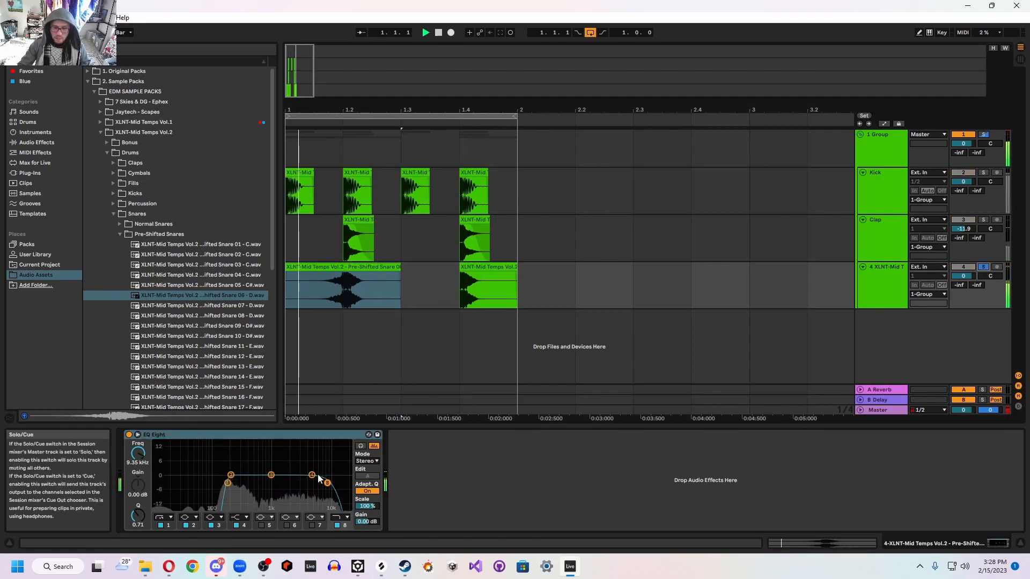
mouse_move(141, 454)
left_mouse_down()
mouse_move(141, 437)
mouse_move(141, 459)
left_mouse_up()
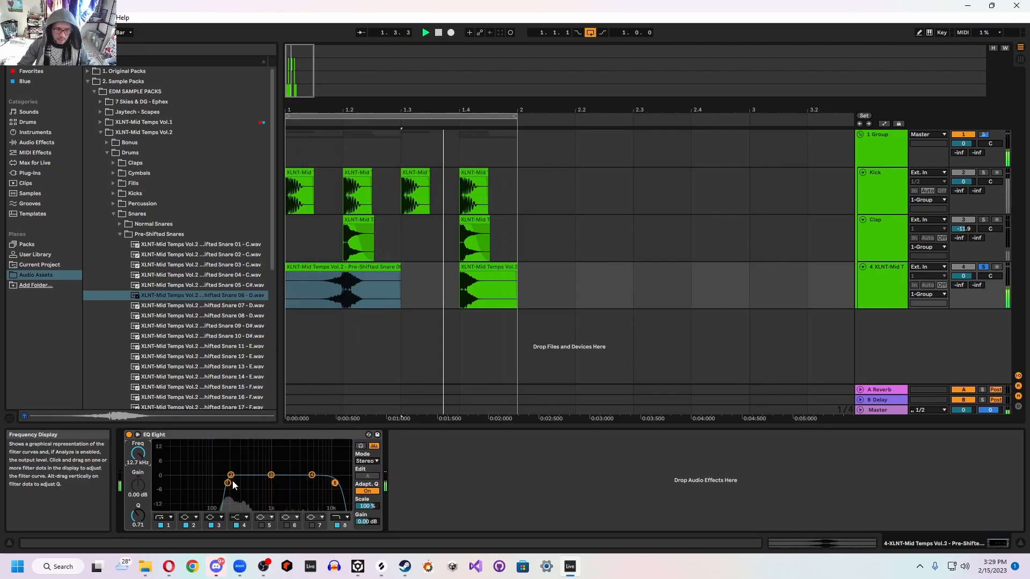
key("space")
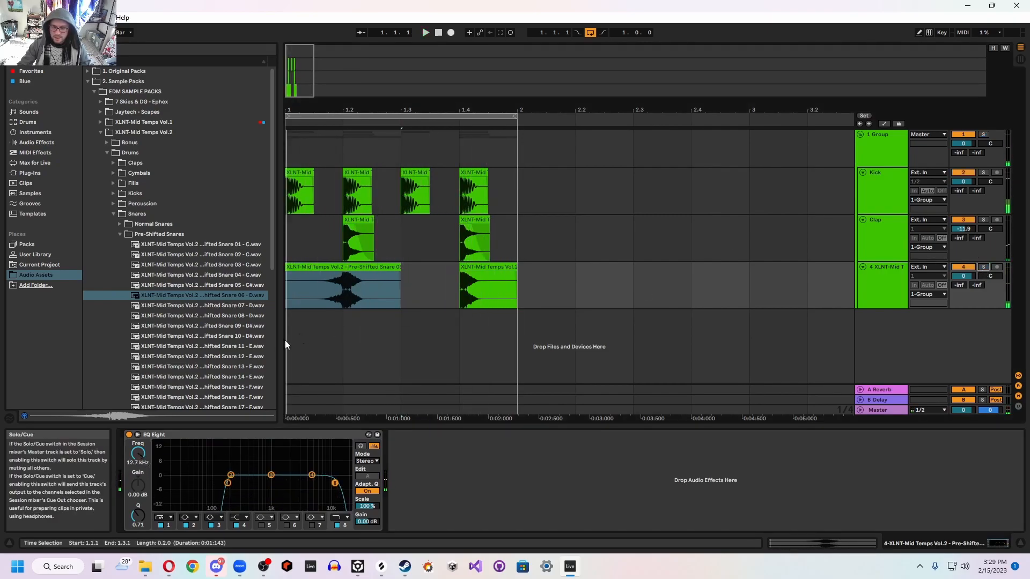
Step: Set the Clap track's volume to -13.1 dB during playback and rename the pre-shifted snare track Snare
key("space")
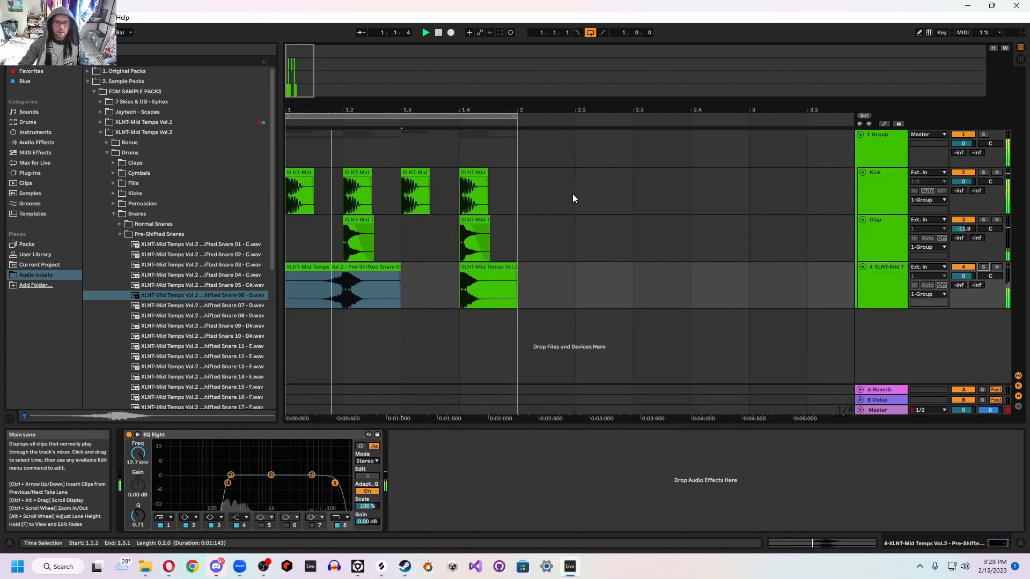
left_click_drag(964, 228, 963, 232)
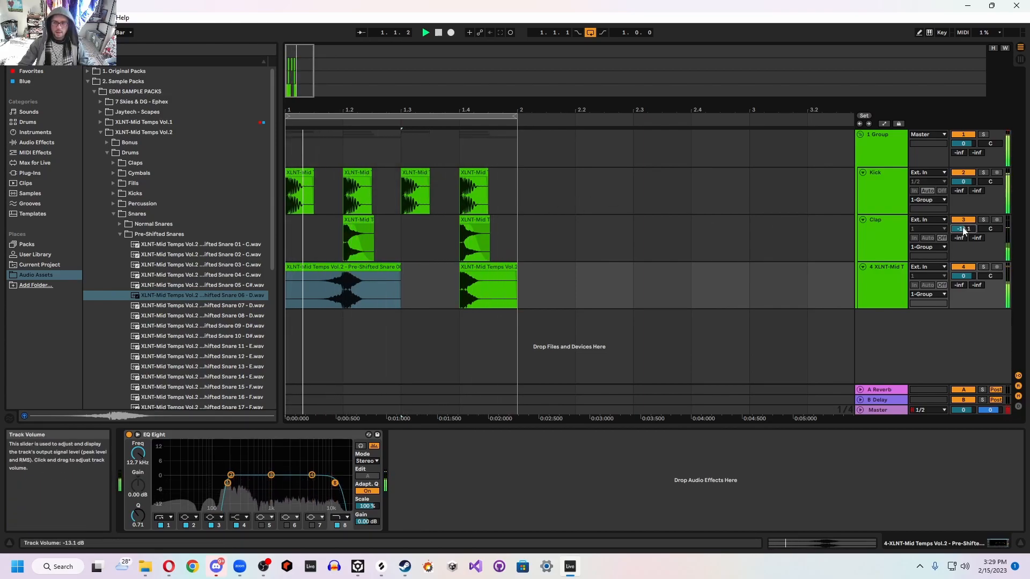
left_click(447, 195)
key("space")
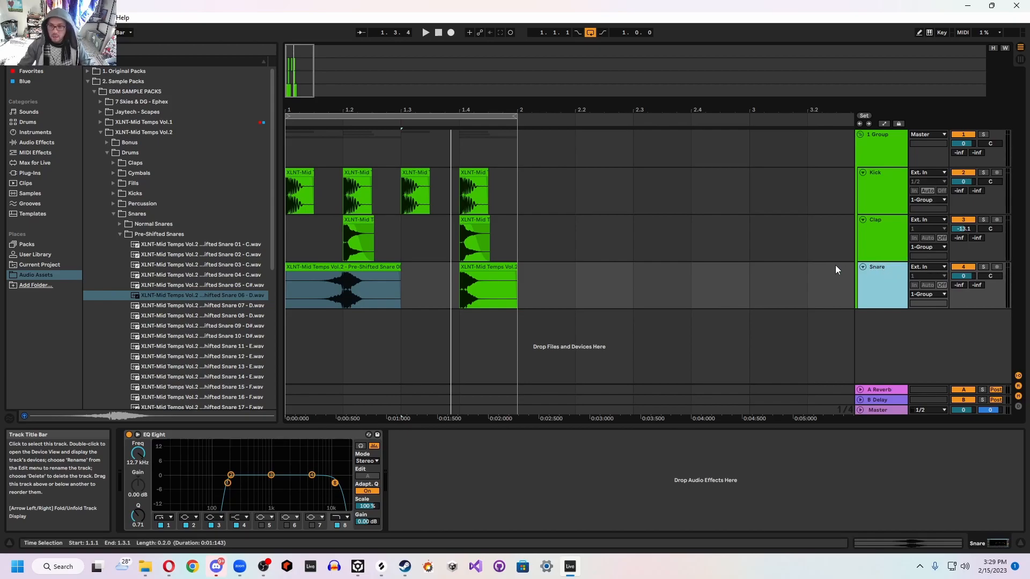
Step: Fold the Snare, Clap and Kick tracks and rename their group Drum Mix
left_click(862, 266)
left_click(862, 219)
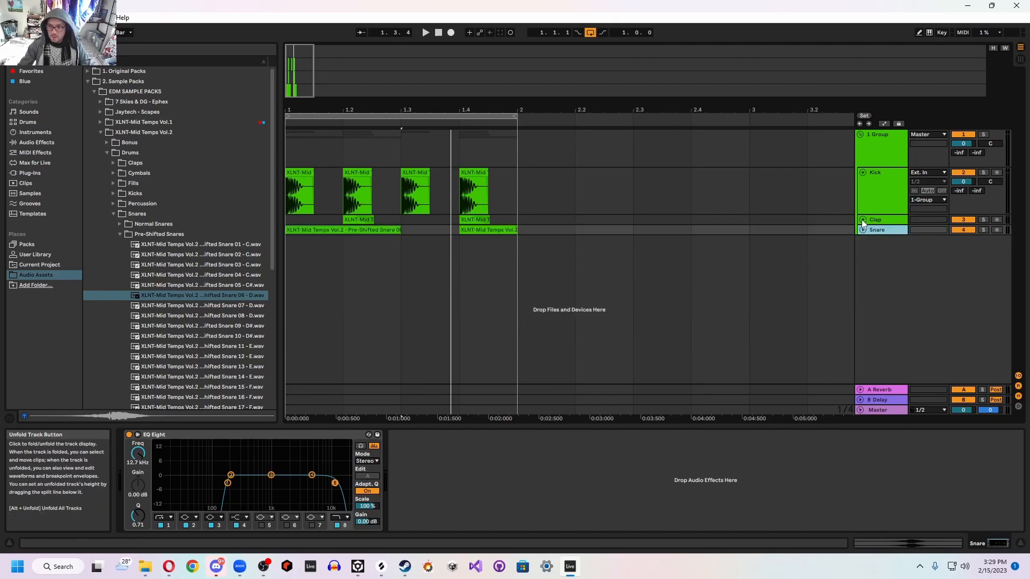
left_click(862, 172)
left_click(878, 140)
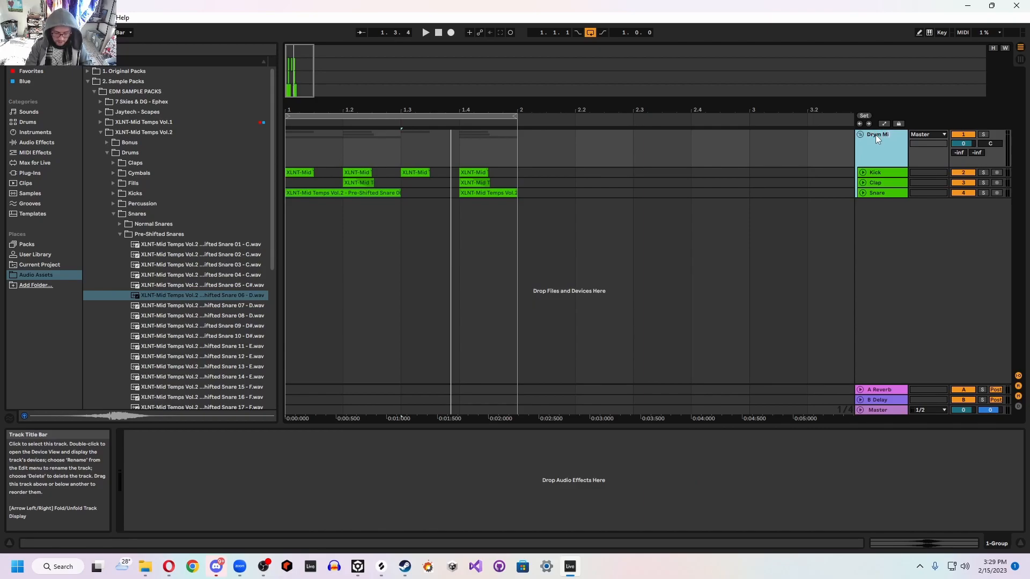
type("x")
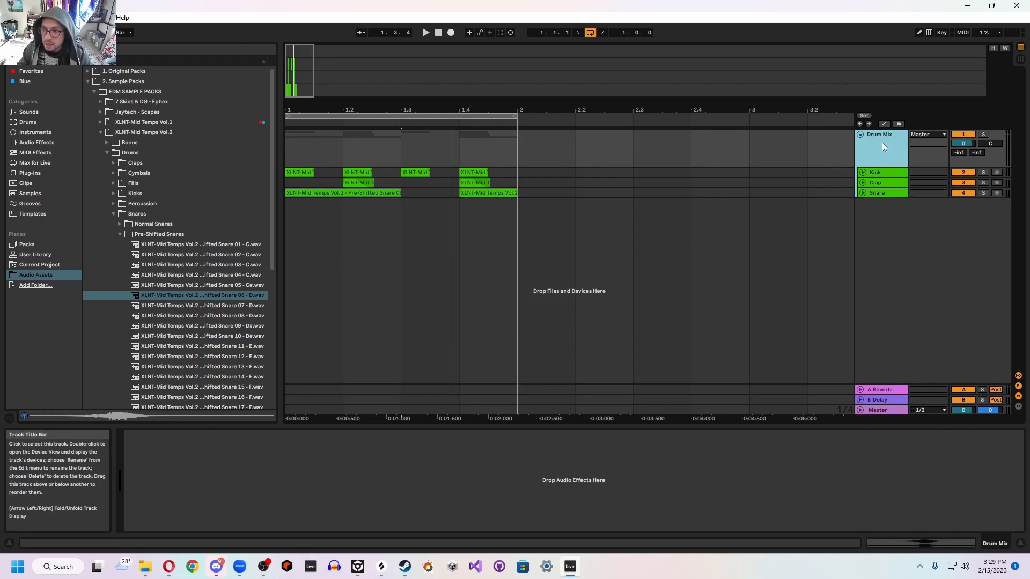
Step: Collapse the XLNT-Mid Temps Vol.2, EDM SAMPLE PACKS and 2. Sample Packs folders in the browser
left_click(140, 133)
key("Left")
key("Left")
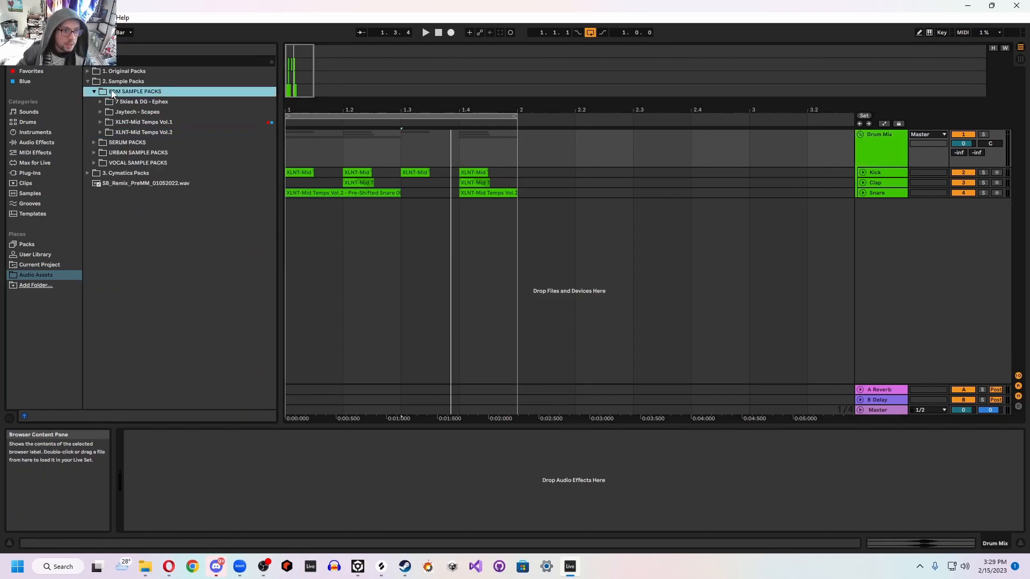
key("Left")
key("Left")
key("Left")
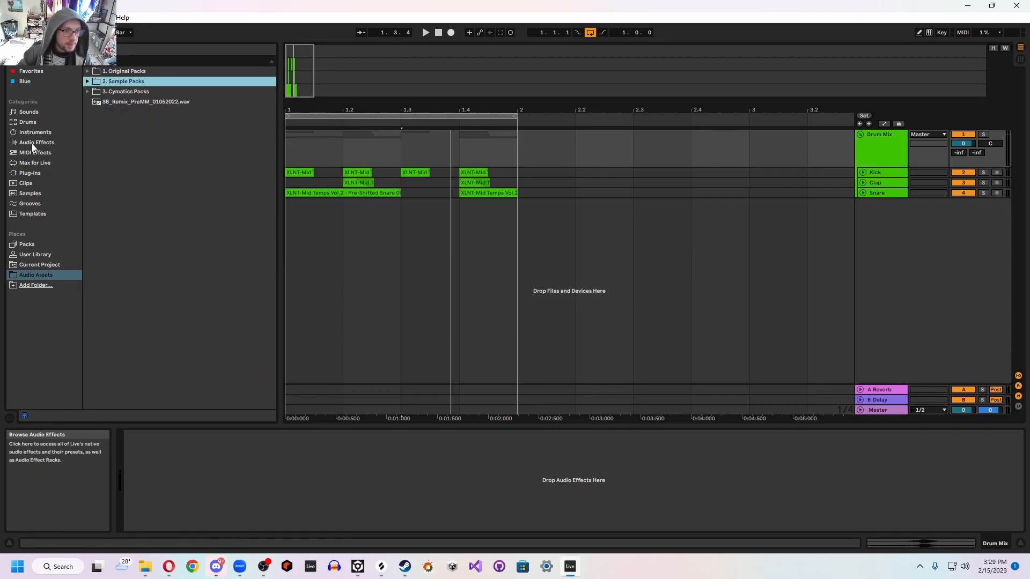
Step: Show the audio effects in the browser and expand the Drive & Color category
left_click(31, 143)
left_click(122, 100)
key("Left")
key("Up")
key("Up")
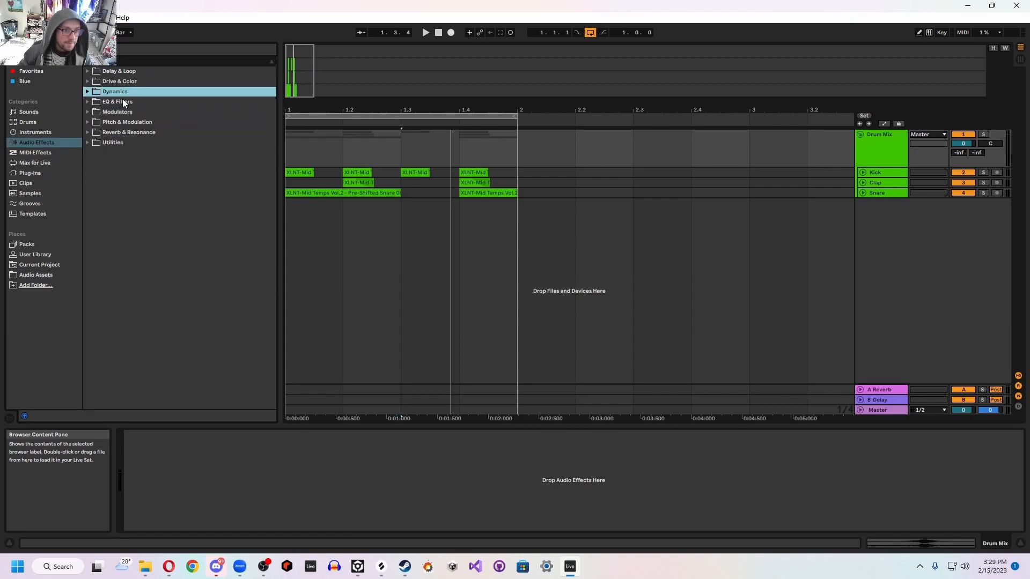
key("Down")
key("Down")
key("Down")
key("Up")
key("Up")
key("Up")
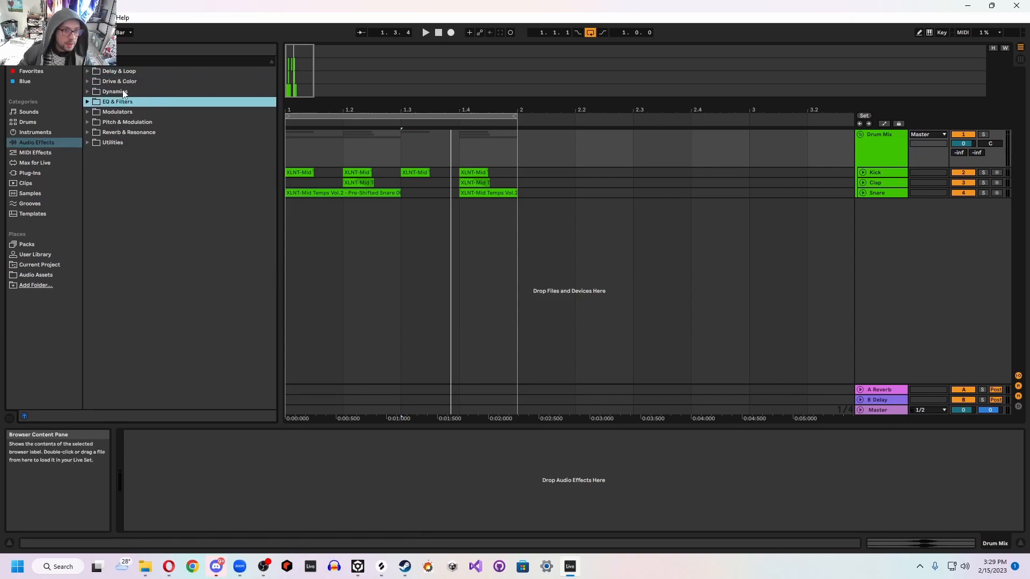
key("Right")
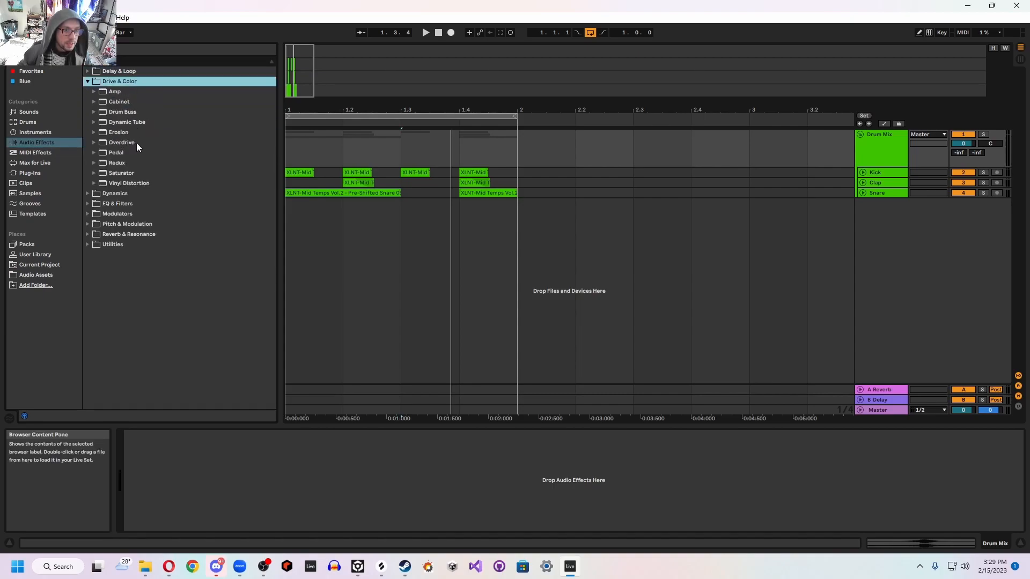
Step: Add a Saturator to the Drum Mix group with Soft Clip on and Drive set to 1.71 dB
left_click(121, 174)
key("Return")
key("space")
left_click(231, 463)
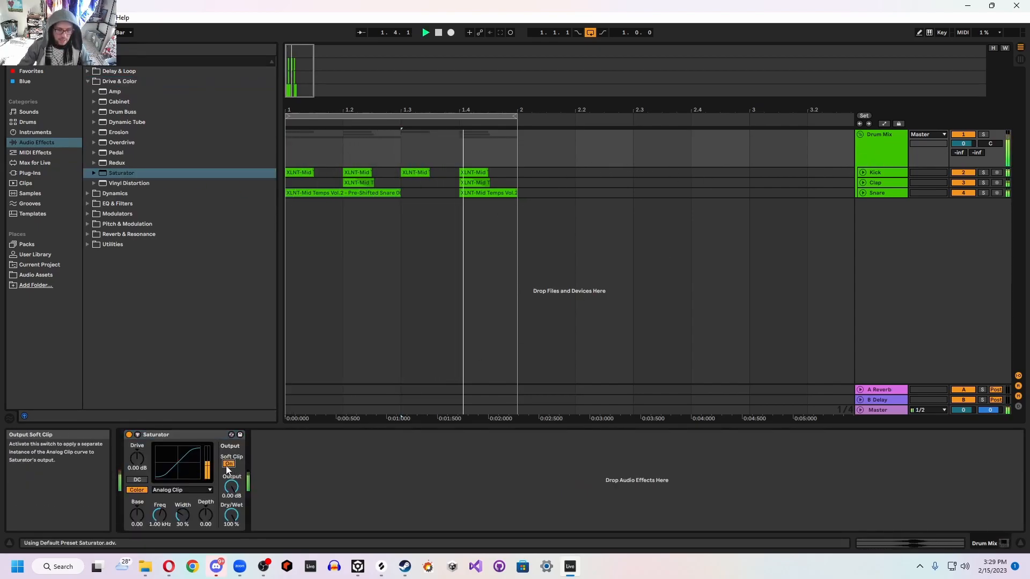
left_click_drag(130, 458, 130, 437)
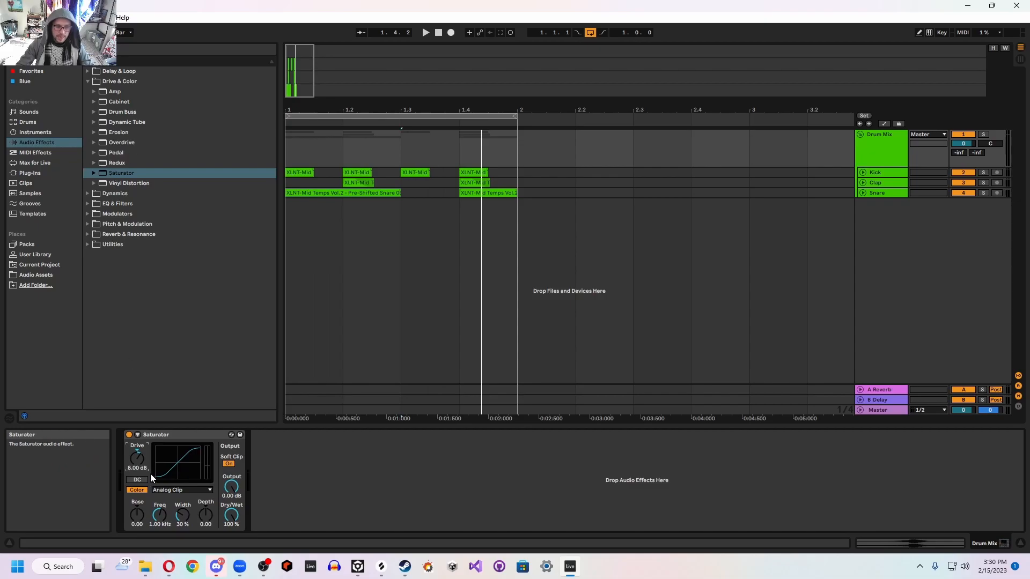
key("space")
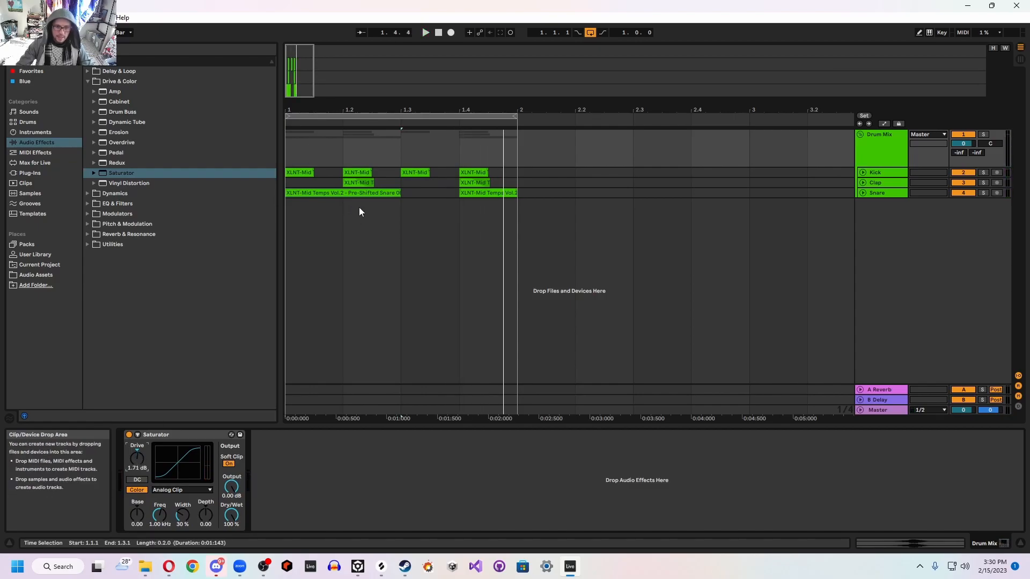
left_click(356, 181)
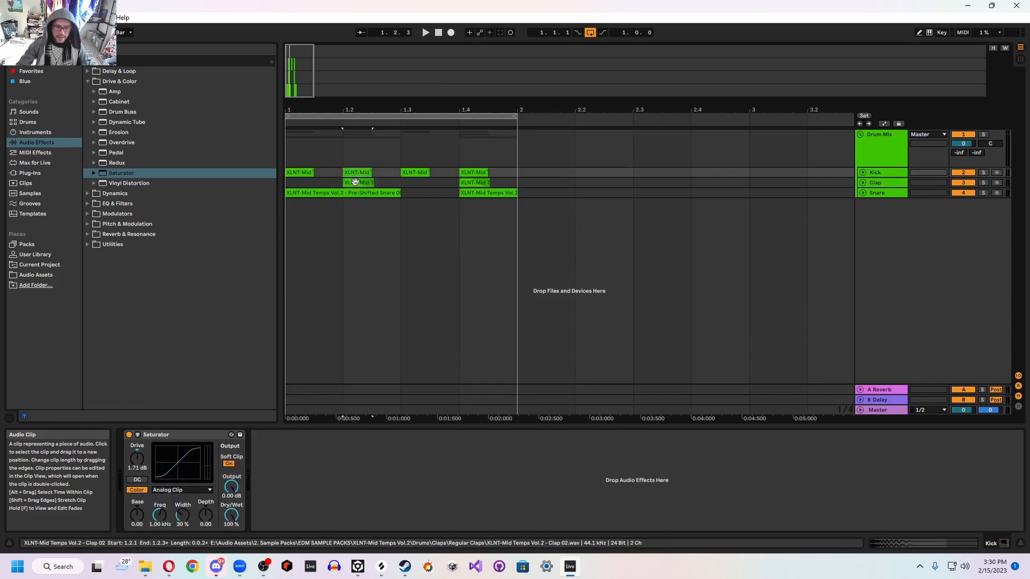
left_click(884, 144)
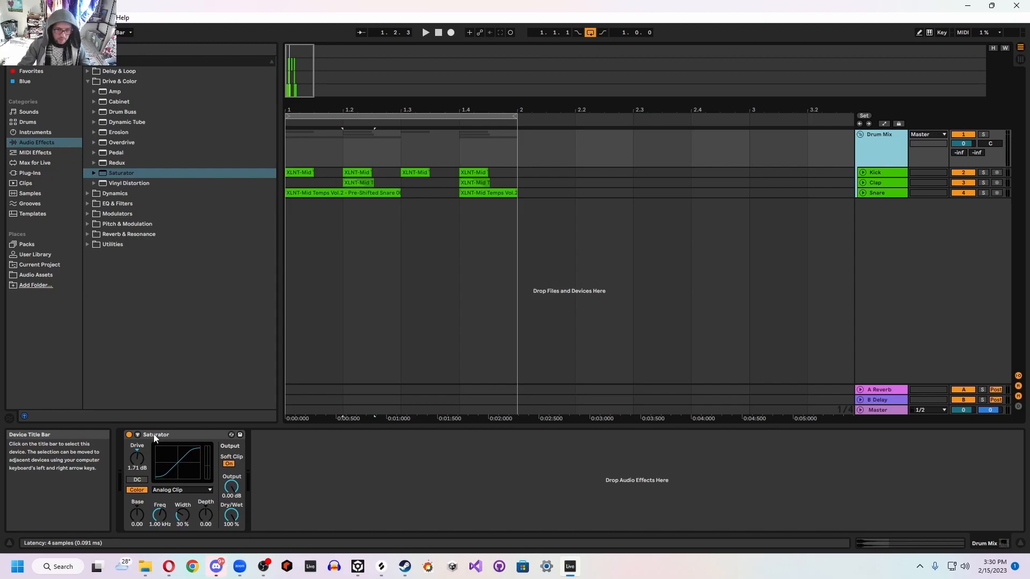
Step: Keep the Saturator on Analog Clip and compare the beat with the device bypassed and enabled during playback
left_click(176, 490)
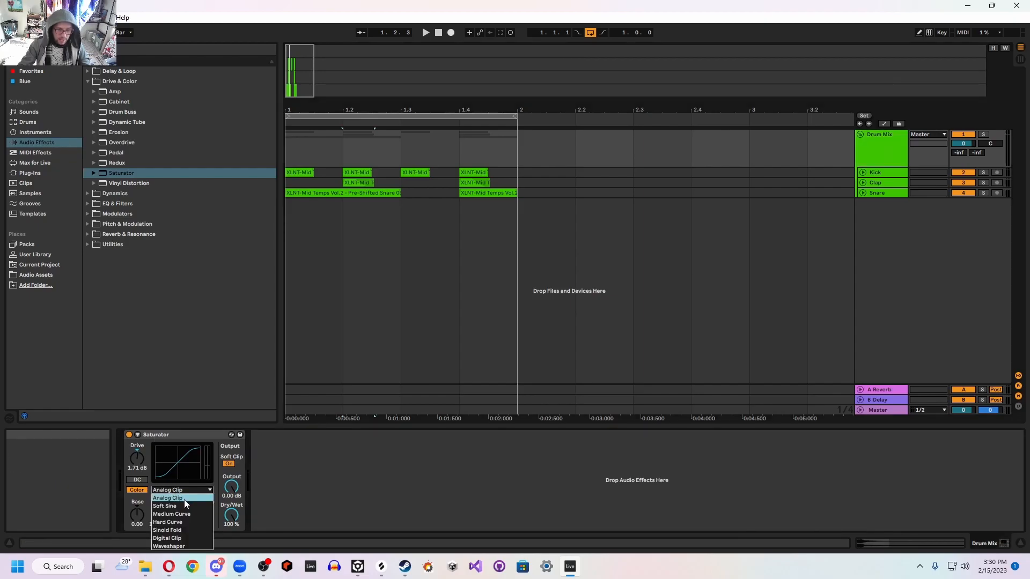
left_click(185, 503)
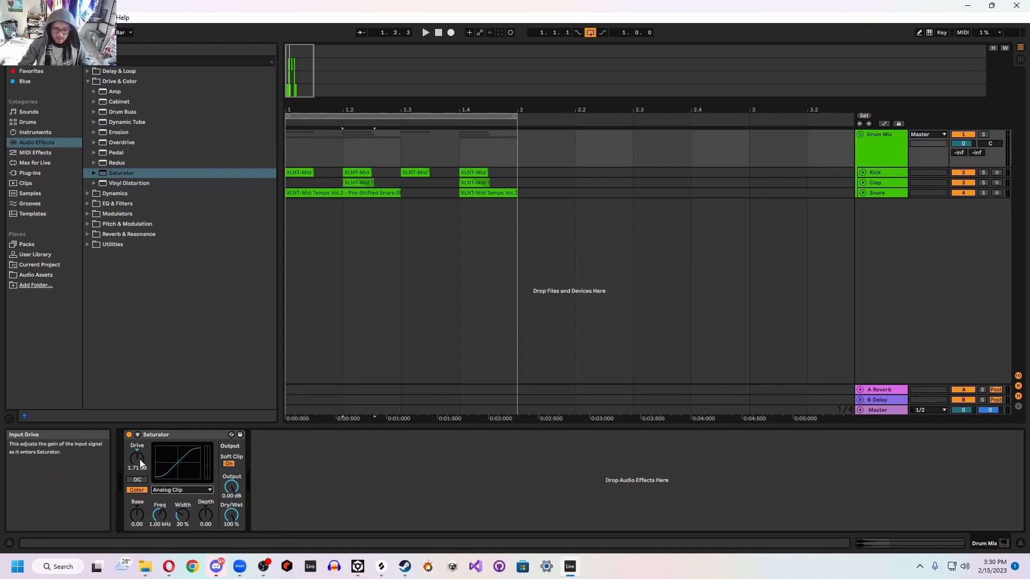
key("space")
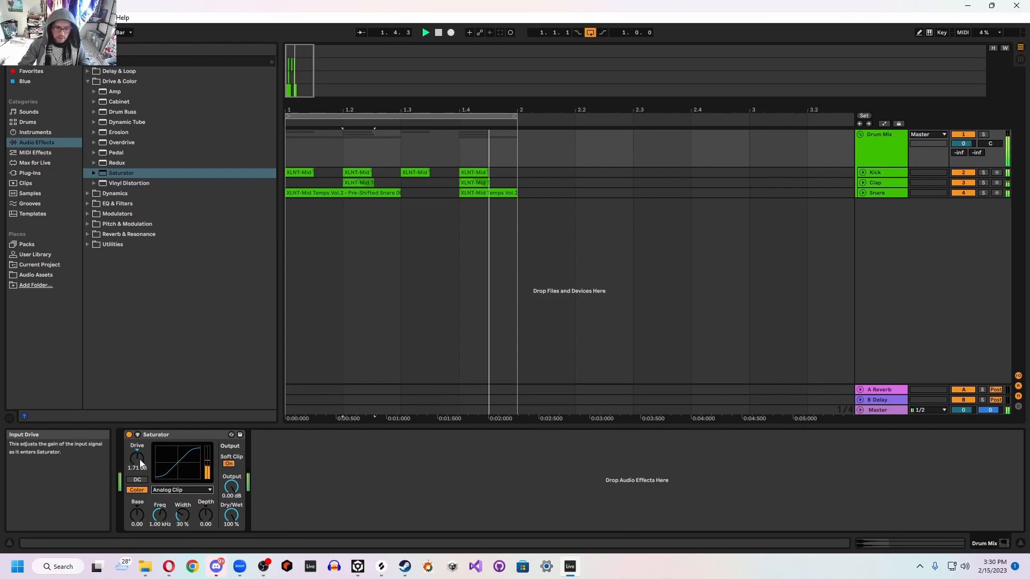
left_click(130, 434)
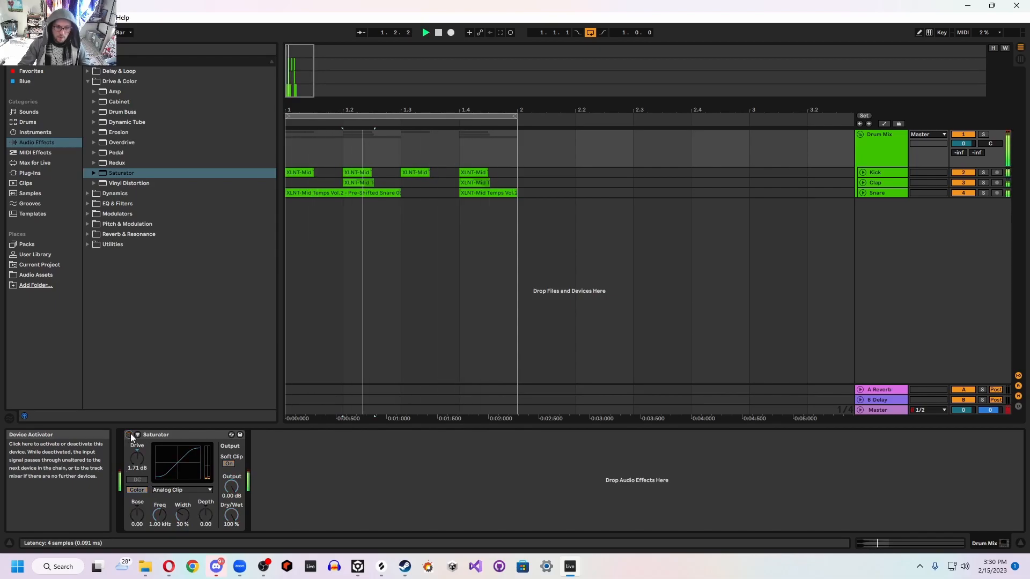
left_click(130, 434)
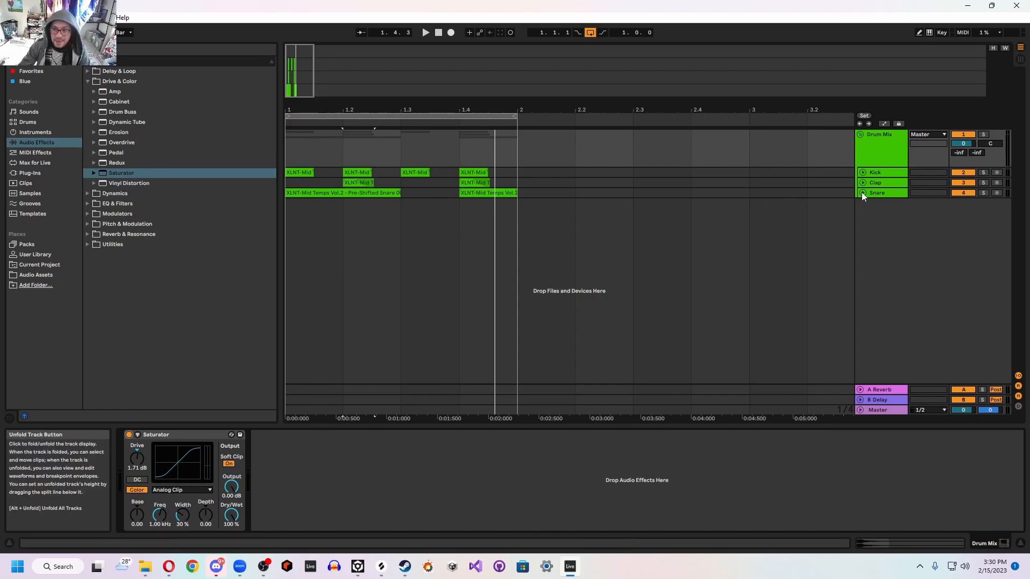
Step: Add a Glue Compressor from the Dynamics category after the Saturator on Drum Mix and turn on its Soft clipping
double_click(115, 82)
left_click(115, 91)
key("Right")
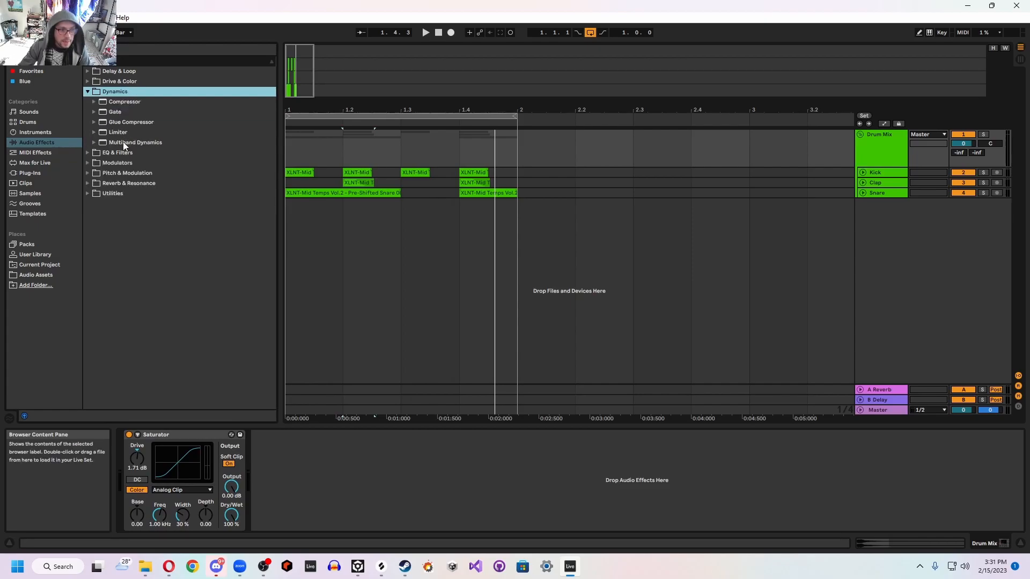
key("Down")
key("Down")
key("Down")
key("Right")
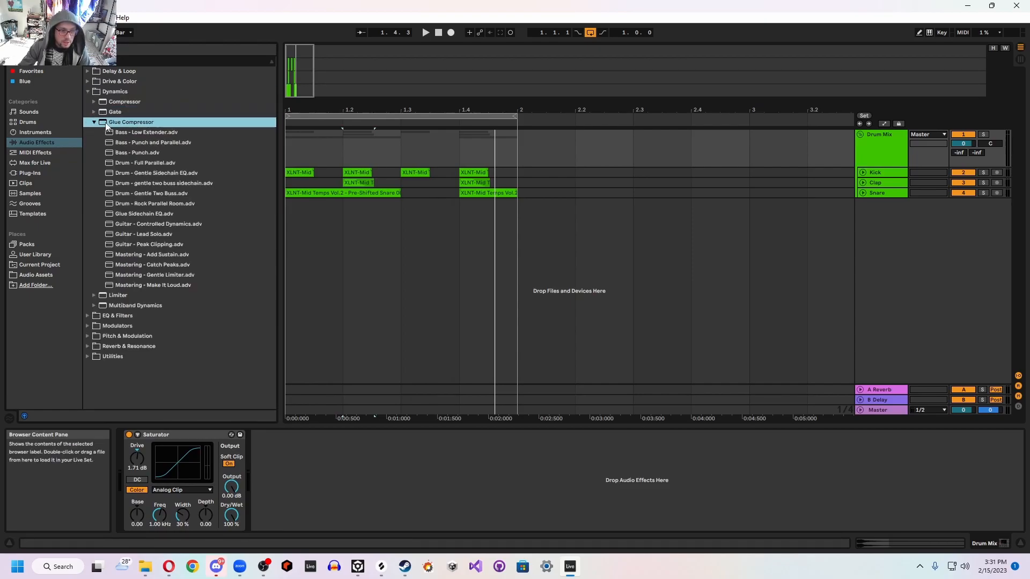
key("Left")
left_click_drag(106, 124, 316, 509)
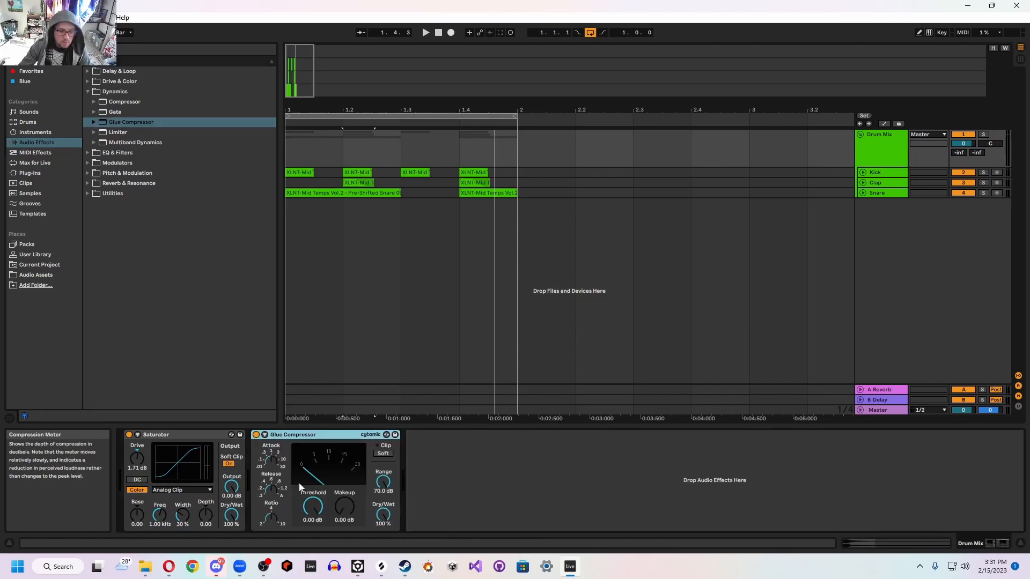
left_click(382, 454)
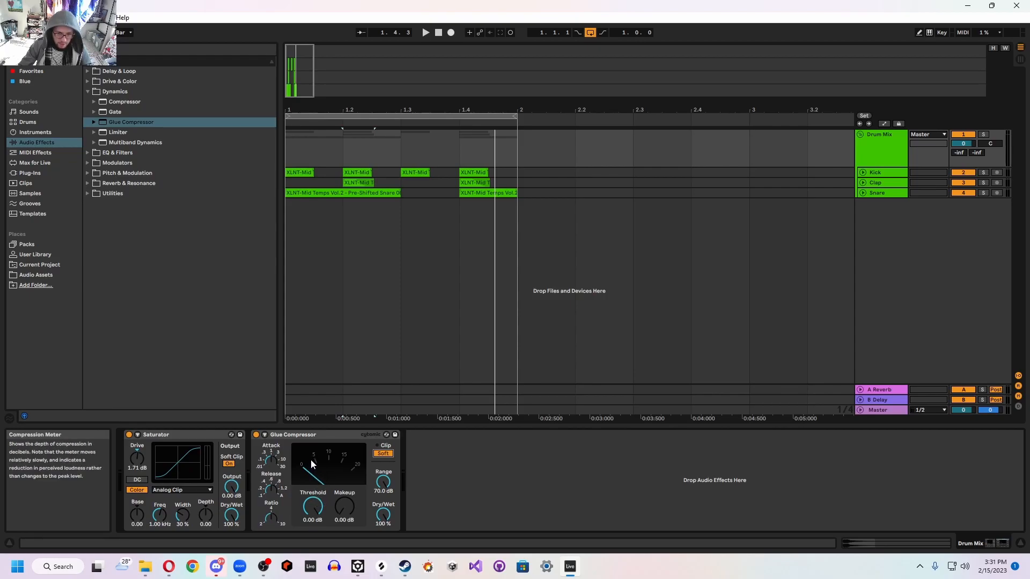
Step: Set the Glue Compressor's threshold to -4.44 dB while the beat plays
key("space")
left_click_drag(313, 507, 315, 508)
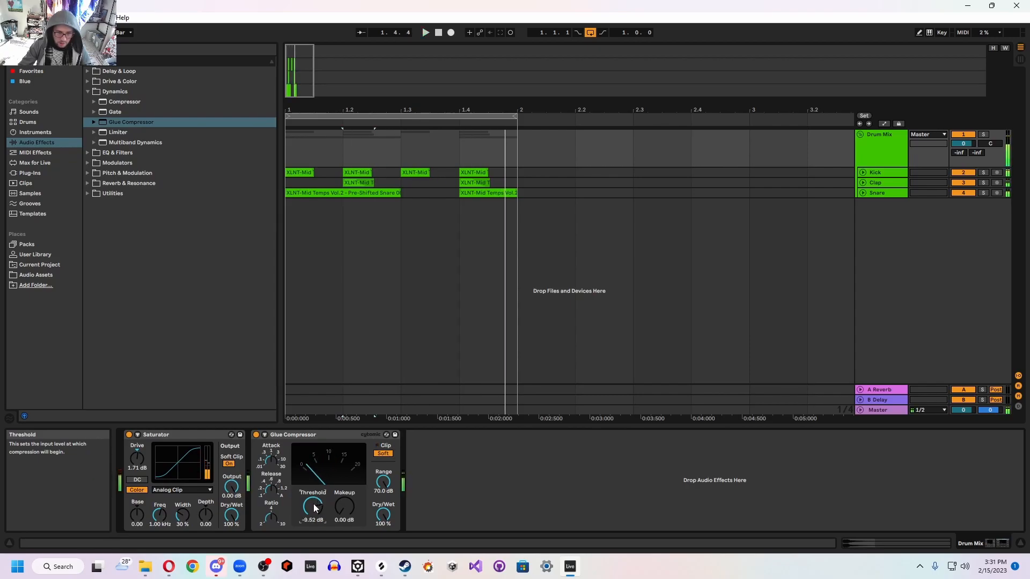
key("Delete")
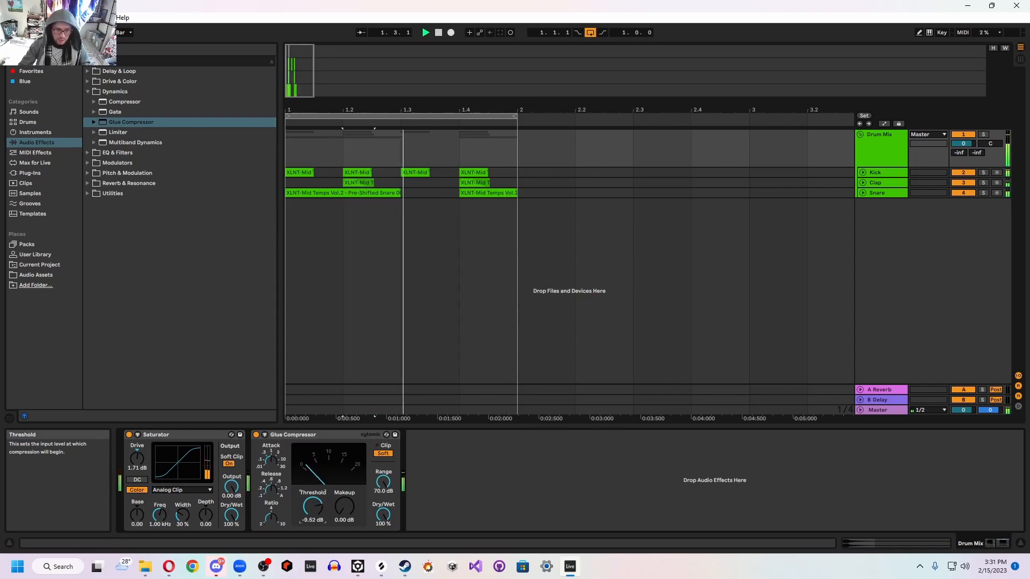
left_click_drag(312, 506, 312, 510)
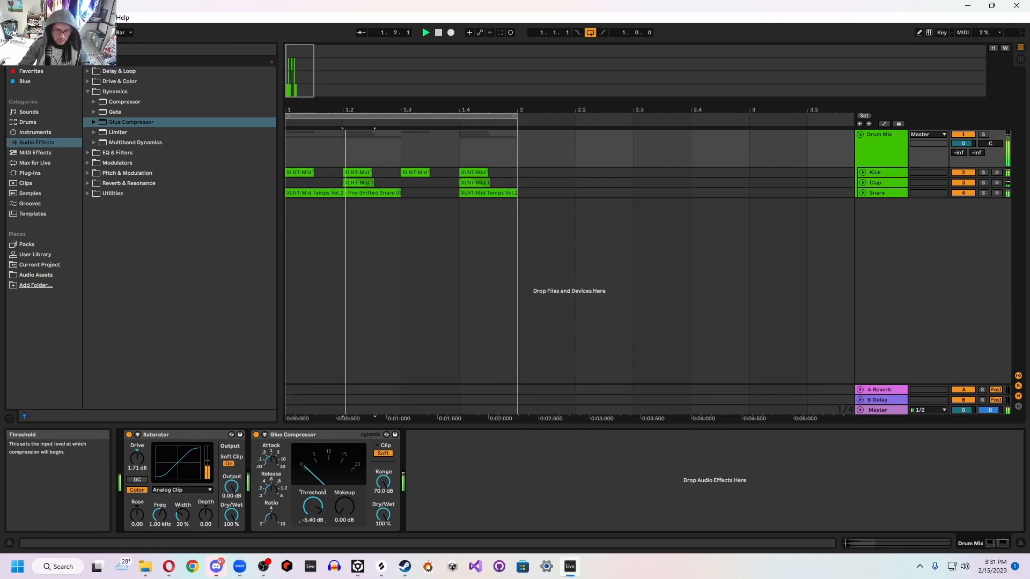
Step: Audition the beat with the Glue Compressor ahead of the Saturator and again with it moved back behind
left_click(342, 437)
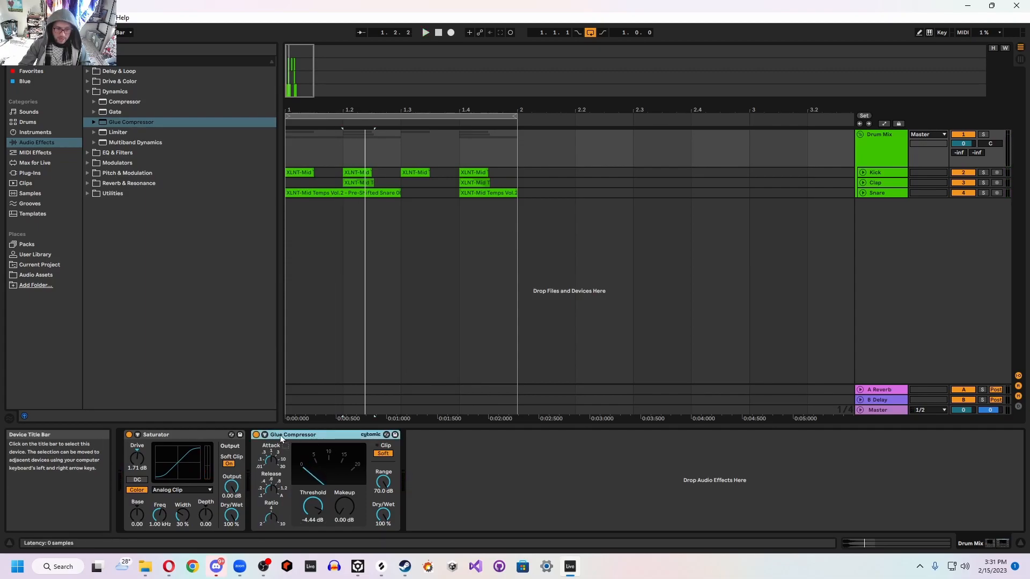
left_click_drag(176, 439, 177, 441)
key("space")
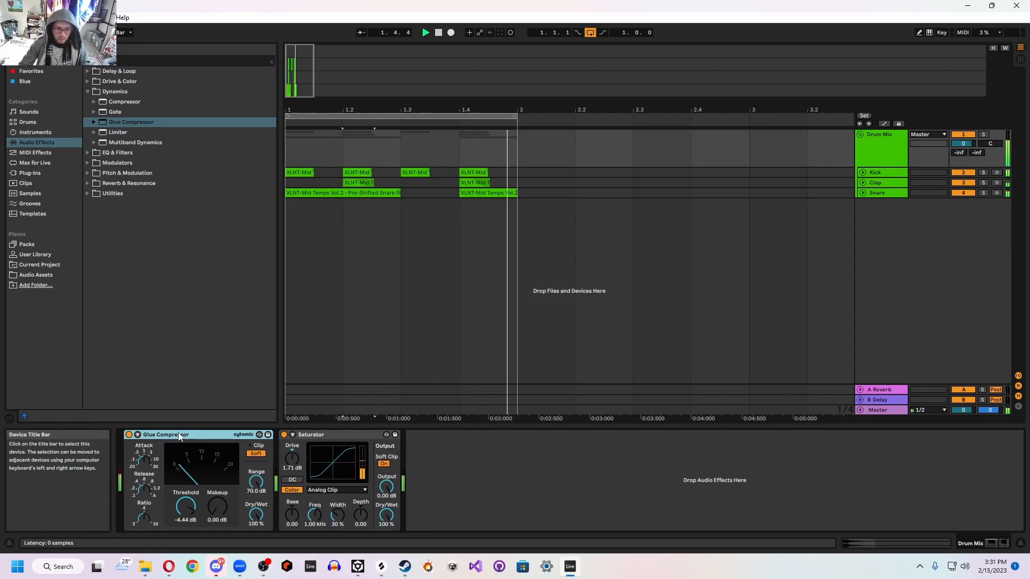
left_click_drag(181, 439, 339, 438)
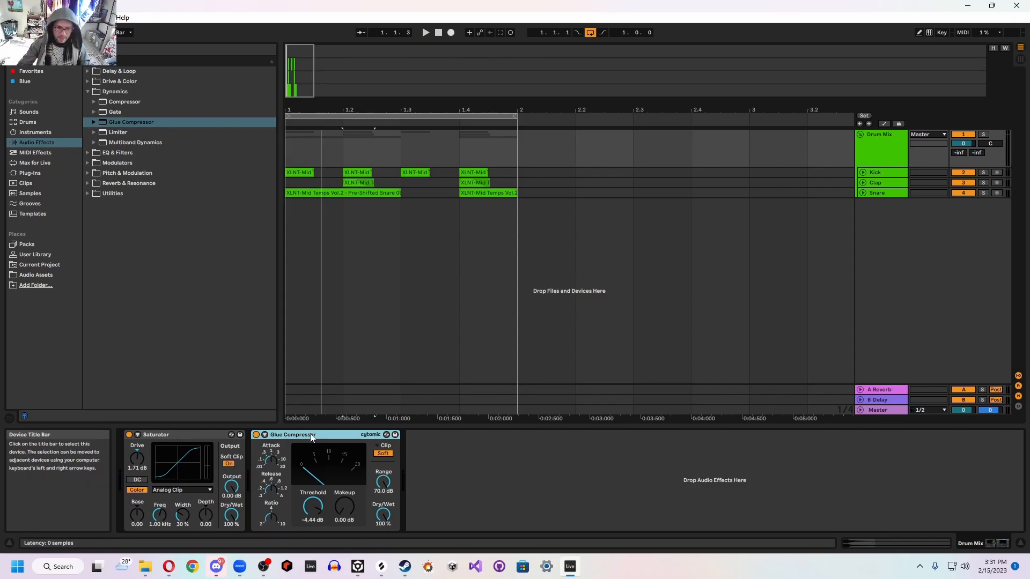
key("space")
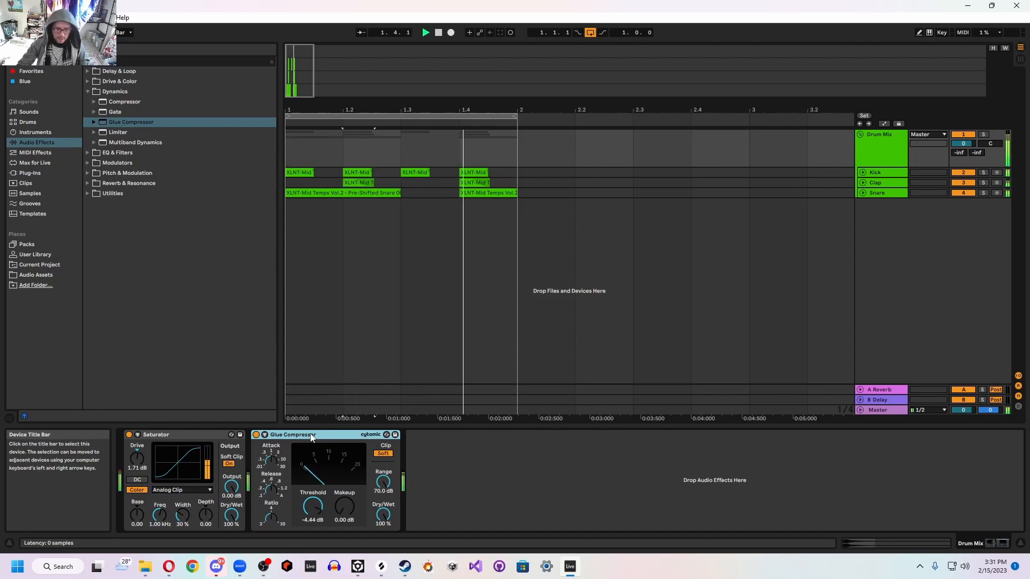
key("space")
Step: Add a Limiter after the Glue Compressor with its ceiling at -6.00 dB and play the beat through it
left_click(111, 134)
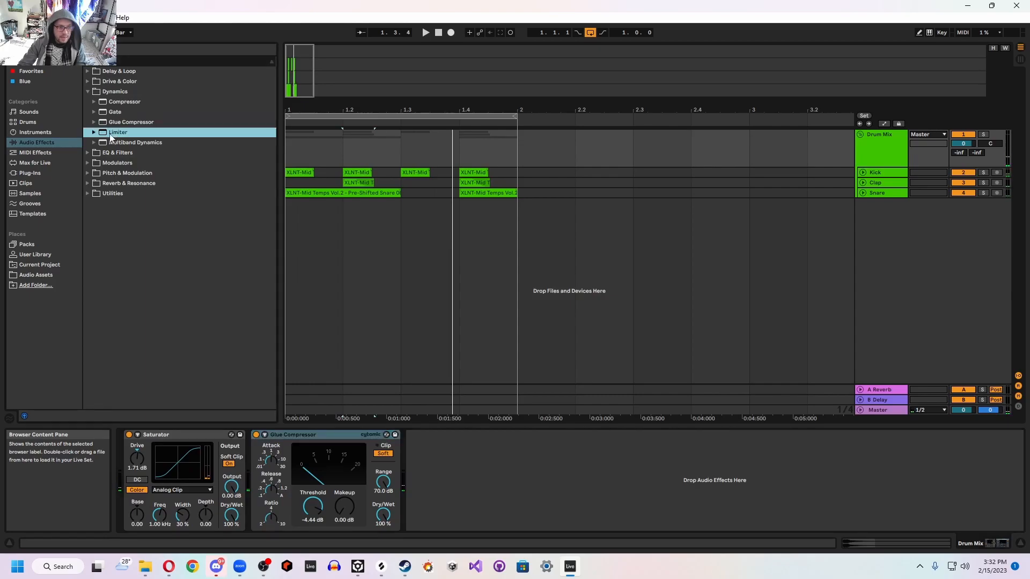
left_click_drag(427, 429, 451, 472)
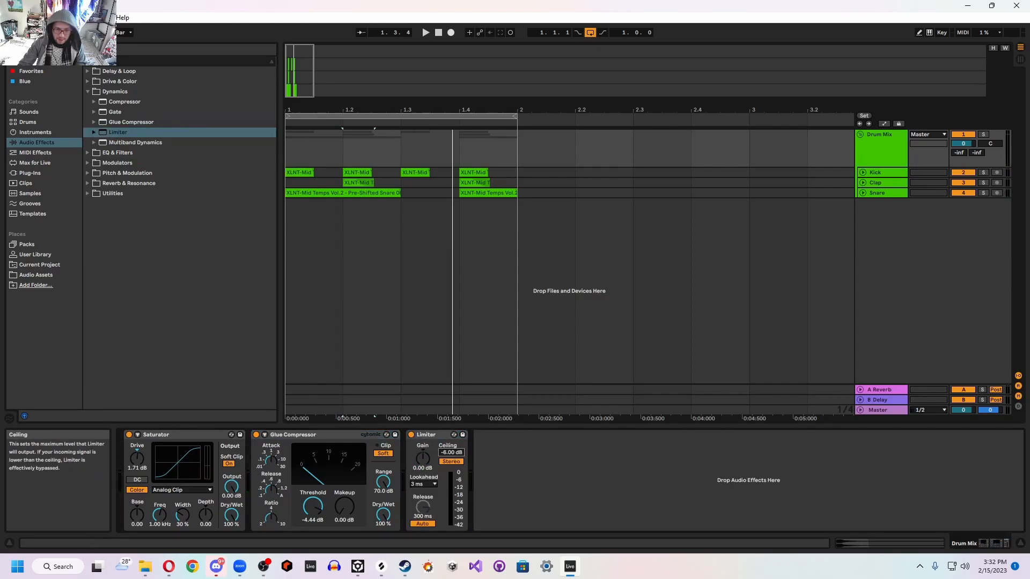
key("space")
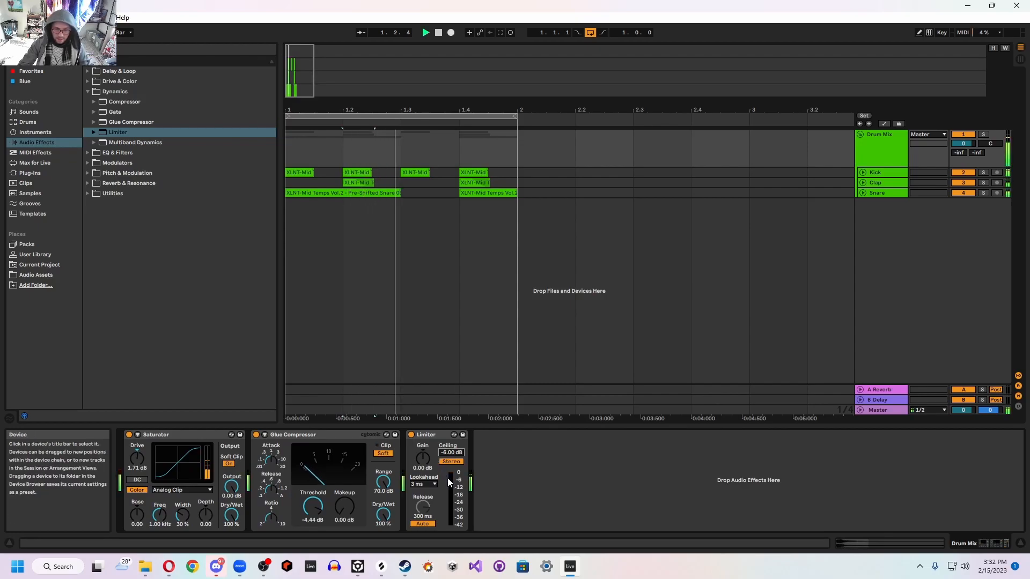
key("space")
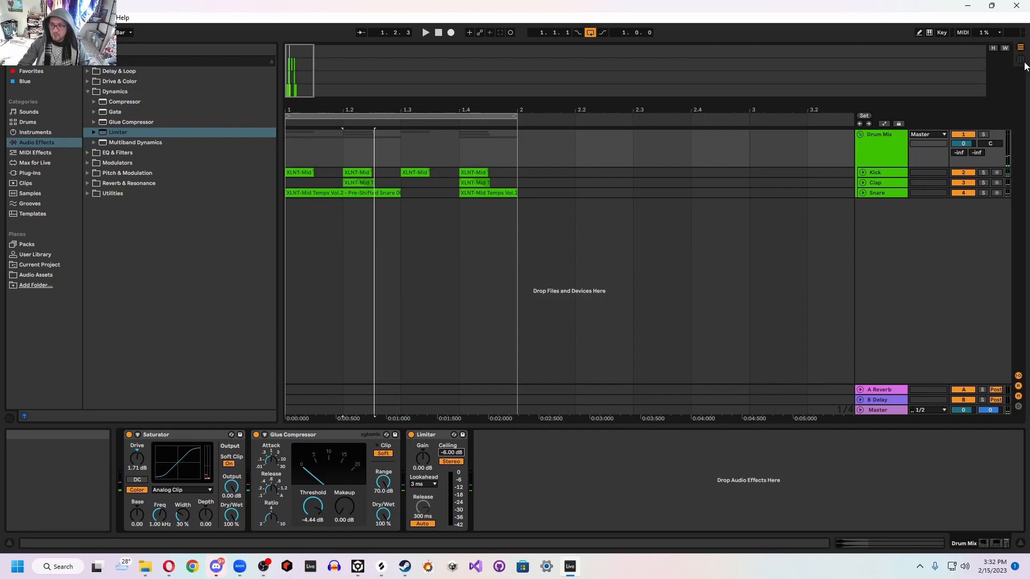
Step: Check the Drum Mix and Master peak levels in the Session View mixer during playback and return to the Arrangement View
key("Tab")
key("space")
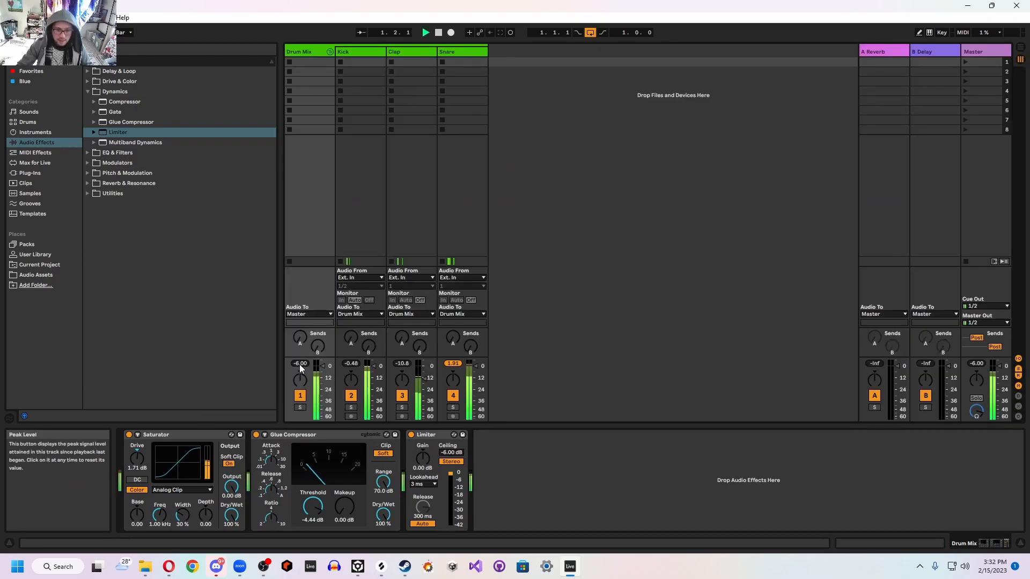
key("space")
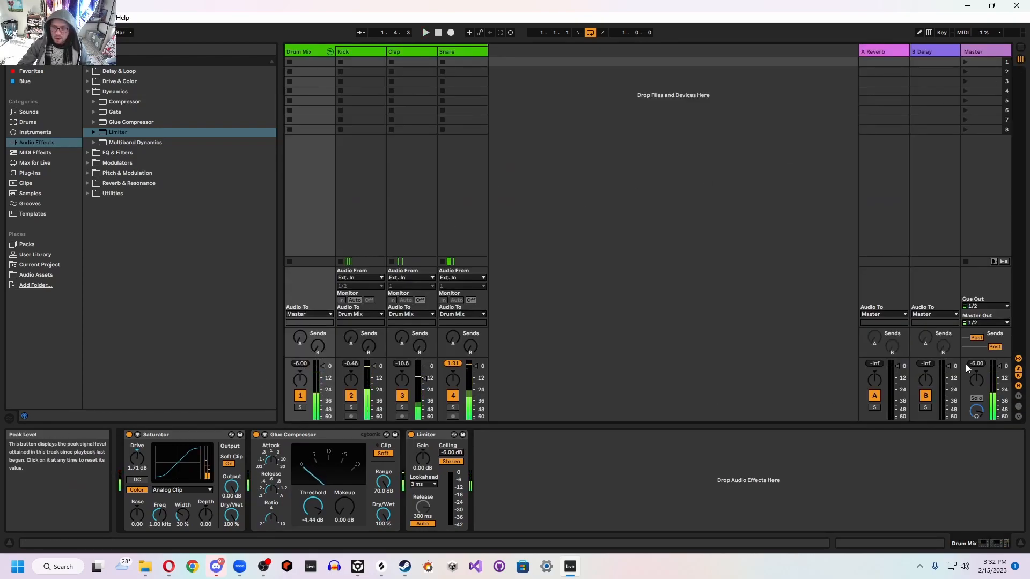
key("space")
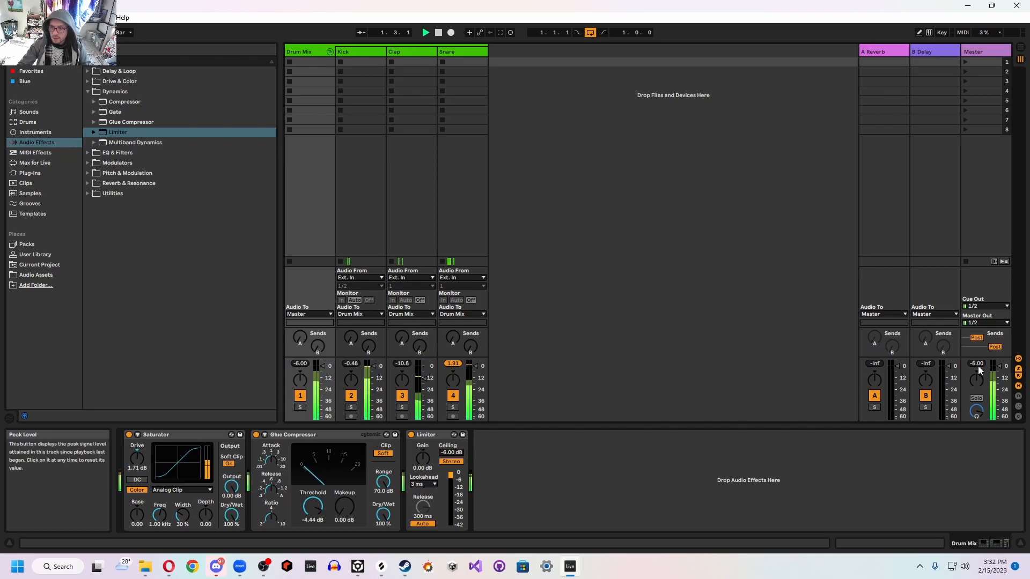
key("space")
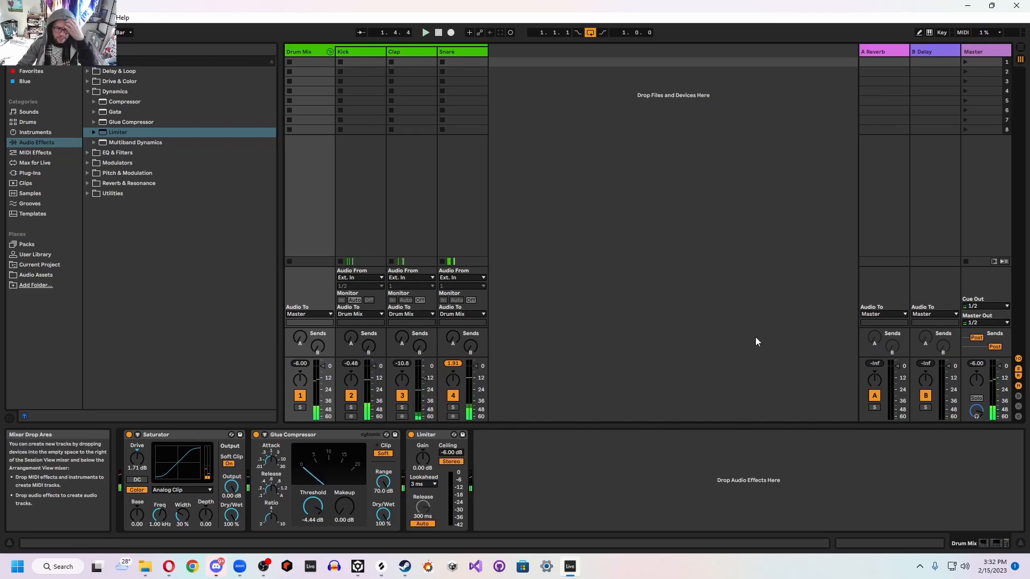
left_click(1020, 51)
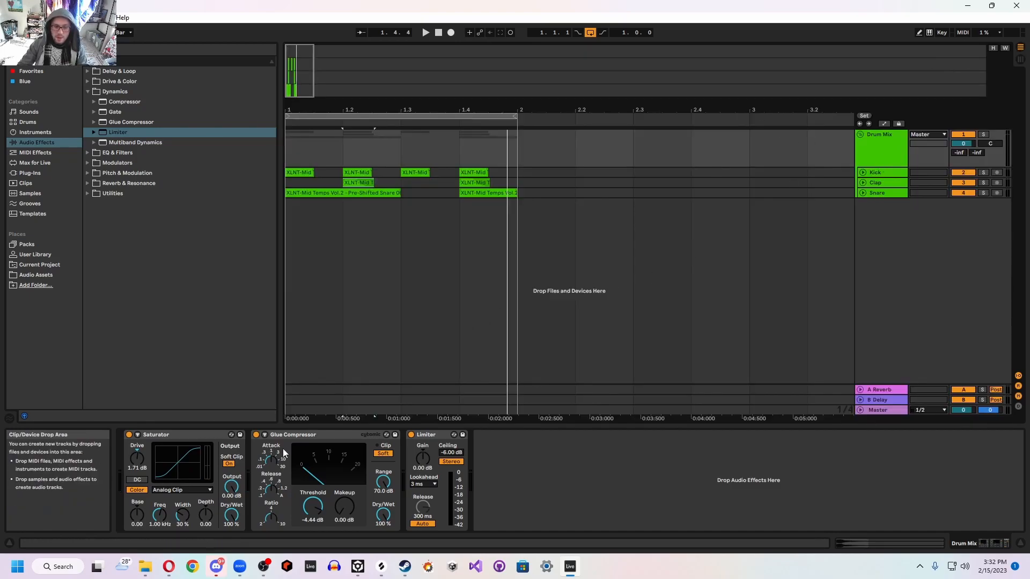
Step: Fold the Saturator, Glue Compressor and Limiter devices, and change the arrangement grid to 1/6
double_click(210, 434)
double_click(207, 434)
left_click(188, 435)
double_click(181, 434)
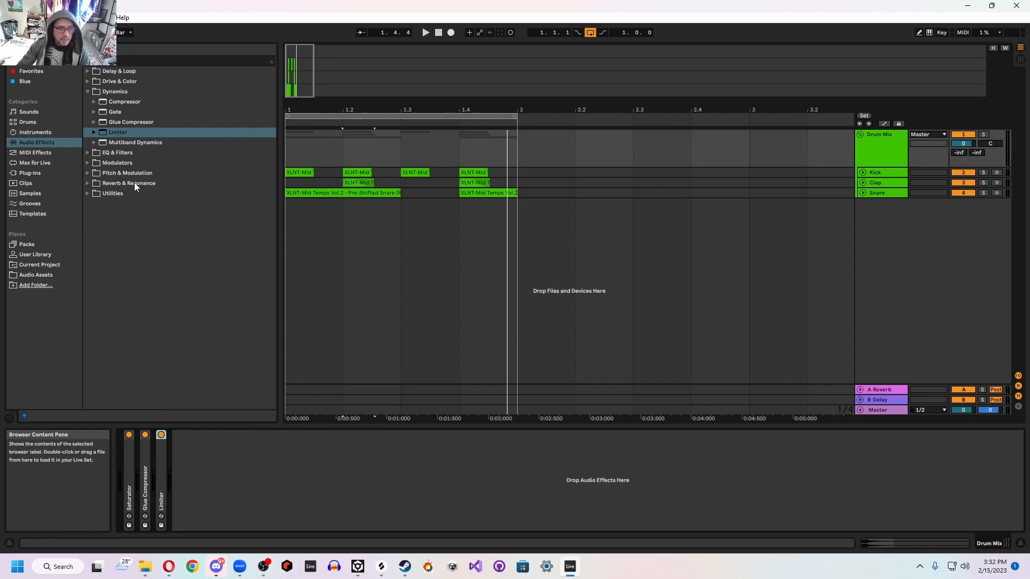
right_click(401, 193)
left_click(444, 425)
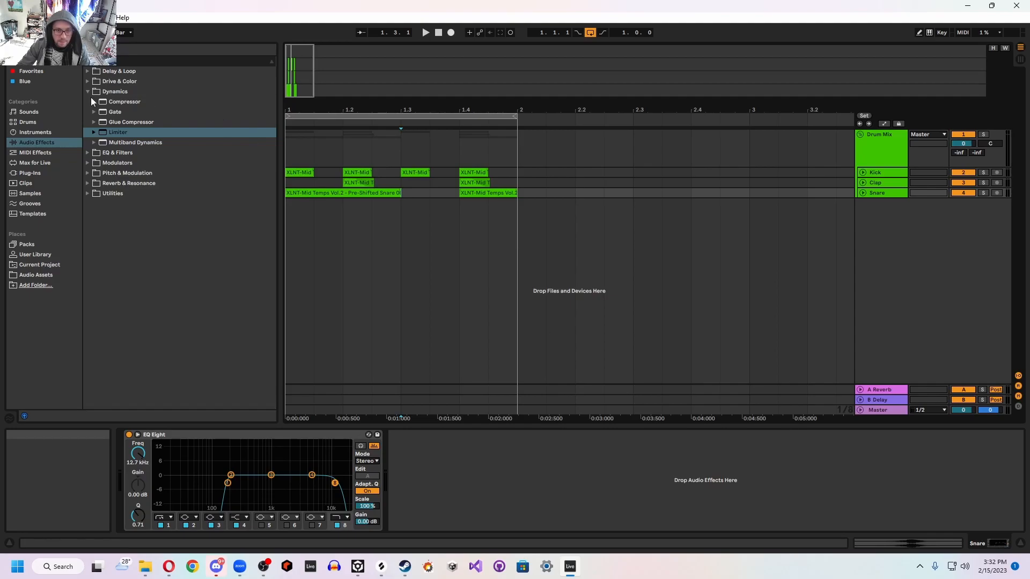
Step: Show the Audio Assets folder in the browser and expand 2. Sample Packs
left_click(43, 275)
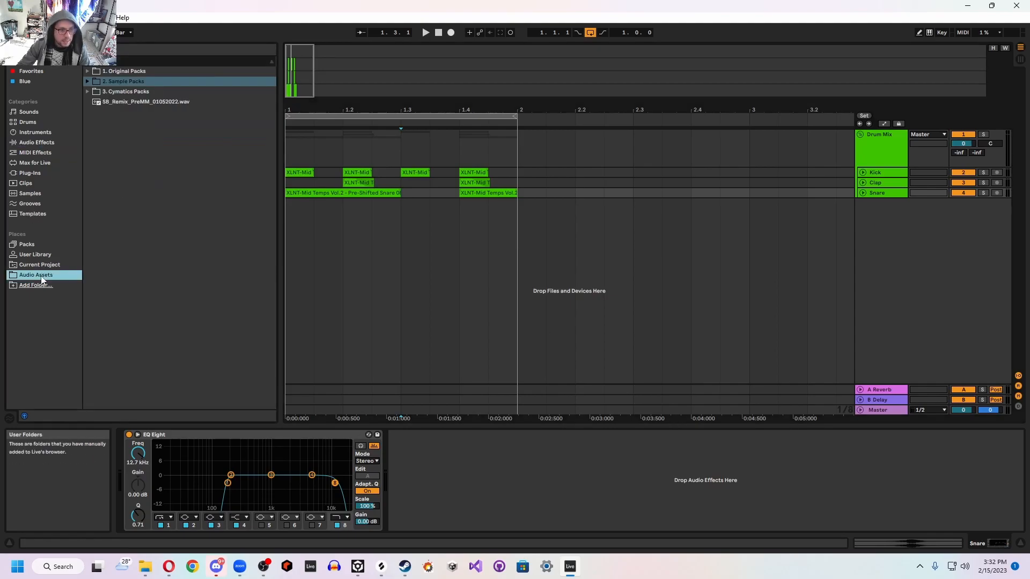
left_click(116, 71)
key("Left")
key("Down")
key("Right")
key("Down")
key("Down")
key("Down")
key("Down")
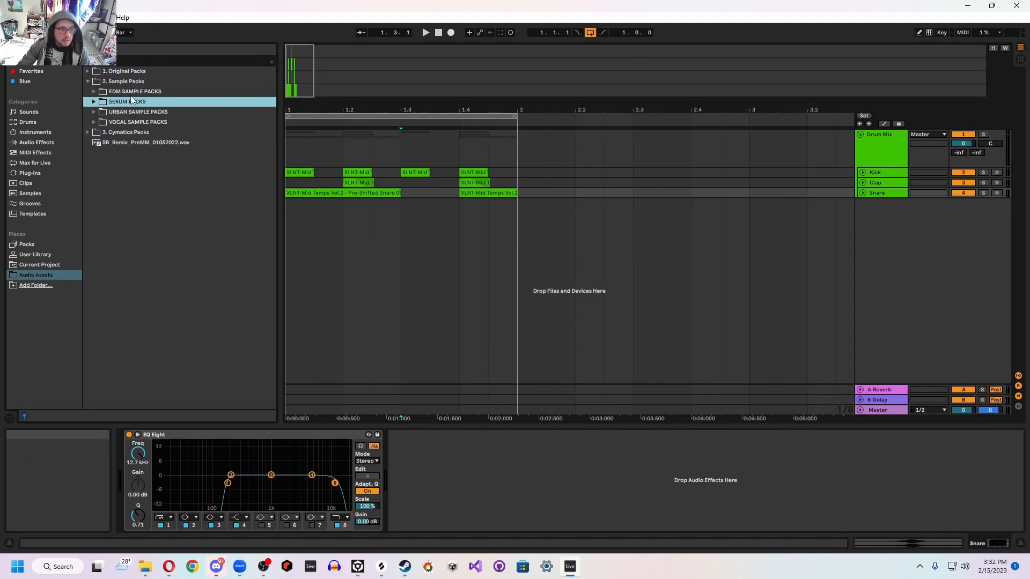
Step: Expand the EDM SAMPLE PACKS folder and its XLNT-Mid Temps Vol.2 pack
key("Up")
key("Up")
key("Up")
key("Down")
key("Right")
key("Left")
key("Up")
key("Right")
key("Down")
key("Down")
key("Down")
key("Down")
key("Right")
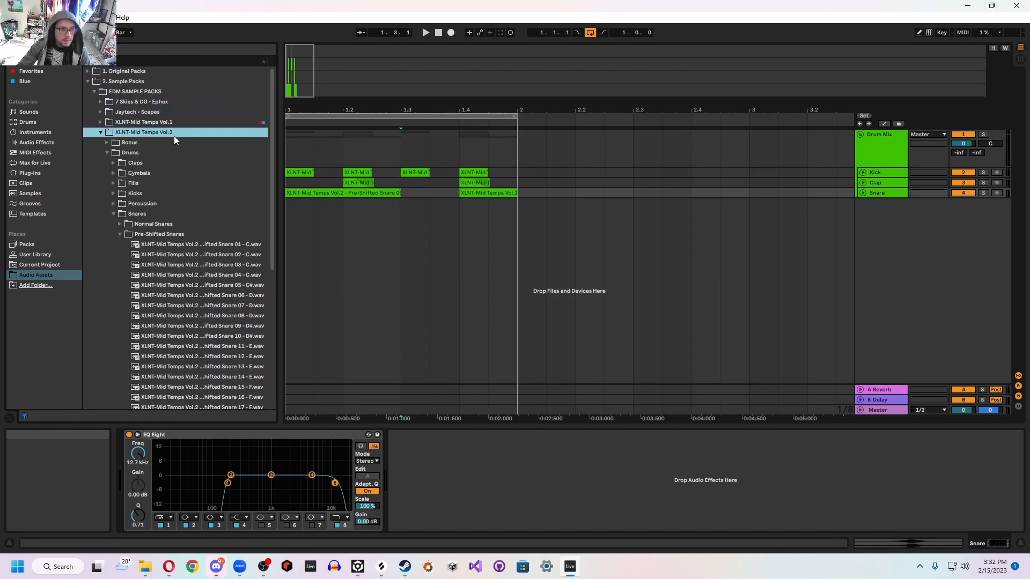
Step: Expand the Cymbals, Hihats and Closed Hihats folders inside the pack's Drums folder
key("Down")
key("Down")
key("Down")
key("Down")
key("Down")
key("Down")
key("Down")
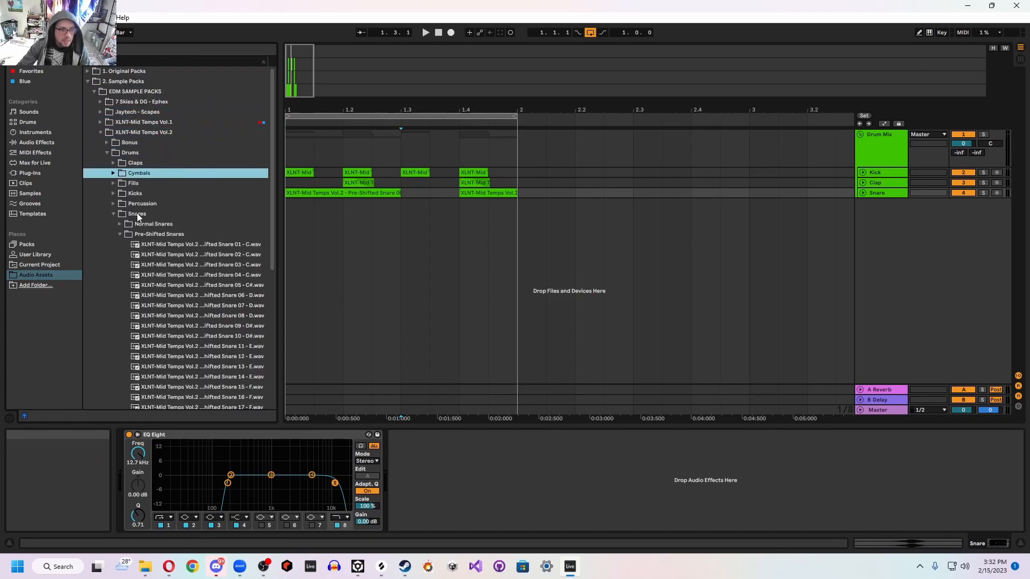
key("Left")
key("Left")
key("Down")
key("Down")
key("Right")
key("Down")
key("Down")
key("Right")
key("Down")
key("Right")
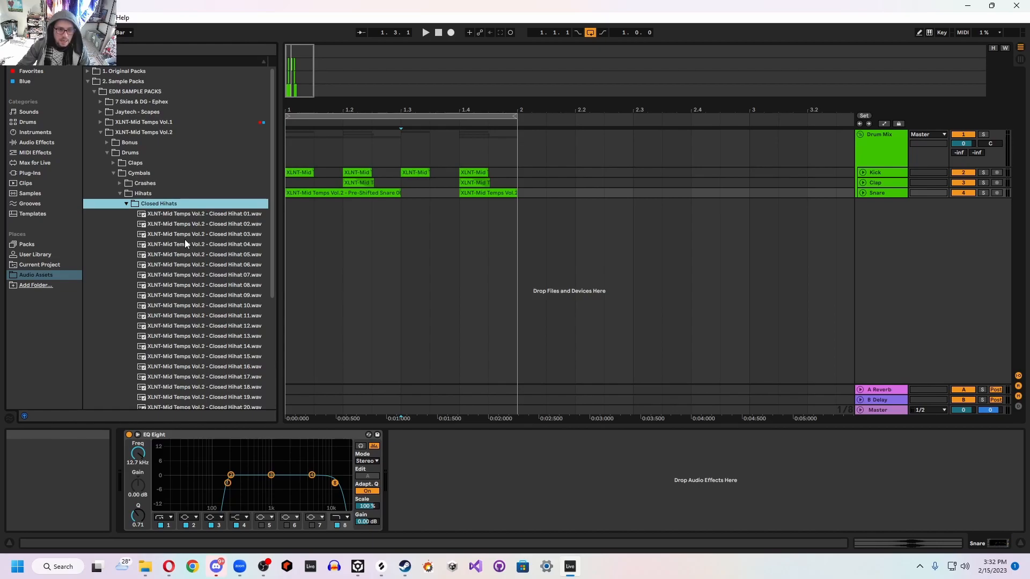
Step: Audition the closed hi-hat samples from Closed Hihat 01 through Closed Hihat 05
key("Down")
key("Down")
key("Down")
key("Down")
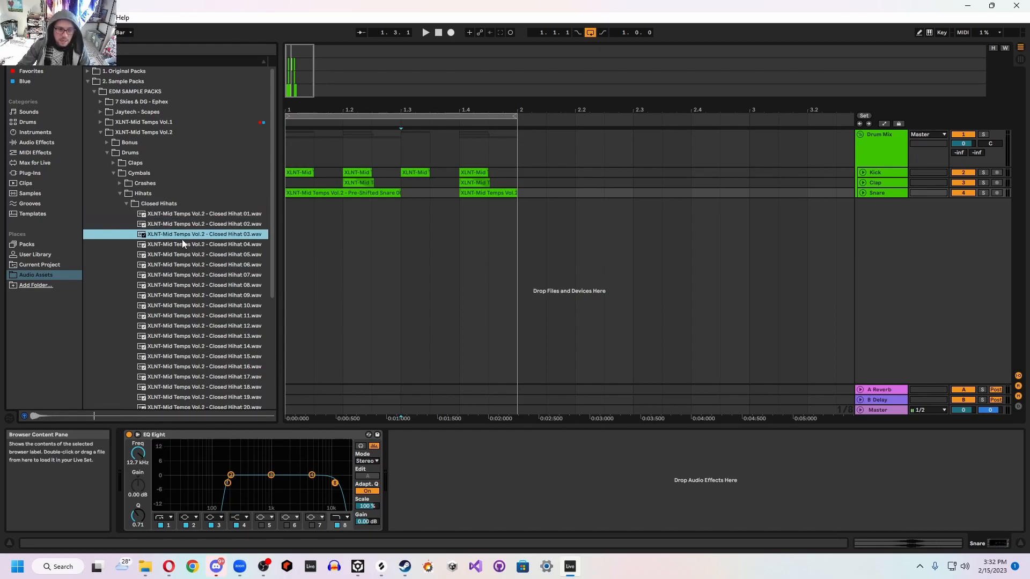
key("Down")
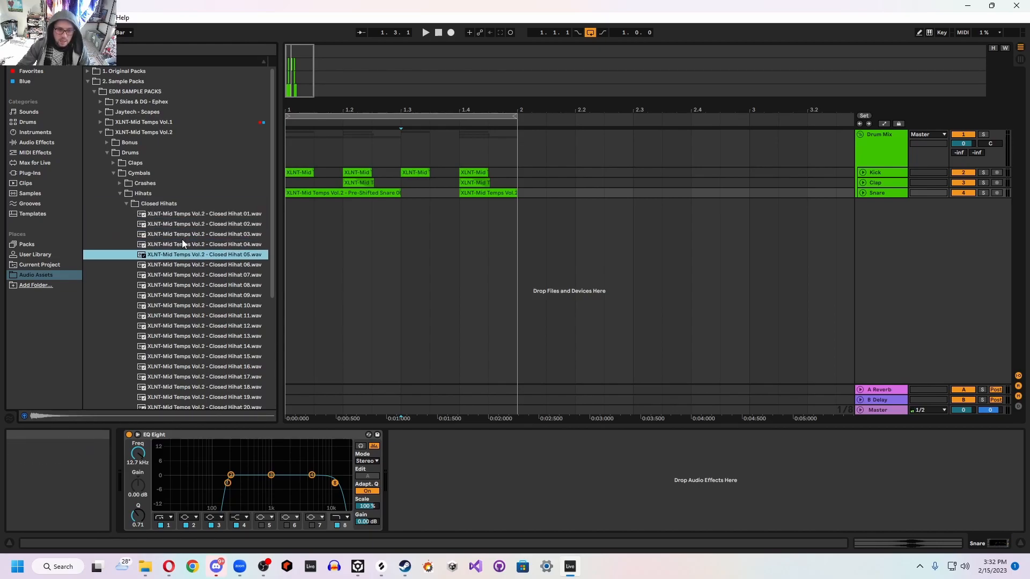
Step: Add an audio track below Snare in the Drum Mix group and place the Closed Hihat 04 sample on it at 1.1.3
left_click(885, 197)
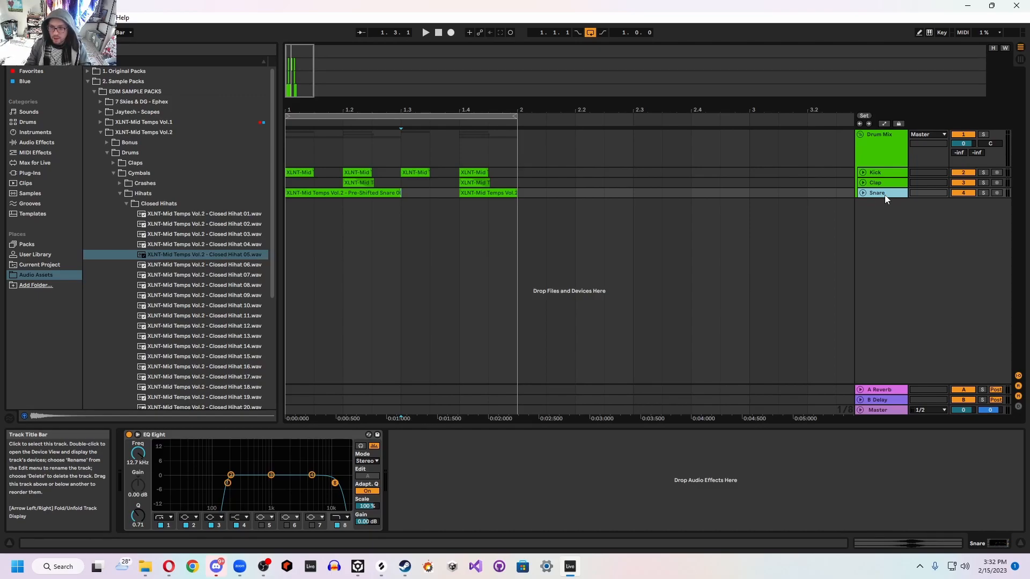
key("ctrl+t")
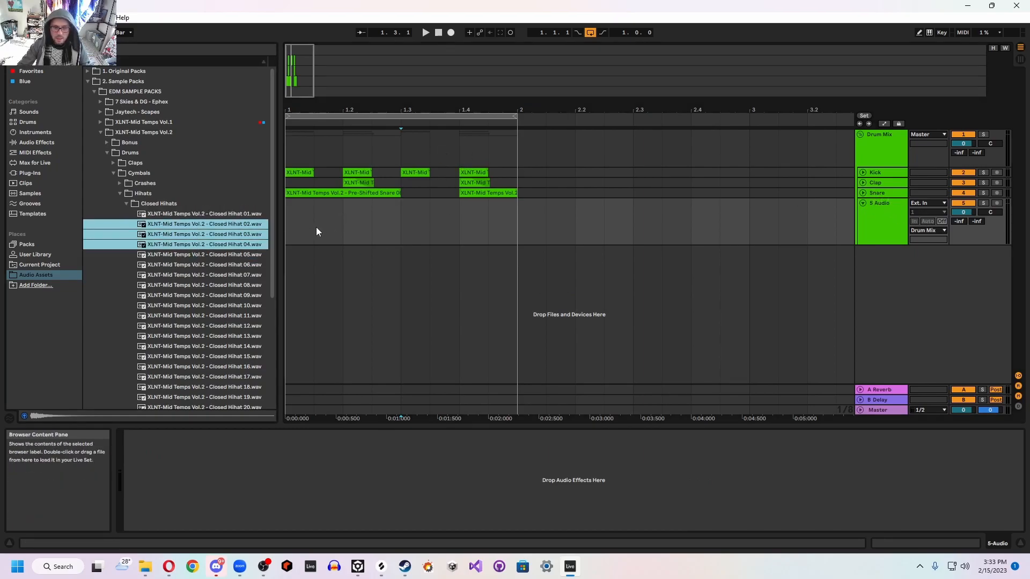
left_click(249, 244)
left_click_drag(249, 244, 322, 220)
key("plus")
key("space")
left_click(304, 220)
key("space")
Step: Consolidate the hi-hat track from 1.1.1 to 1.2.1 into one clip and duplicate it three times to fill the bar
left_click_drag(311, 214, 320, 220)
key("space")
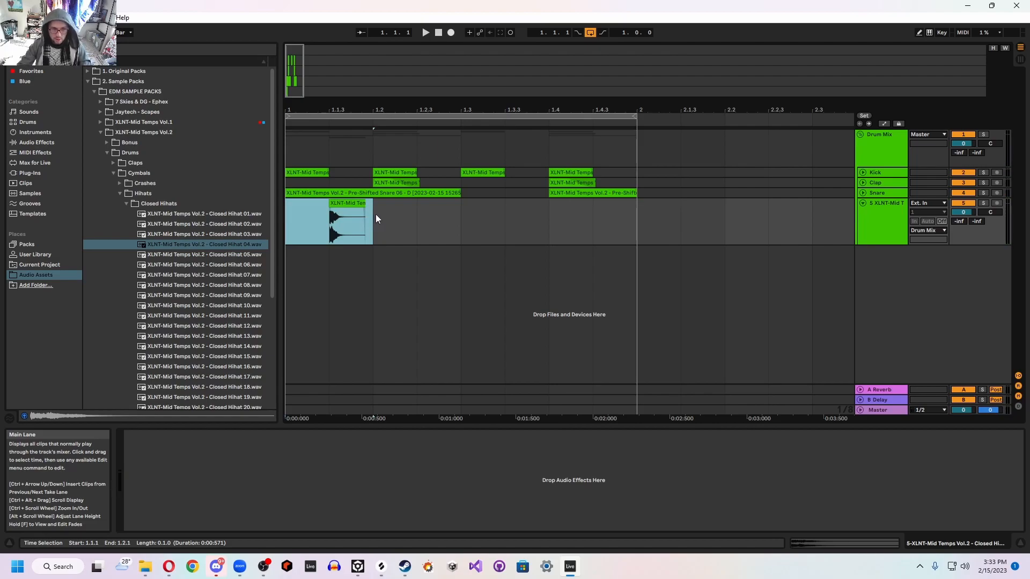
key("ctrl+j")
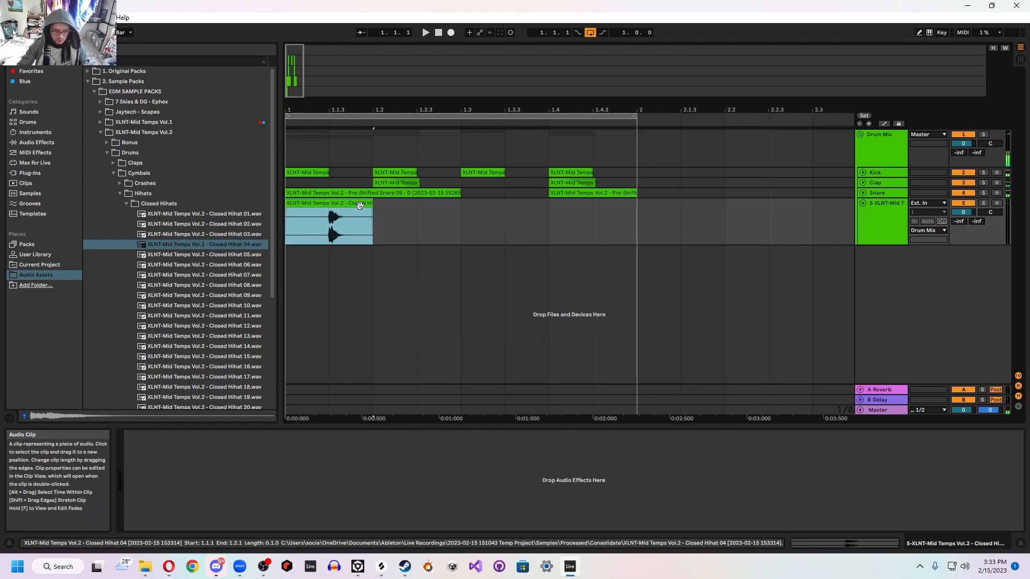
key("ctrl+d")
key("ctrl+d")
key("ctrl+d")
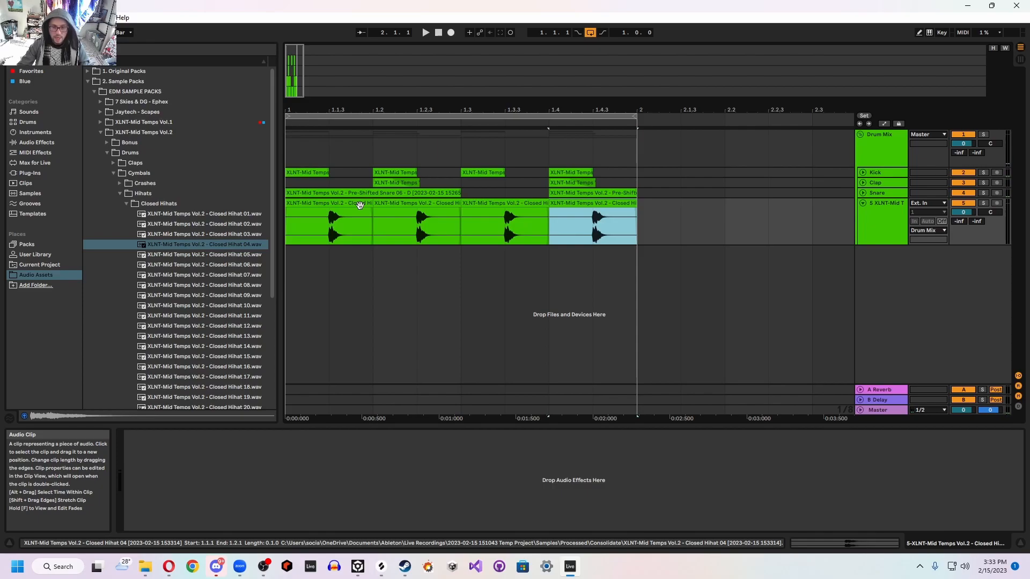
Step: Play the loop and lower the closed hi-hat track's volume to -4.0 dB
key("space")
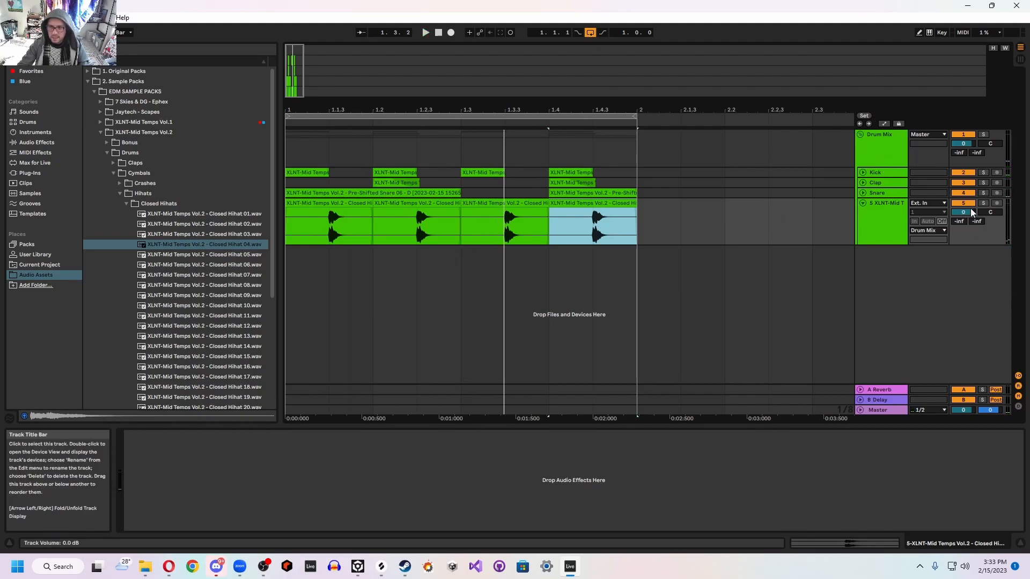
left_click_drag(967, 212, 967, 222)
key("space")
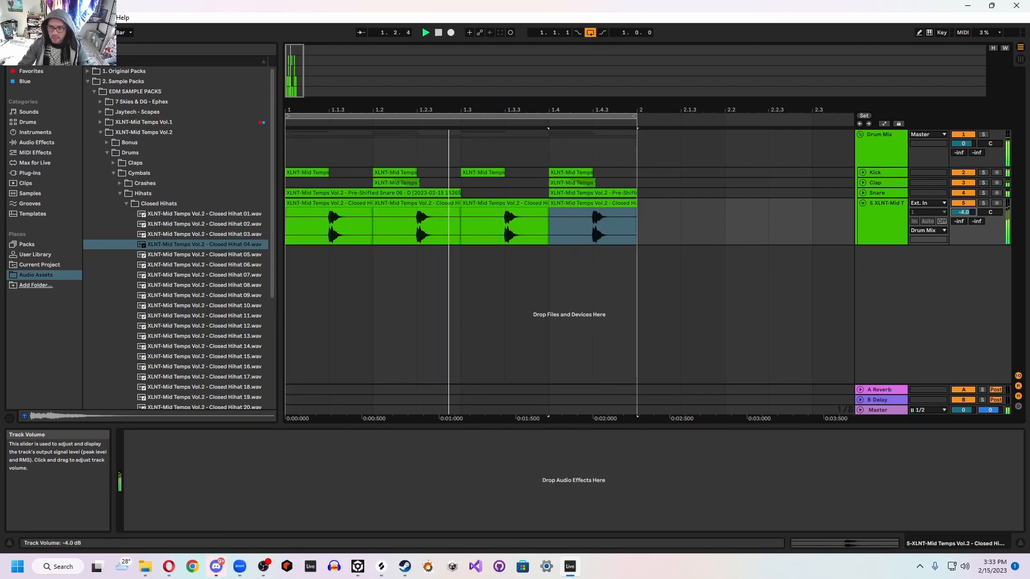
key("space")
Step: Show the Drum Mix group's devices and unfold the Saturator, Glue Compressor and Limiter
left_click(877, 143)
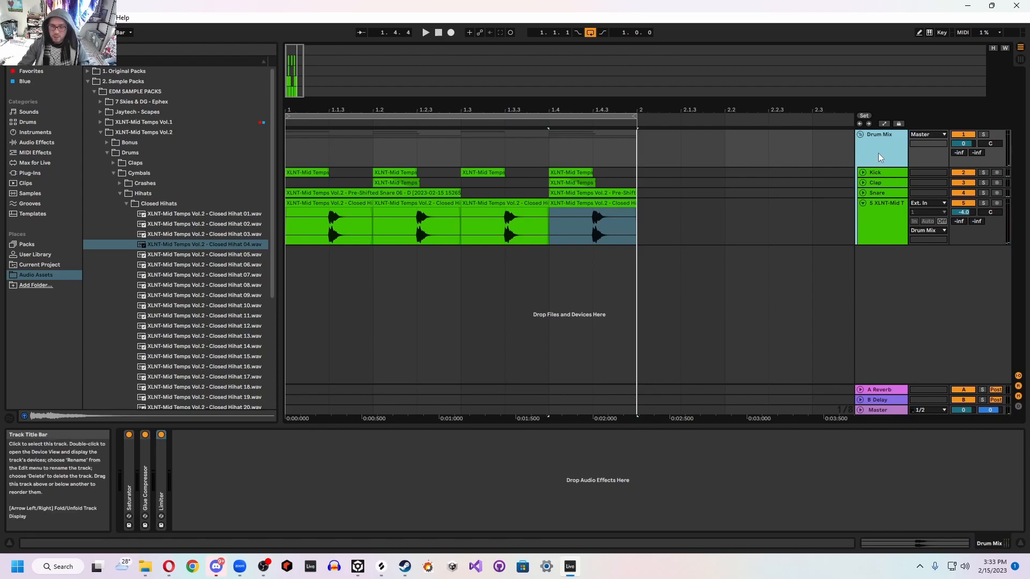
left_click(130, 473)
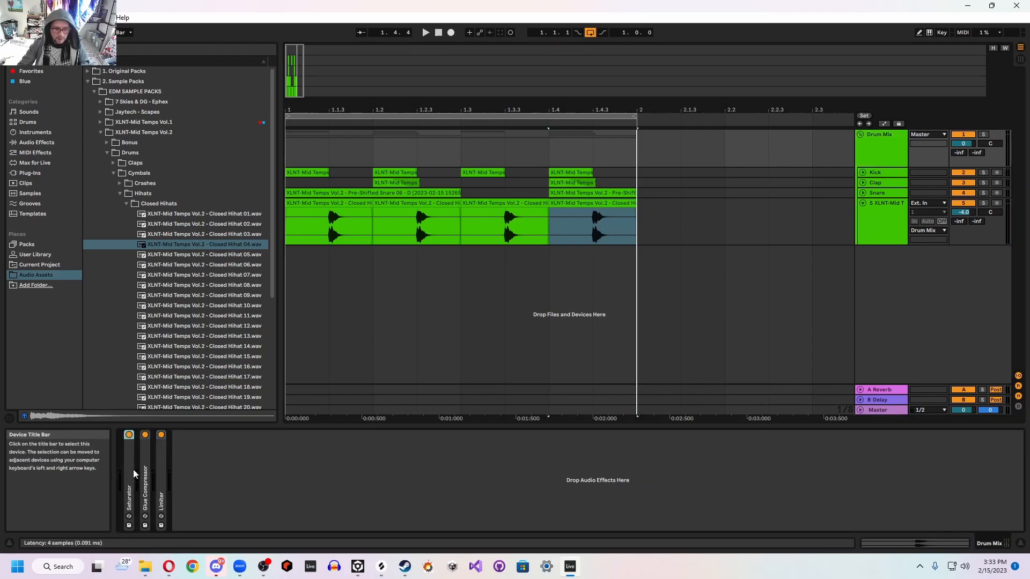
double_click(129, 468)
double_click(256, 455)
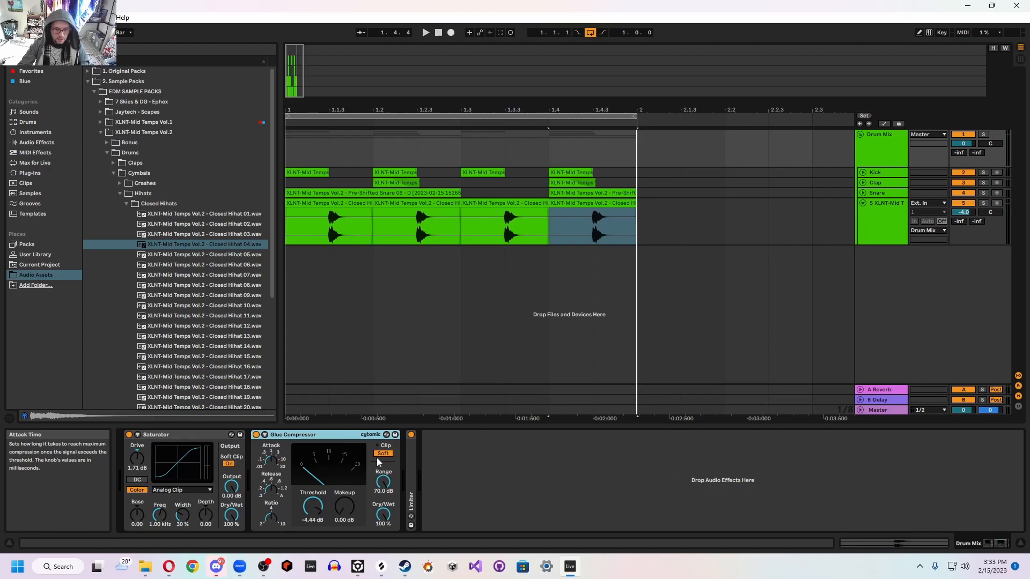
double_click(407, 452)
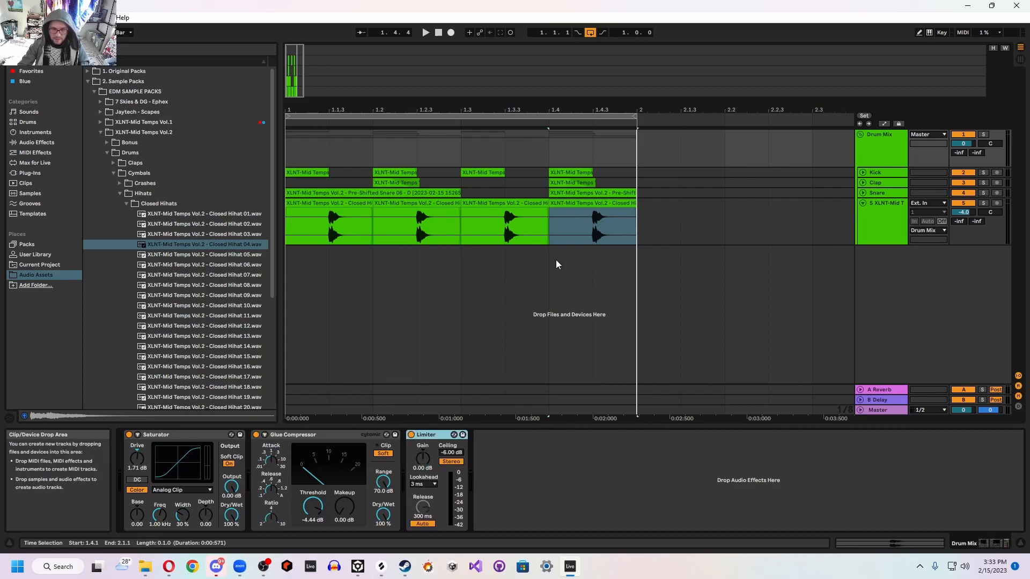
Step: Collapse the Closed Hihats, Hihats and Cymbals folders in the browser
left_click(149, 204)
key("Left")
key("Left")
key("Left")
key("Left")
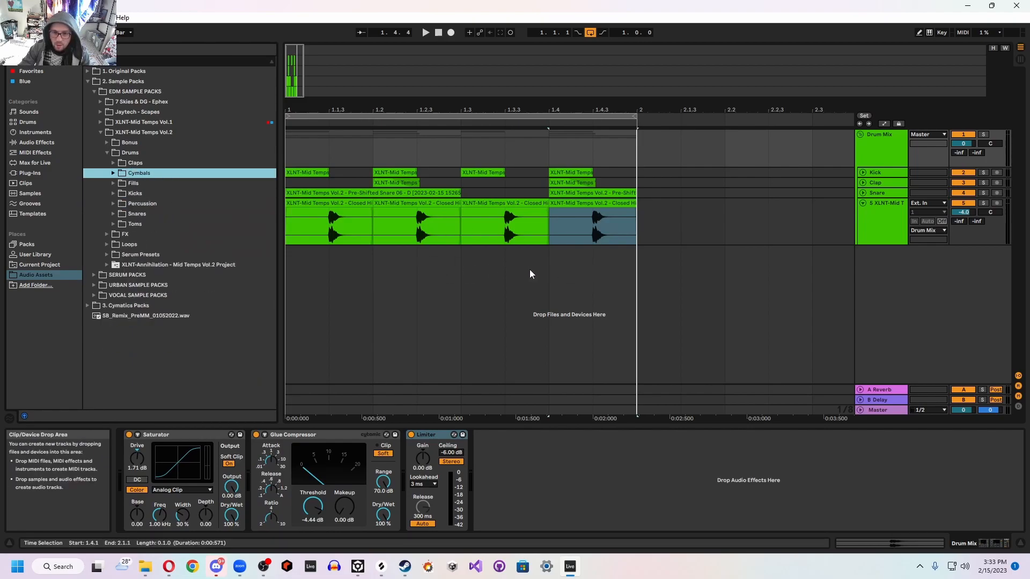
left_click_drag(294, 66, 386, 144)
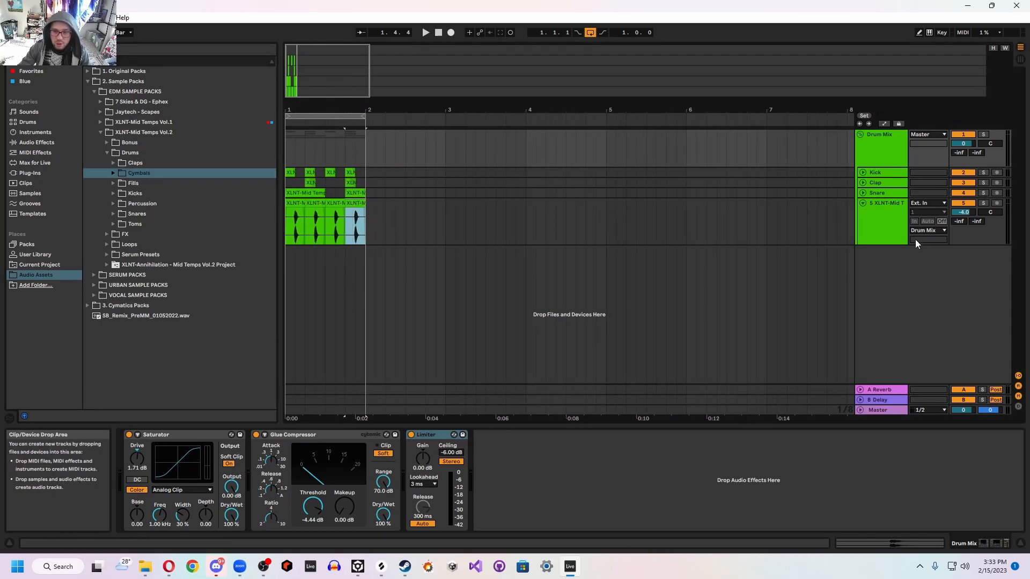
Step: Collapse the closed hi-hat track and insert a new MIDI track below it
left_click(862, 204)
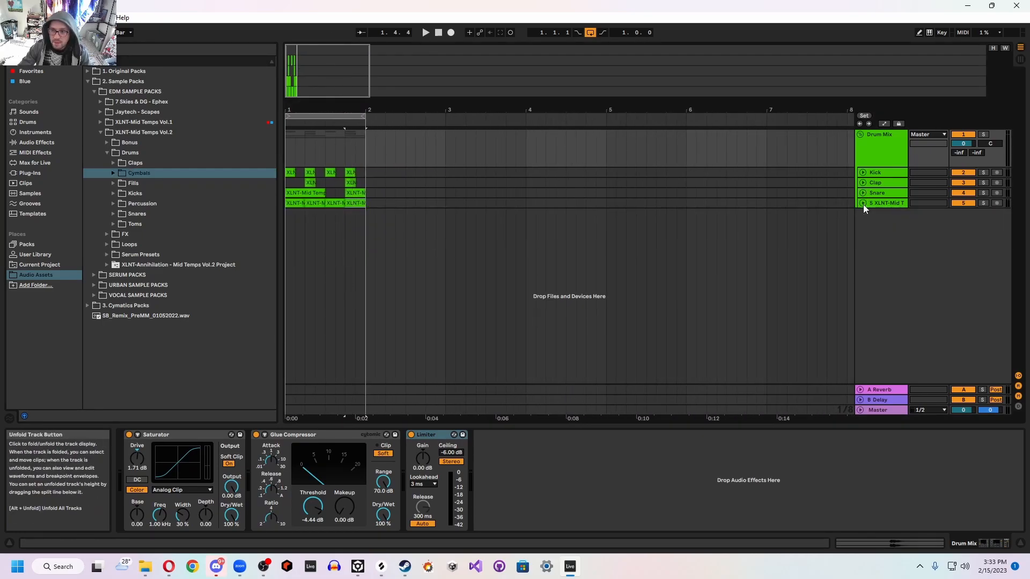
right_click(880, 230)
left_click(903, 241)
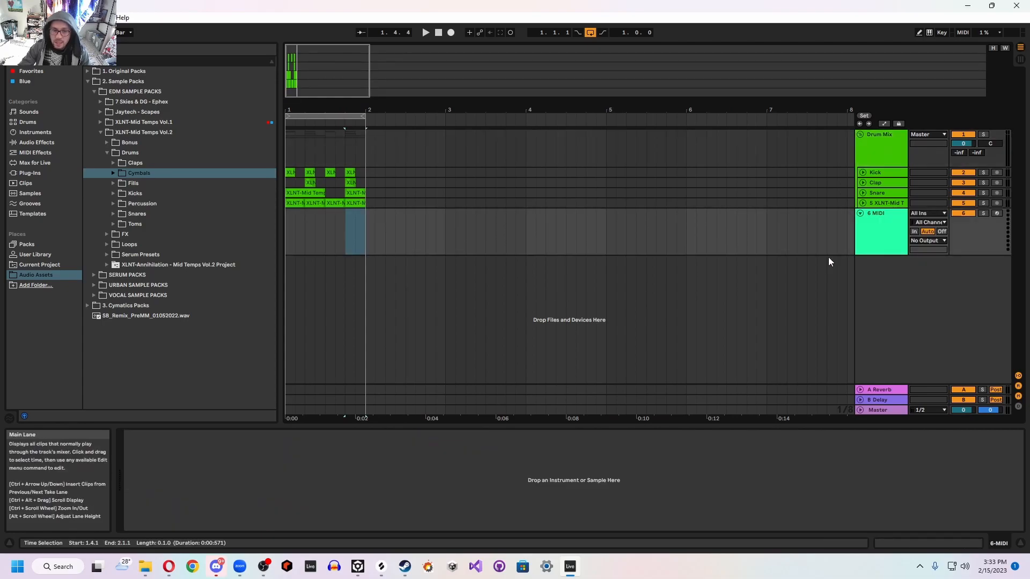
Step: Load the Xfer Records Serum VST3 instrument onto the new MIDI track and move its window clear of the browser
left_click(38, 173)
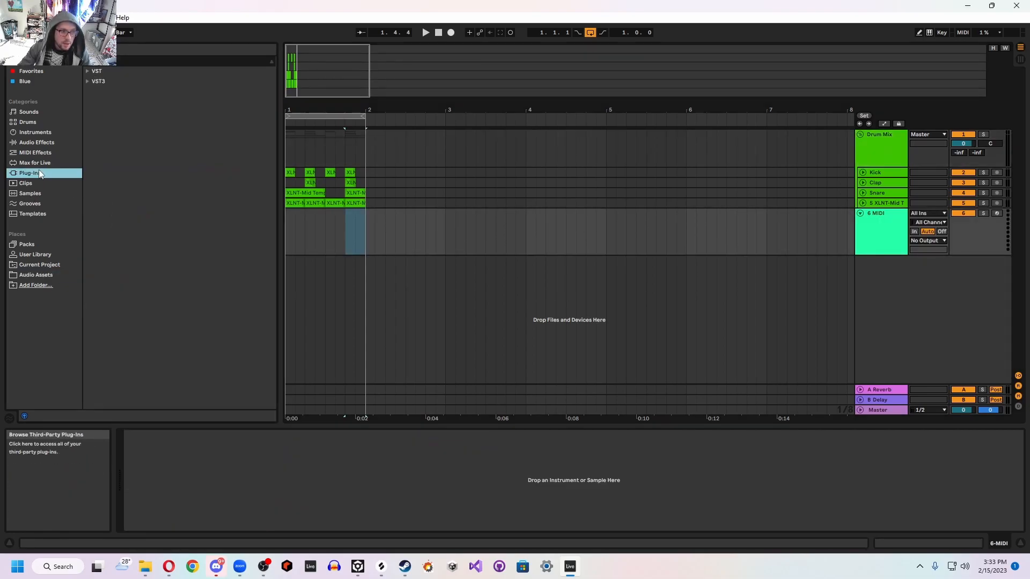
left_click(106, 81)
left_click(120, 110)
left_click_drag(122, 122, 905, 252)
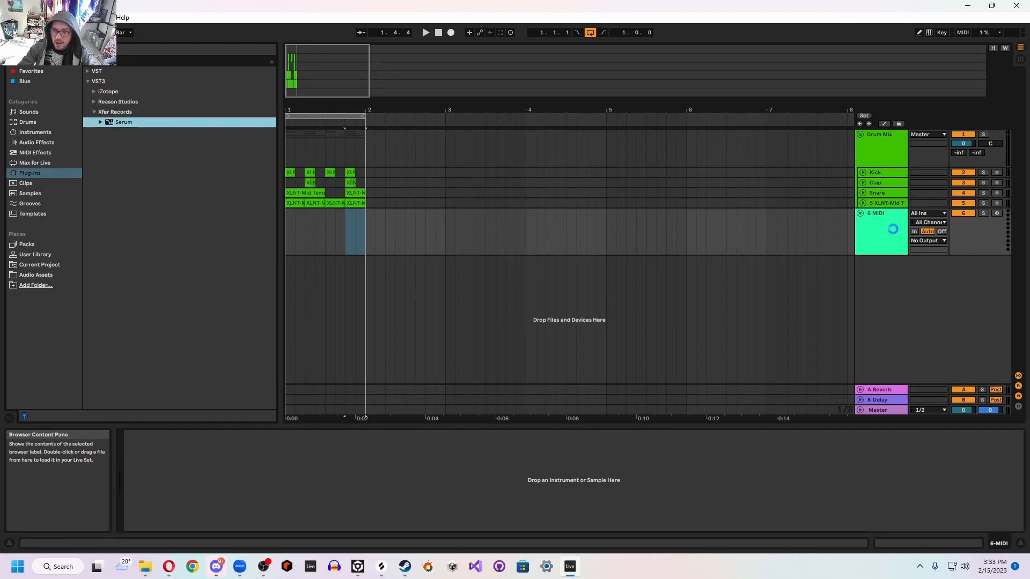
left_click_drag(236, 41, 604, 60)
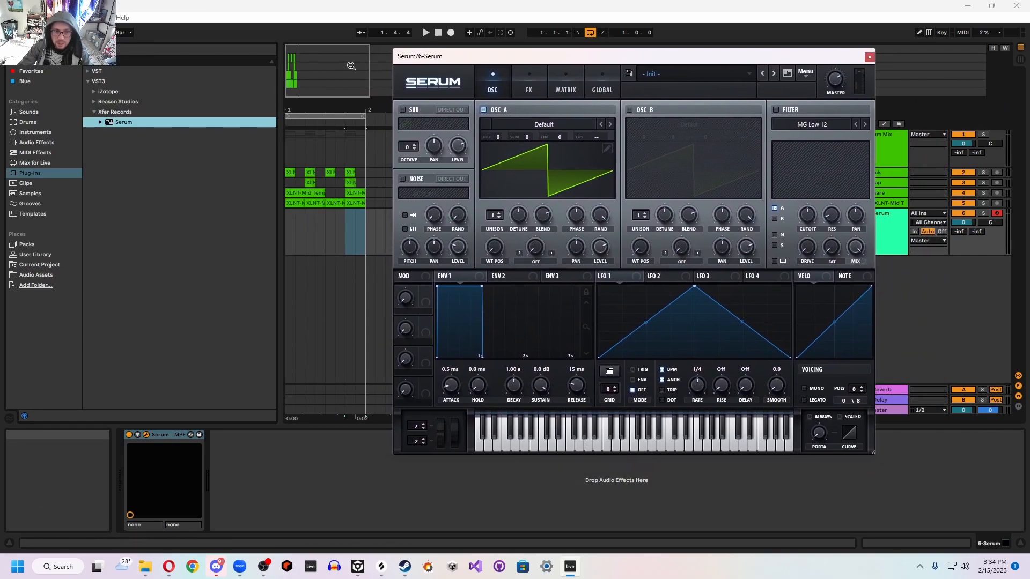
Step: Insert an empty one-beat MIDI clip at 1.1.1 on the Serum track and close the Serum window
left_click_drag(345, 81, 332, 140)
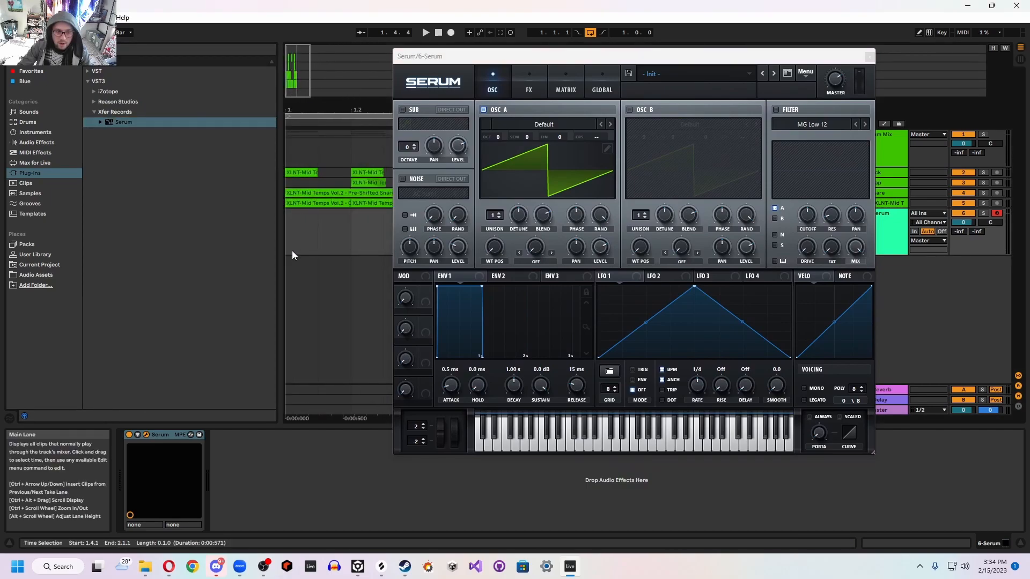
right_click(314, 214)
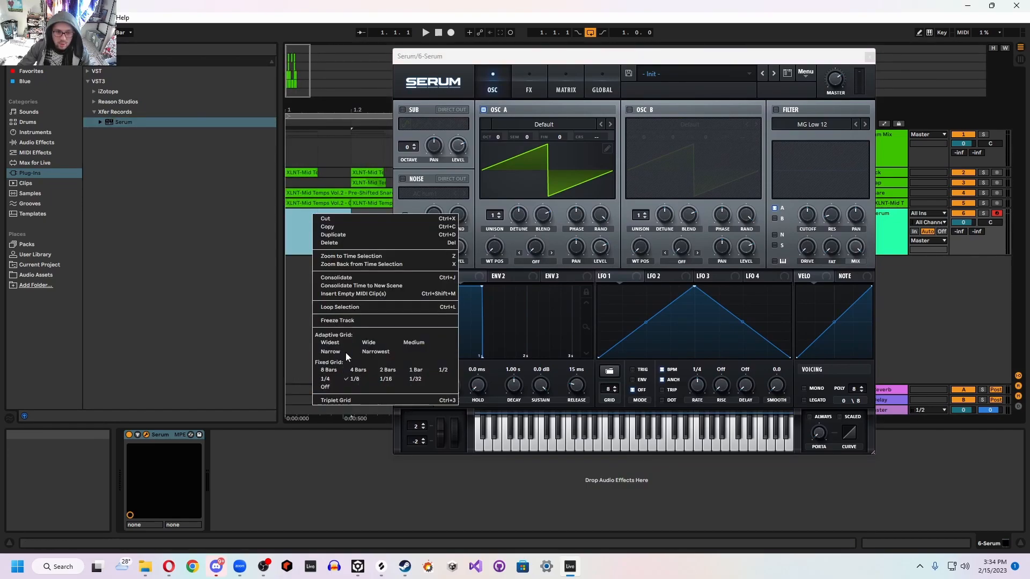
left_click(366, 294)
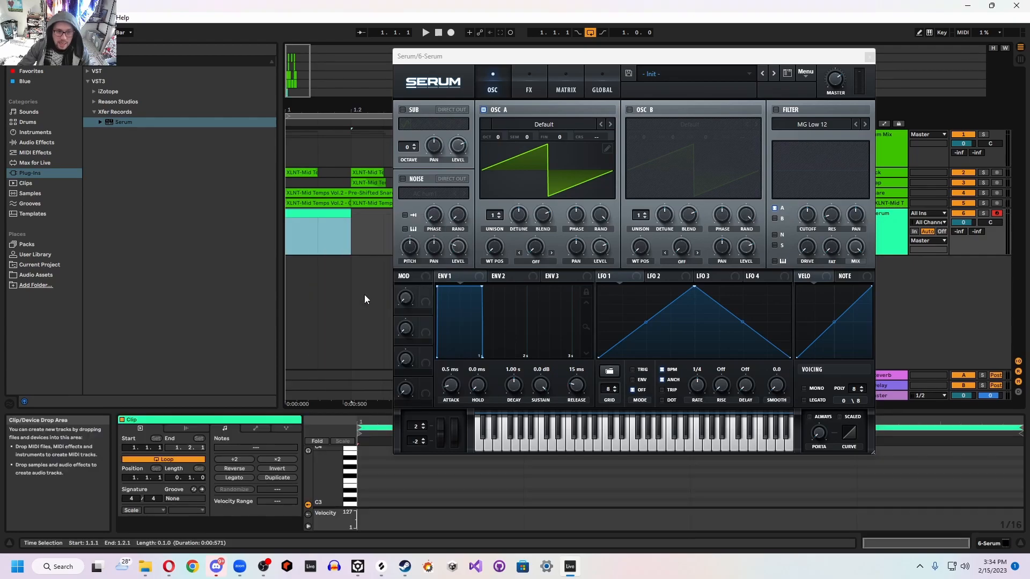
left_click(869, 57)
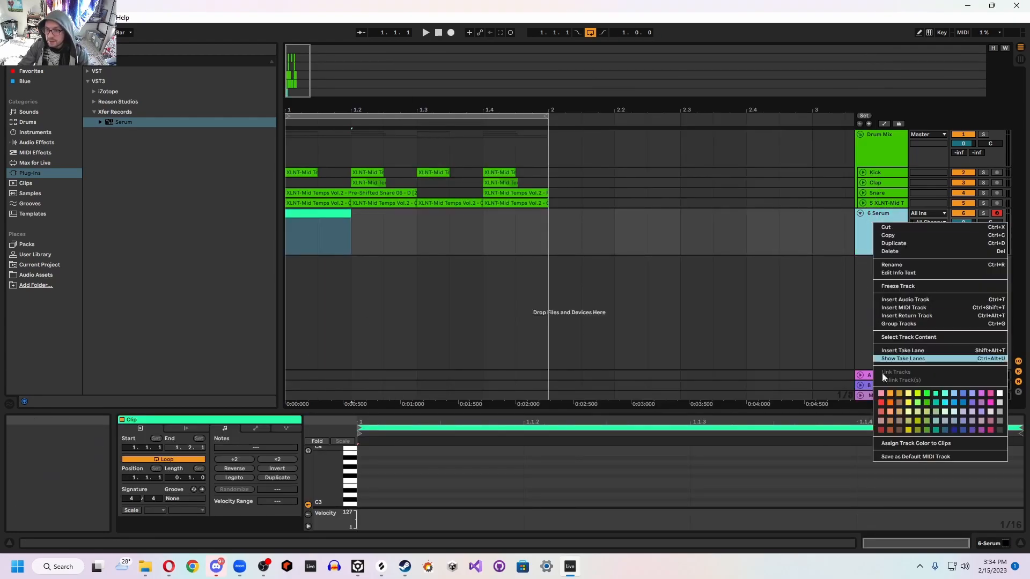
Step: Color the Serum track and its clip red, and rename the track Bassline
left_click(880, 404)
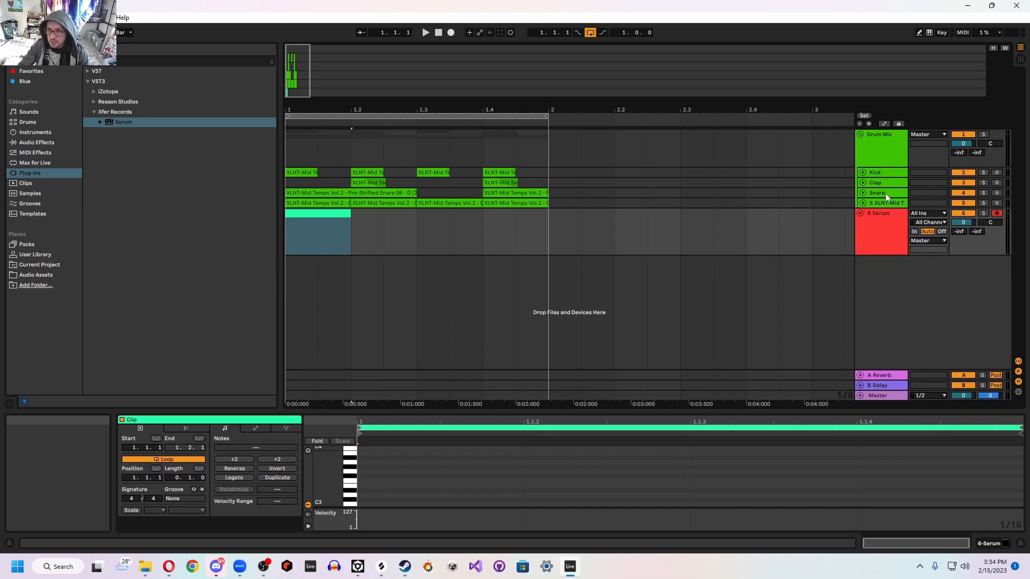
right_click(873, 221)
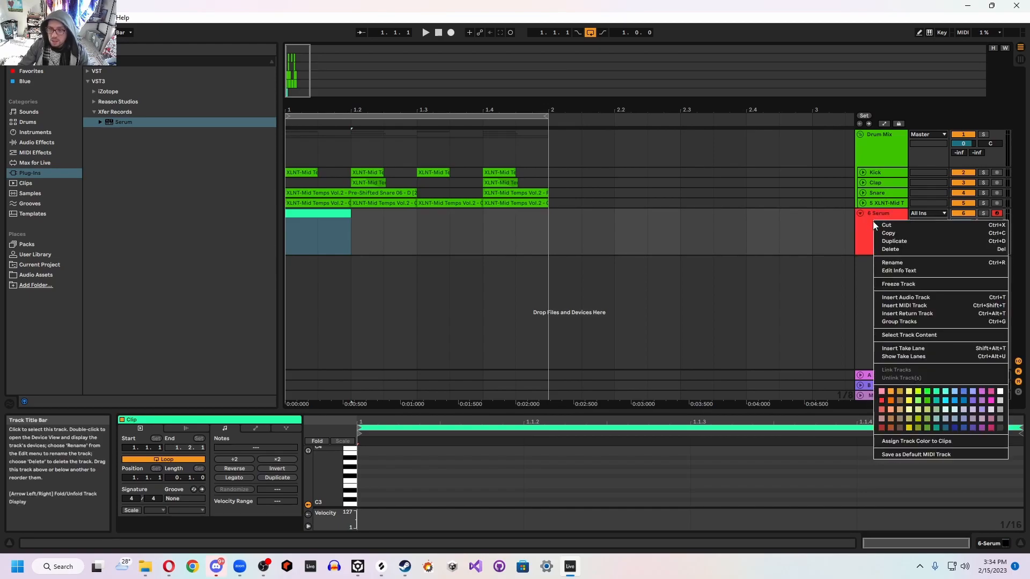
left_click(904, 441)
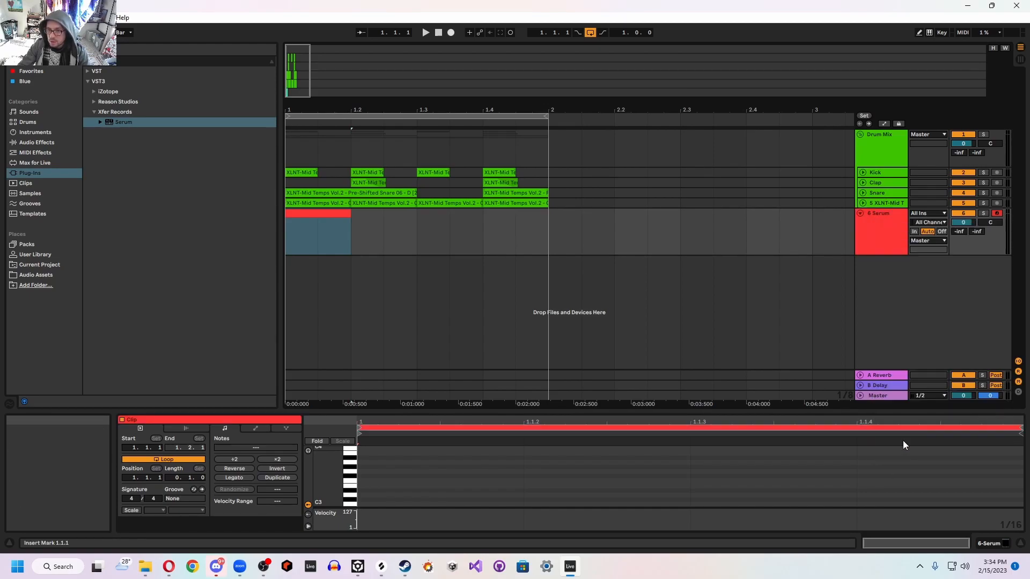
left_click(871, 213)
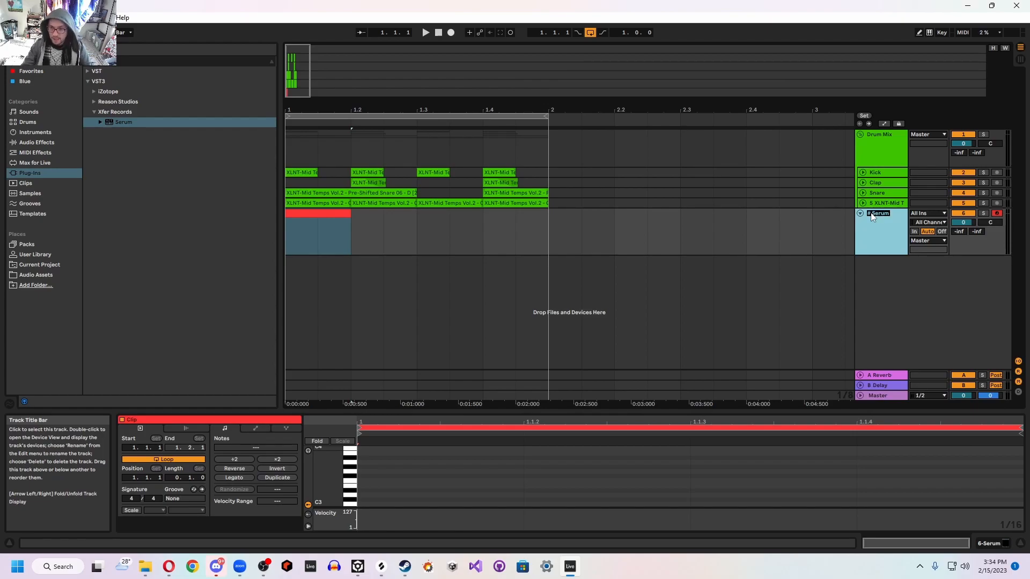
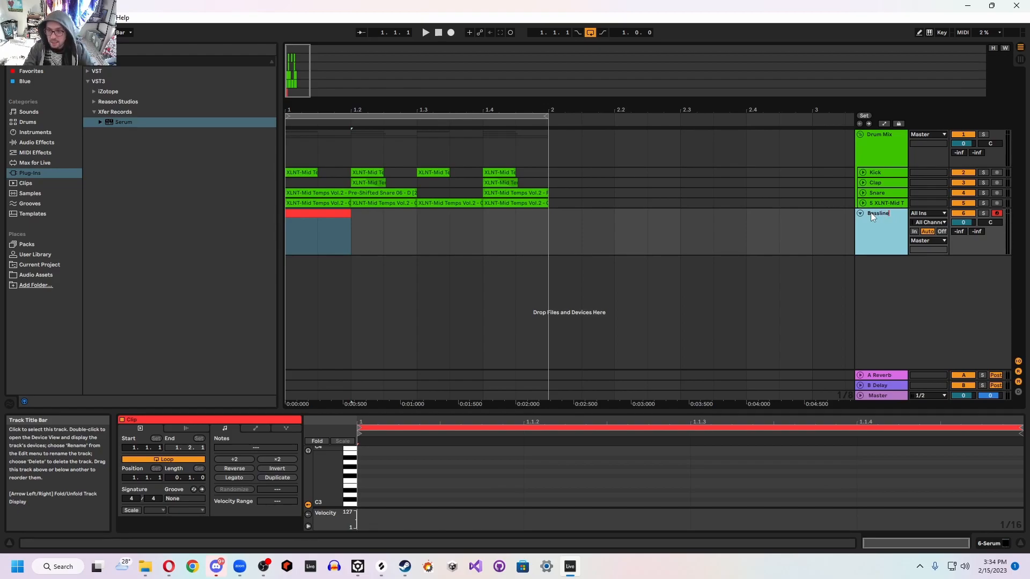
key("Return")
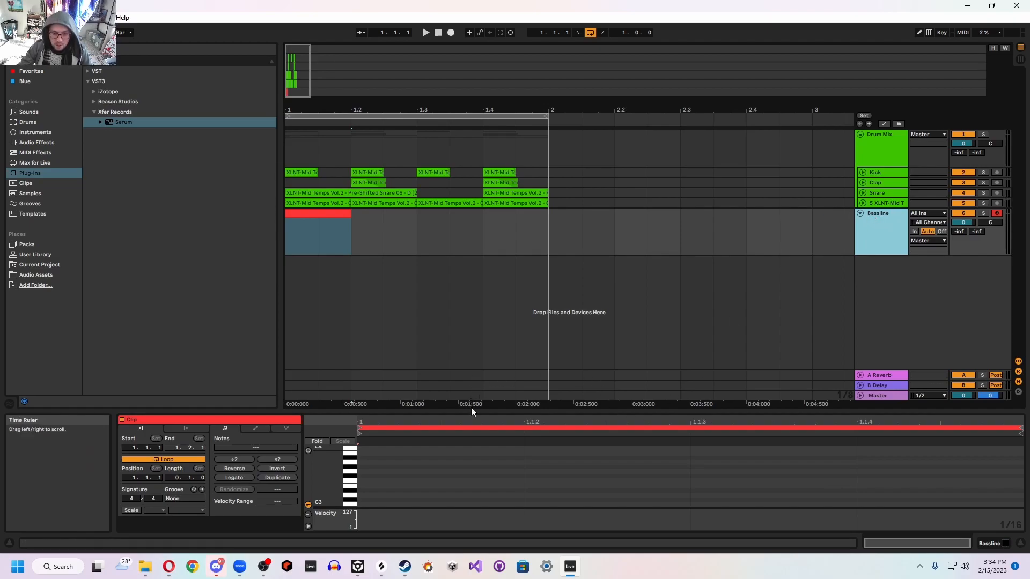
Step: Add a sixteenth note at 1.1.2 in the bassline clip, tune it to F1 and audition it
left_click_drag(472, 414, 423, 183)
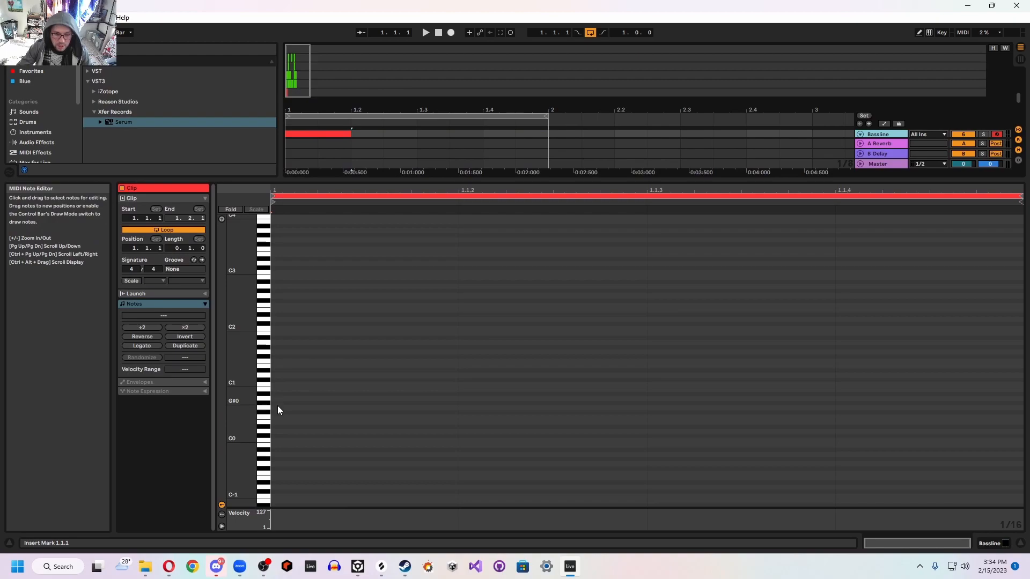
double_click(287, 352)
left_click_drag(294, 353, 465, 352)
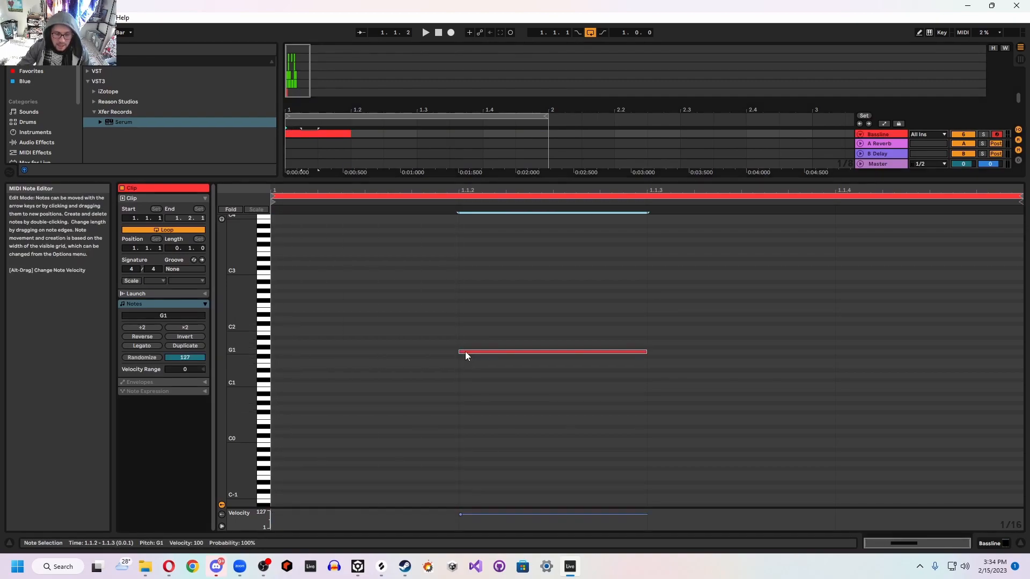
mouse_move(474, 352)
left_mouse_down()
mouse_move(475, 382)
mouse_move(475, 349)
left_mouse_up()
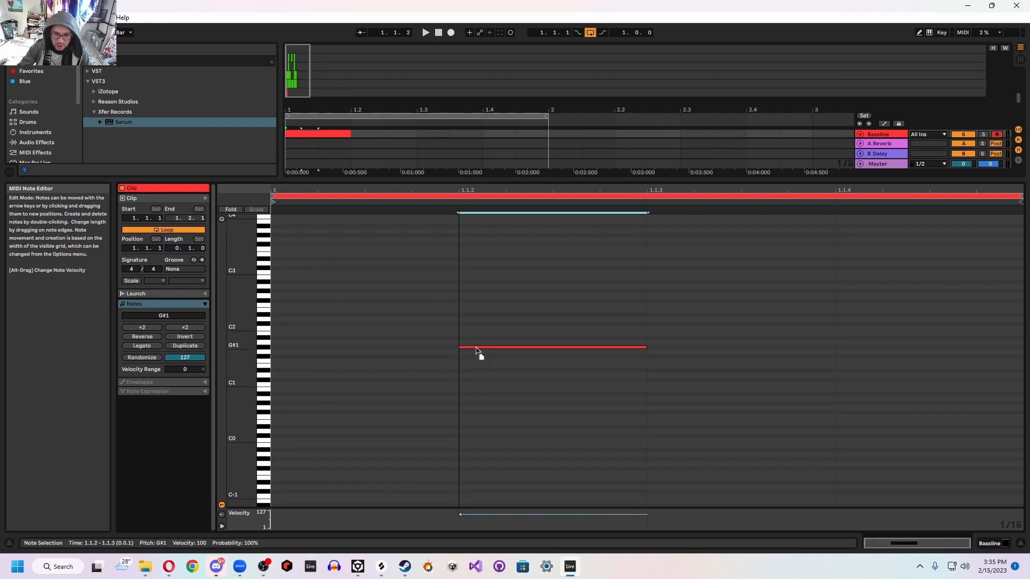
mouse_move(476, 349)
left_mouse_down()
mouse_move(479, 380)
mouse_move(479, 366)
left_mouse_up()
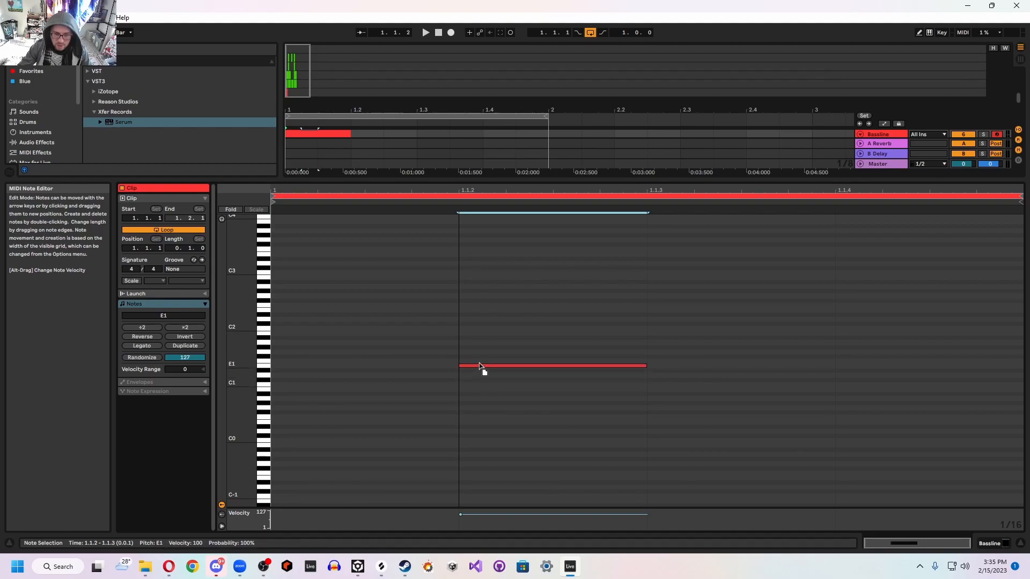
left_click_drag(479, 366, 480, 361)
key("space")
key("space")
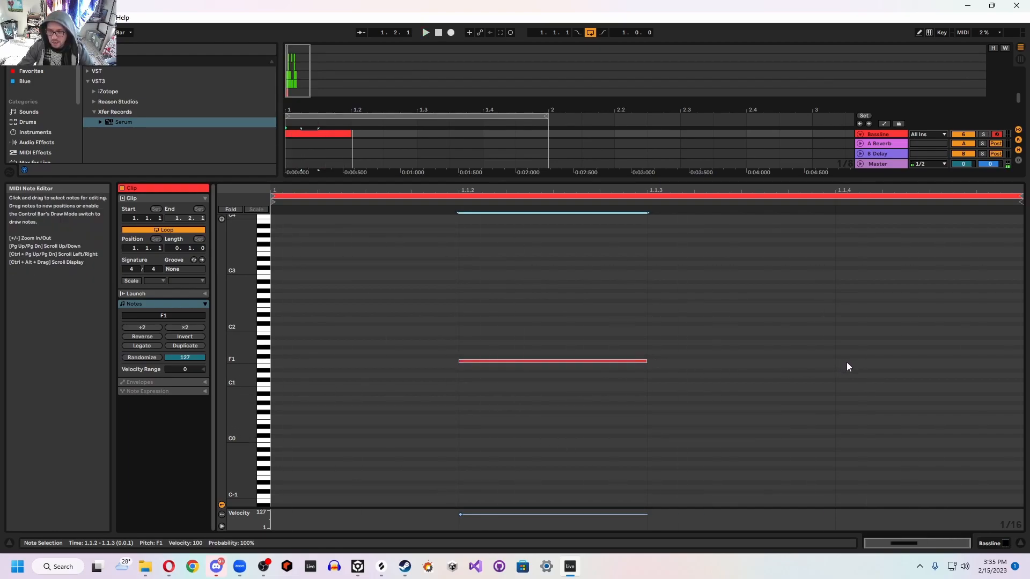
Step: Duplicate the F1 note to 1.1.4 on the 1/16 grid and extend the first note to meet the copy
right_click(542, 358)
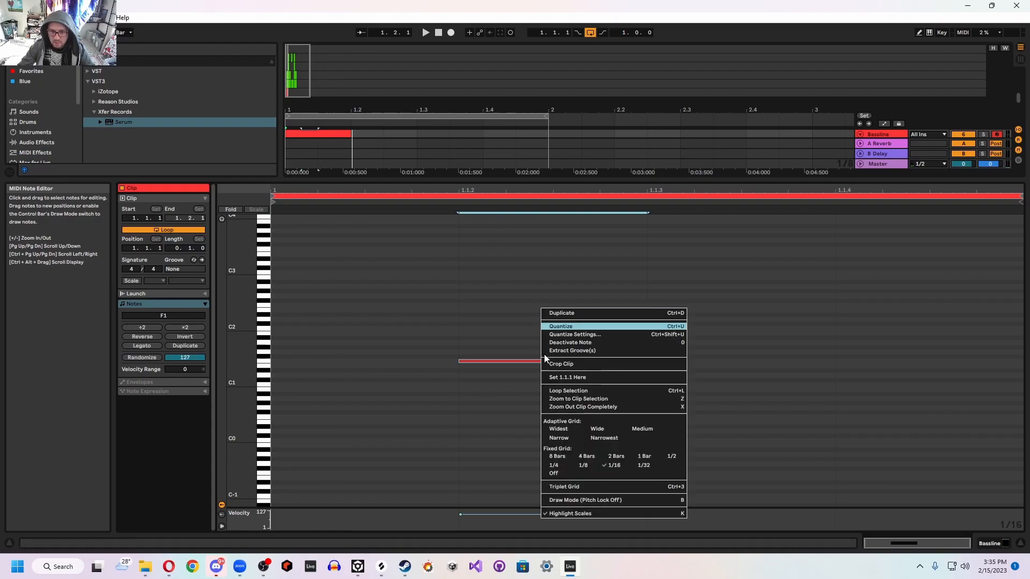
left_click(617, 465)
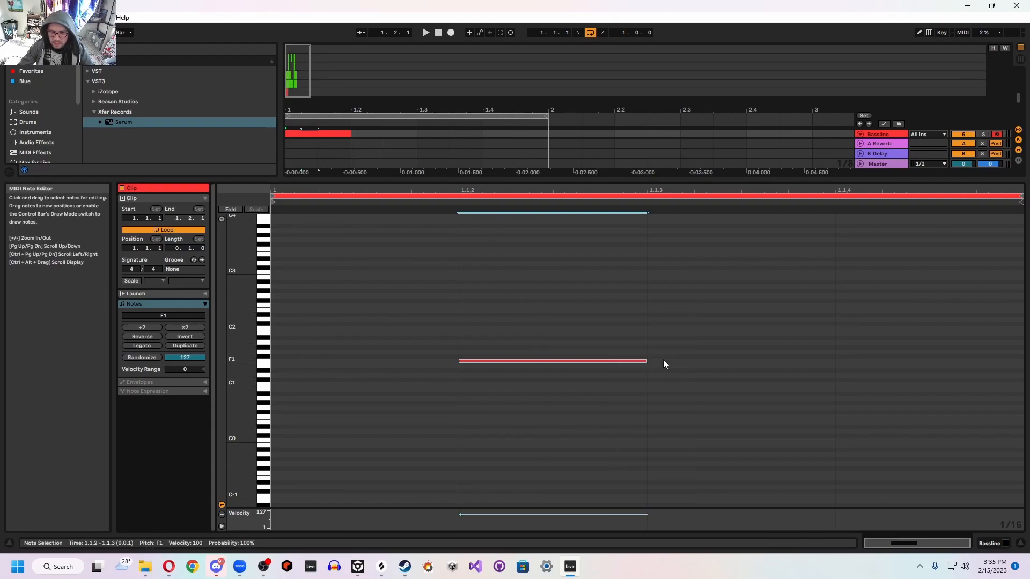
key("ctrl+d")
key("ctrl+d")
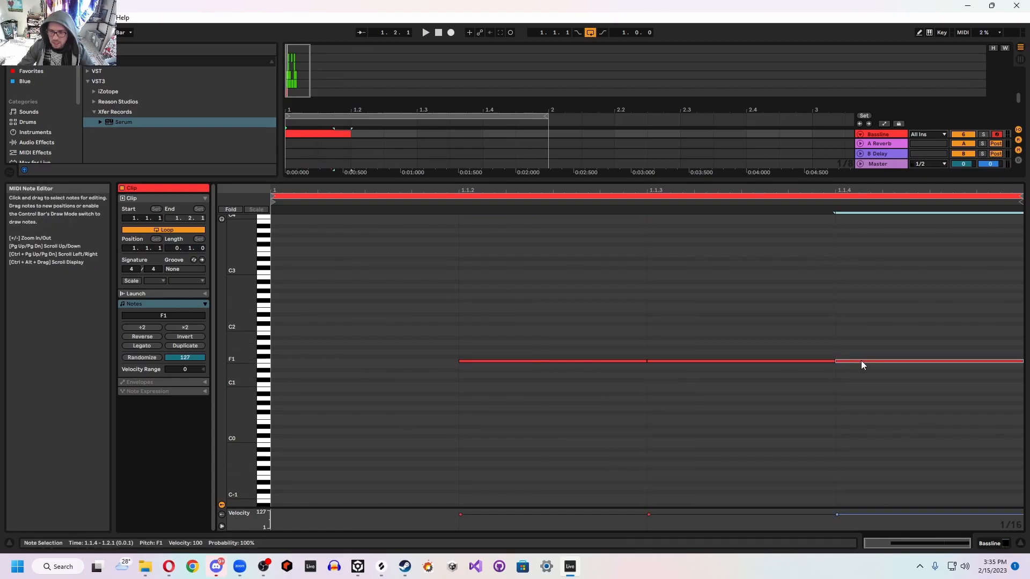
left_click(724, 360)
key("Delete")
left_click_drag(664, 322, 624, 400)
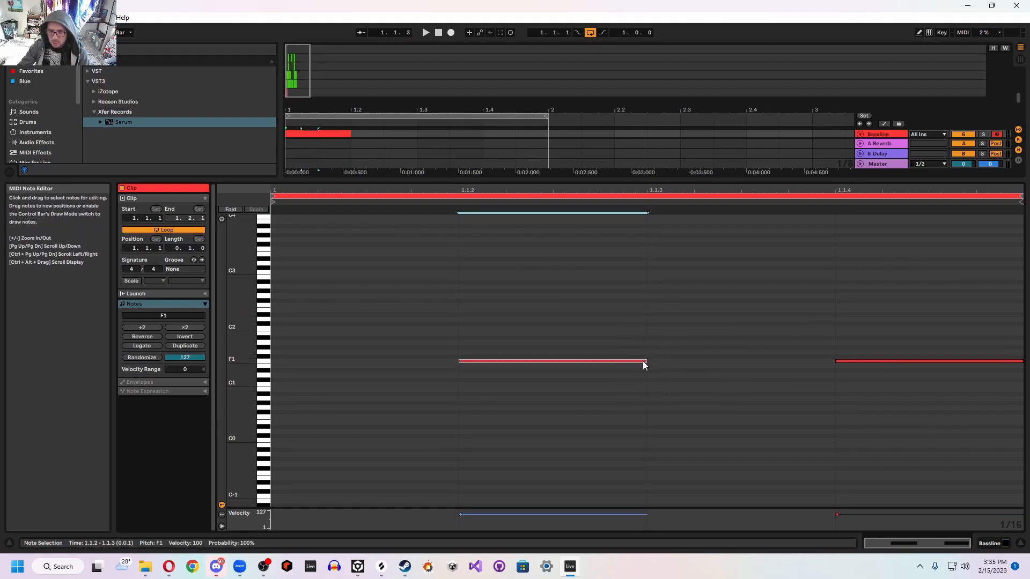
left_click_drag(646, 360, 833, 362)
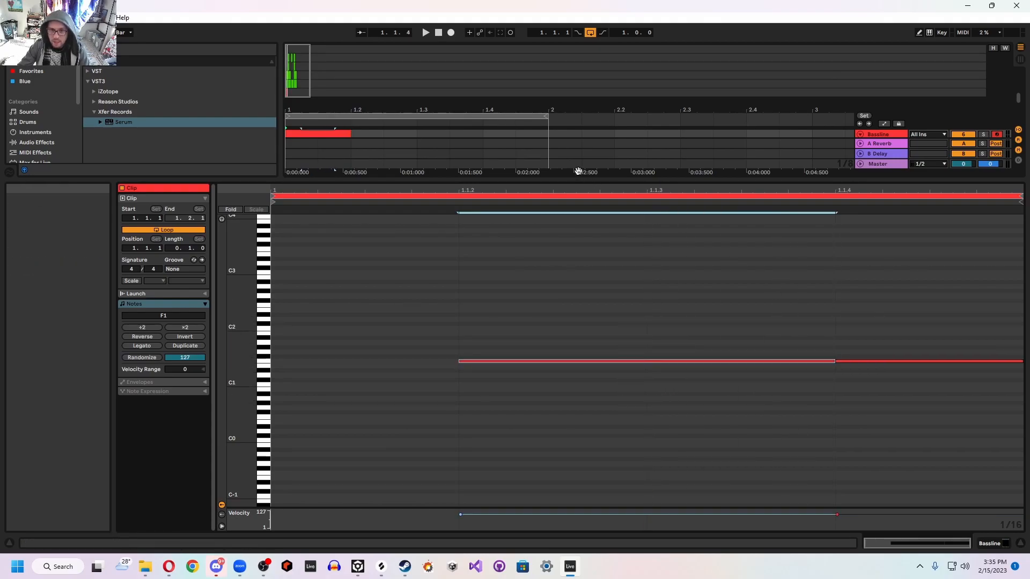
Step: Copy the one-beat bassline clip to beat 1.2 and play it back with the drums
left_click_drag(578, 179, 558, 406)
left_click(418, 237)
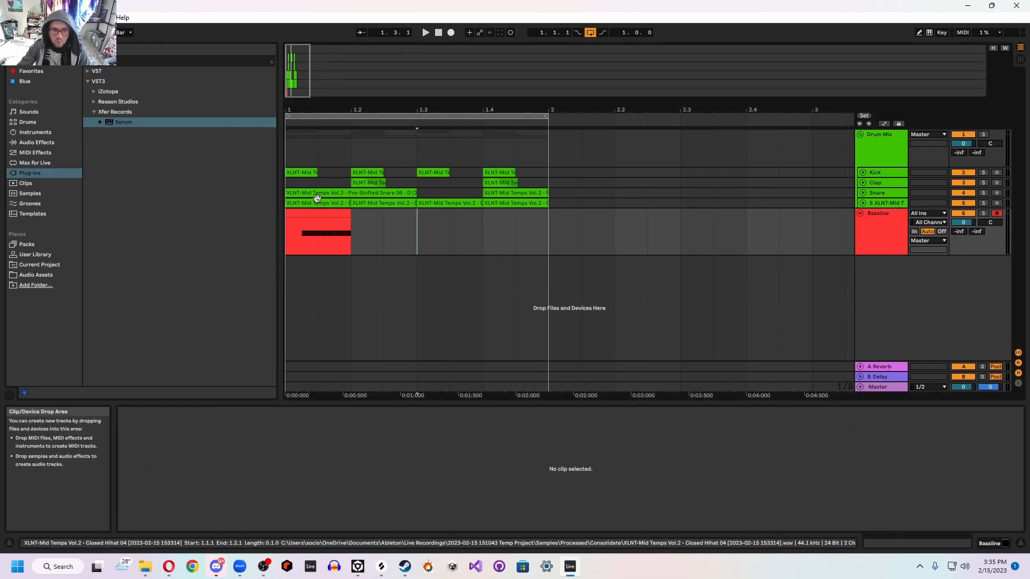
left_click_drag(319, 214, 386, 214)
left_click(302, 213)
key("space")
key("space")
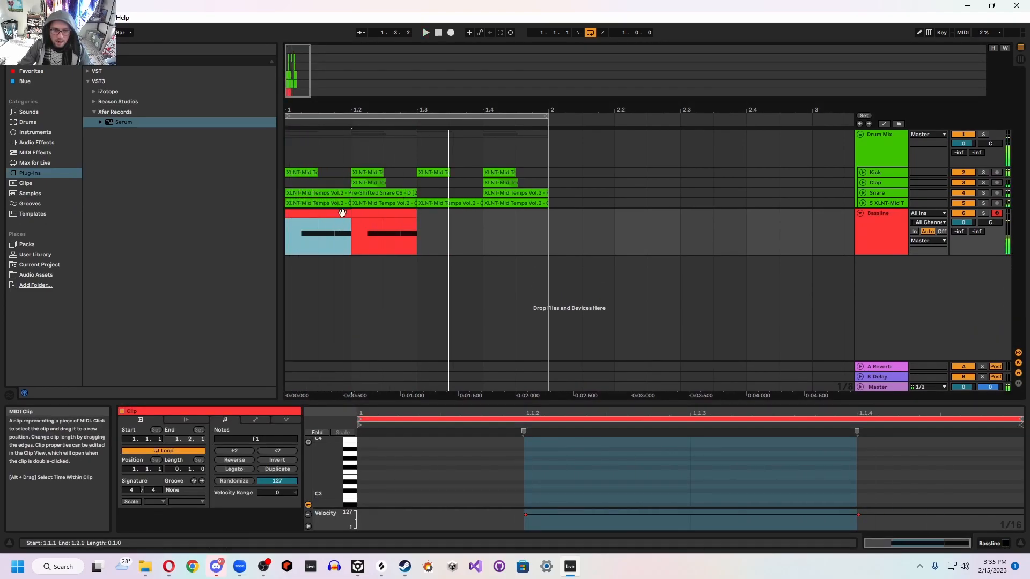
Step: Consolidate the two bassline clips into a single two-beat clip and play it in the enlarged note editor
left_click(391, 214, "shift")
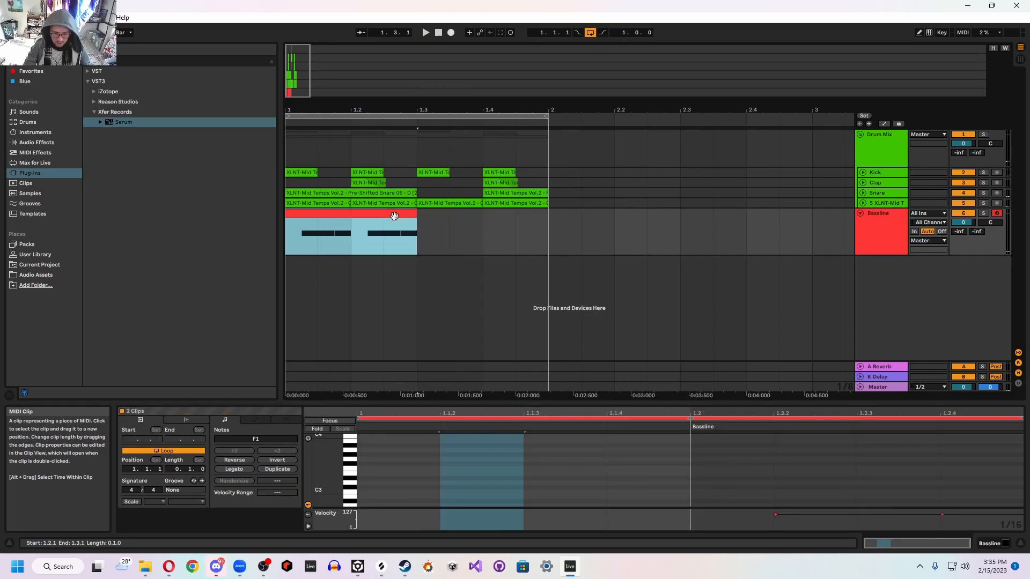
left_click_drag(559, 402, 560, 303)
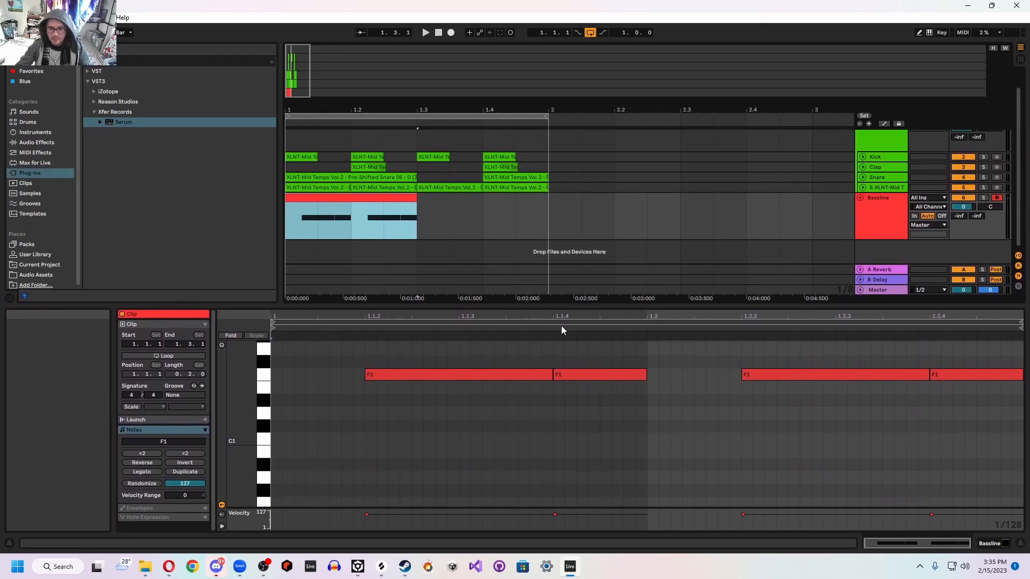
key("space")
Step: Set the note grid to 1/8, shorten the F1 note at 1.2.2 to end at 1.2.3 and audition it
left_click(787, 373)
key("space")
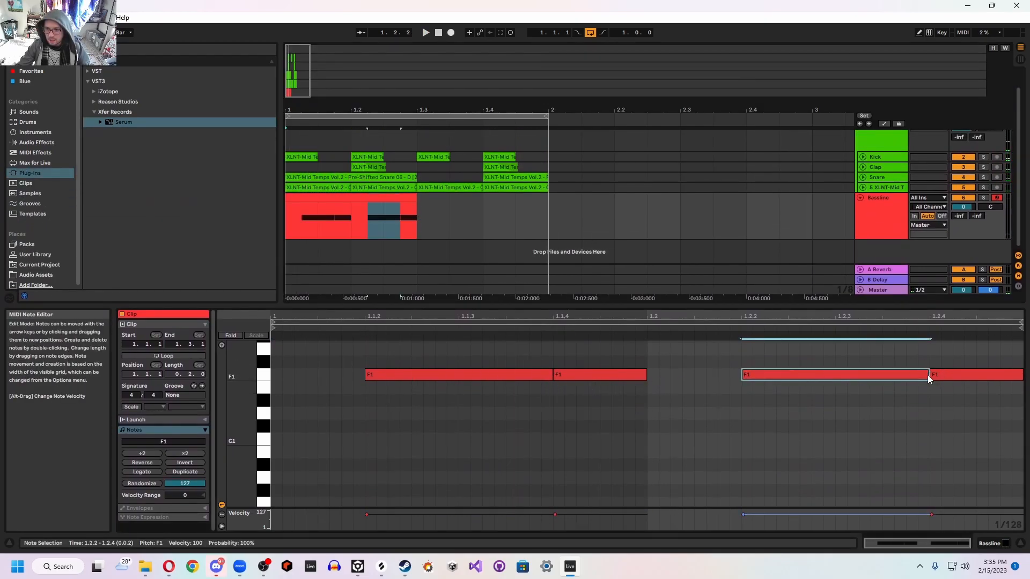
left_click_drag(926, 375, 854, 378)
right_click(856, 377)
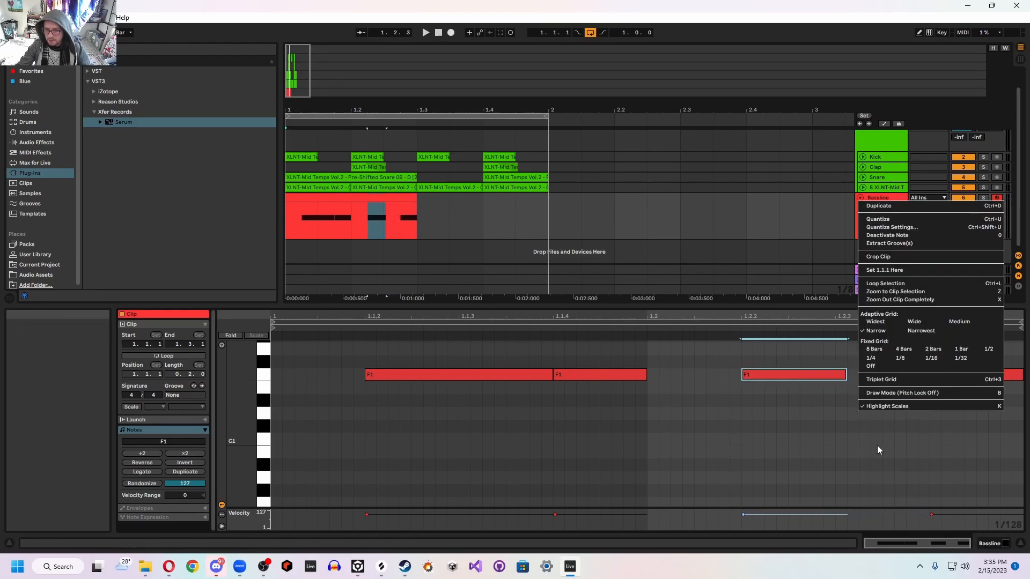
left_click(895, 365)
left_click_drag(846, 374, 834, 374)
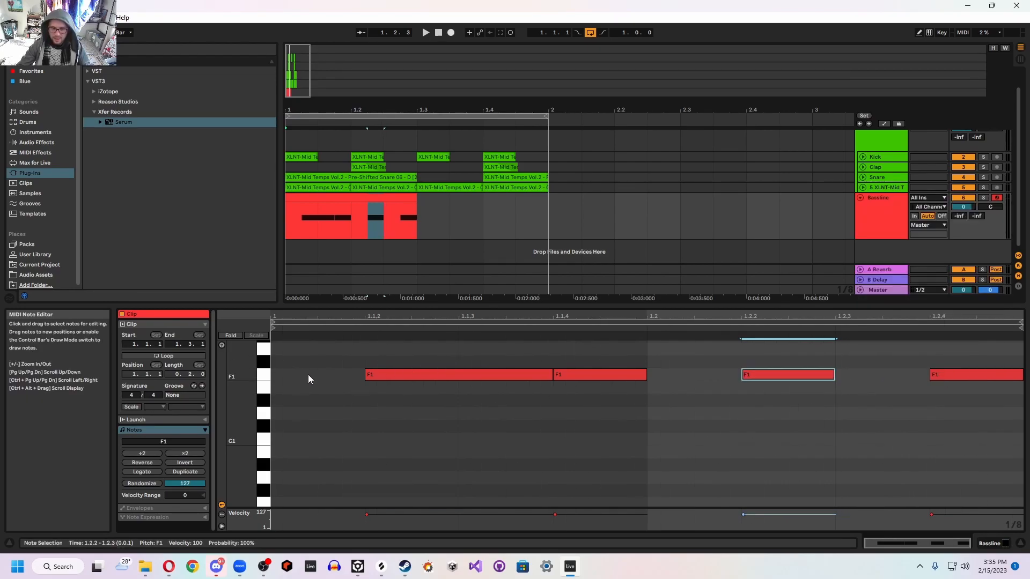
key("space")
key("space")
Step: Duplicate the two-beat bassline clip to beat 1.3 to fill the bar, and play the loop from the start
left_click(448, 236)
left_click(373, 198)
key("ctrl+d")
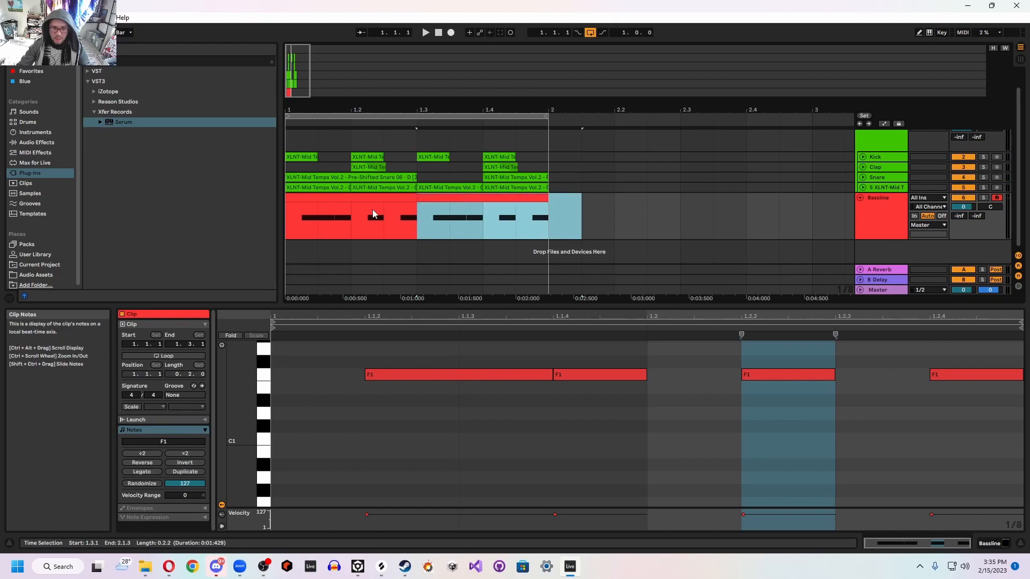
left_click(305, 199)
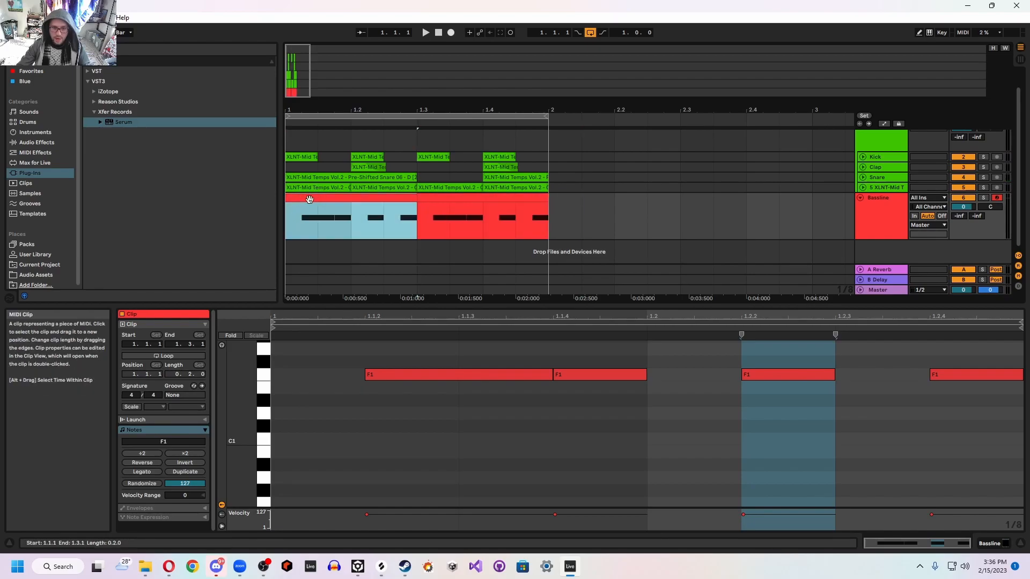
left_click(319, 391)
key("space")
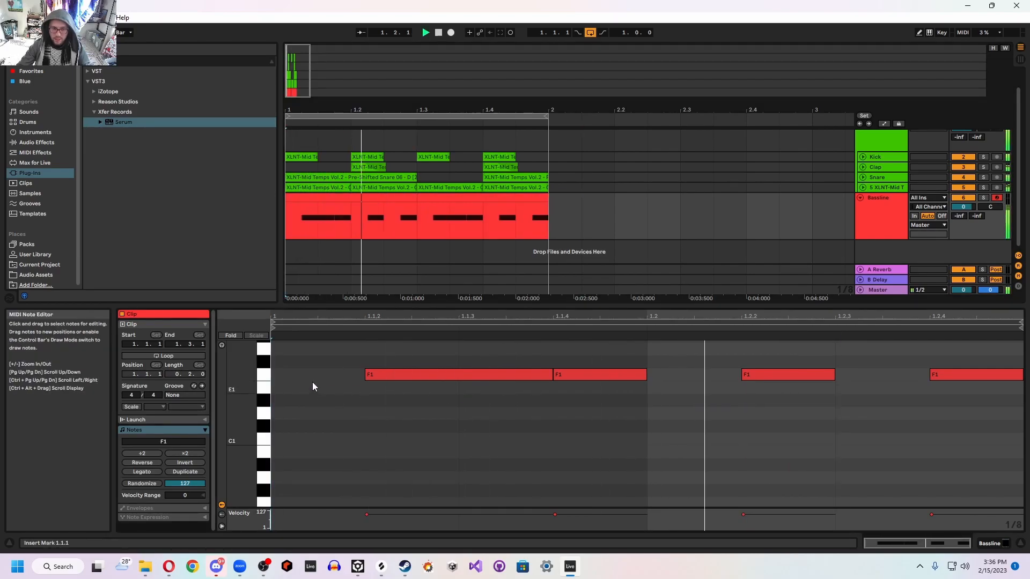
Step: Delete the last beat of the bassline clip, from 1.4 to 2, and play the loop
key("space")
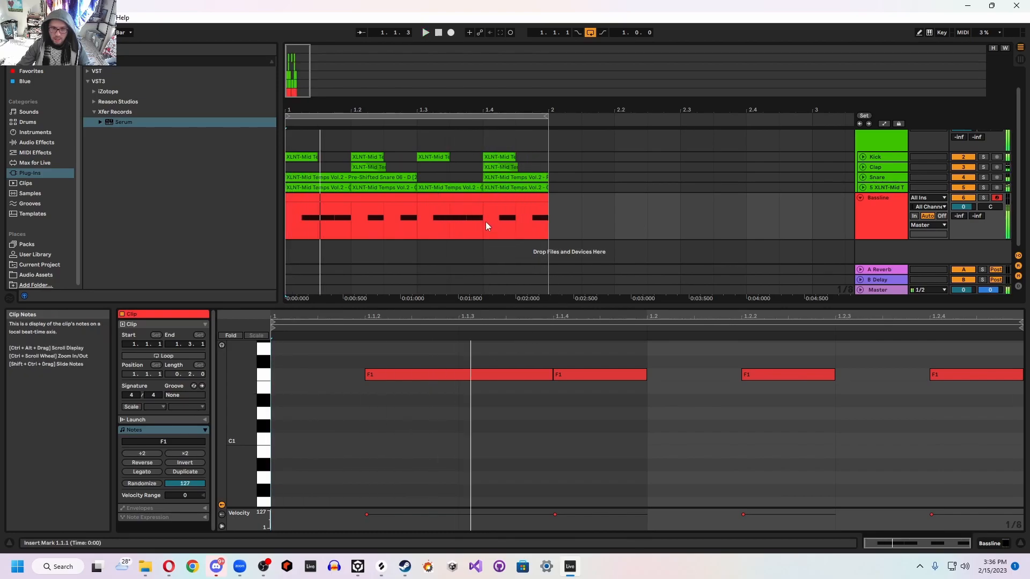
left_click_drag(484, 221, 568, 211)
left_click(516, 230)
key("space")
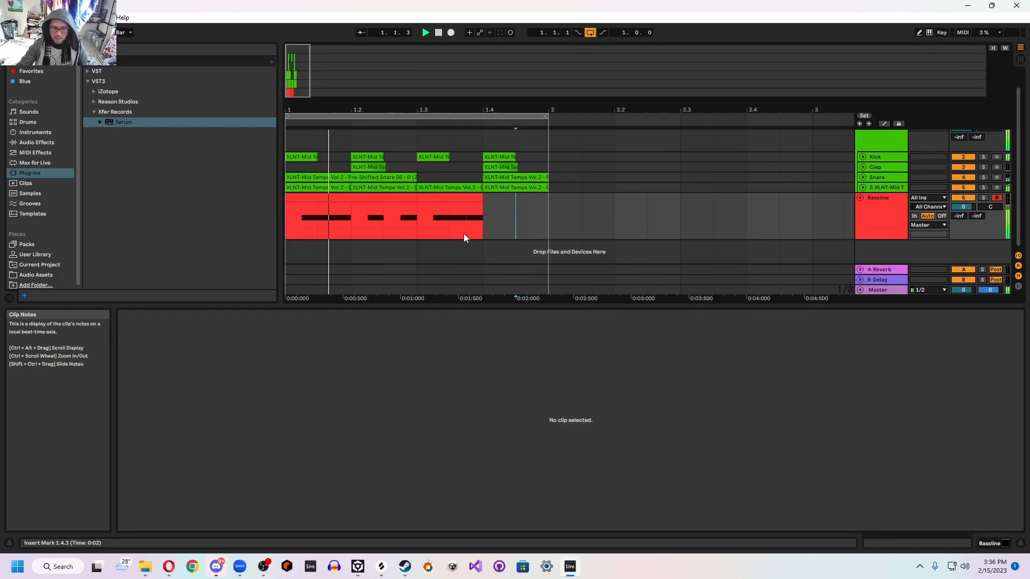
Step: In the bassline clip at beat 1.3, delete the second F1 note, extend the first to the clip's end at 1.4 and audition it
left_click(471, 218)
key("space")
left_click(861, 374)
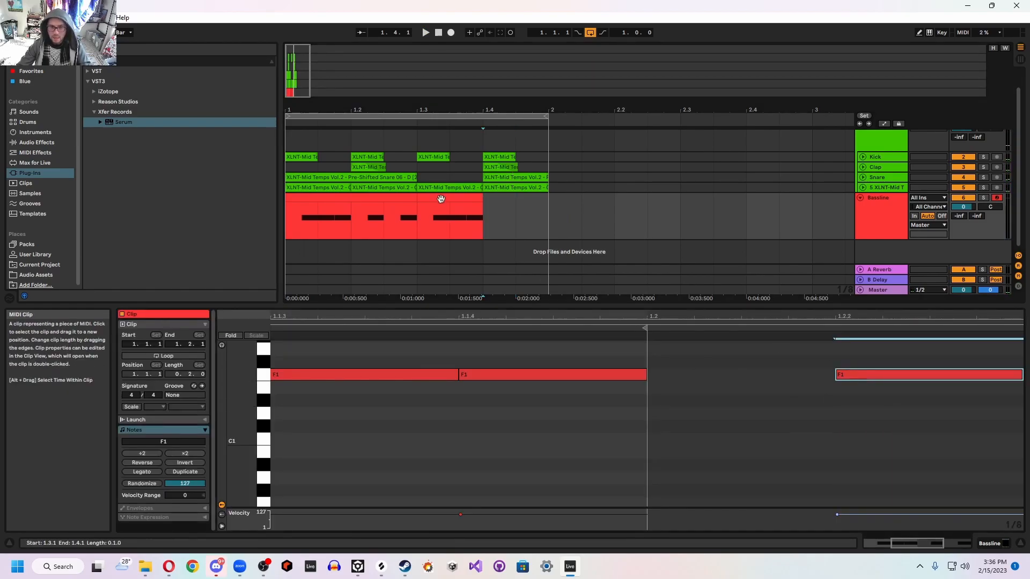
left_click_drag(440, 202, 482, 212)
double_click(851, 374)
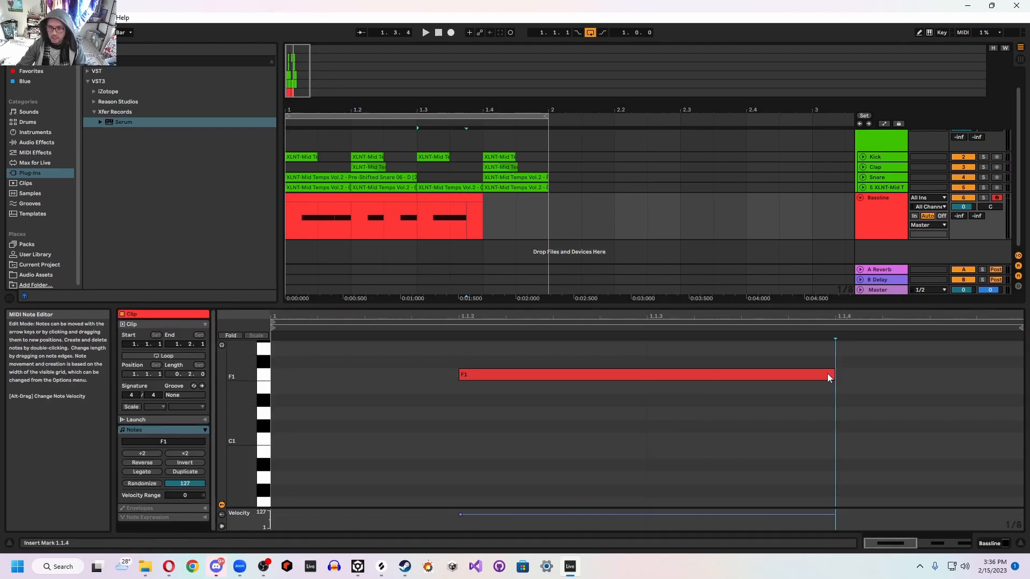
left_click_drag(835, 373, 1023, 383)
key("space")
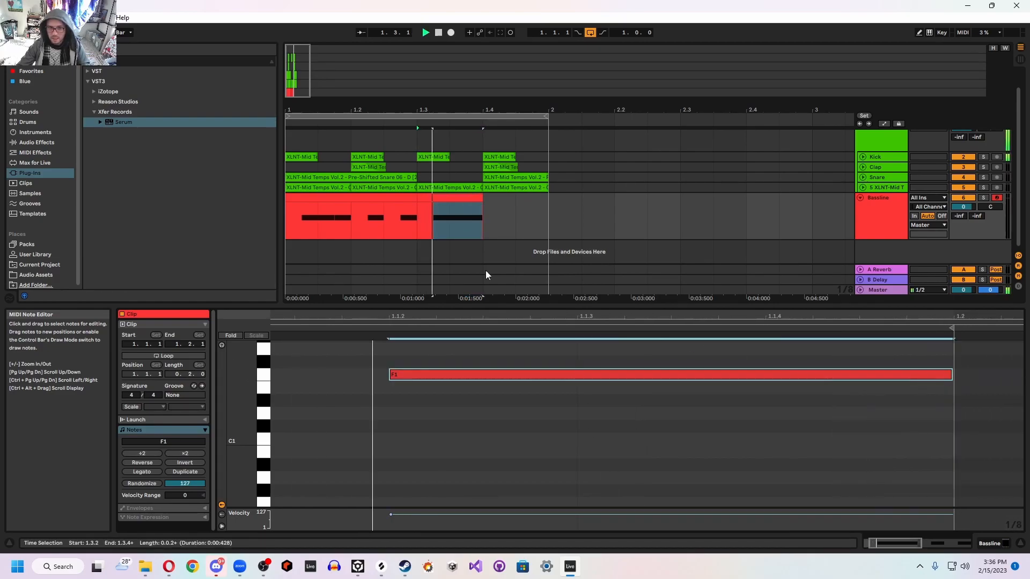
left_click(526, 228)
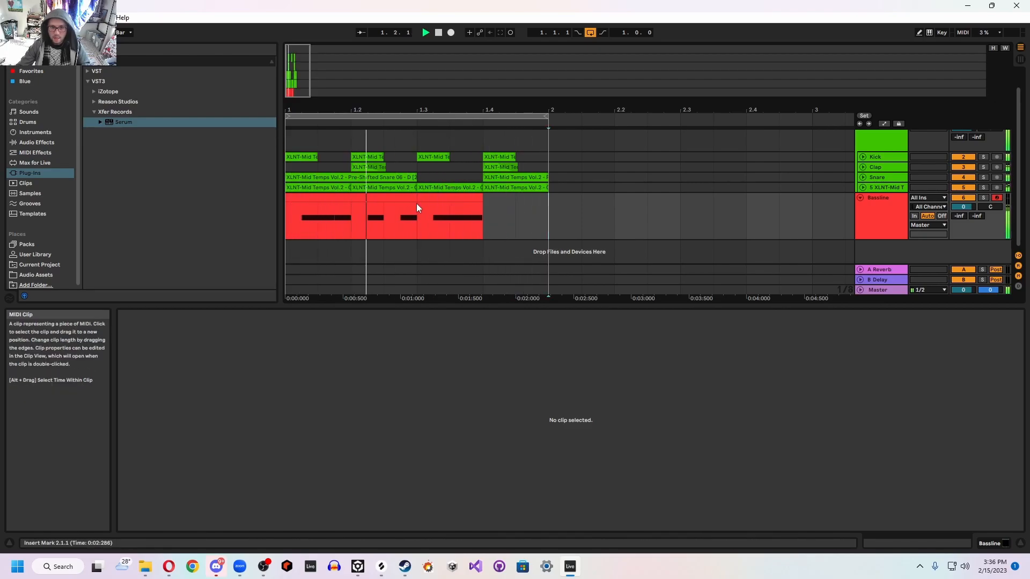
left_click_drag(494, 304, 484, 391)
key("space")
Step: Consolidate the bassline from 1.1.1 to 2.1.1 into a single one-bar clip and set its note grid to 1/8
left_click(319, 212)
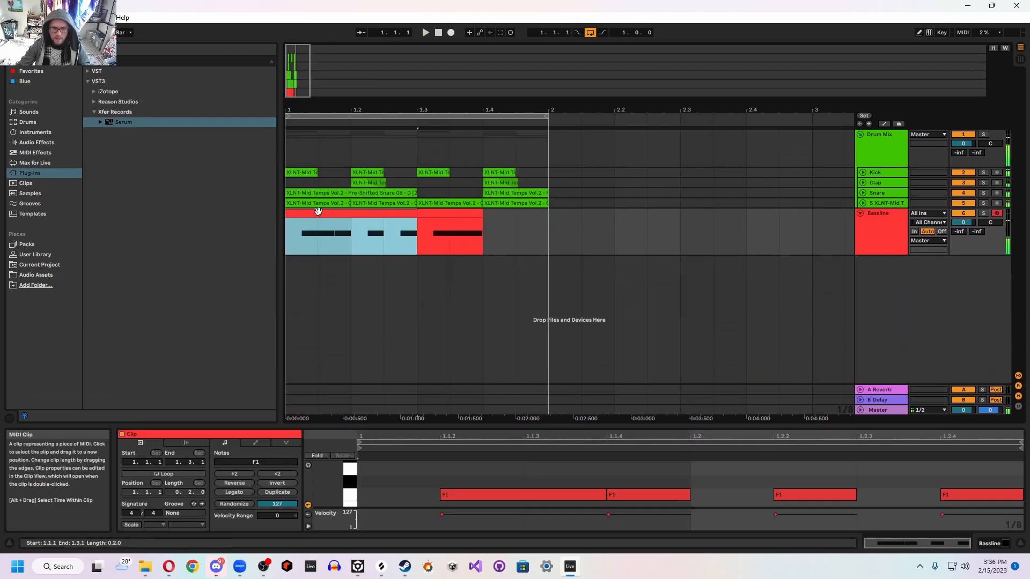
left_click(447, 214, "shift")
left_click(545, 216, "shift")
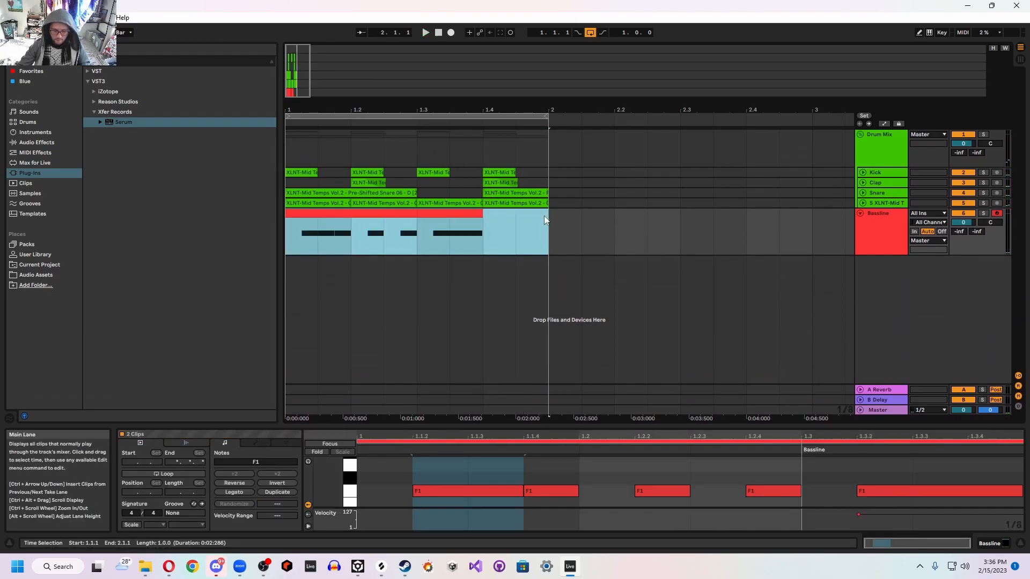
key("ctrl+j")
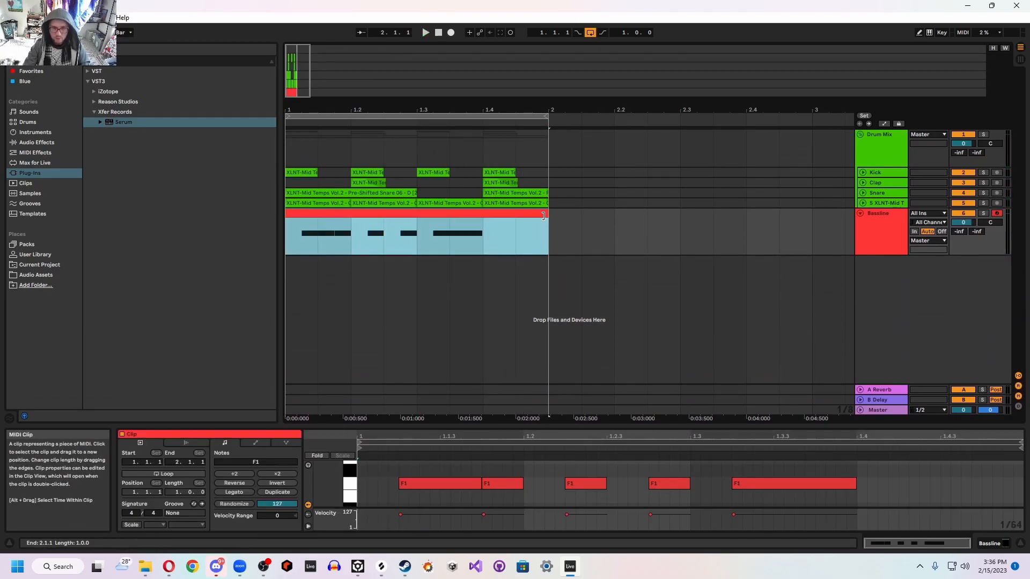
left_click_drag(554, 425, 560, 237)
right_click(432, 346)
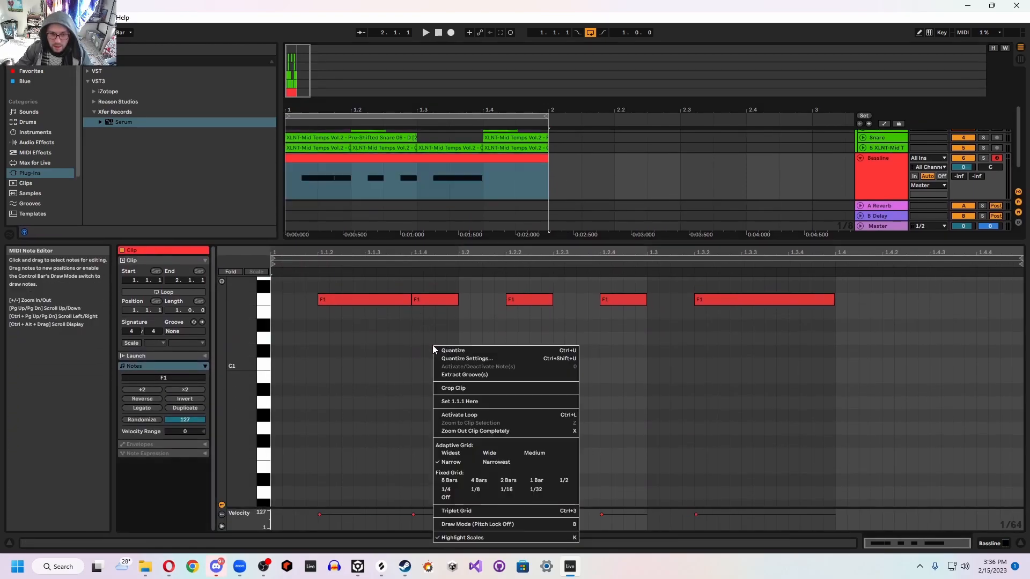
left_click(475, 492)
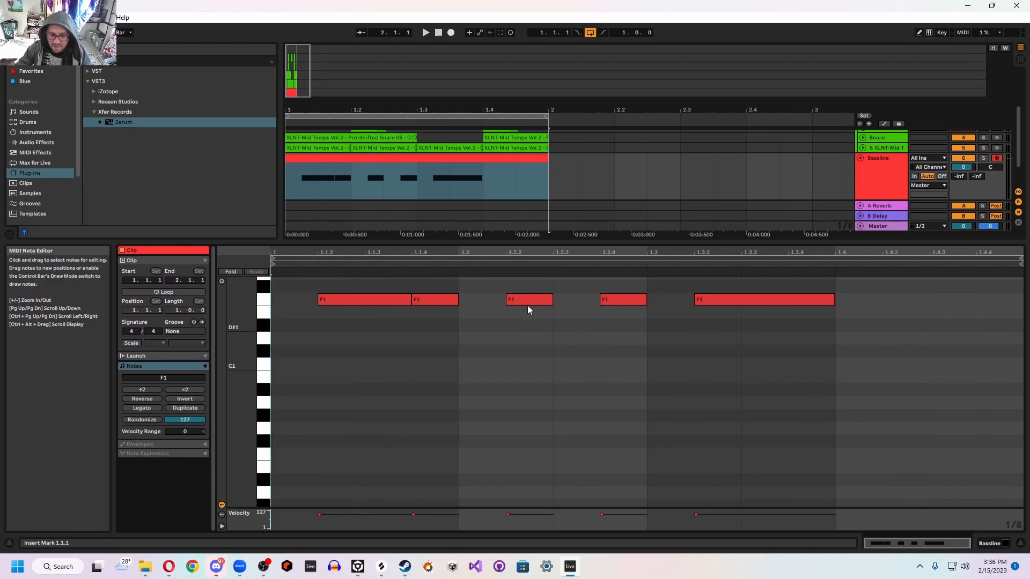
left_click_drag(568, 240, 527, 414)
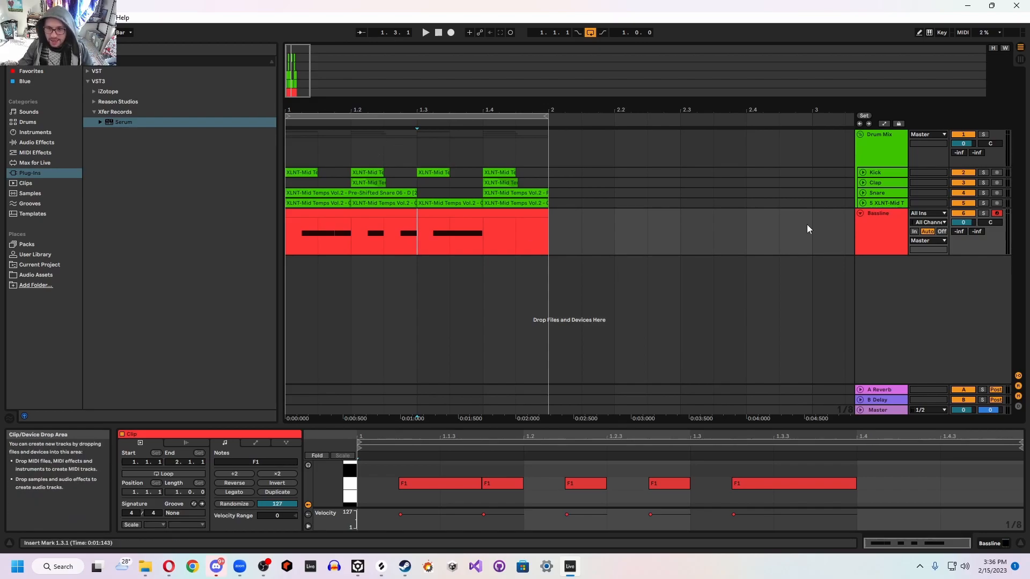
Step: Rename the closed hi-hat track as CHH
left_click(884, 205)
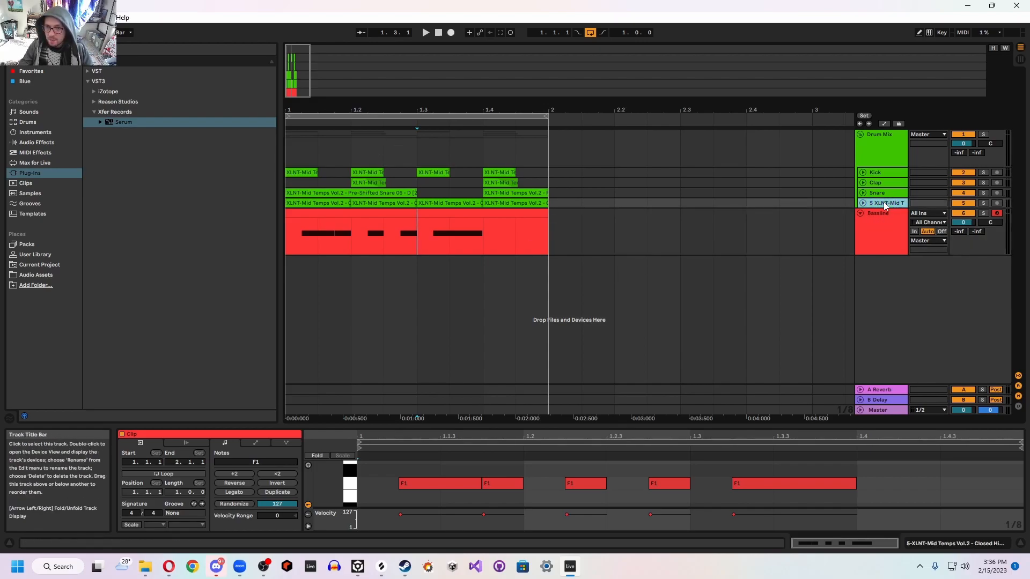
key("ctrl+r")
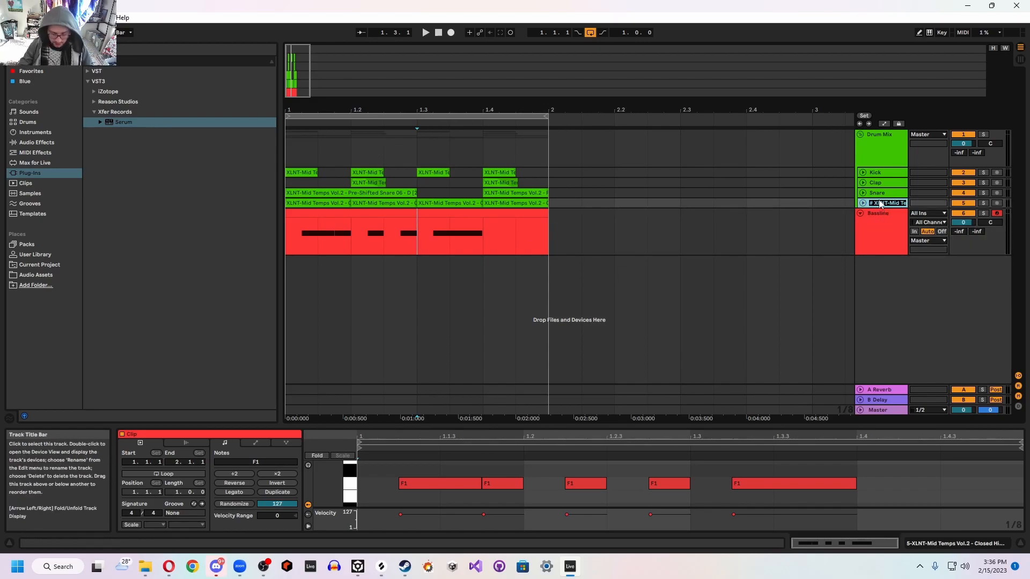
type("CH")
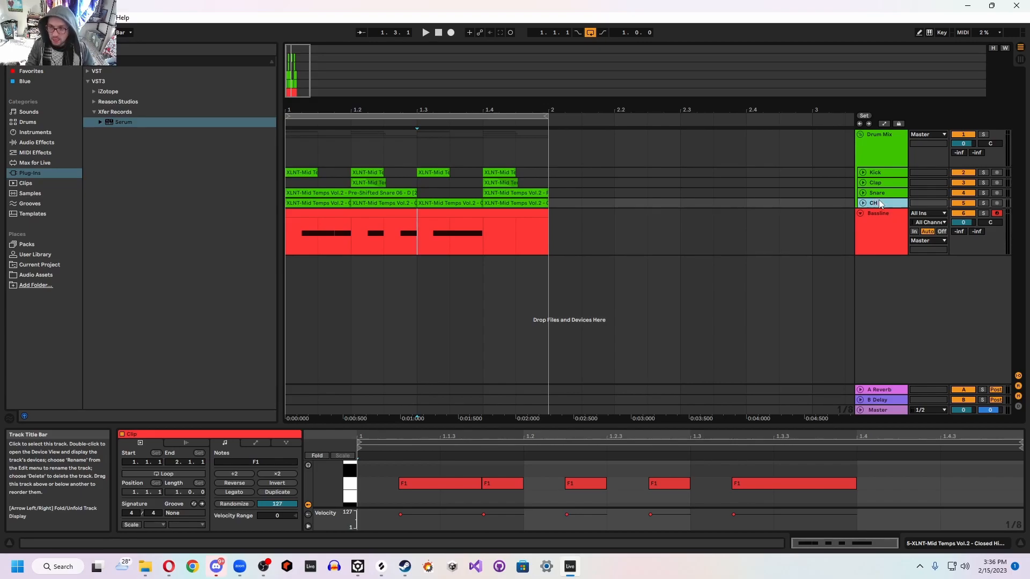
type("H")
key("Return")
Step: Put the Bassline track into a group of its own and name the group Bass Mix
left_click(869, 249)
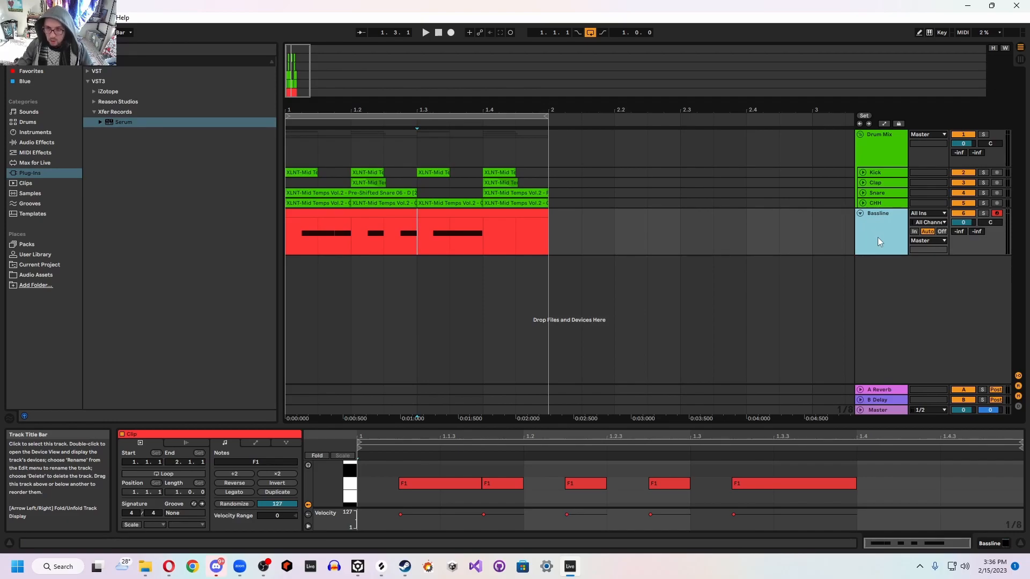
key("ctrl+g")
left_click(881, 274)
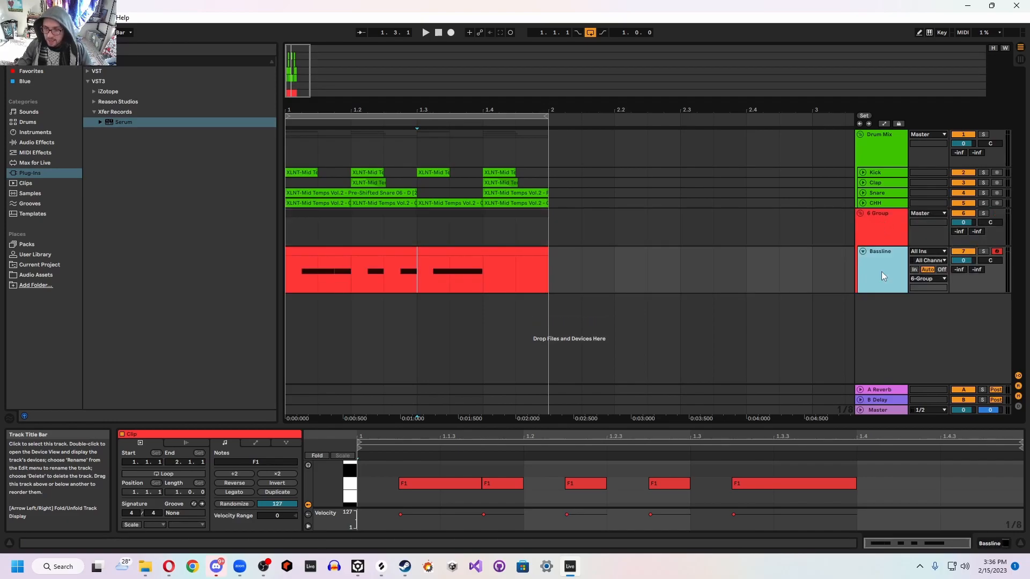
left_click(877, 214)
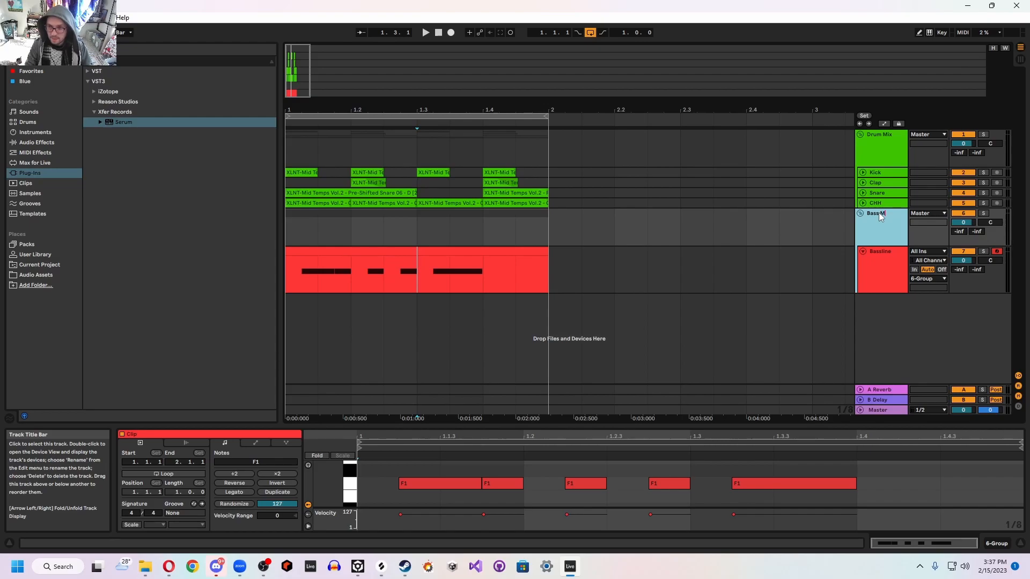
type("ix")
key("Return")
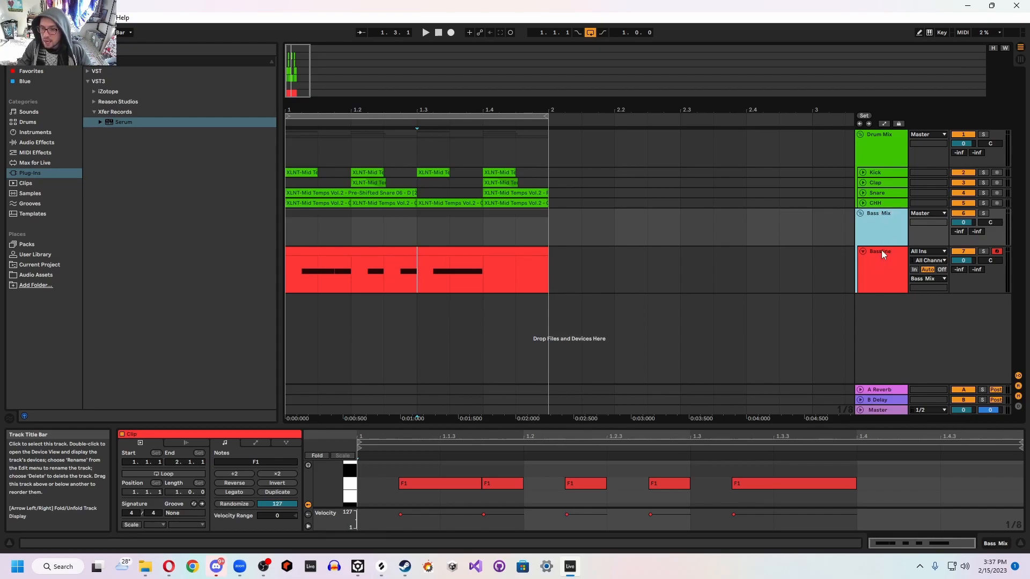
Step: Copy the Saturator, Glue Compressor and Limiter from the Drum Mix group to the Bass Mix group
left_click(884, 230)
left_click(866, 144)
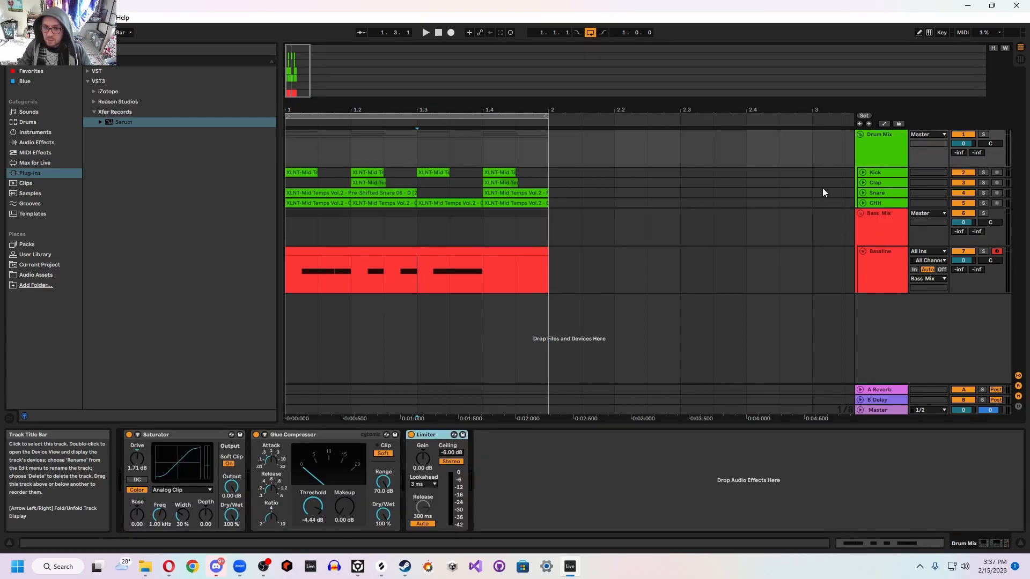
left_click(189, 435)
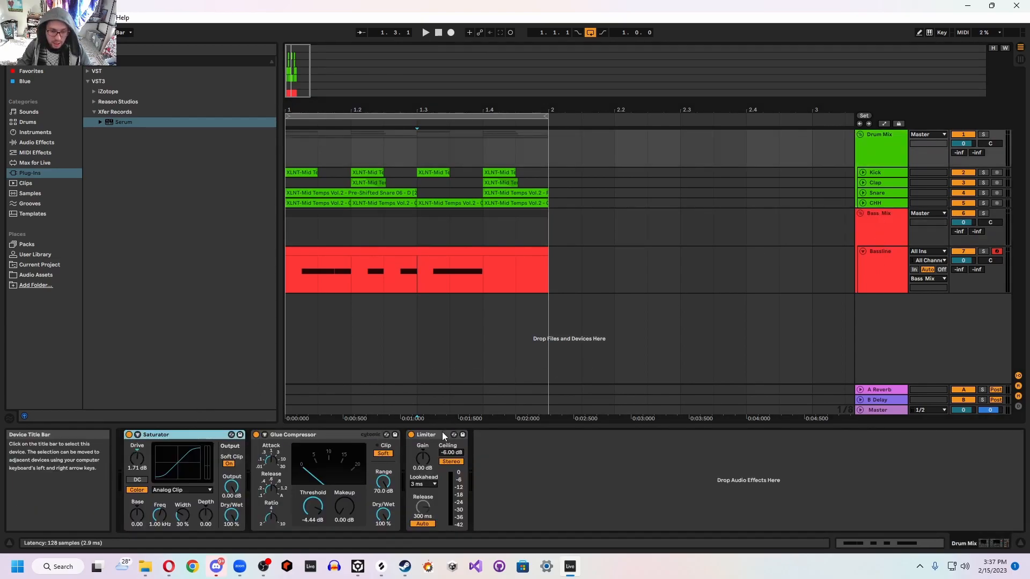
left_click(407, 436, "shift")
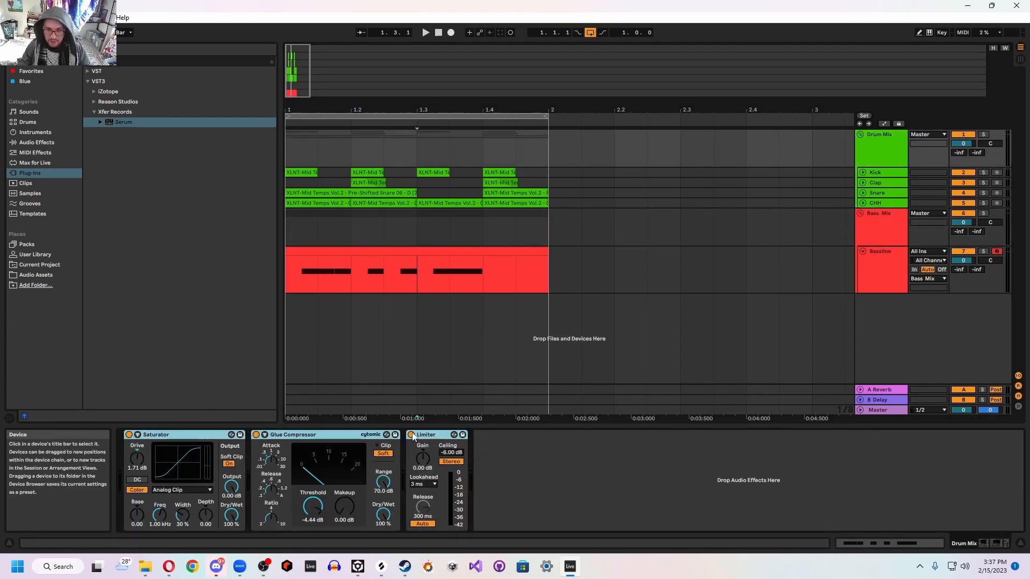
left_click(893, 231)
key("ctrl+v")
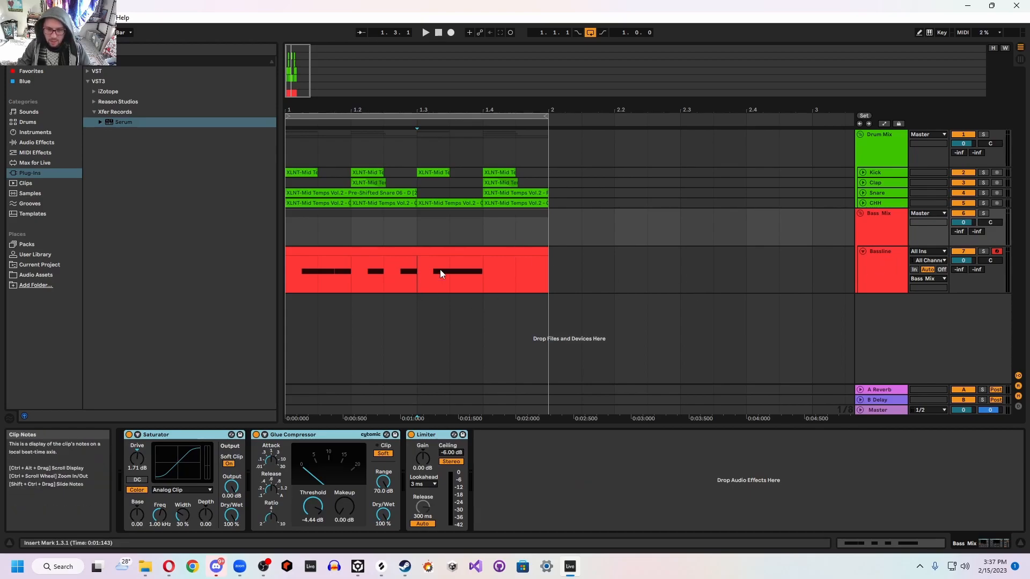
Step: Set oscillator A's octave to -1 in the Bassline track's Serum, audition the loop and close the plug-in window
left_click(882, 270)
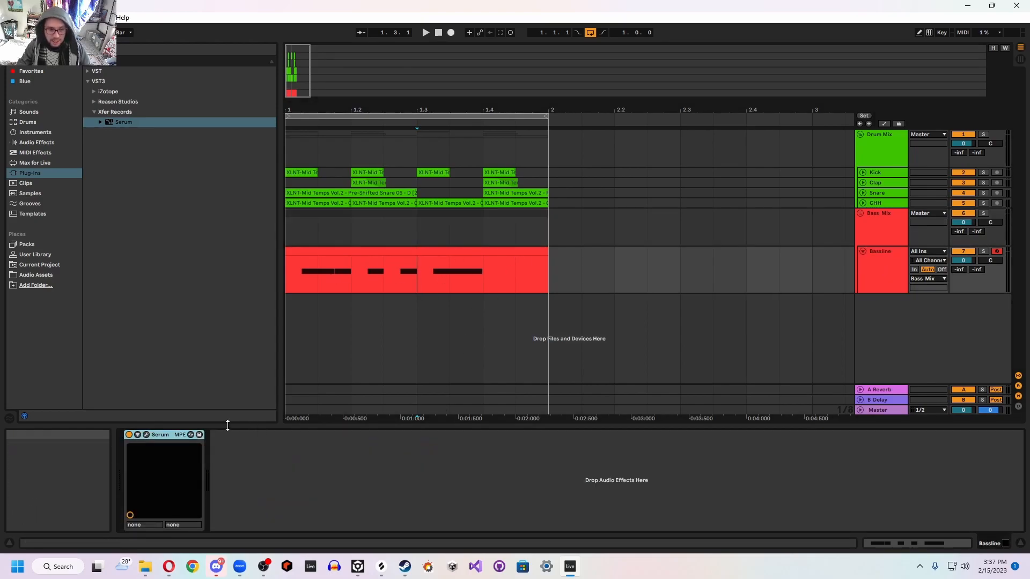
left_click(146, 434)
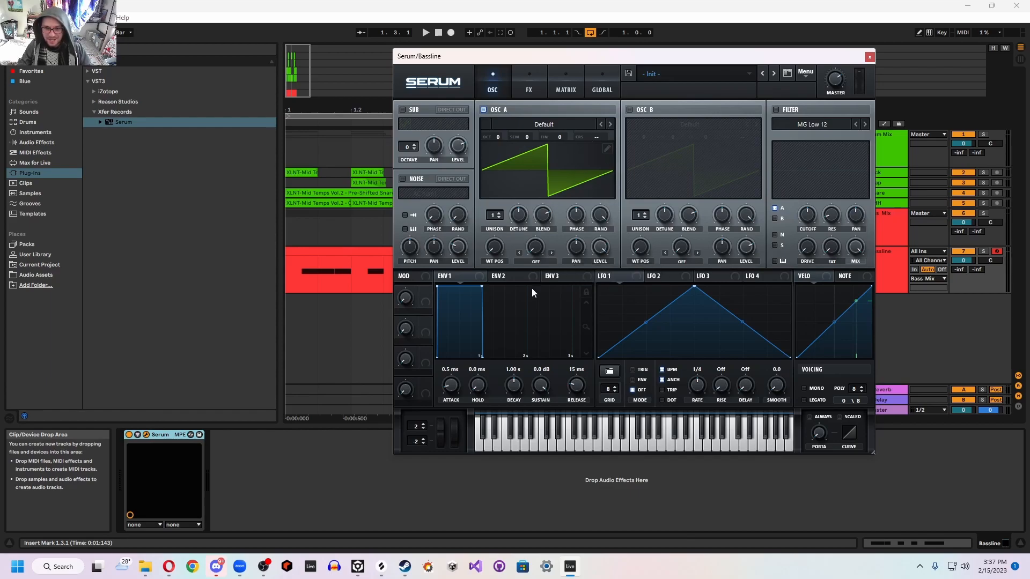
right_click(496, 133)
left_click(500, 143)
left_click_drag(500, 143, 497, 157)
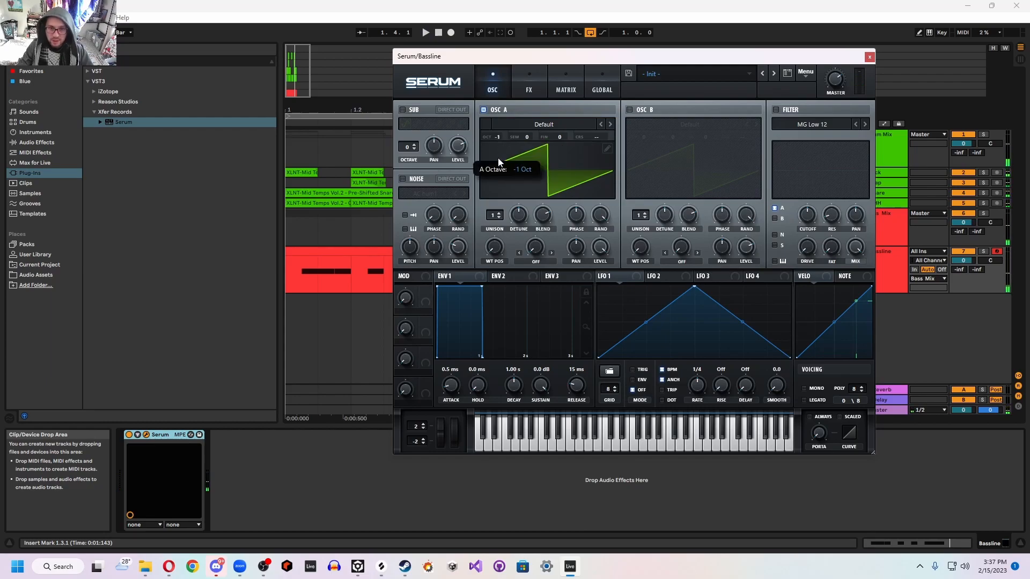
key("space")
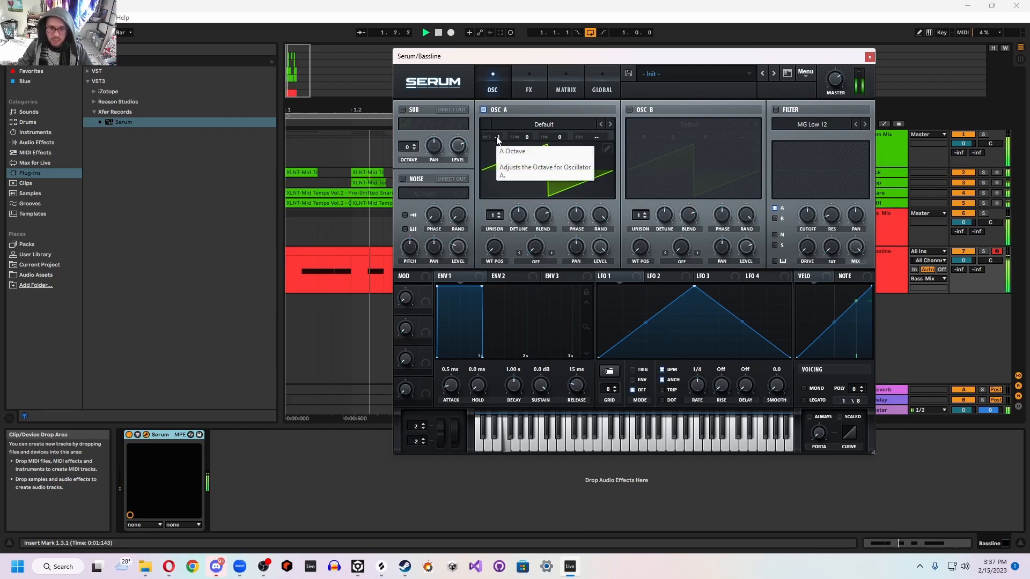
key("space")
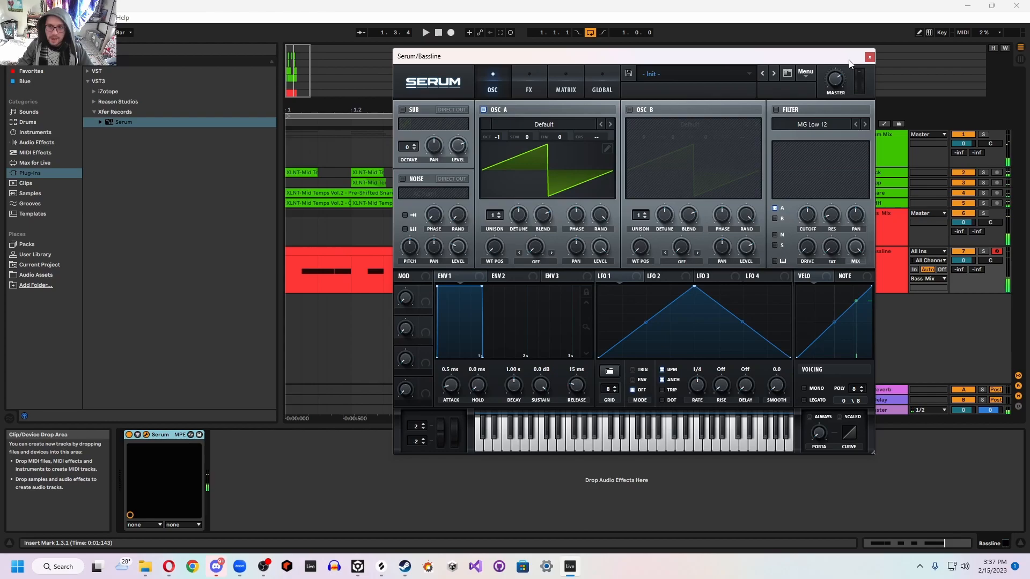
left_click(869, 56)
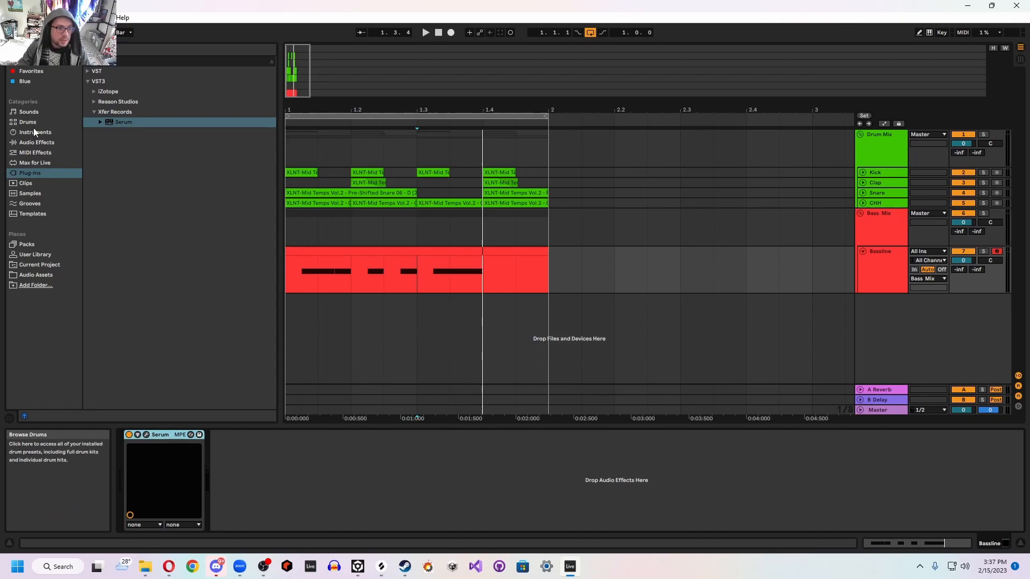
Step: Add a Compressor after the Limiter on the Bass Mix group and enable its sidechain with Kick as the audio source
left_click(39, 143)
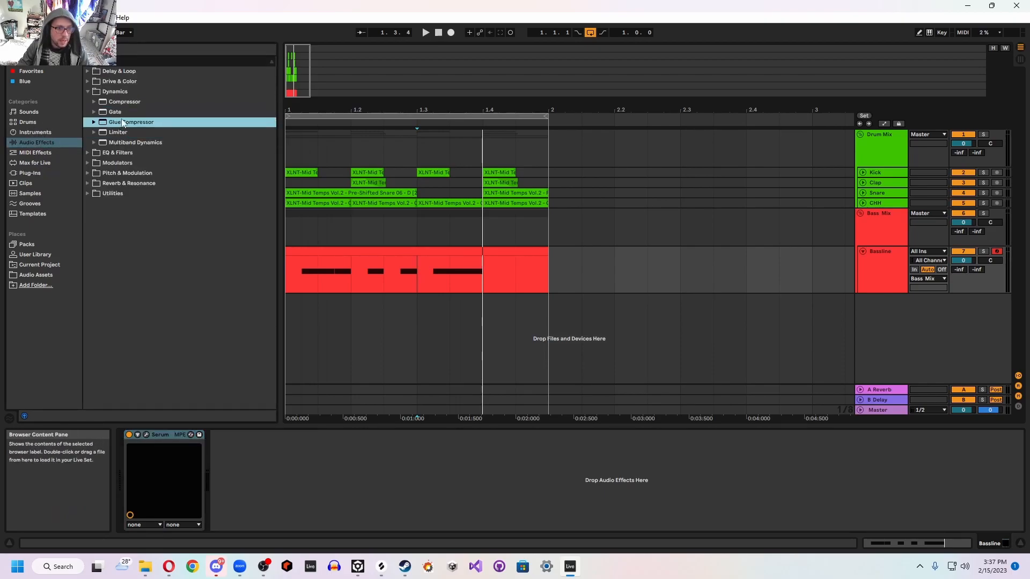
left_click(118, 102)
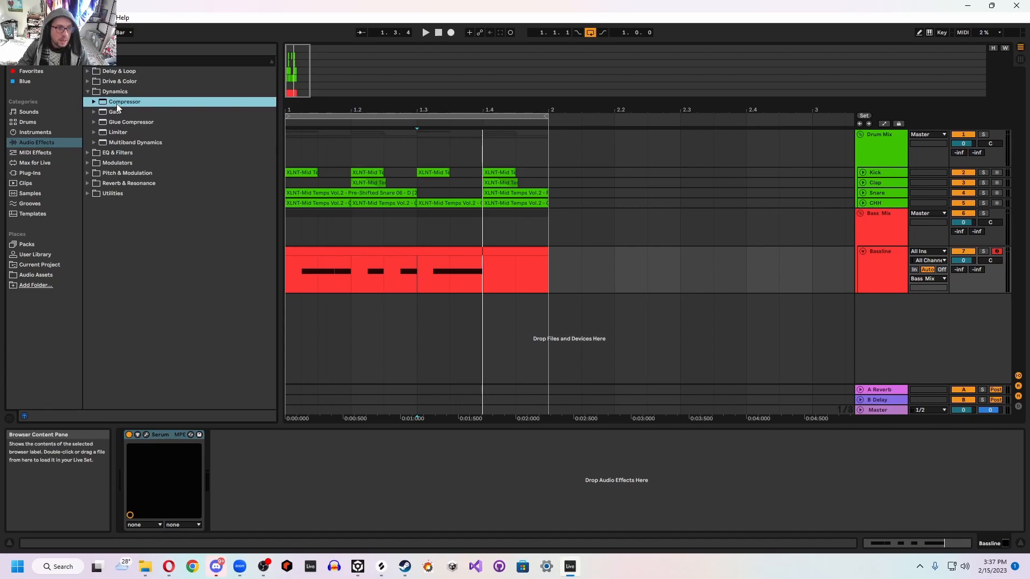
left_click(885, 231)
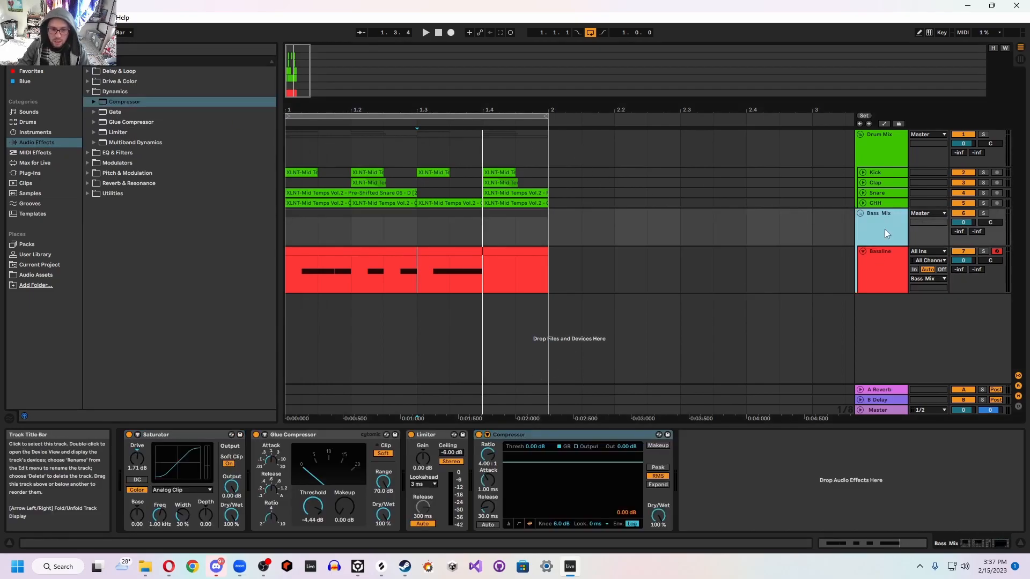
left_click(487, 435)
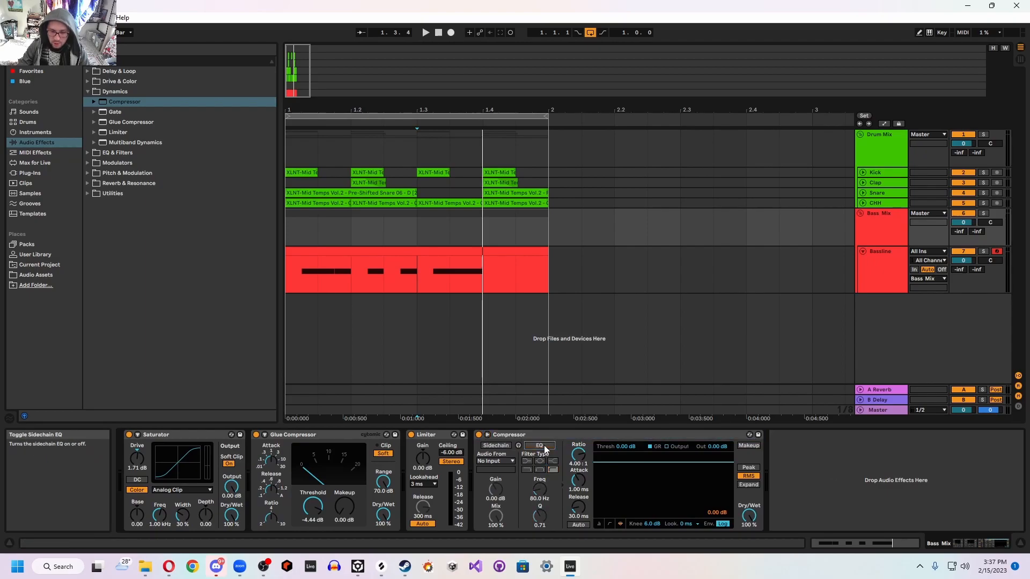
left_click(494, 461)
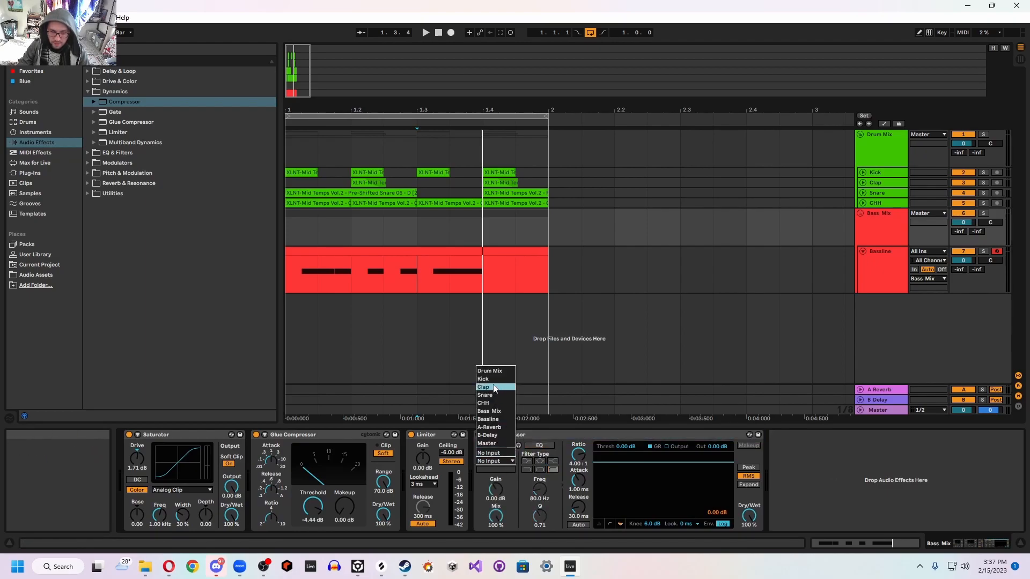
left_click(493, 380)
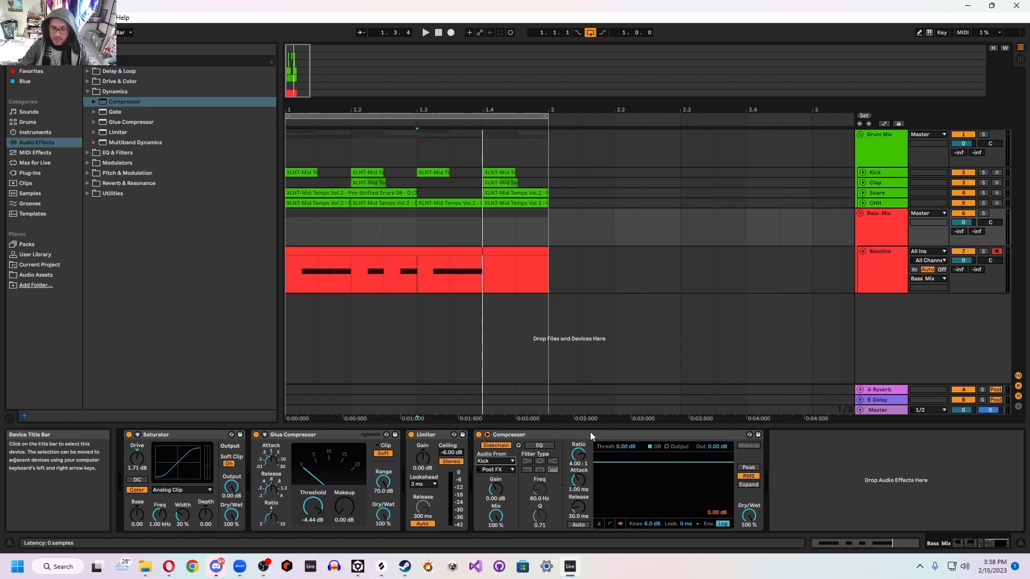
Step: Show the Bass Mix Compressor's transfer curve, choose Peak detection and set its release to 1 ms
left_click(610, 524)
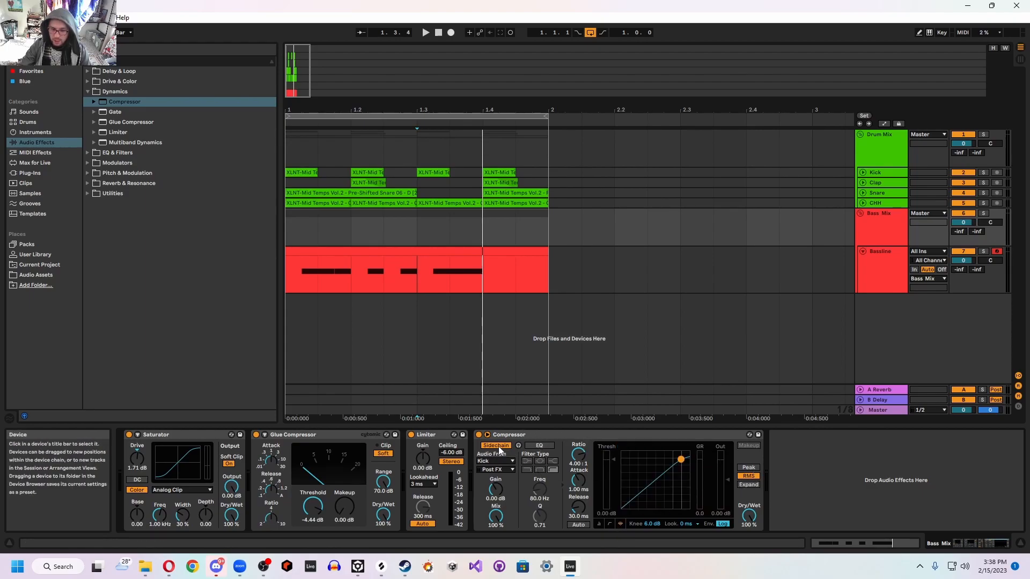
left_click(752, 469)
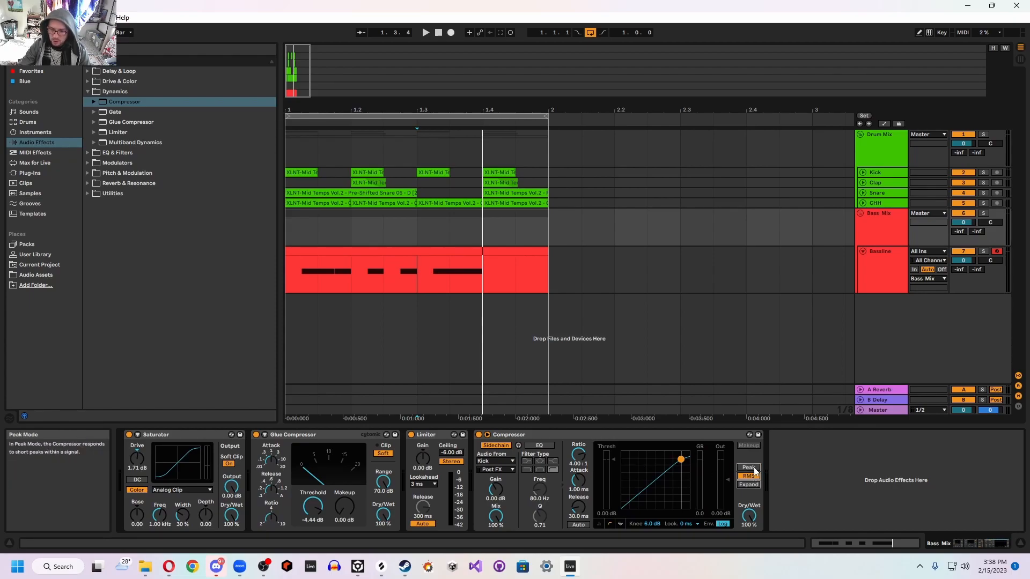
left_click(620, 524)
left_click(608, 523)
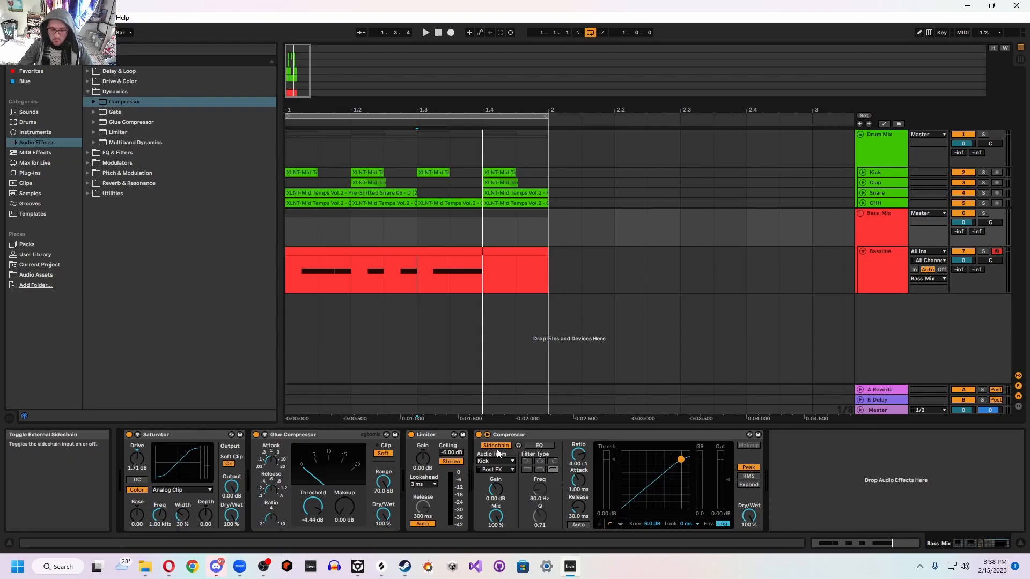
key("space")
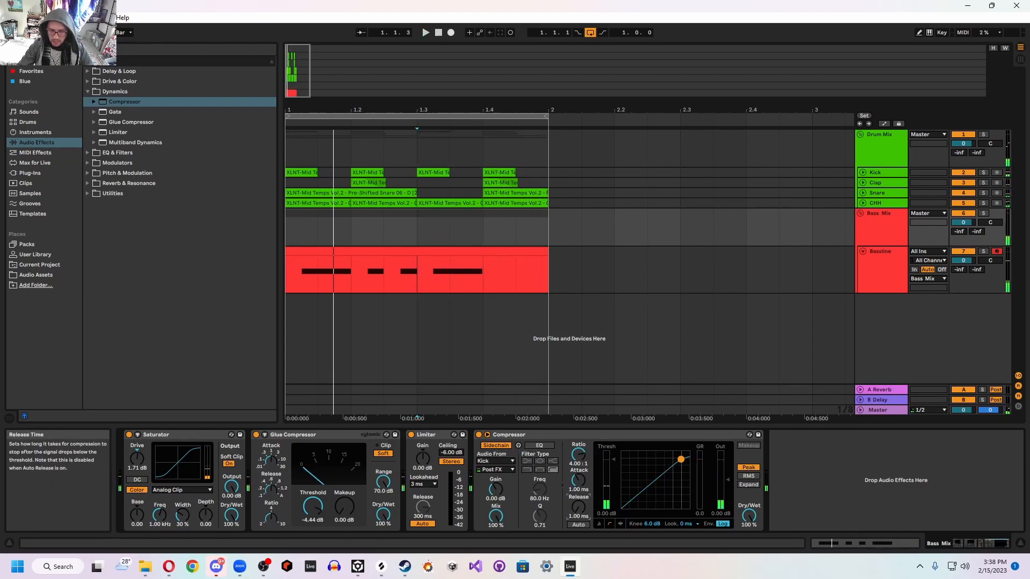
Step: Lower the Bass Mix Compressor's threshold to about -33.1 dB while auditioning the loop
key("space")
left_click_drag(614, 464, 614, 500)
left_click(444, 310)
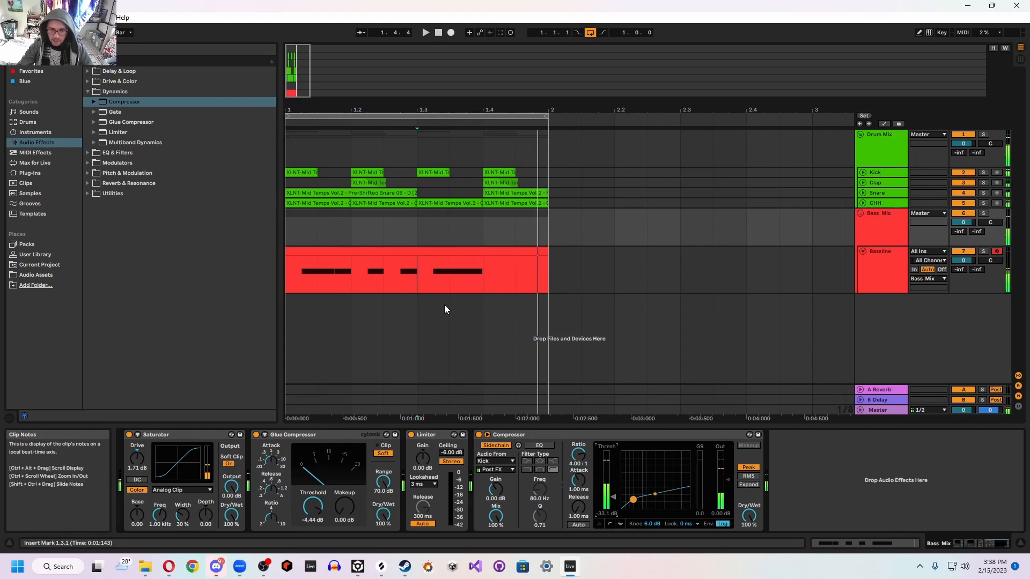
key("space")
Step: Move the bassline clip one bar later and insert an empty one-beat MIDI clip at the start of the Bassline track
left_click_drag(328, 248, 581, 250)
left_click_drag(299, 281, 349, 271)
right_click(334, 267)
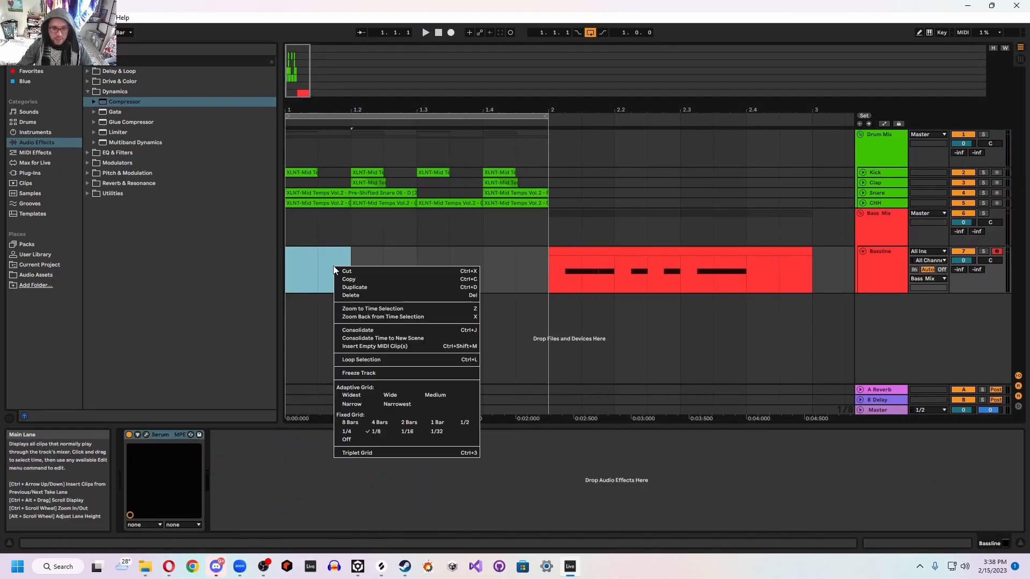
left_click(378, 347)
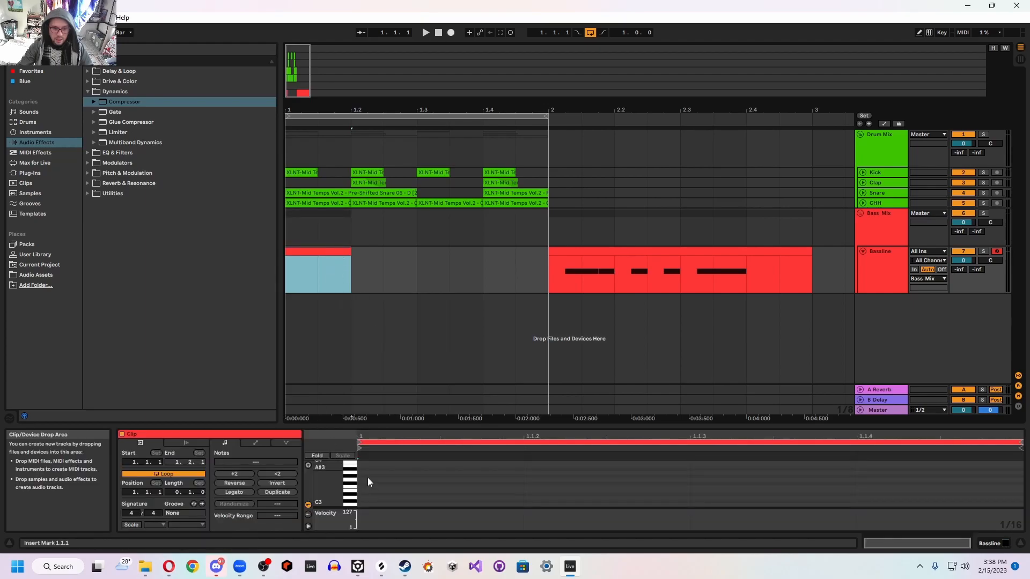
Step: Draw an F#1 note across the full length of the one-beat clip, audition it and hide the note editor
left_click_drag(431, 424, 425, 204)
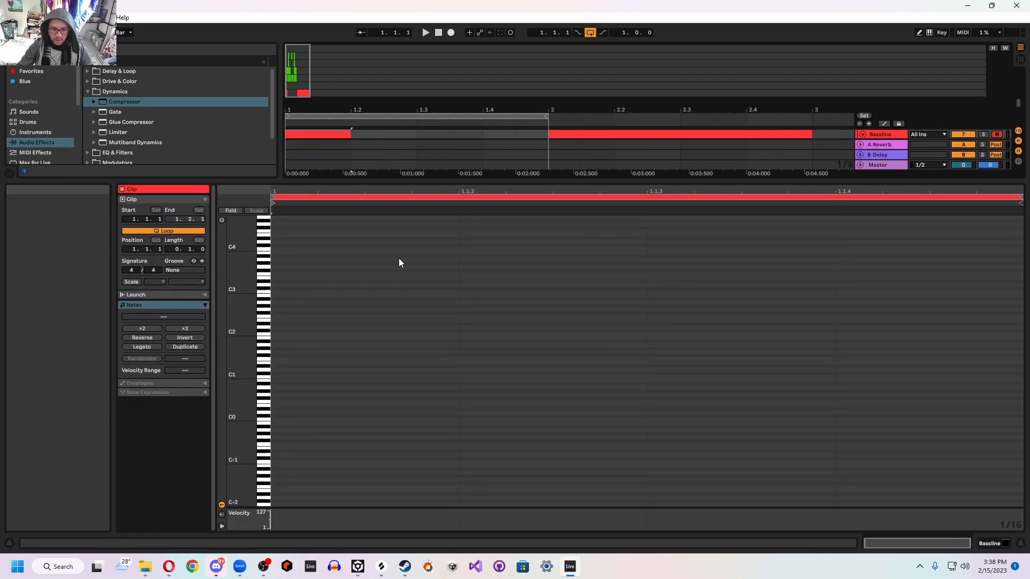
double_click(288, 357)
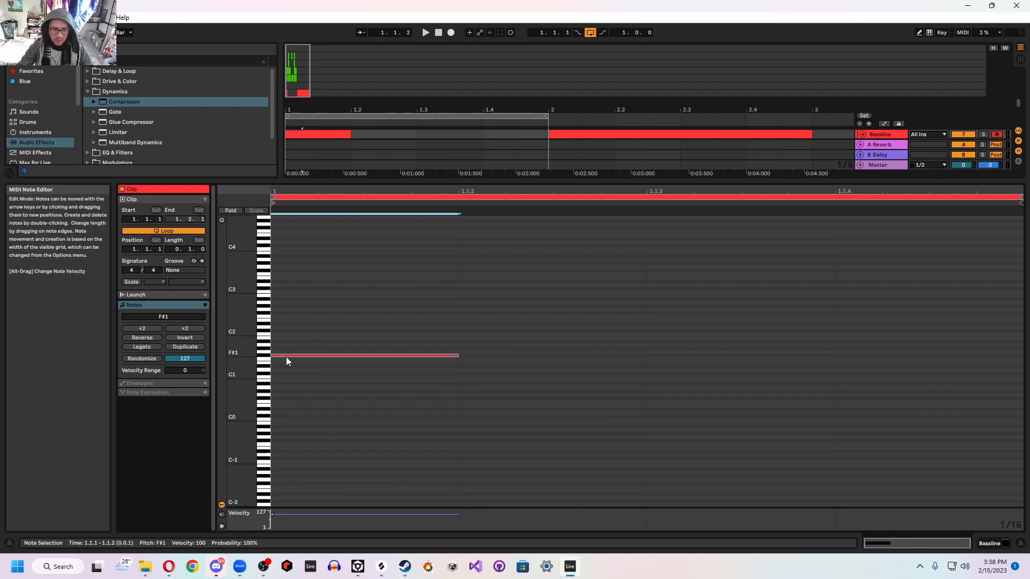
left_click_drag(458, 359, 945, 373)
key("space")
left_click(384, 134)
key("ctrl+alt+l")
key("space")
Step: Duplicate the one-beat clip three times to fill bar 1 and audition the sidechain on the Bass Mix Compressor
left_click(316, 251)
key("ctrl+d")
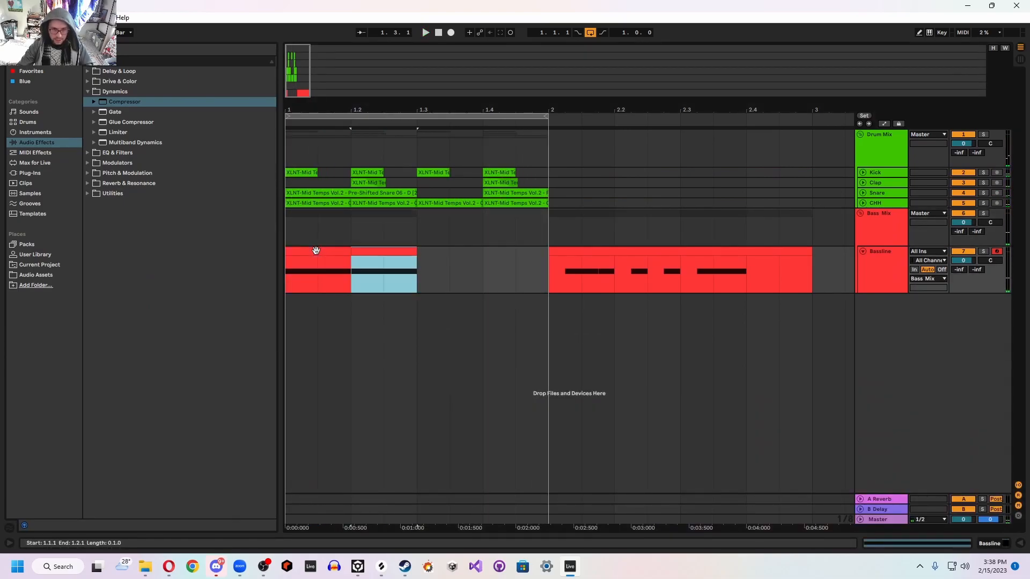
key("ctrl+d")
key("ctrl+d")
key("space")
double_click(875, 220)
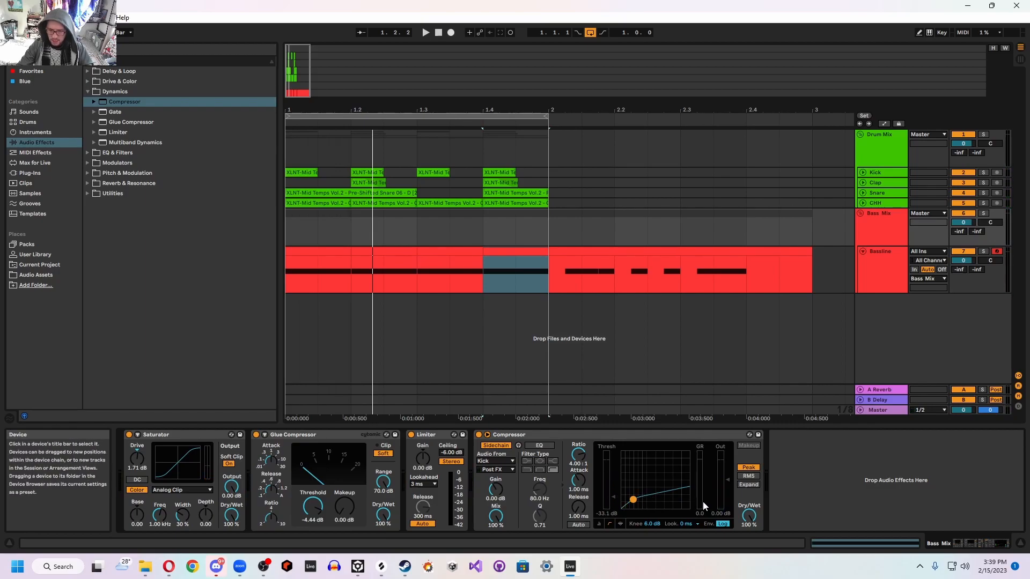
key("space")
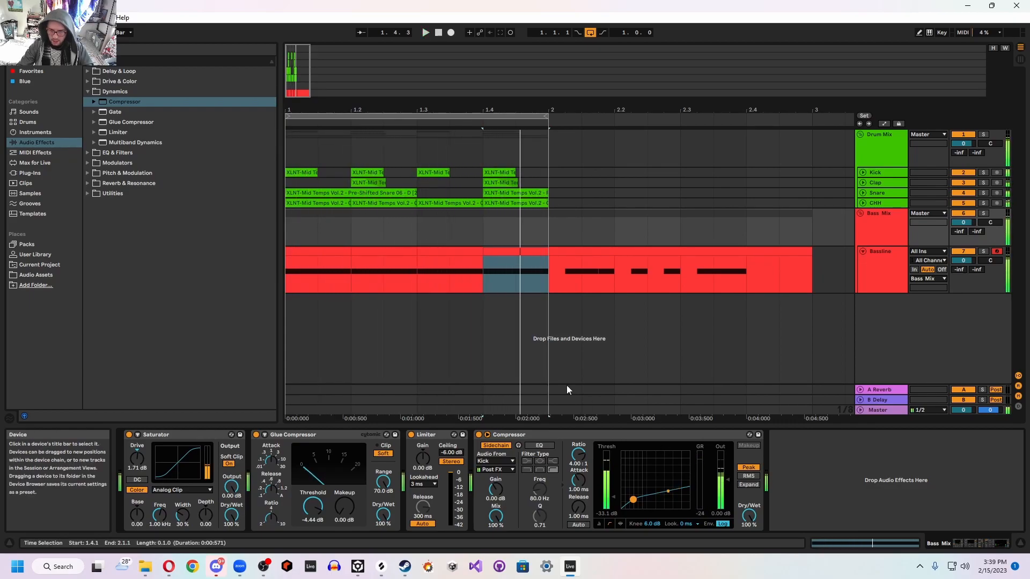
Step: Clear the sustained test clips, move the original bassline clip back to bar 1 and play the loop
left_click(504, 253)
key("space")
key("Delete")
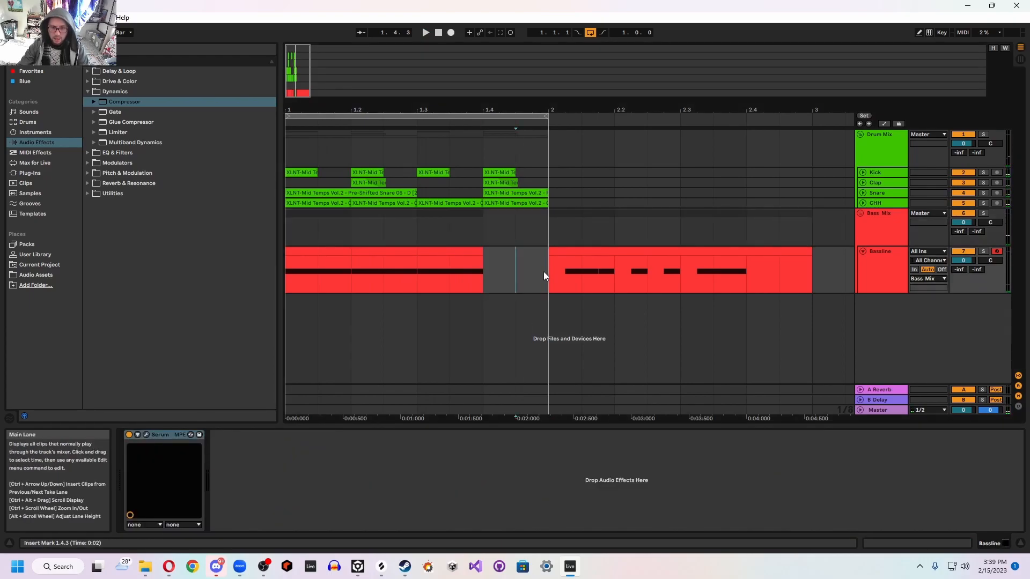
left_click_drag(544, 273, 268, 259)
left_click_drag(562, 258, 314, 261)
key("space")
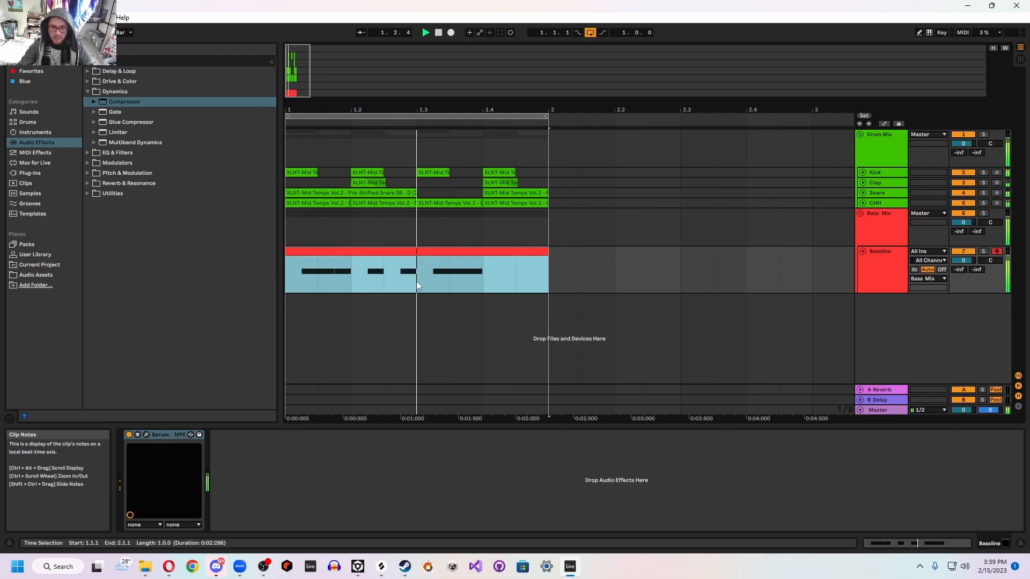
Step: Enable the MG Low 12 filter in the Bassline track's Serum and lower its cutoff
left_click(866, 271)
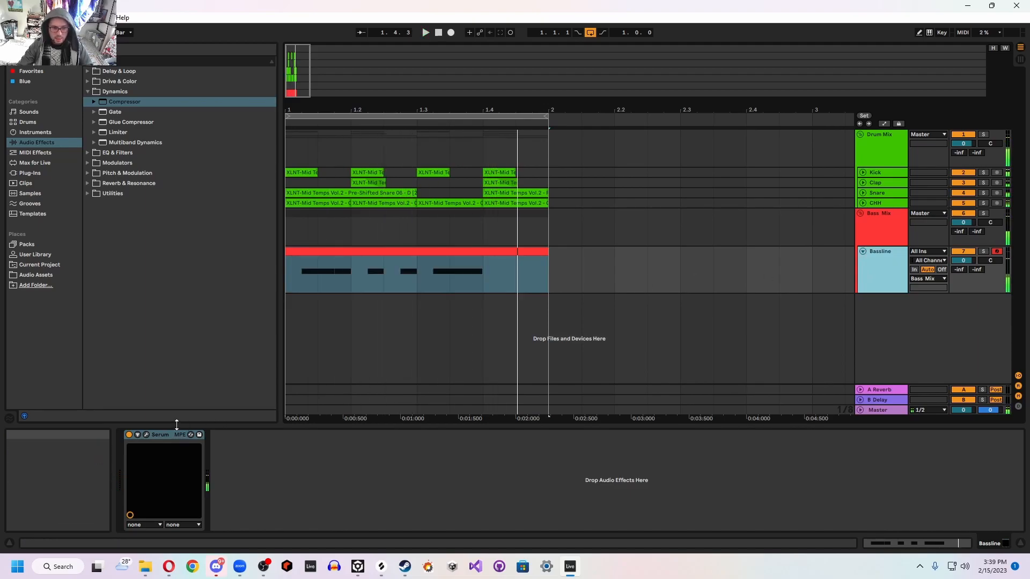
left_click(146, 435)
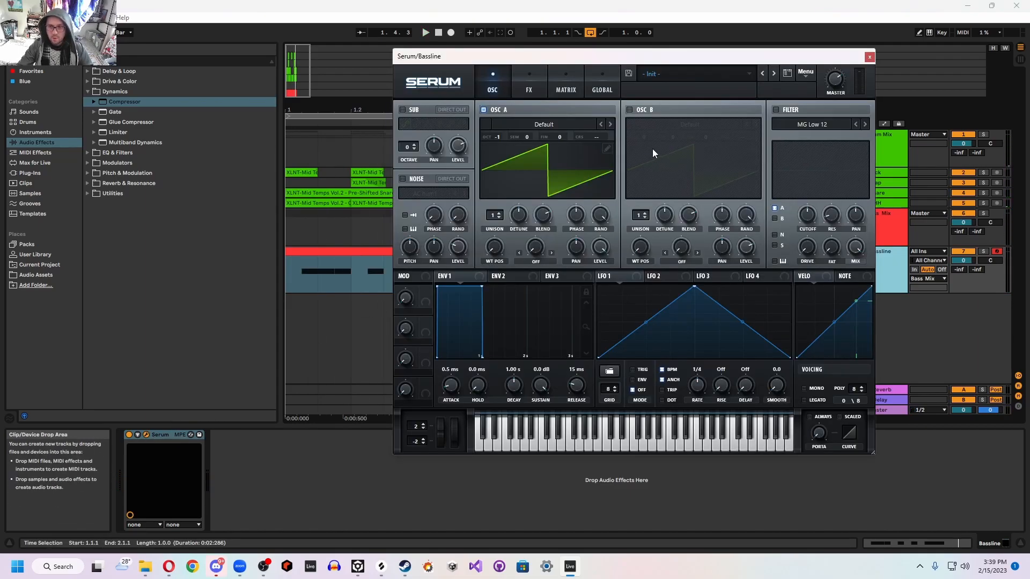
left_click(775, 110)
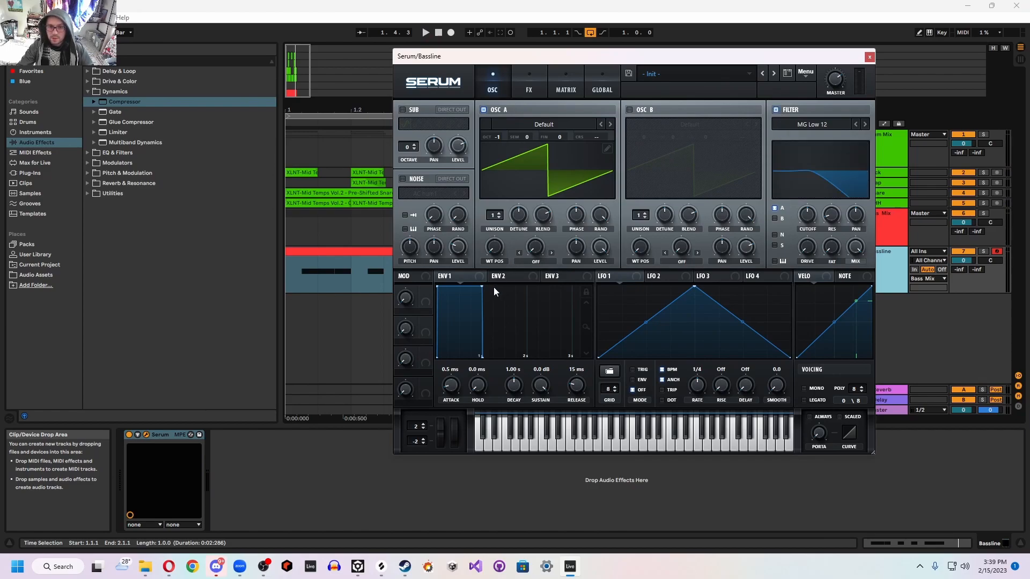
left_click_drag(817, 218, 833, 199)
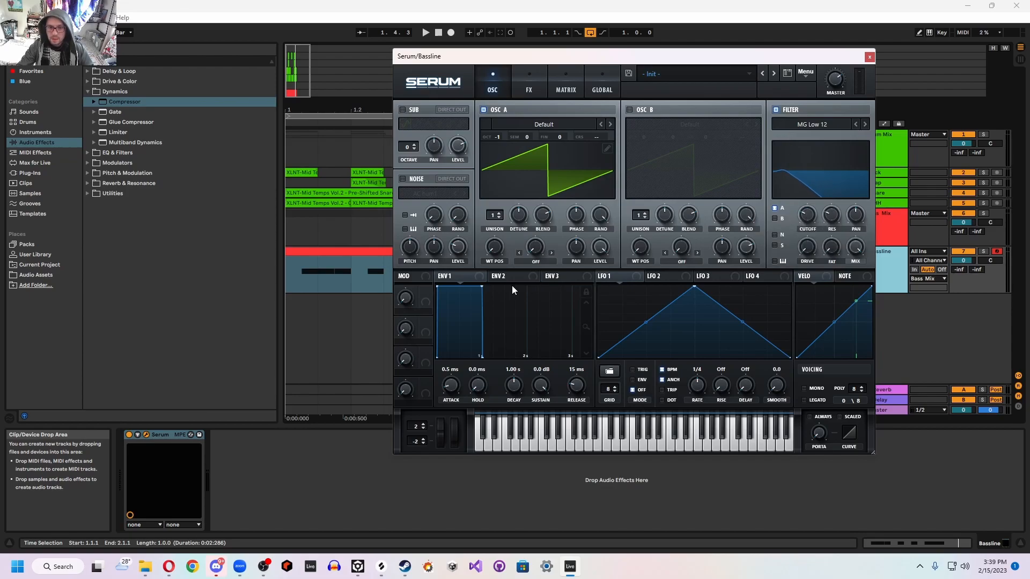
Step: Set envelope 1 to a 3.08 s decay with sustain fully down, and assign it to the filter cutoff
left_click_drag(482, 287, 559, 392)
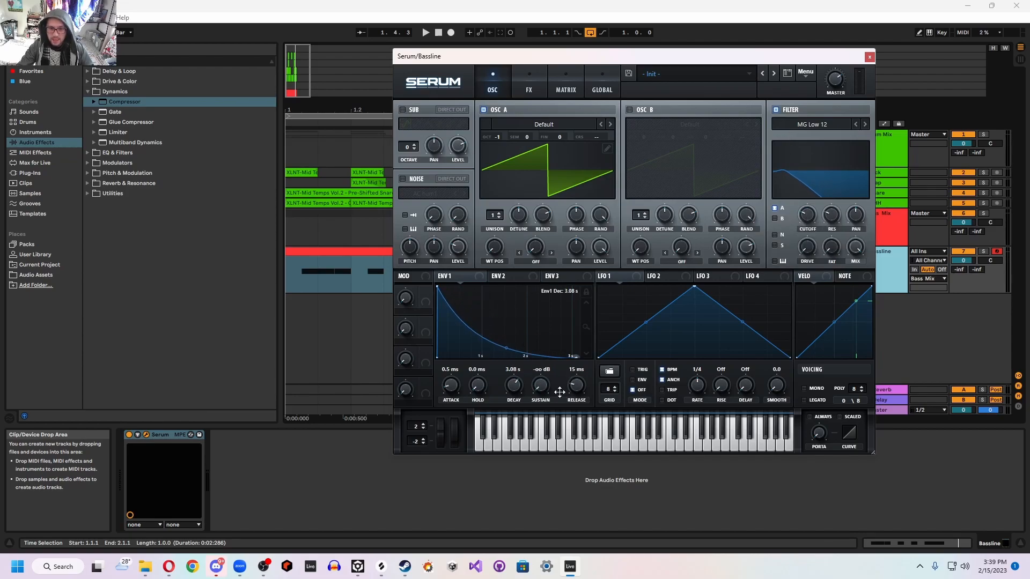
key("space")
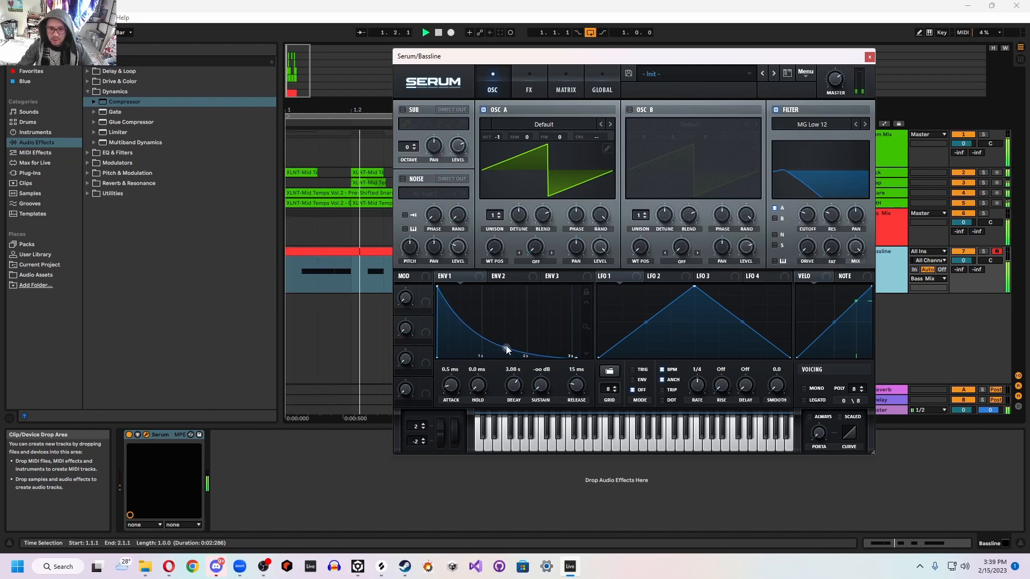
left_click_drag(455, 274, 807, 216)
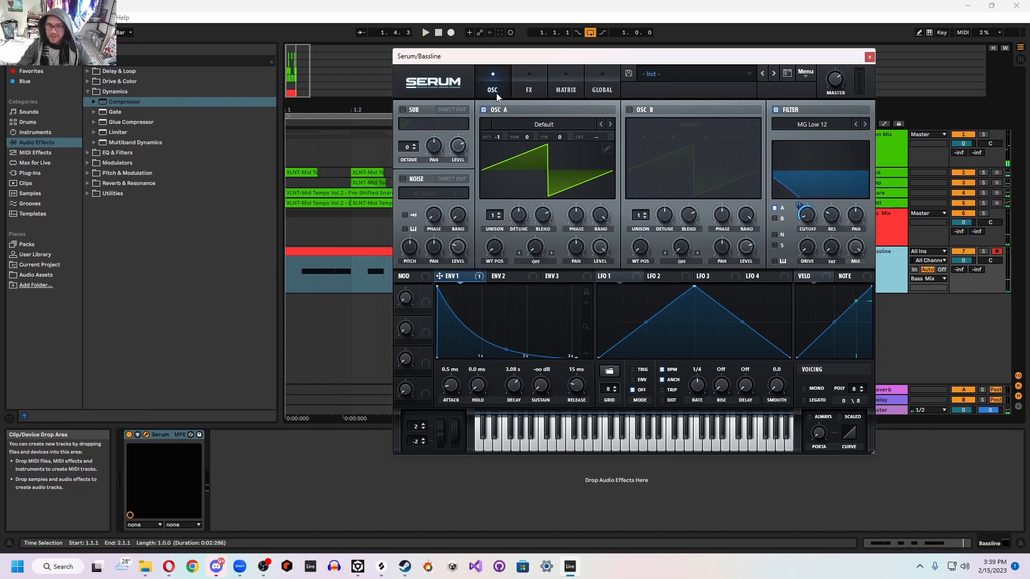
Step: Enable Serum's Compressor effect in multiband mode and adjust its threshold while auditioning the loop
left_click(528, 87)
left_click(406, 208)
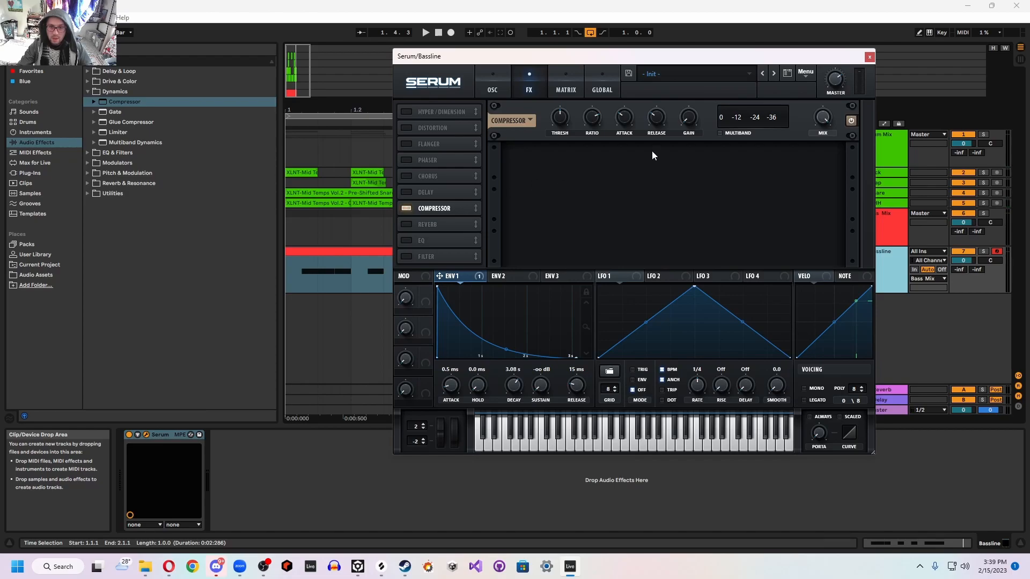
left_click(718, 132)
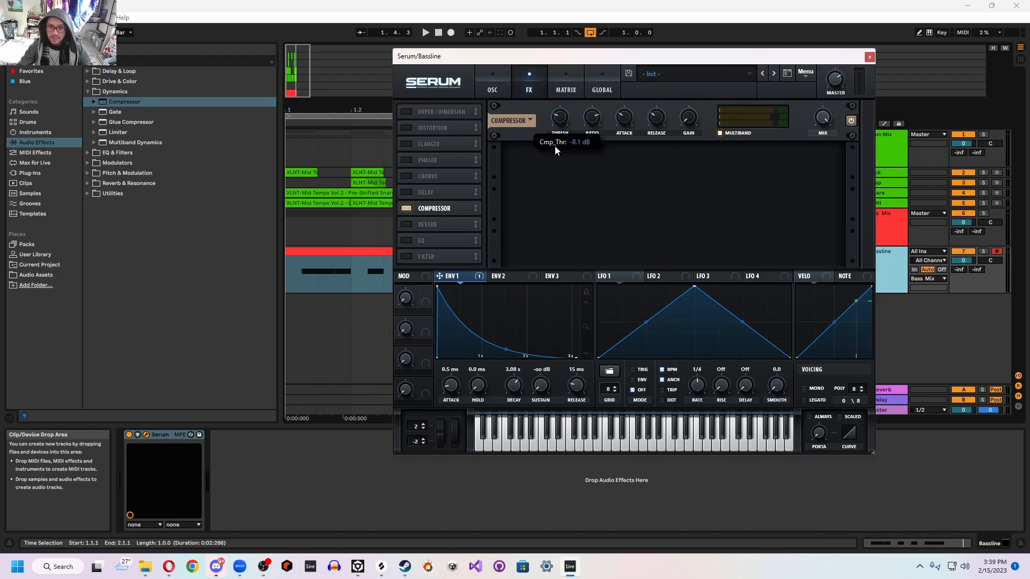
key("space")
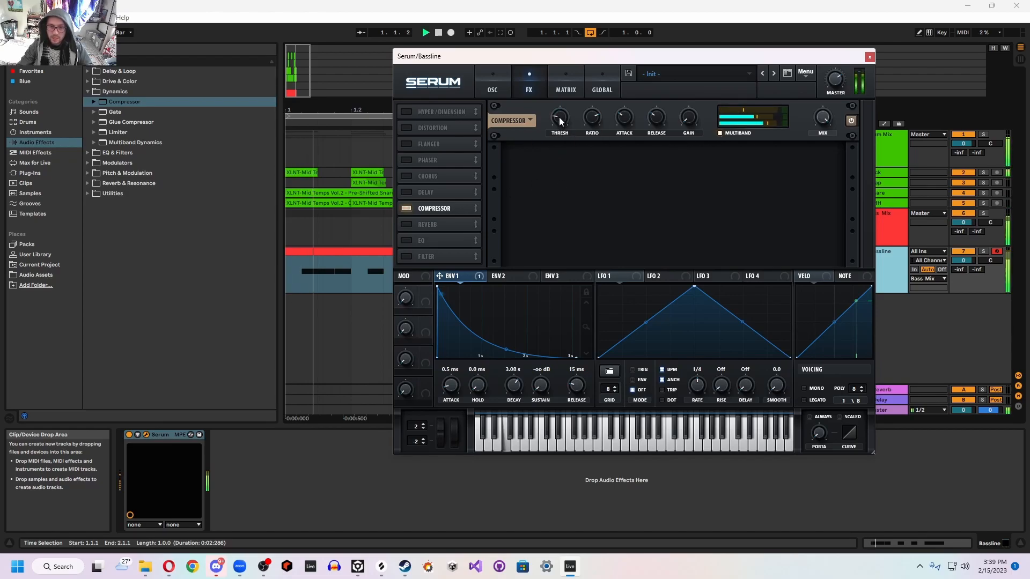
left_click_drag(559, 133, 561, 129)
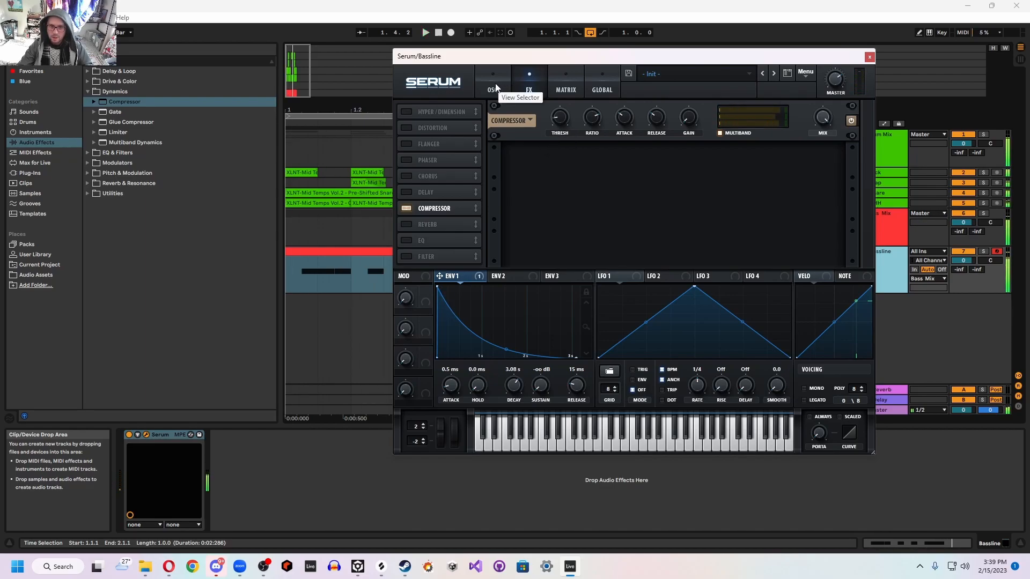
Step: Enable Serum's Filter effect and place it directly before the Compressor in the effects chain
left_click(496, 88)
left_click(523, 87)
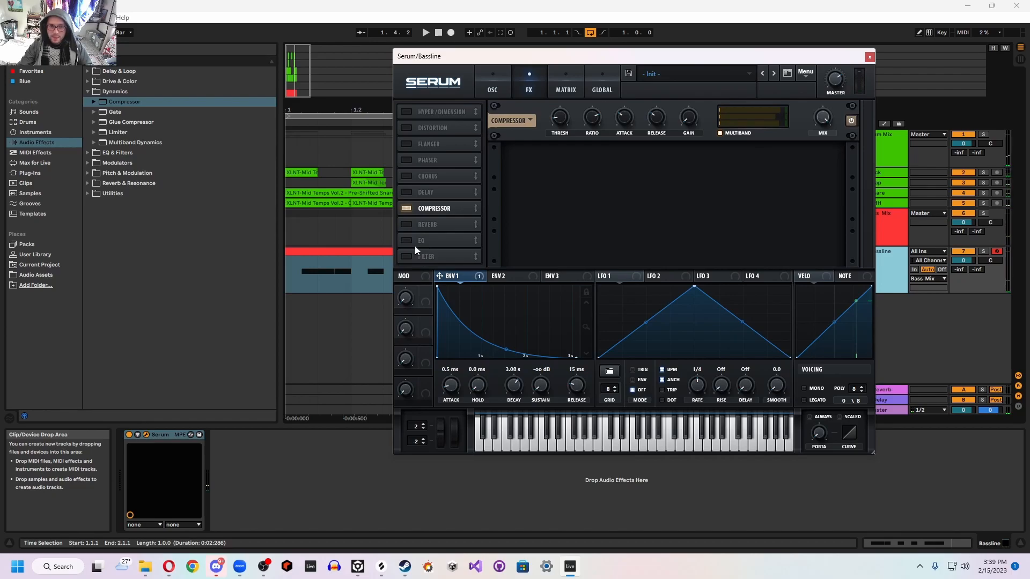
left_click(406, 259)
left_click_drag(408, 257, 442, 203)
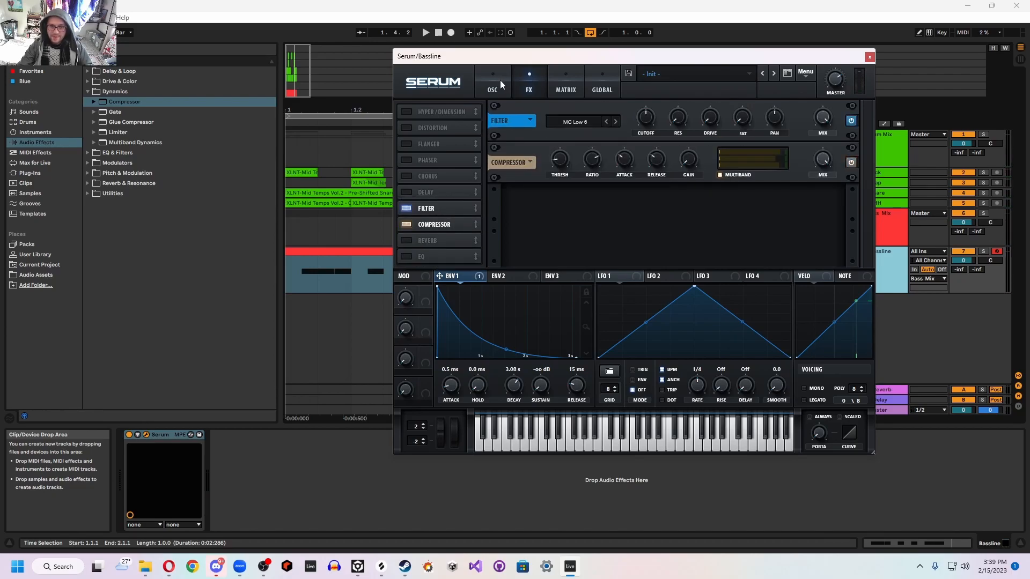
left_click(493, 85)
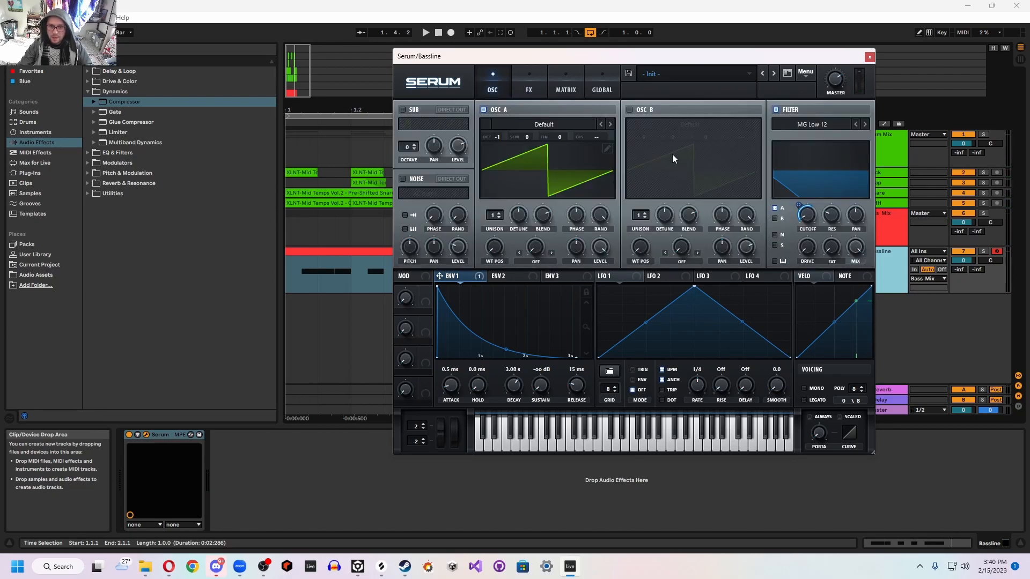
Step: Set the Filter effect's type to Band 12 and adjust its resonance to about 31% and its cutoff during playback
left_click(527, 87)
left_click(579, 121)
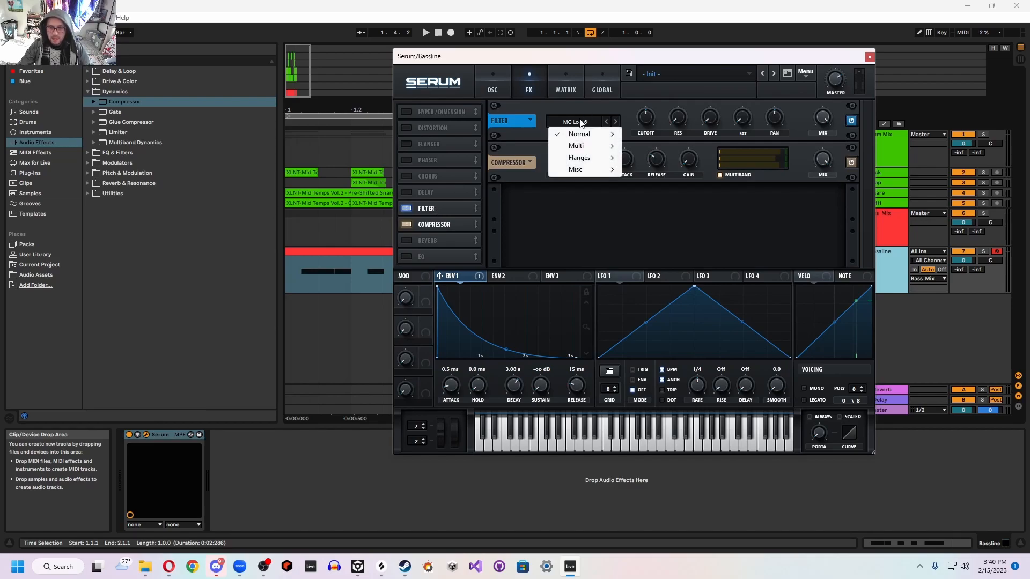
mouse_move(587, 134)
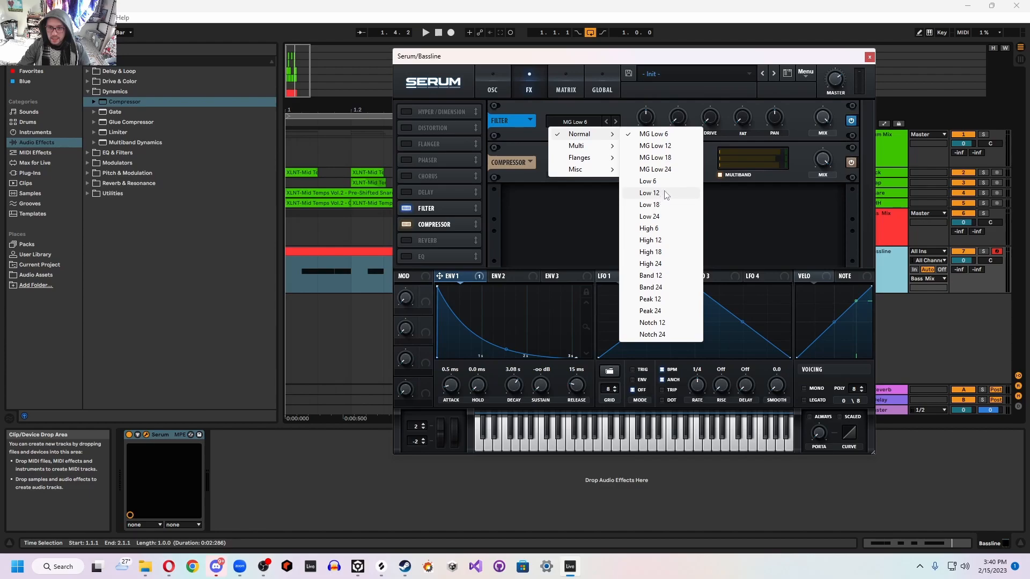
left_click(658, 278)
key("space")
mouse_move(642, 119)
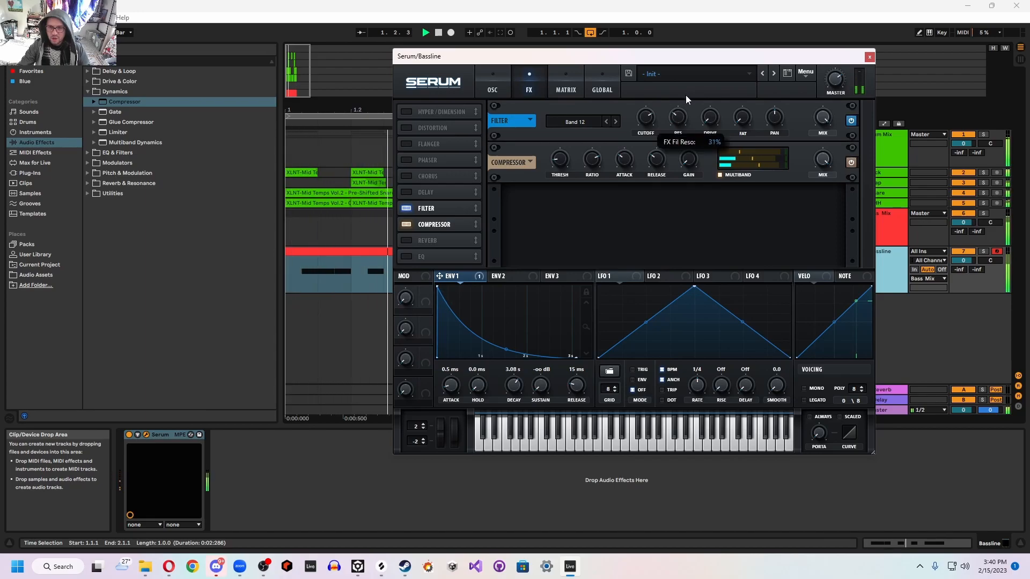
mouse_move(646, 119)
left_mouse_down()
mouse_move(648, 141)
mouse_move(651, 117)
left_mouse_up()
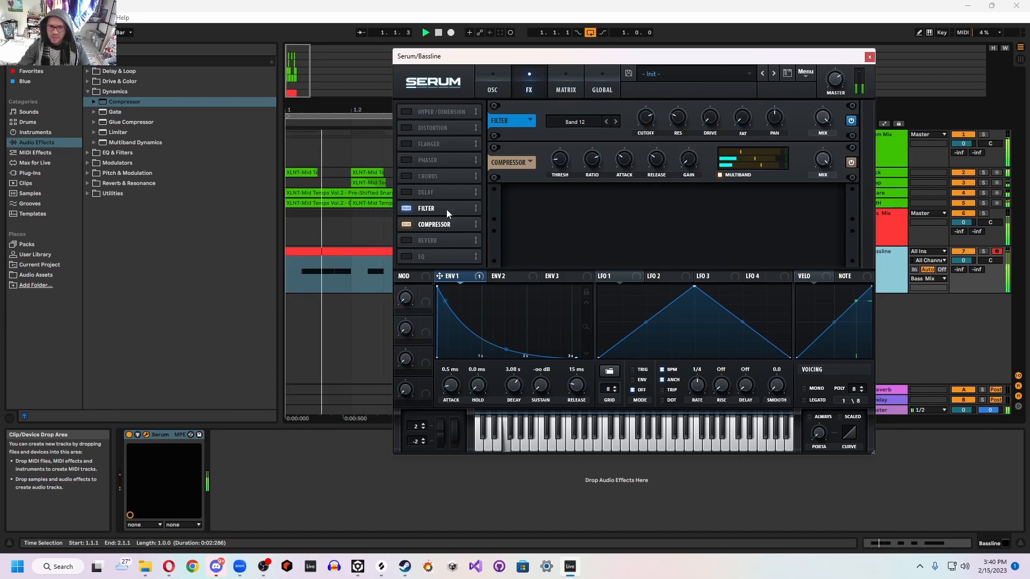
Step: Move the Filter effect ahead of Distortion, then enable Distortion with the Diode 1 type and audition it
left_click_drag(430, 209, 443, 134)
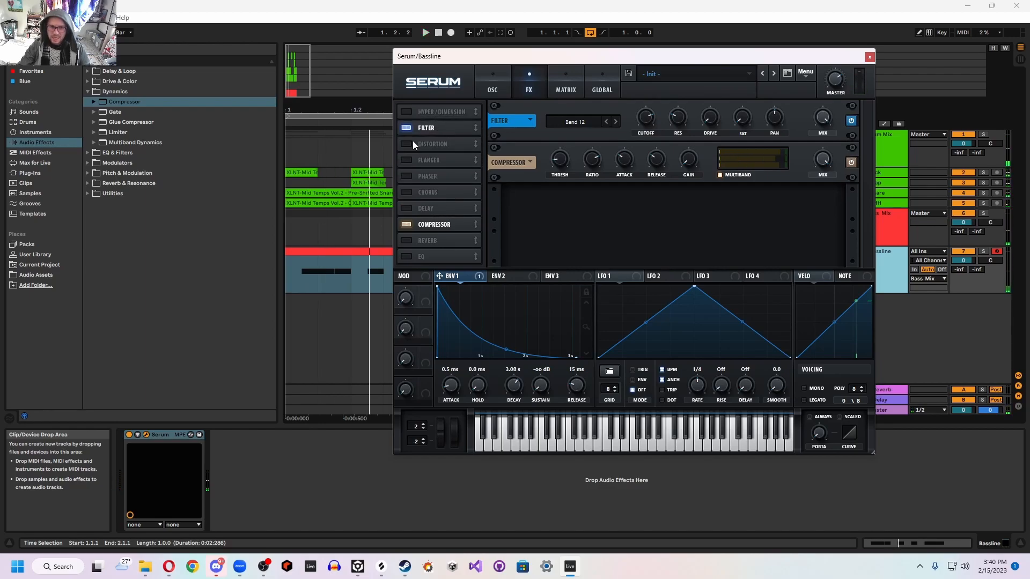
left_click(413, 143)
left_click(610, 163)
left_click(610, 162)
key("space")
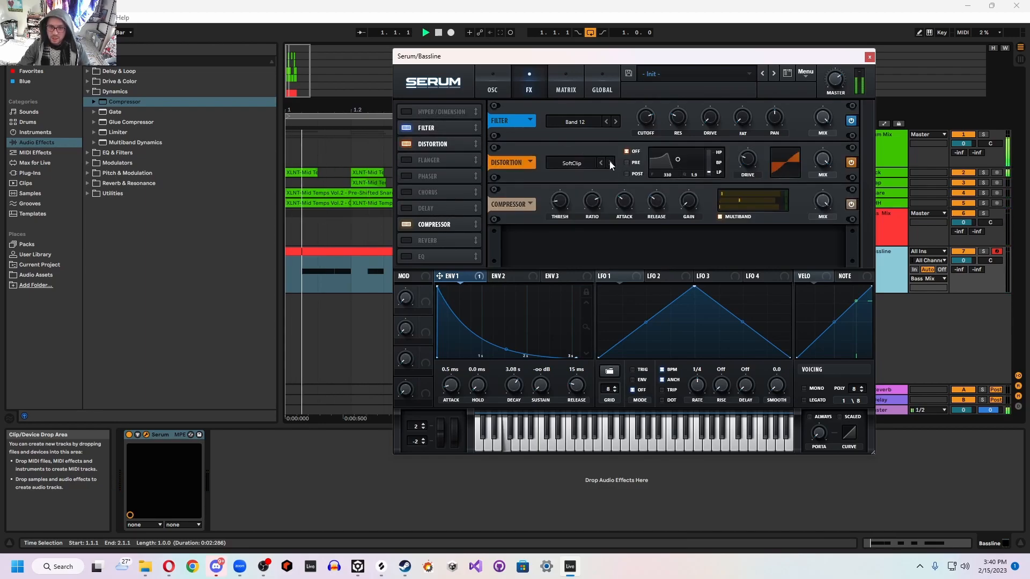
left_click(610, 162)
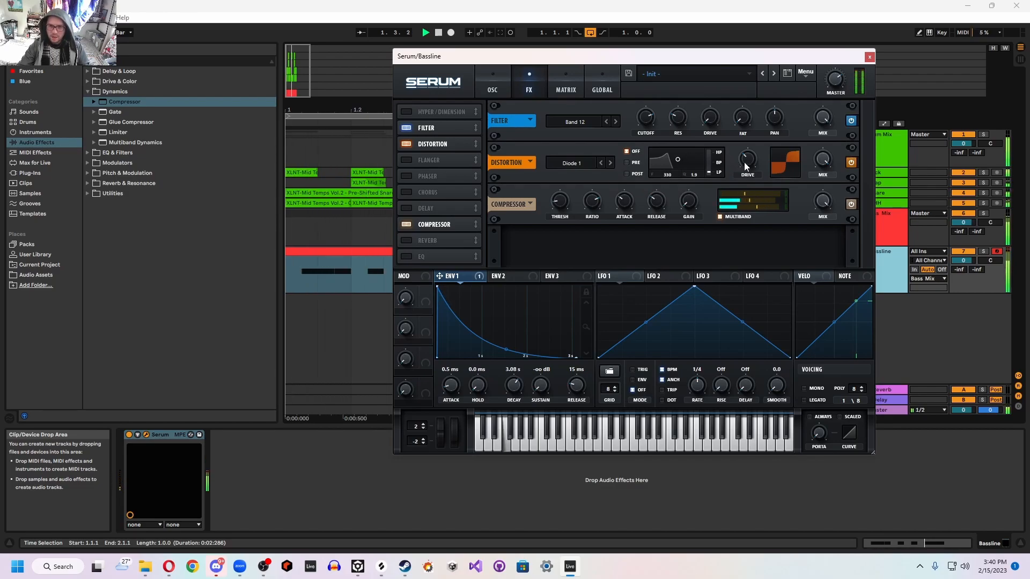
Step: Enable Serum's Delay between Distortion and Compressor, turn off its BPM sync, set feedback to about 29% and adjust its mix
left_click(406, 208)
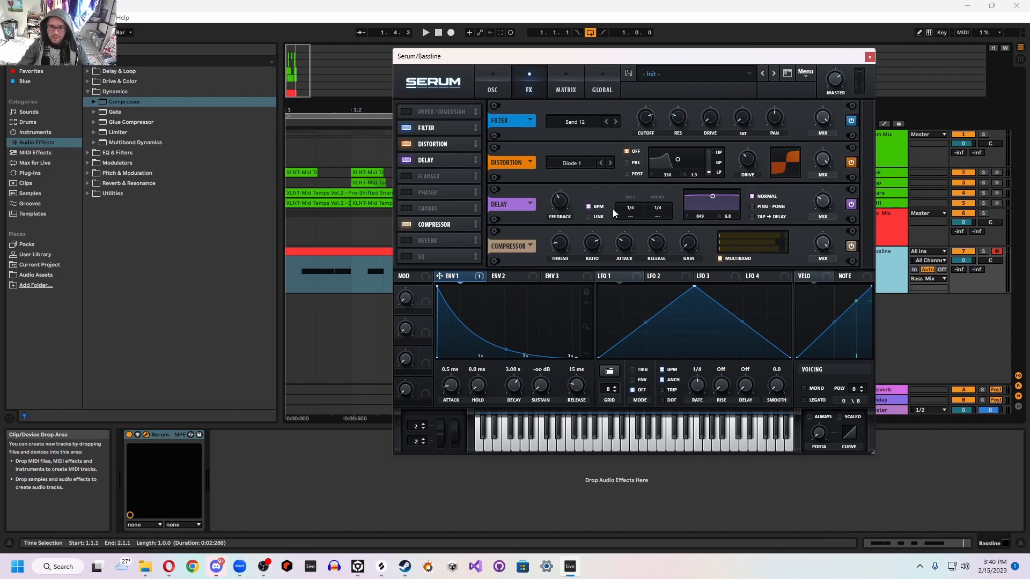
left_click(589, 207)
key("space")
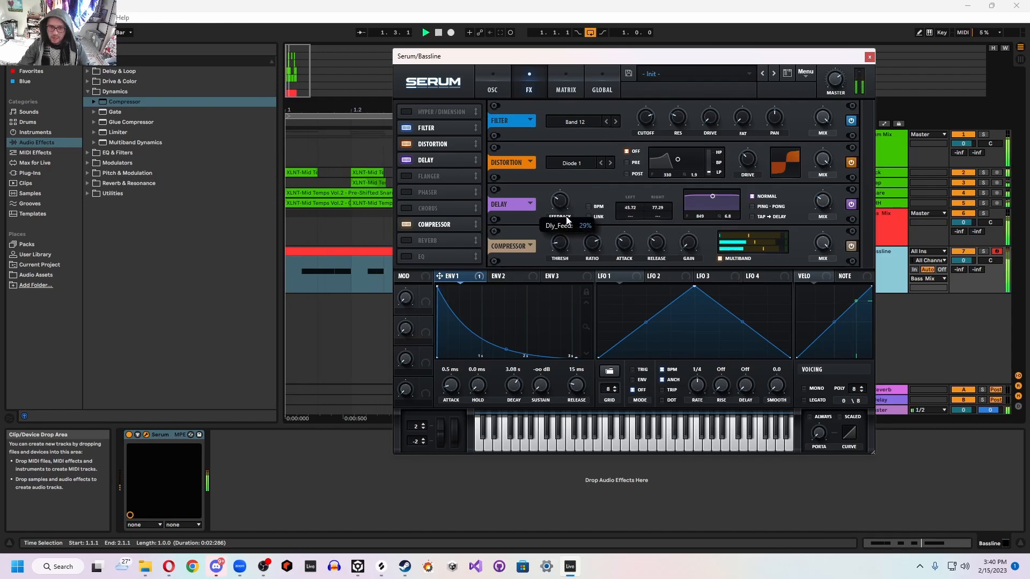
left_click_drag(825, 222, 820, 223)
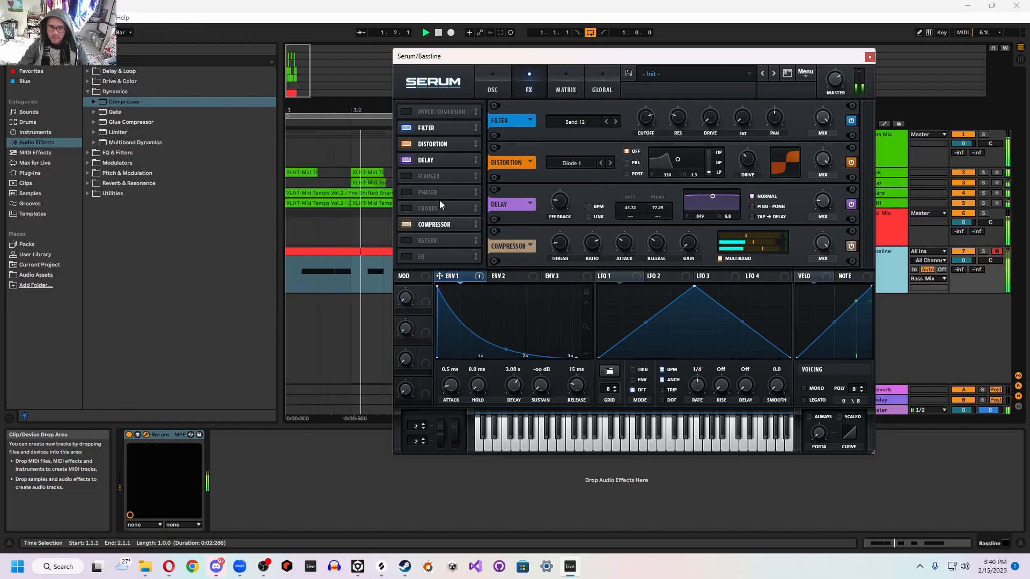
left_click_drag(439, 225, 453, 176)
Step: Set oscillator A's unison to 15 voices and audition the loop with the effects rack in view
left_click(492, 90)
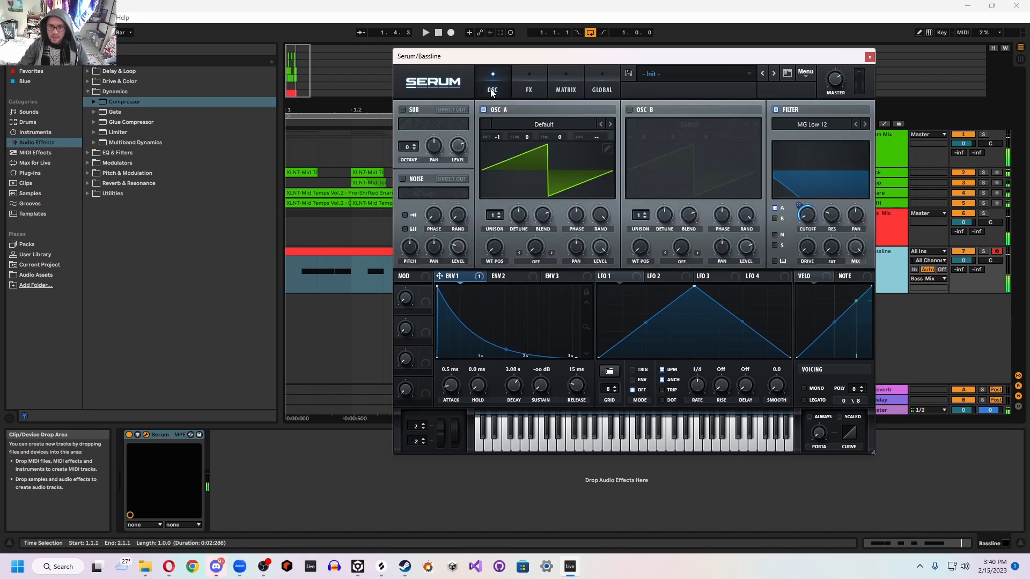
left_click_drag(493, 217, 521, 112)
key("space")
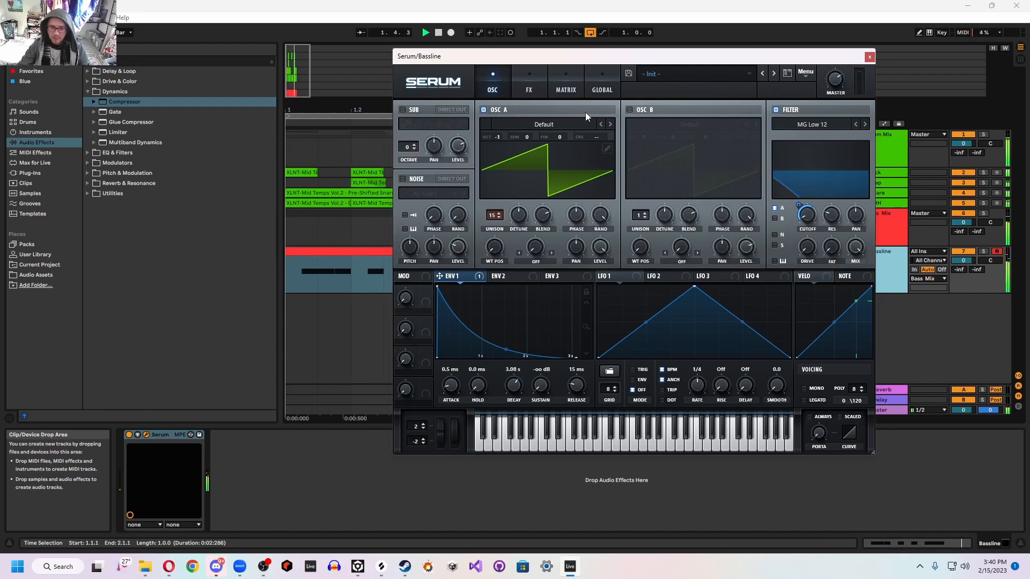
key("space")
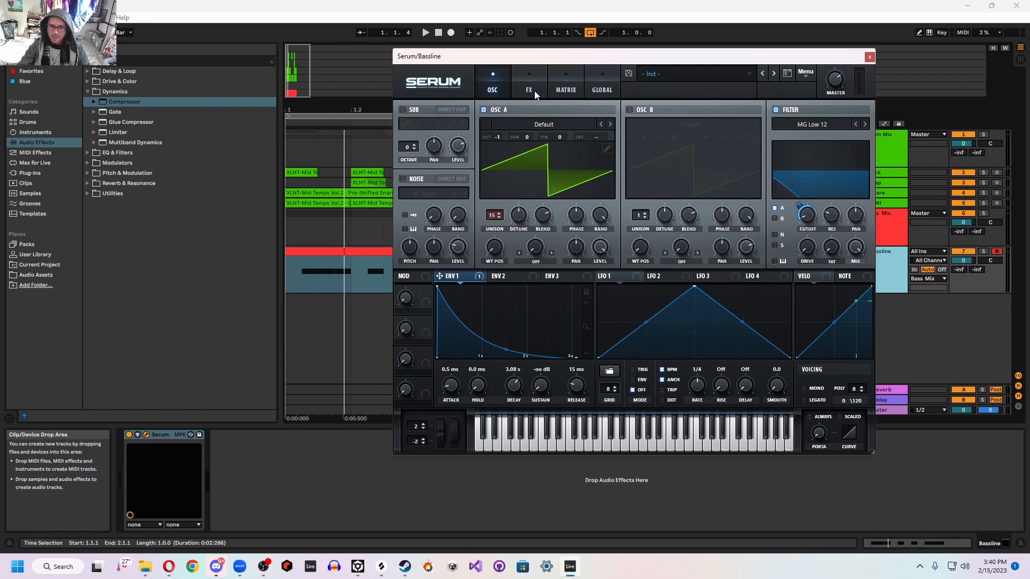
left_click(529, 91)
key("space")
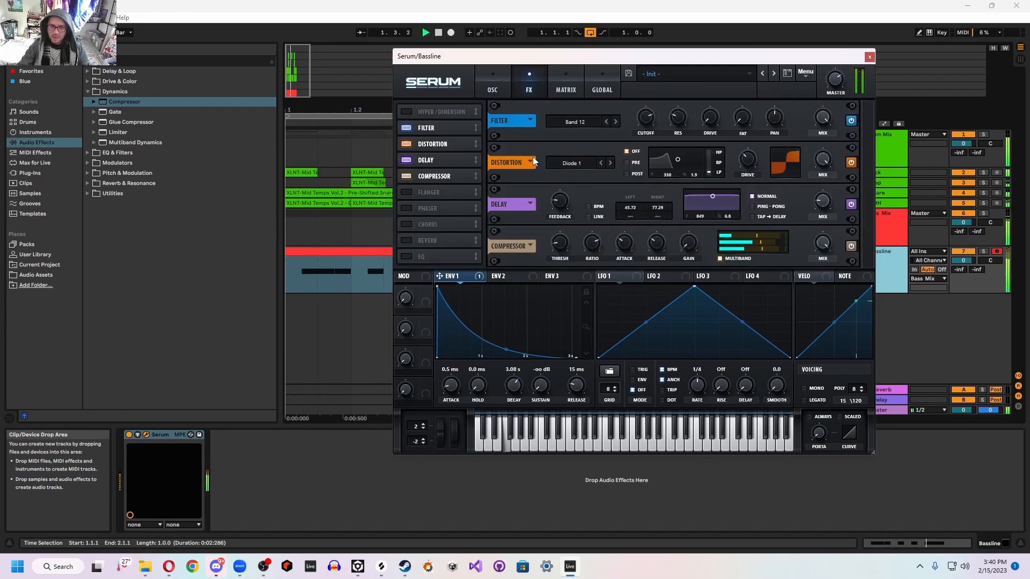
key("space")
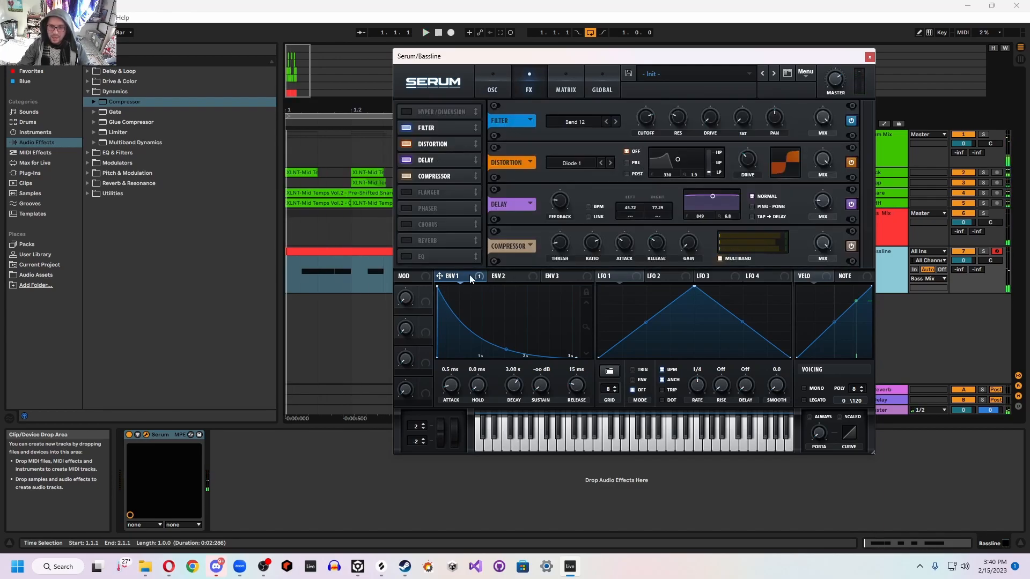
Step: Modulate the Filter effect's cutoff with Env 1, lower the base cutoff and raise the modulation amount while auditioning
left_click_drag(638, 107, 639, 105)
key("space")
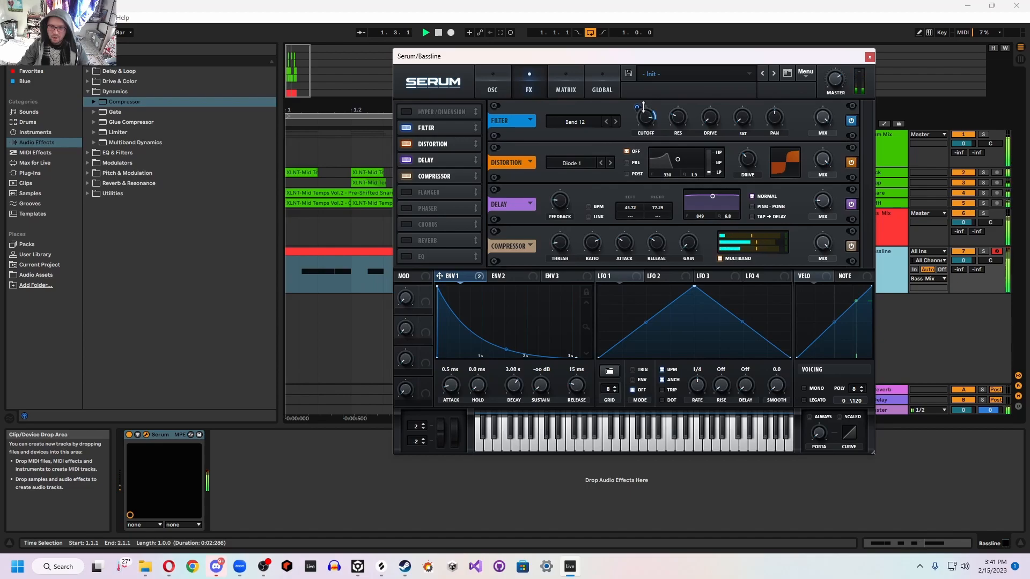
left_click_drag(644, 121, 643, 170)
left_click_drag(637, 105, 647, 90)
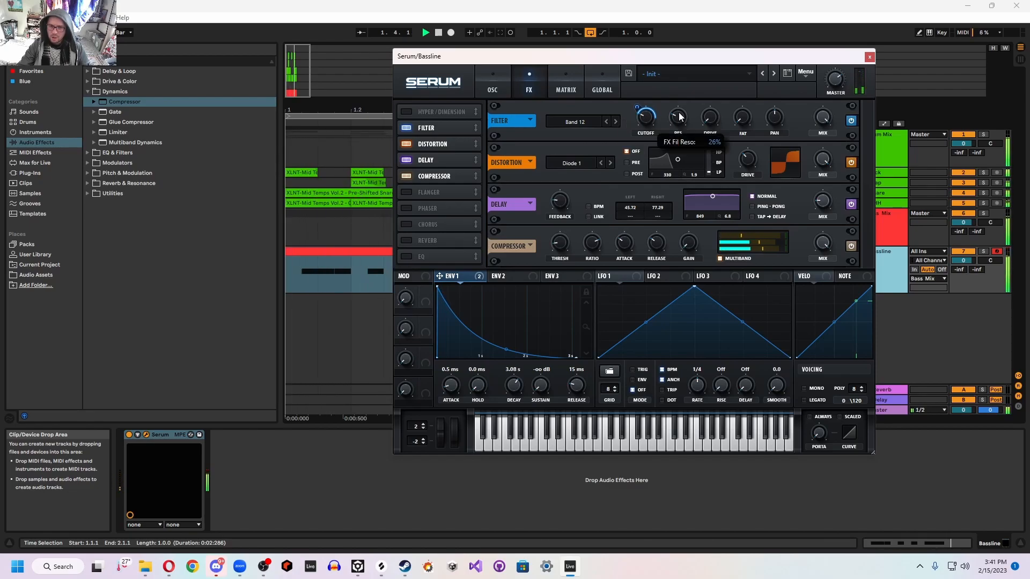
key("space")
mouse_move(645, 134)
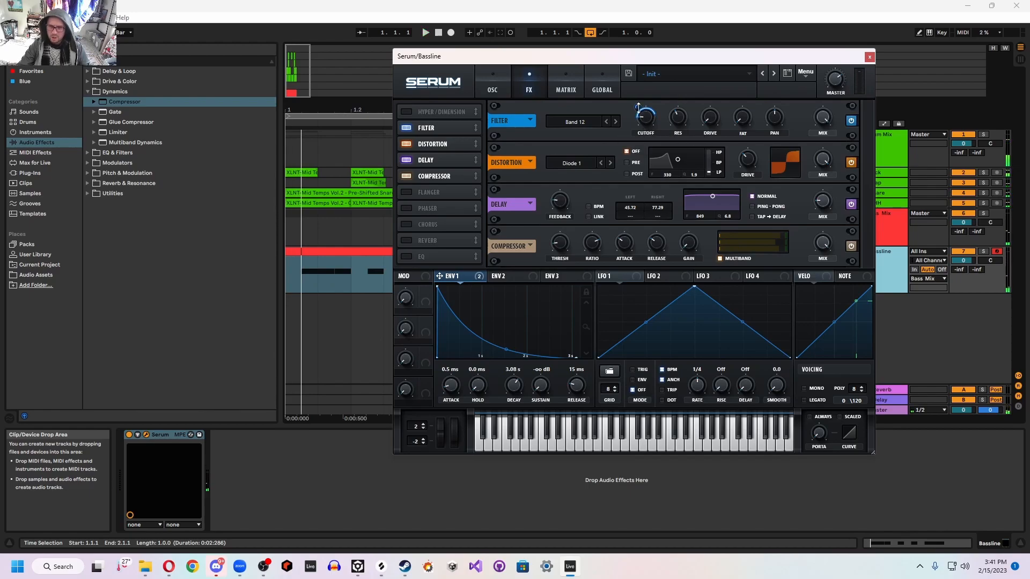
key("space")
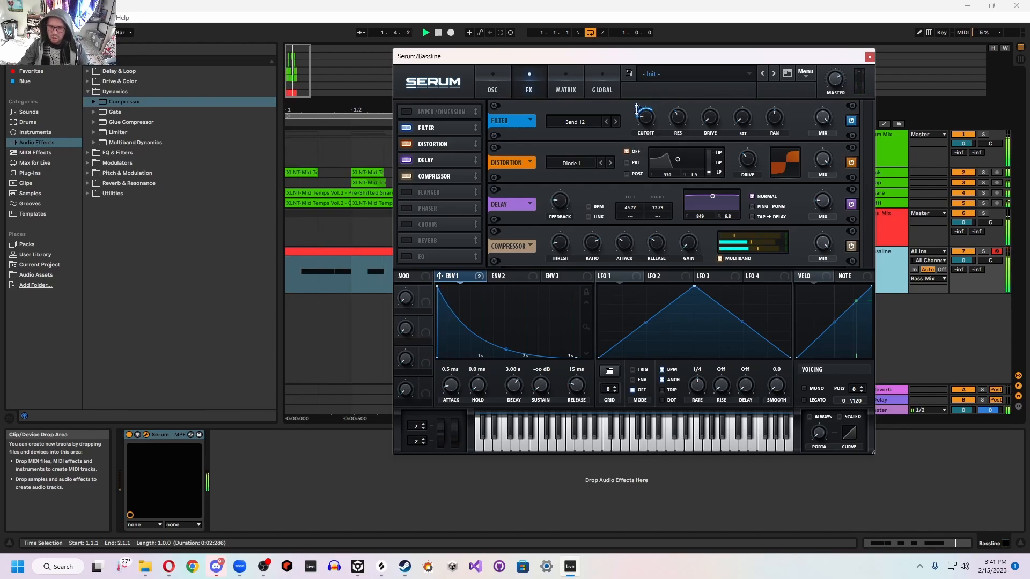
Step: Switch the main oscillator filter to MG Low 24 and set Env 1's cutoff modulation to about 56 during playback
left_click(494, 81)
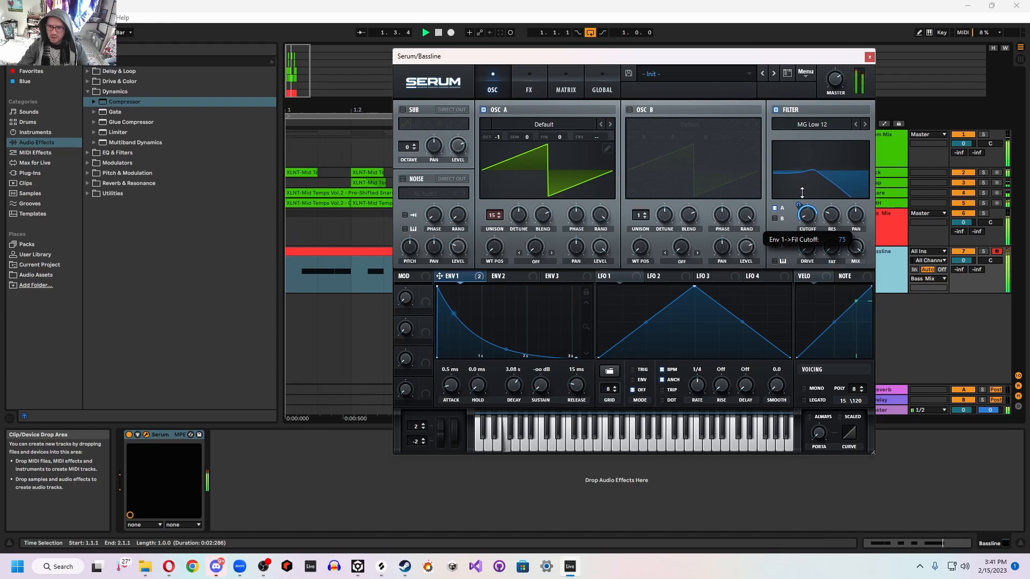
left_click(864, 125)
key("space")
mouse_move(799, 205)
key("space")
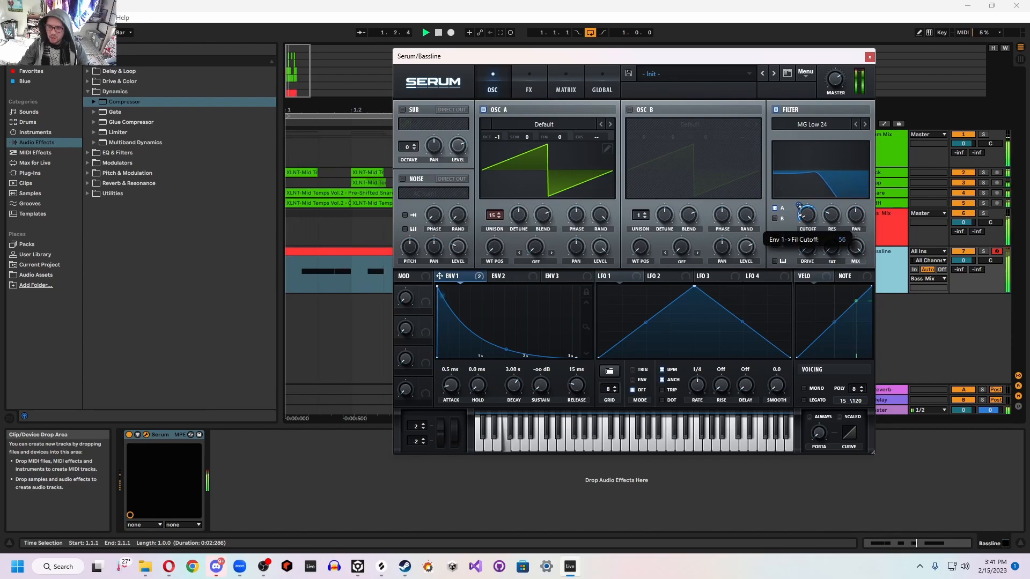
Step: Lower oscillator A's unison detune while auditioning the loop
key("space")
key("space")
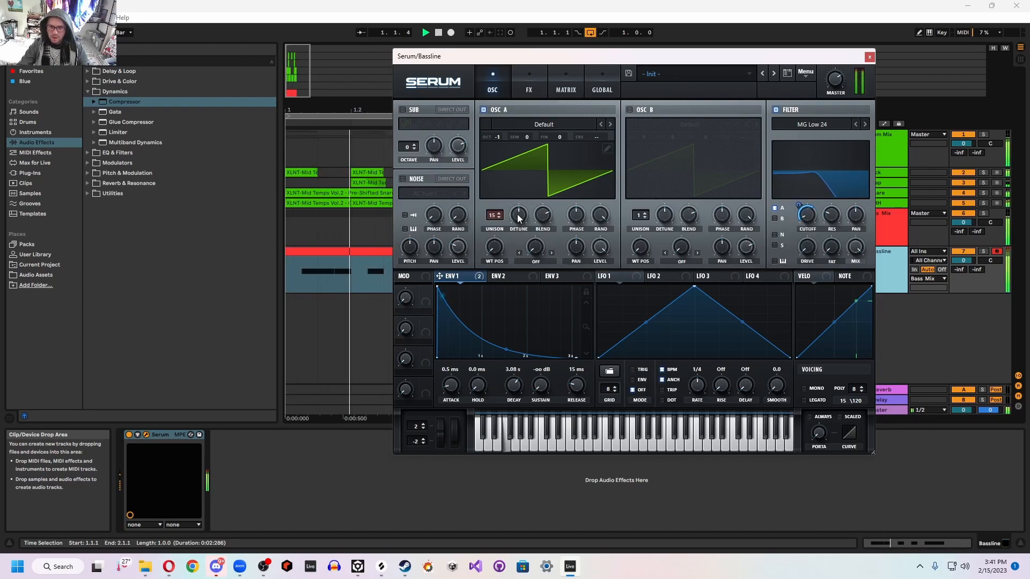
mouse_move(519, 234)
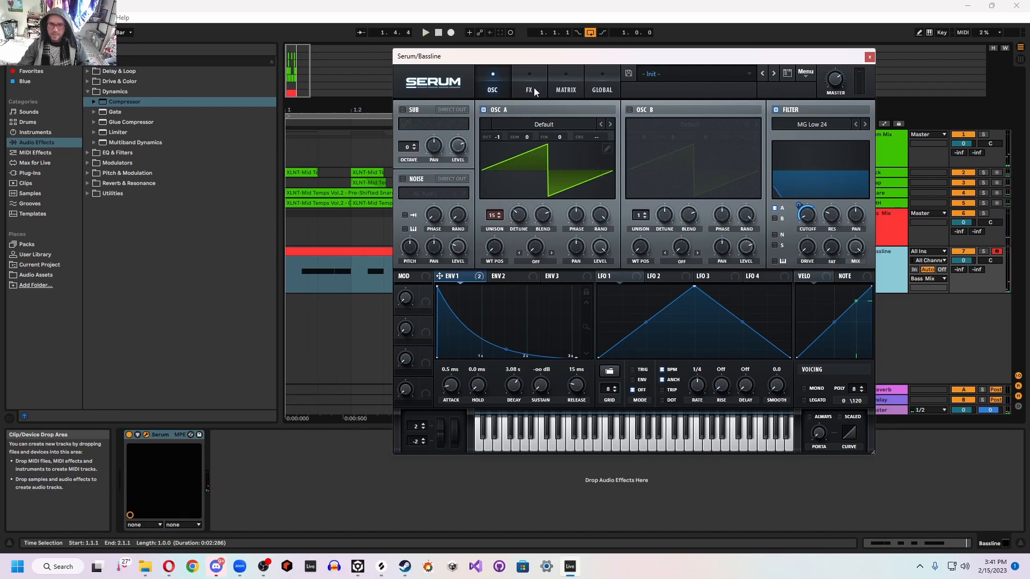
Step: Enable the noise oscillator with the AC hum1 sample and adjust its level during playback
left_click(401, 178)
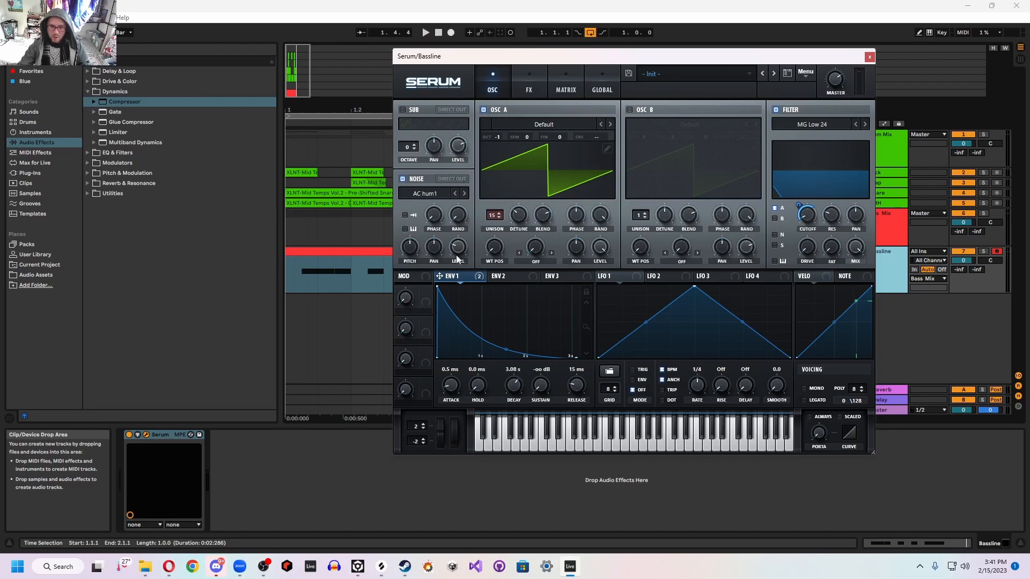
key("space")
mouse_move(465, 241)
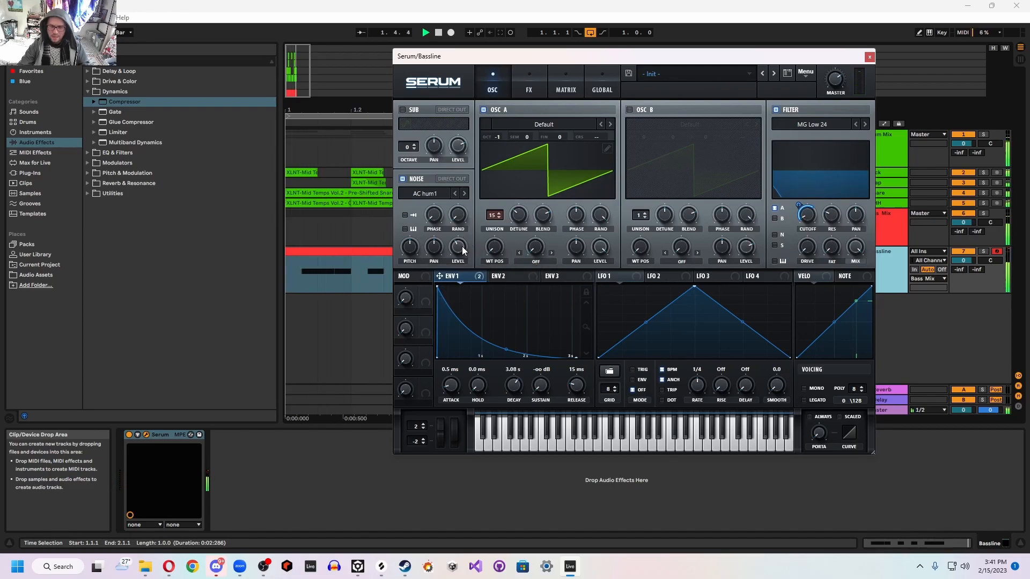
Step: Try routing the noise oscillator through the main filter while auditioning, and turn that routing back off
key("space")
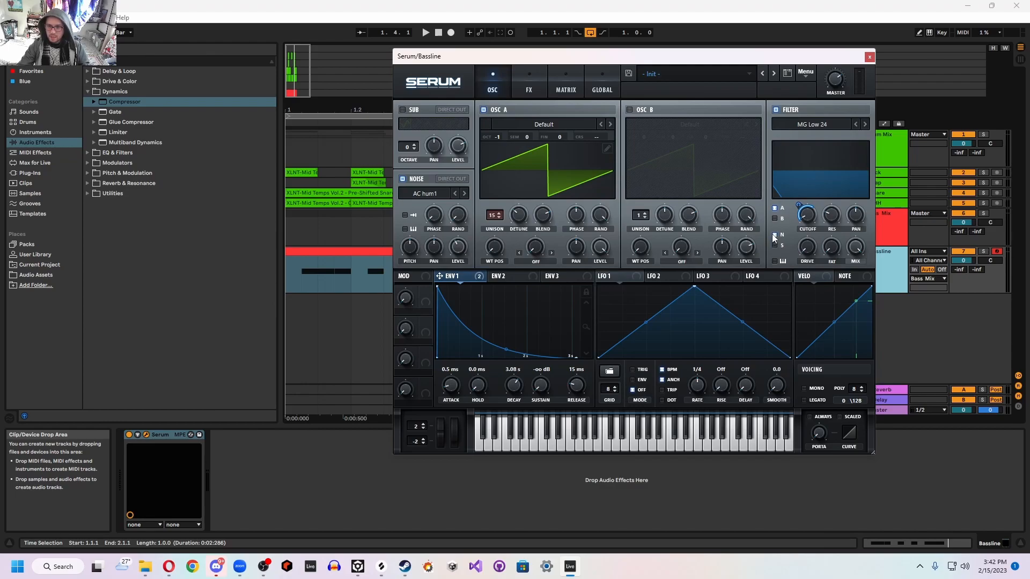
key("space")
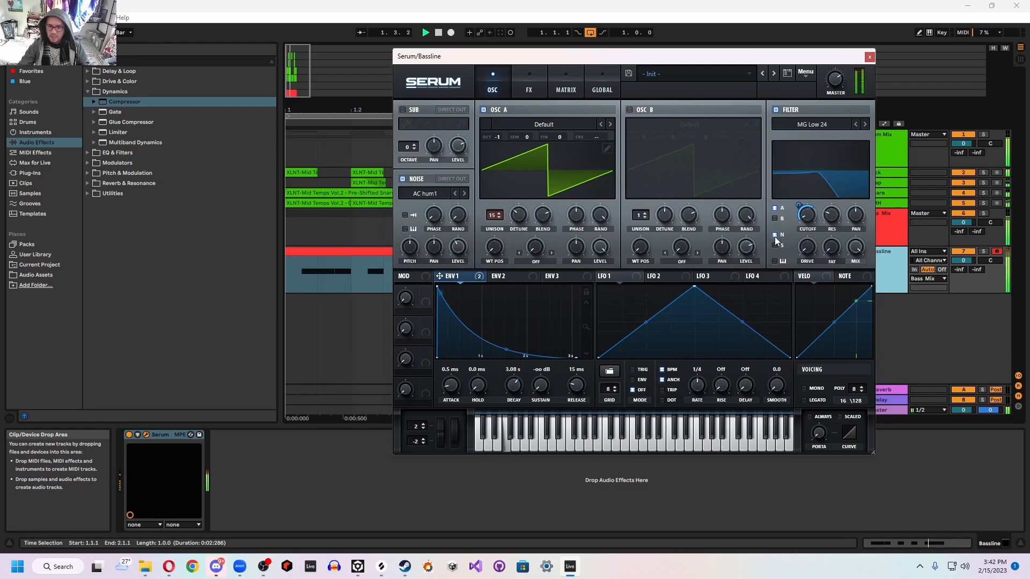
left_click(776, 236)
key("space")
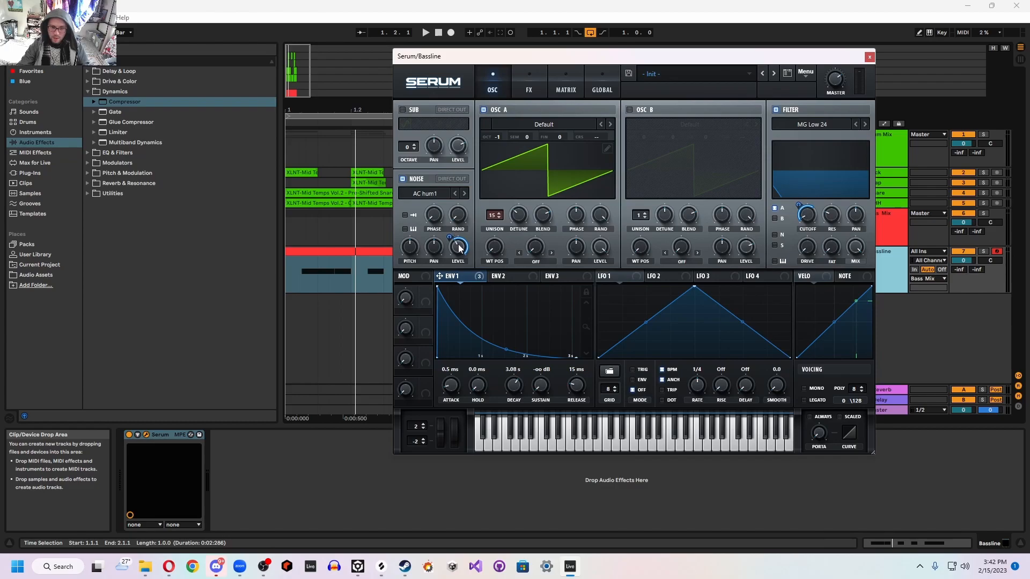
Step: Modulate the noise oscillator's level with Env 1 and adjust the modulation amount while auditioning
left_click_drag(448, 236, 452, 252)
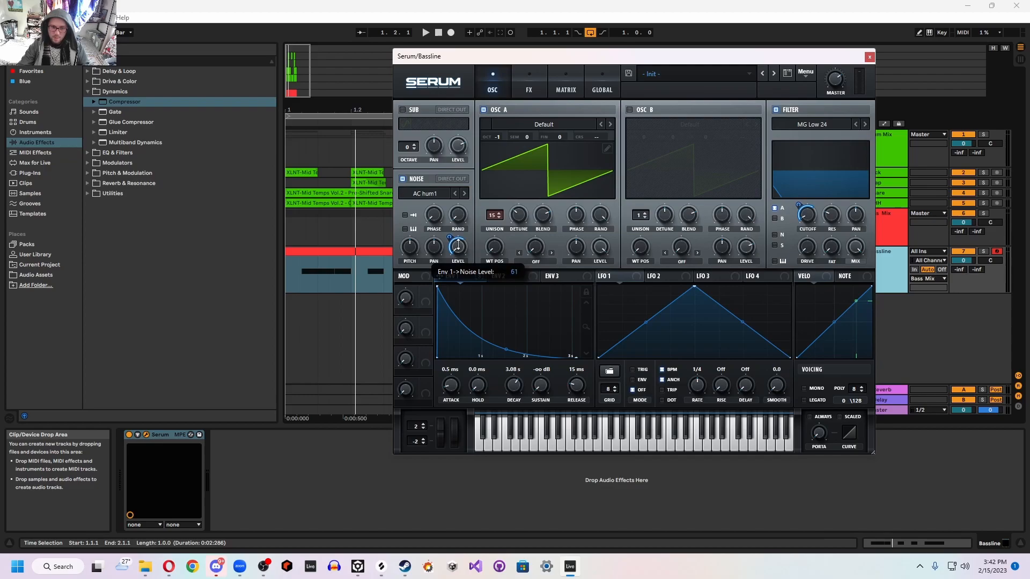
key("space")
left_click_drag(457, 247, 450, 238)
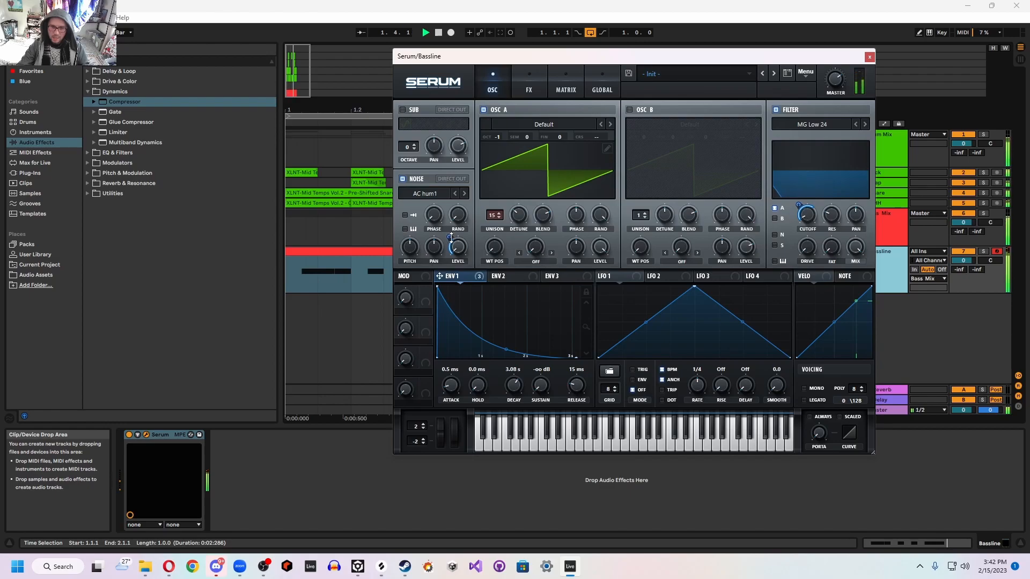
Step: Enable the sine sub oscillator at octave -1 and 100% level, and send it to the direct output
left_click(405, 110)
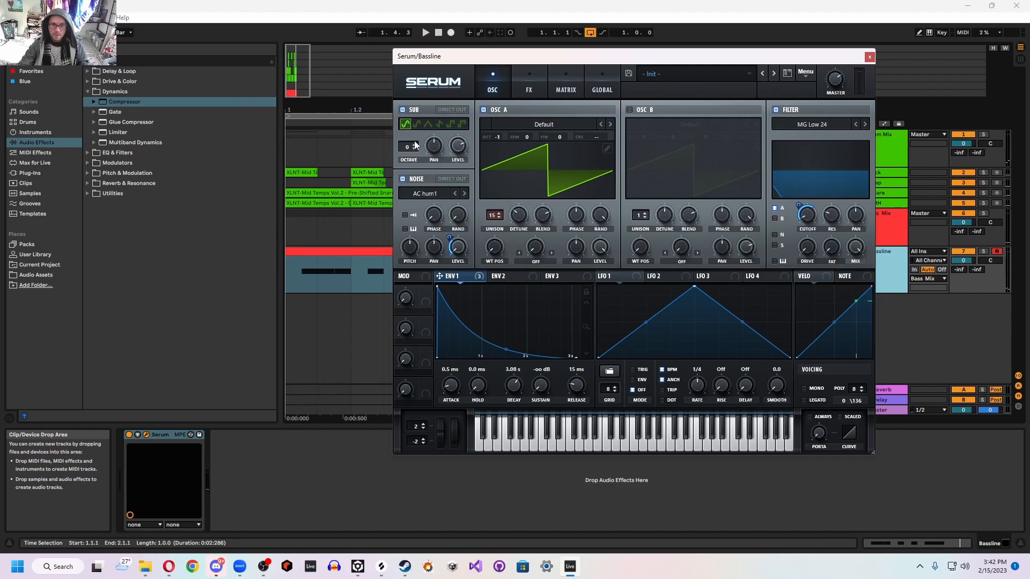
key("space")
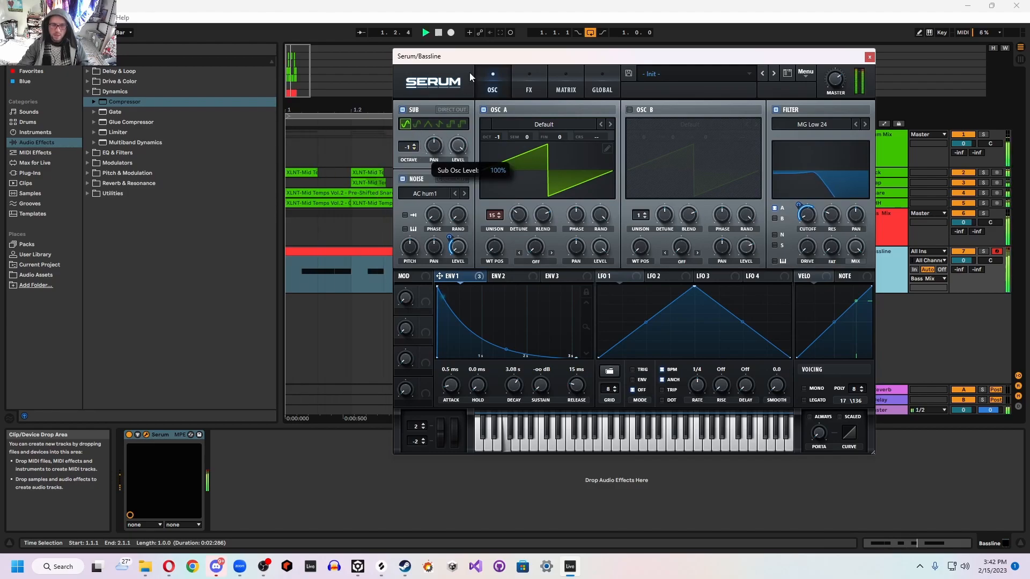
key("space")
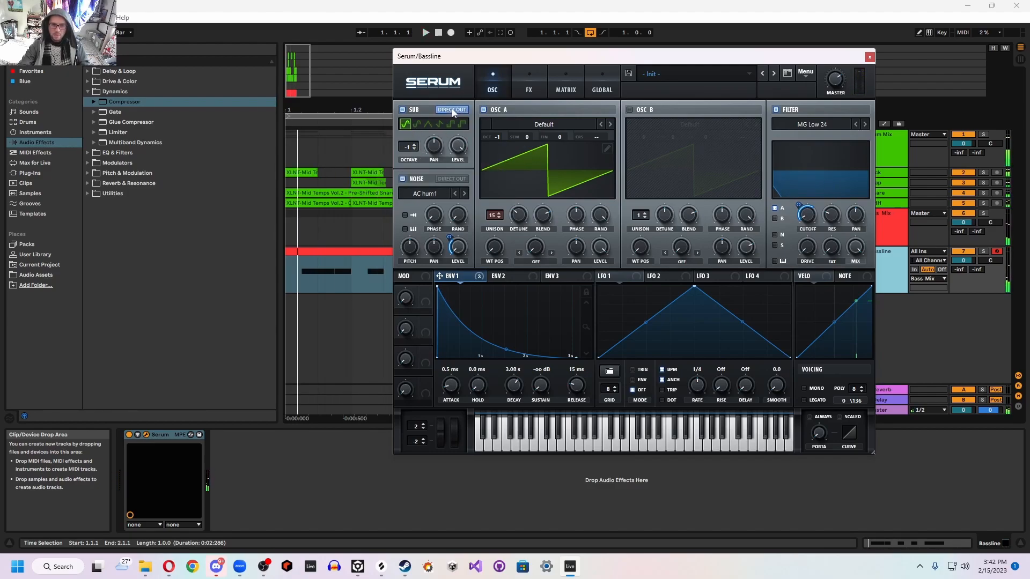
key("space")
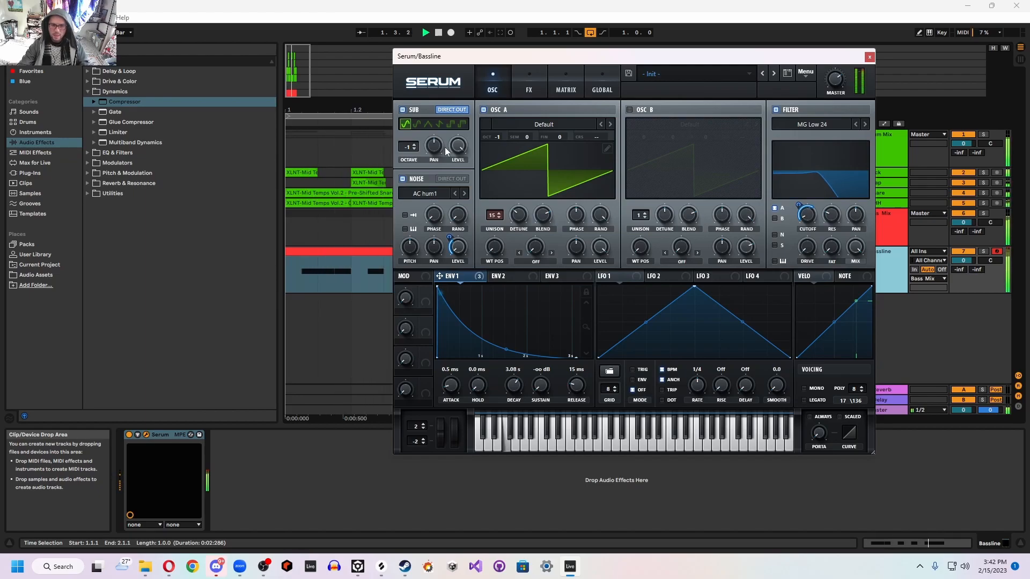
Step: Modulate the sub oscillator's level with Env 1 at an amount of 100 and set its base level to about 30%
left_click_drag(461, 143, 461, 143)
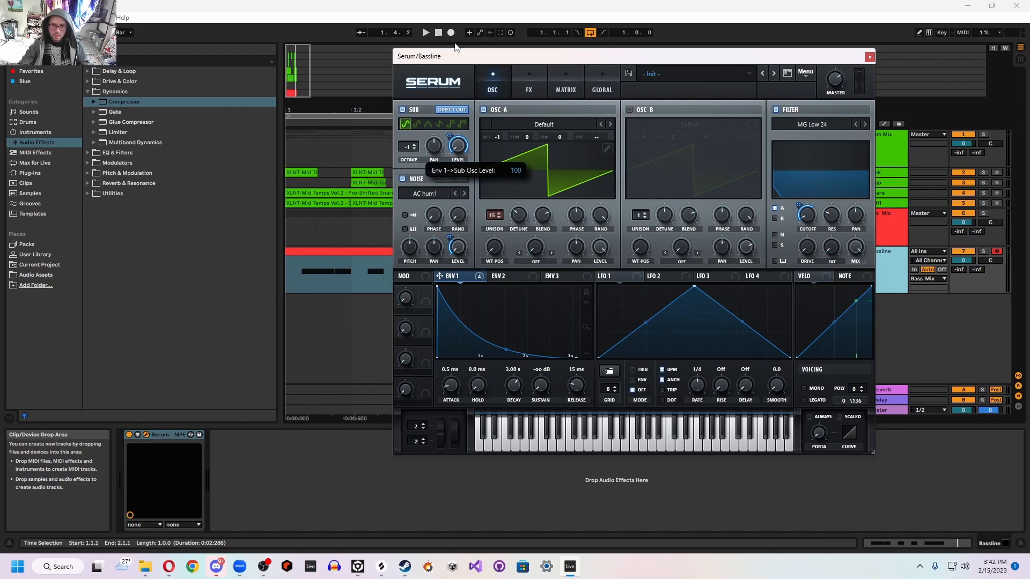
mouse_move(463, 140)
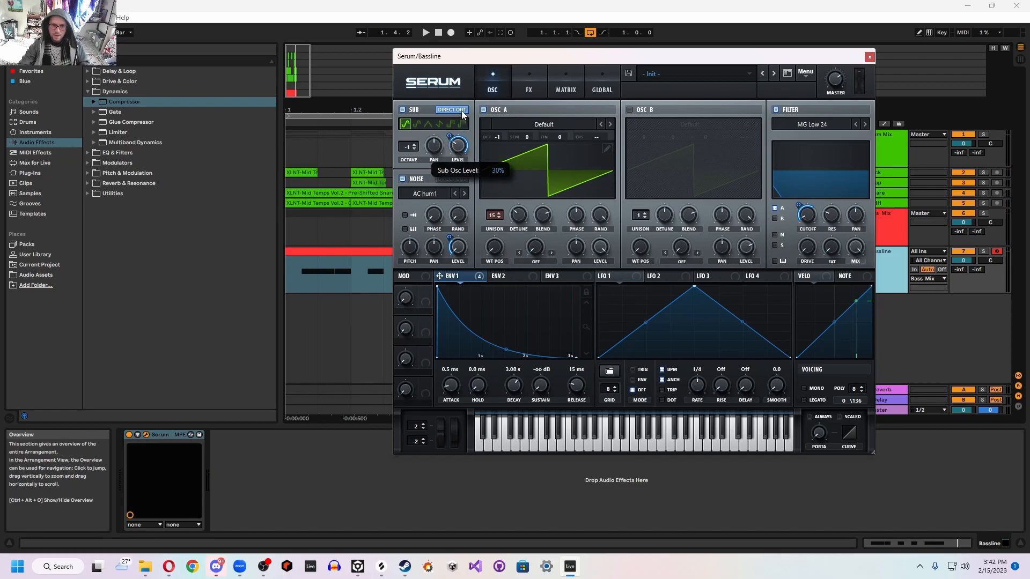
key("space")
right_click(457, 151)
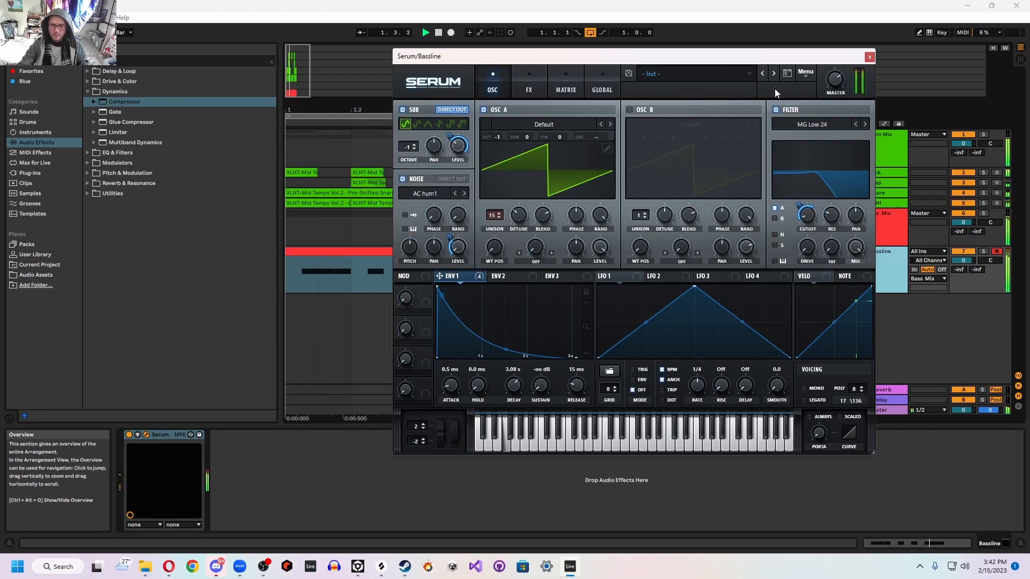
Step: Close Serum's window, show the Bass Mix track's device chain and audition the loop
left_click(869, 56)
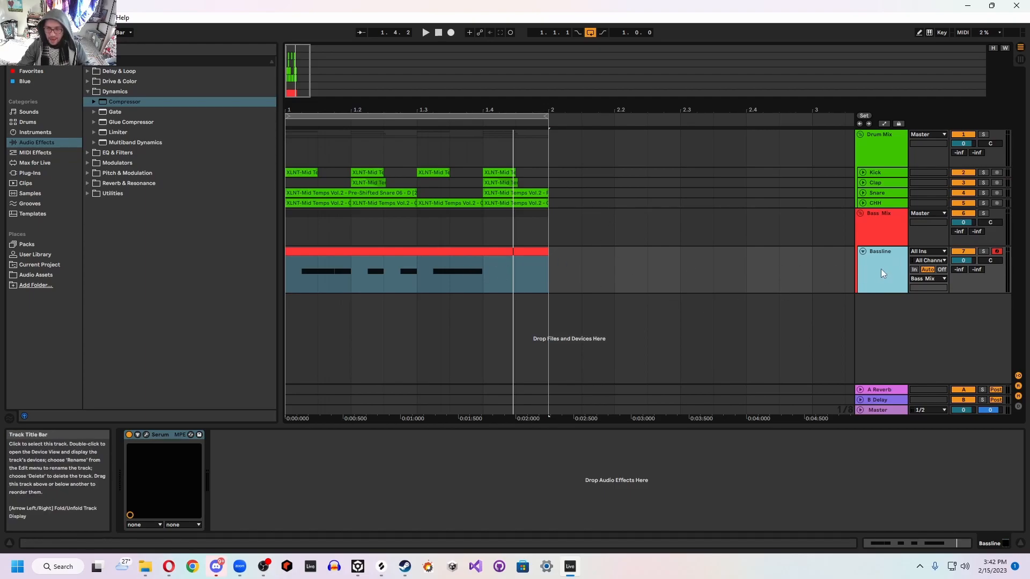
left_click(880, 224)
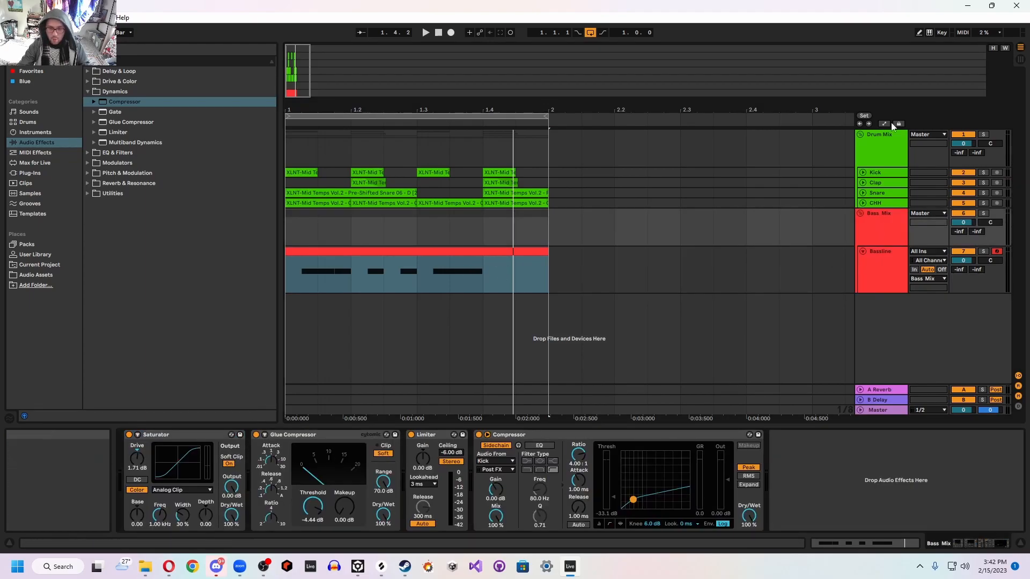
key("space")
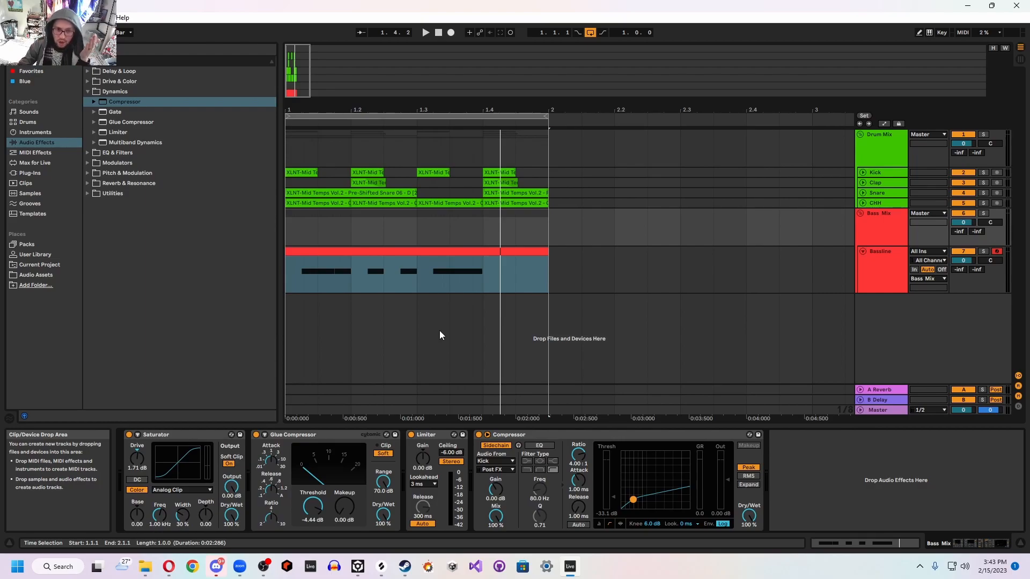
Step: Lower the project tempo and play the loop at the slower speed
left_click_drag(48, 32, 47, 53)
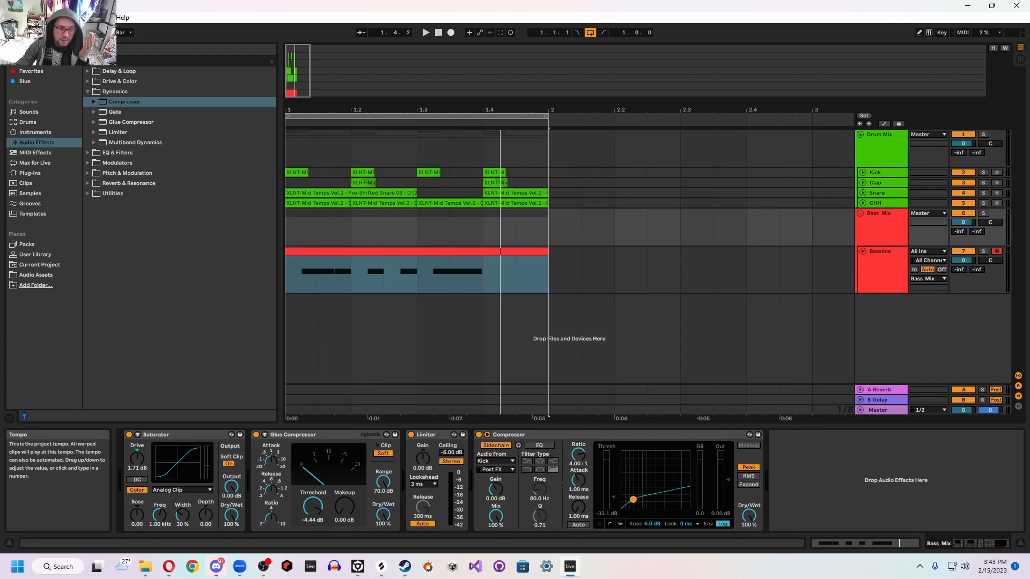
key("space")
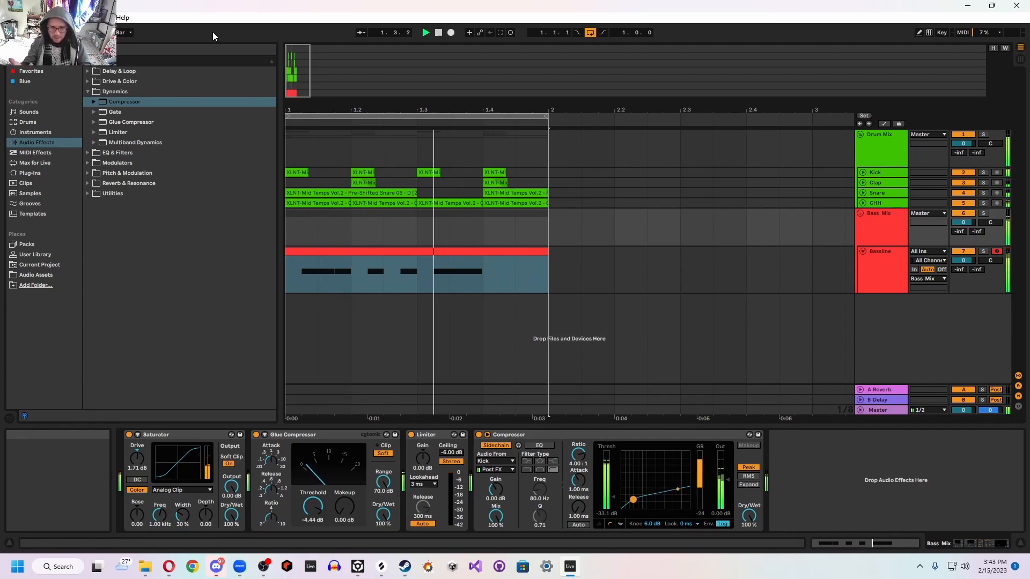
Step: Raise the project tempo and play the loop at the faster speed
key("space")
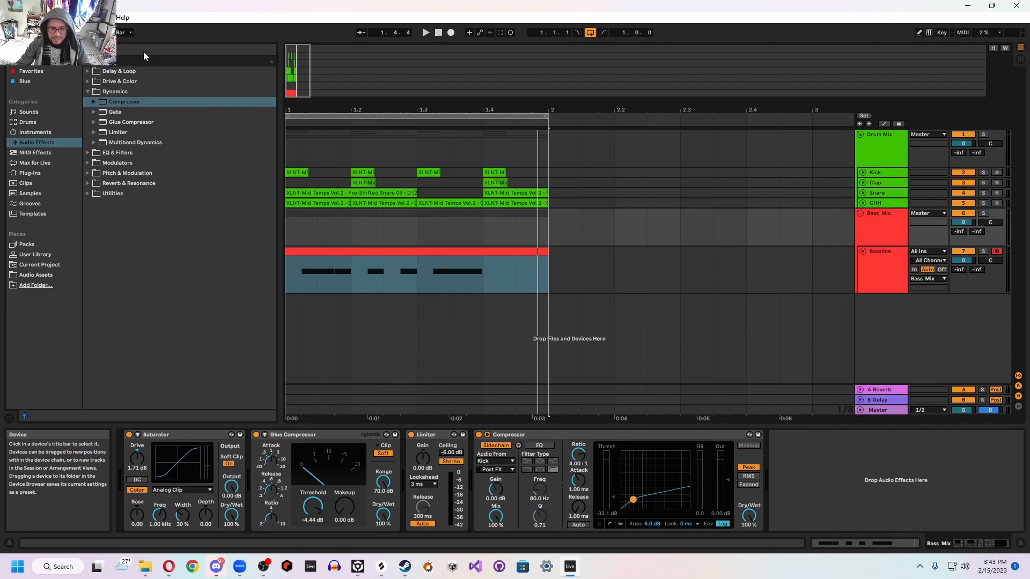
left_click_drag(54, 32, 54, 17)
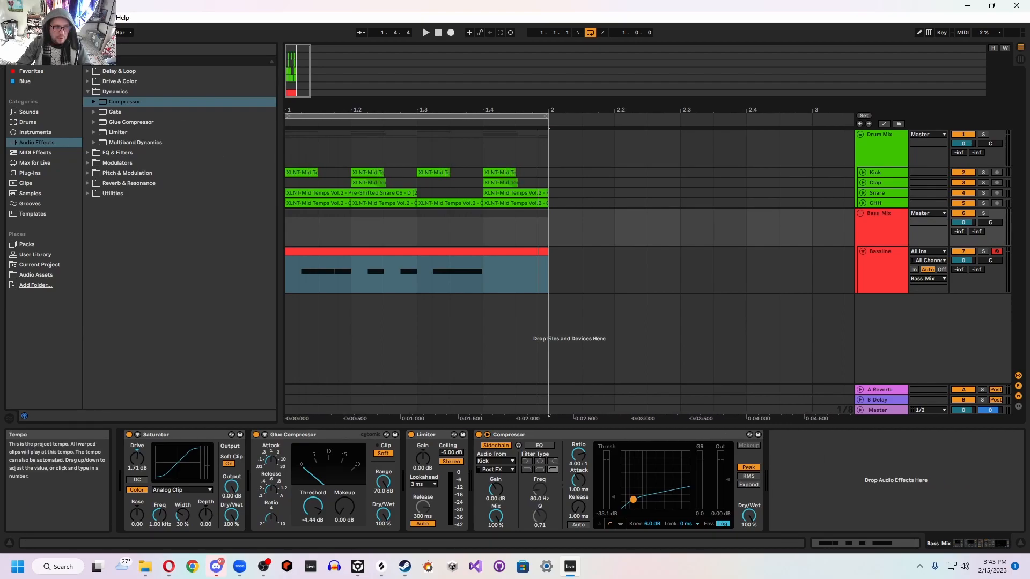
key("space")
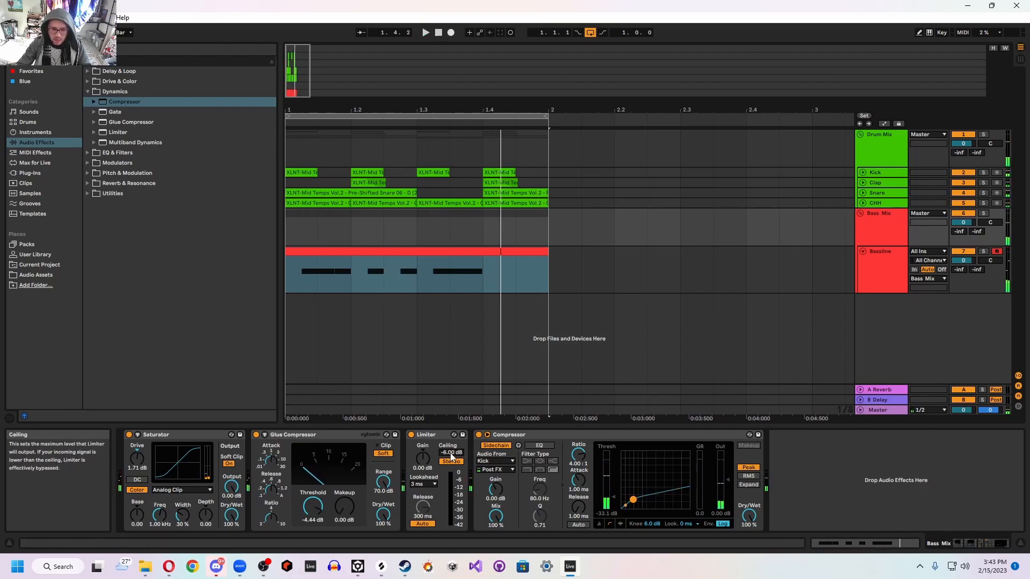
key("space")
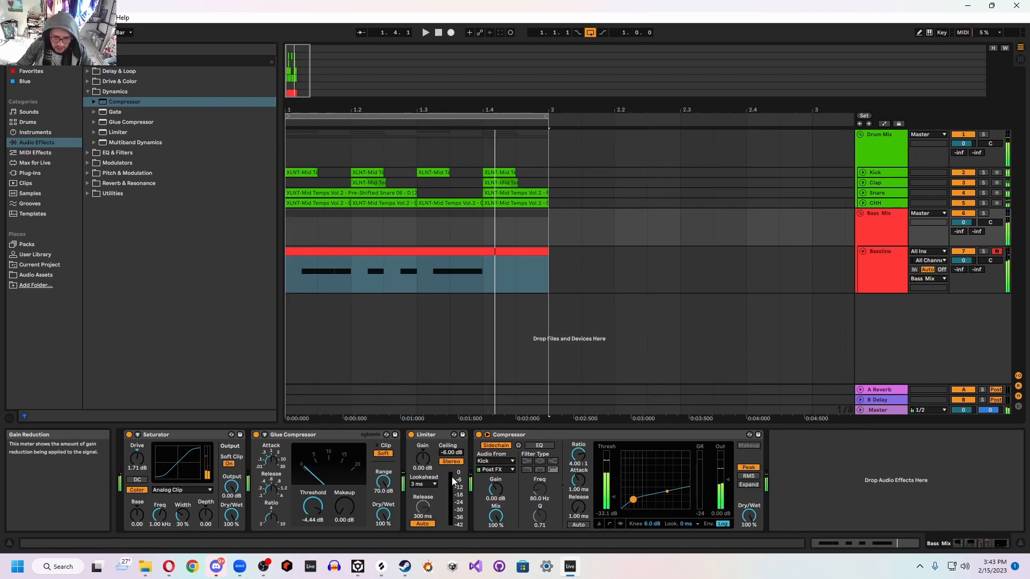
Step: Insert a Utility between the Limiter and the Compressor on the Bass Mix track and set its gain to -2.22 dB
left_click(115, 193)
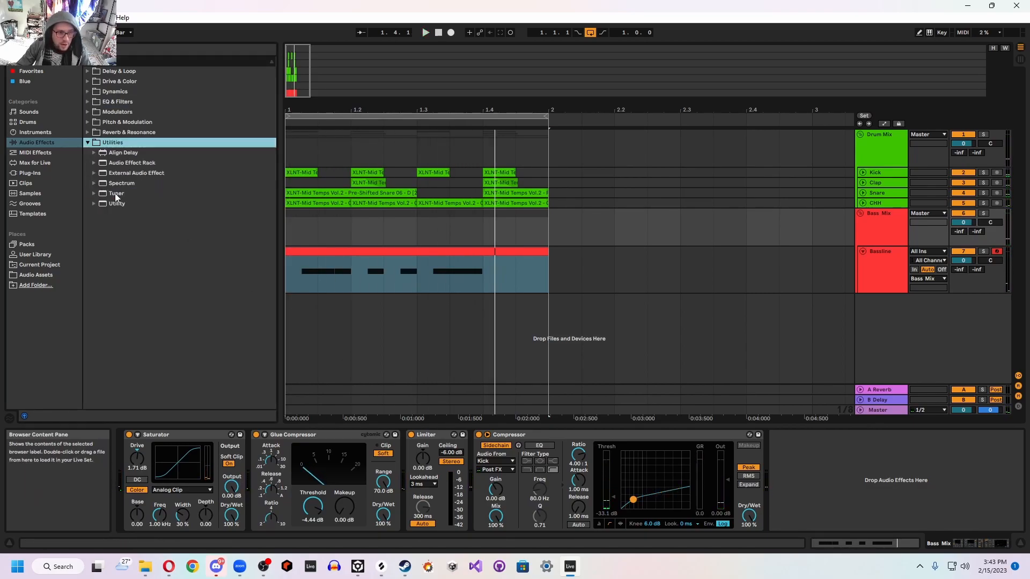
left_click(117, 204)
left_click(117, 204)
left_click(119, 213)
left_click(117, 203)
left_click(94, 203)
left_click_drag(107, 203, 472, 449)
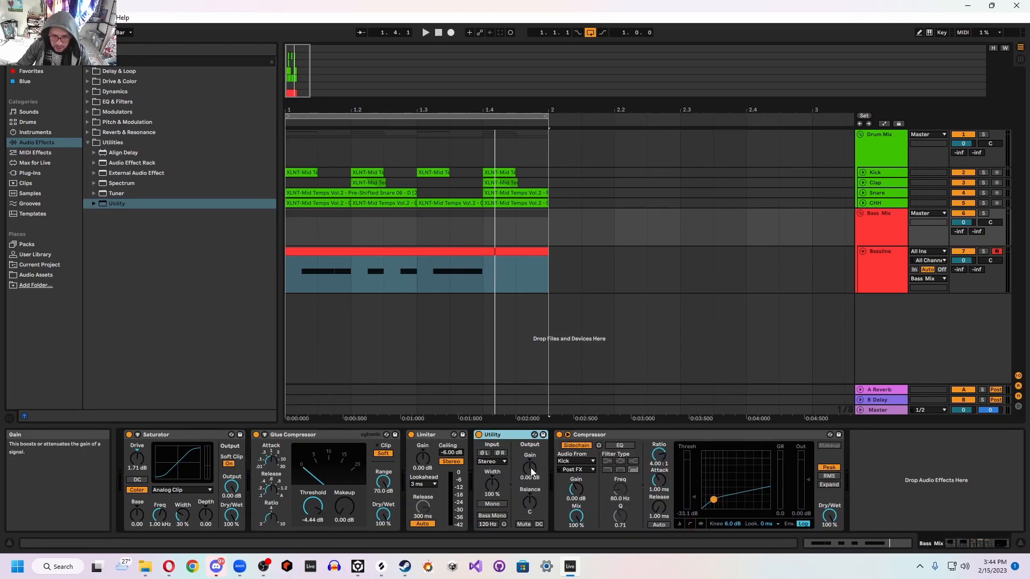
left_click_drag(531, 468, 531, 470)
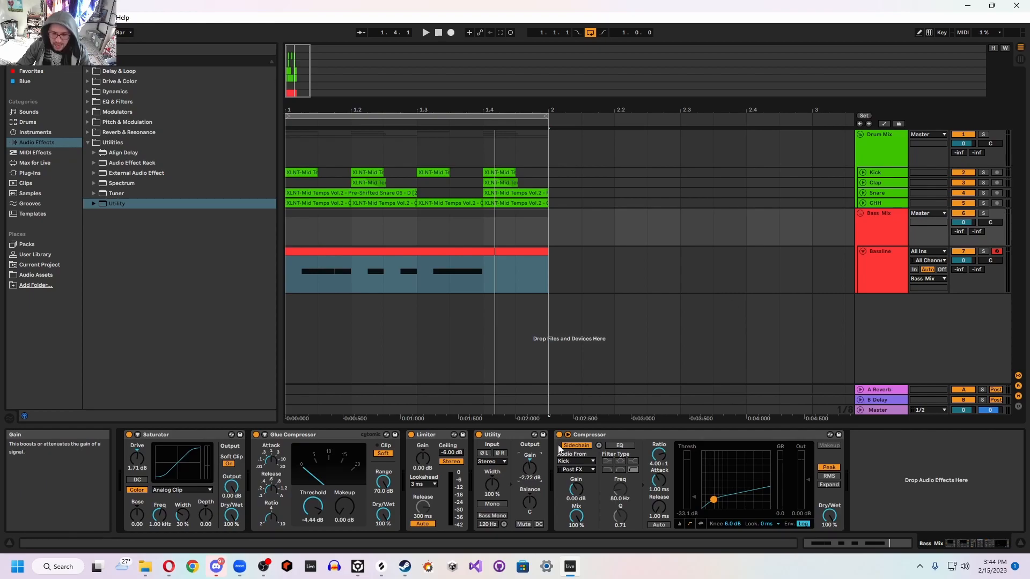
Step: Check the track peak levels in the session mixer during playback, then audition the loop in the arrangement
left_click(1020, 59)
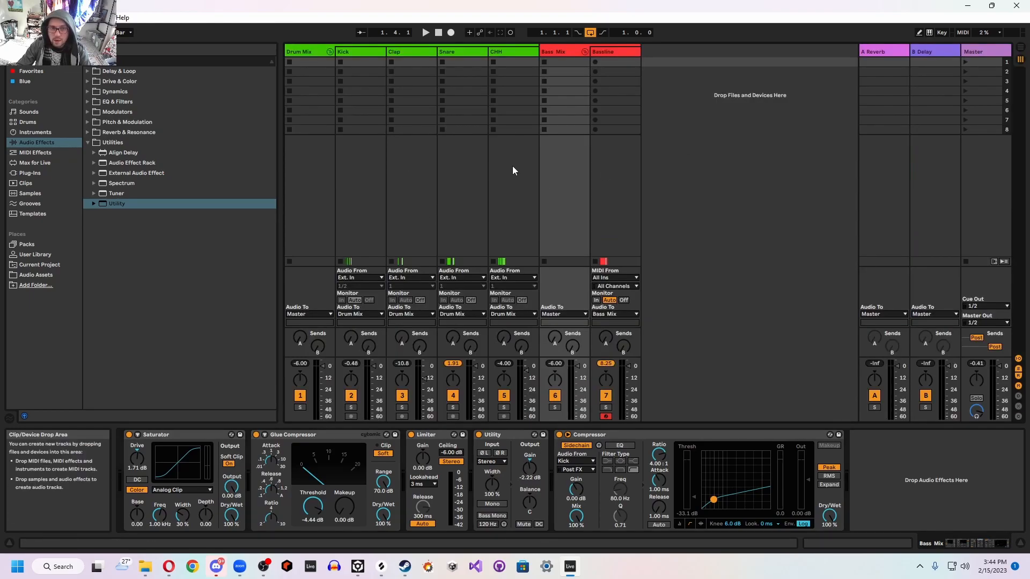
key("space")
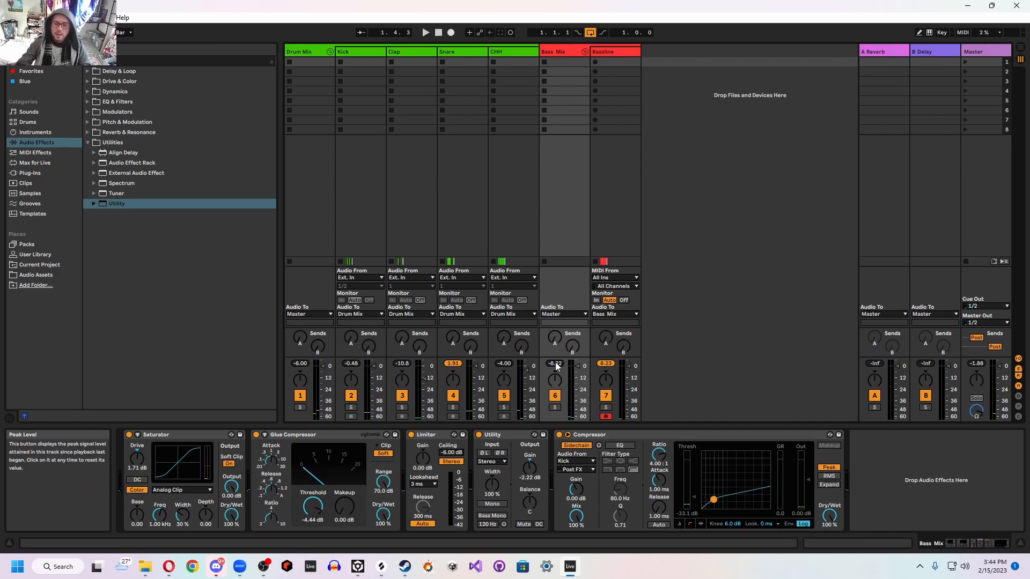
key("Tab")
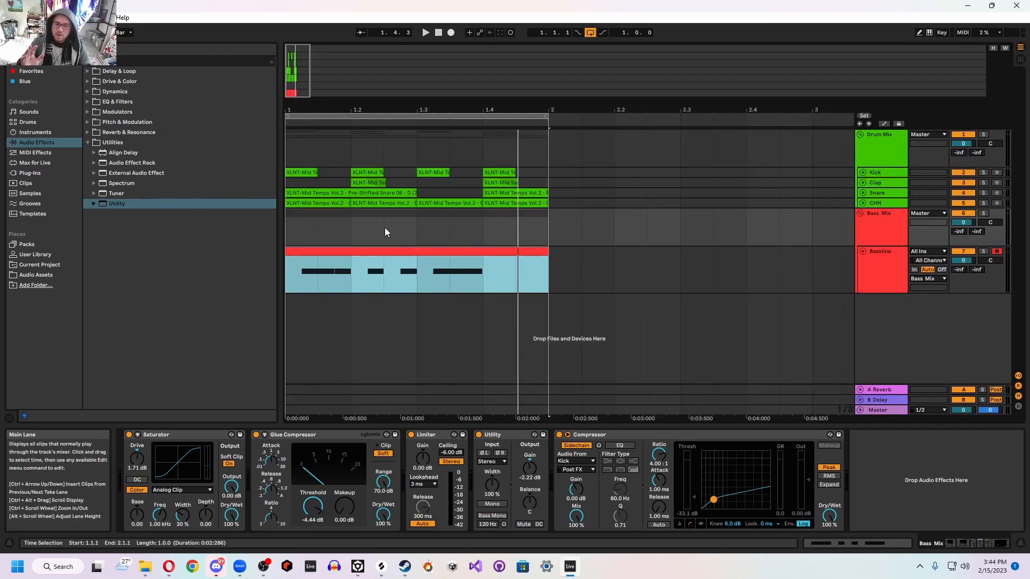
key("space")
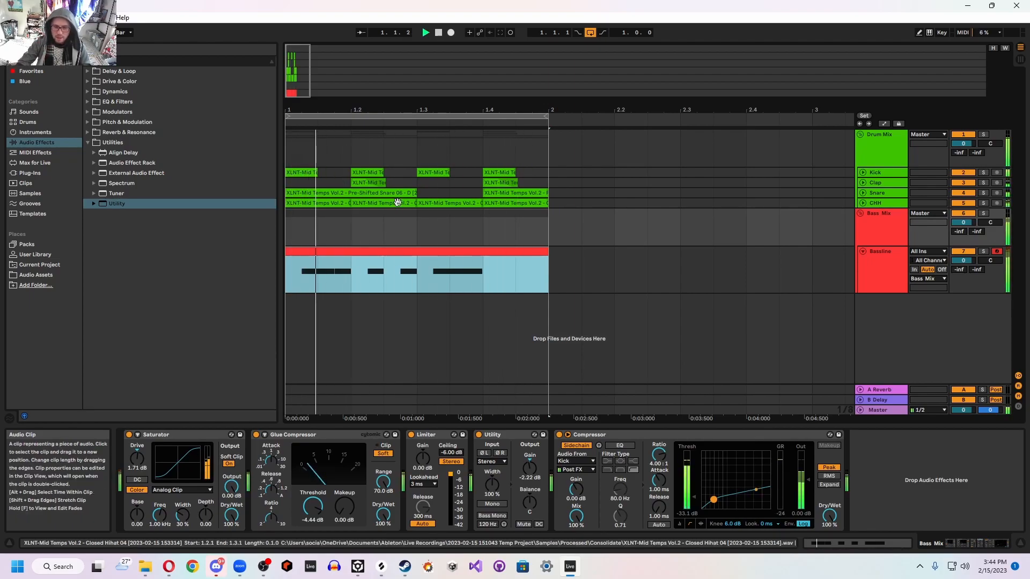
key("space")
Step: Duplicate the Bassline track and delete all notes from the copy's clip
left_click(888, 269)
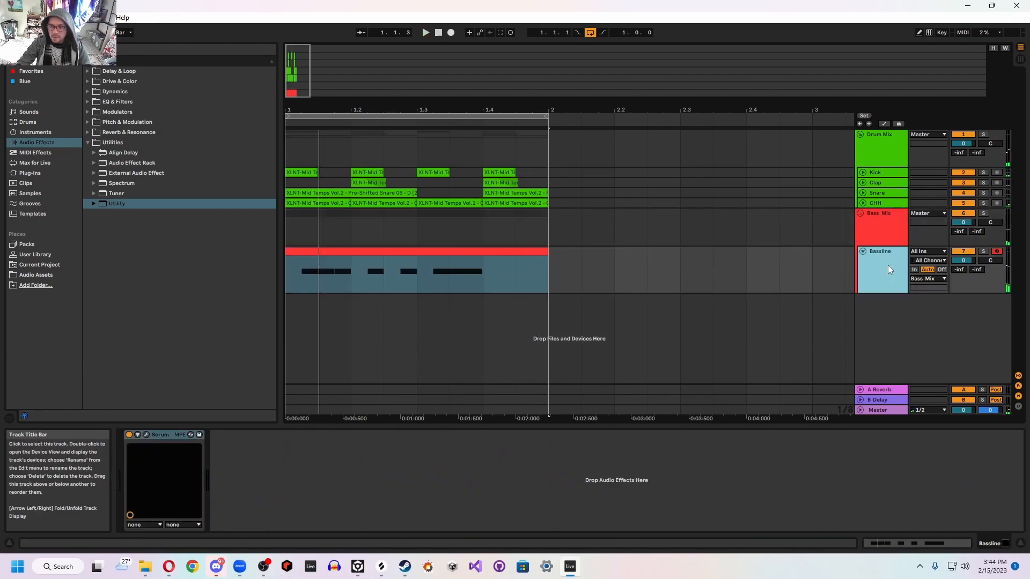
key("ctrl+d")
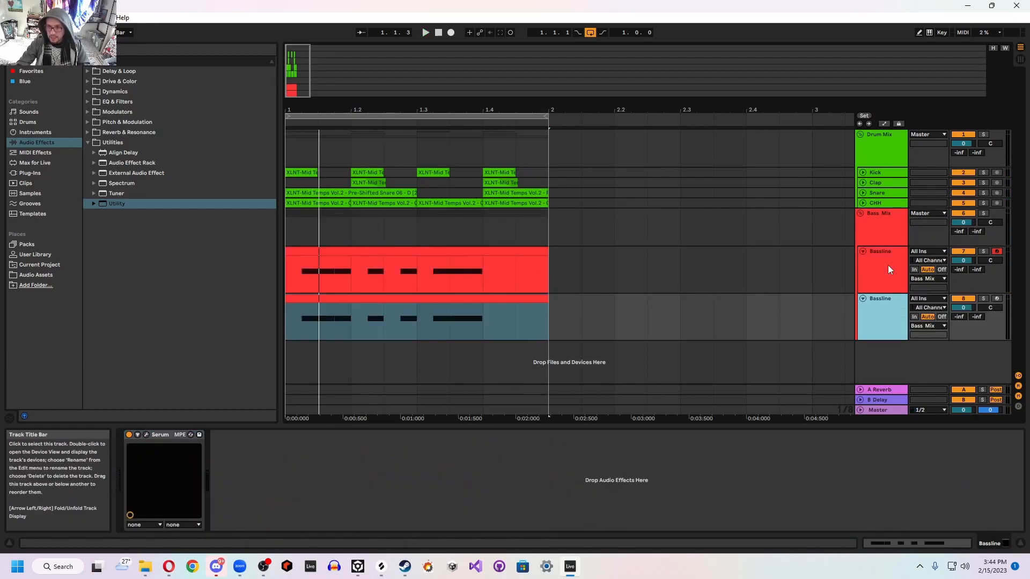
double_click(449, 304)
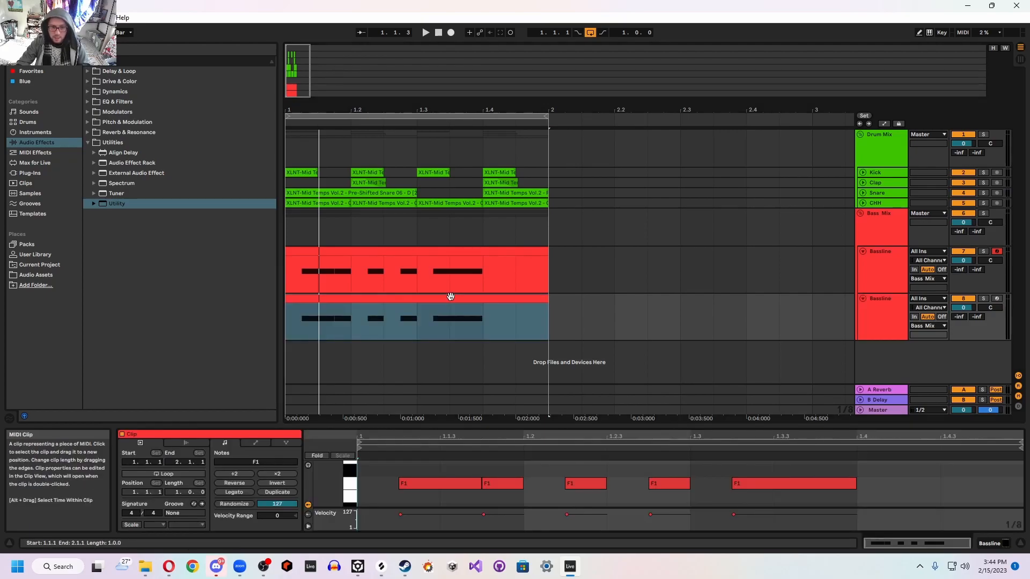
key("ctrl+a")
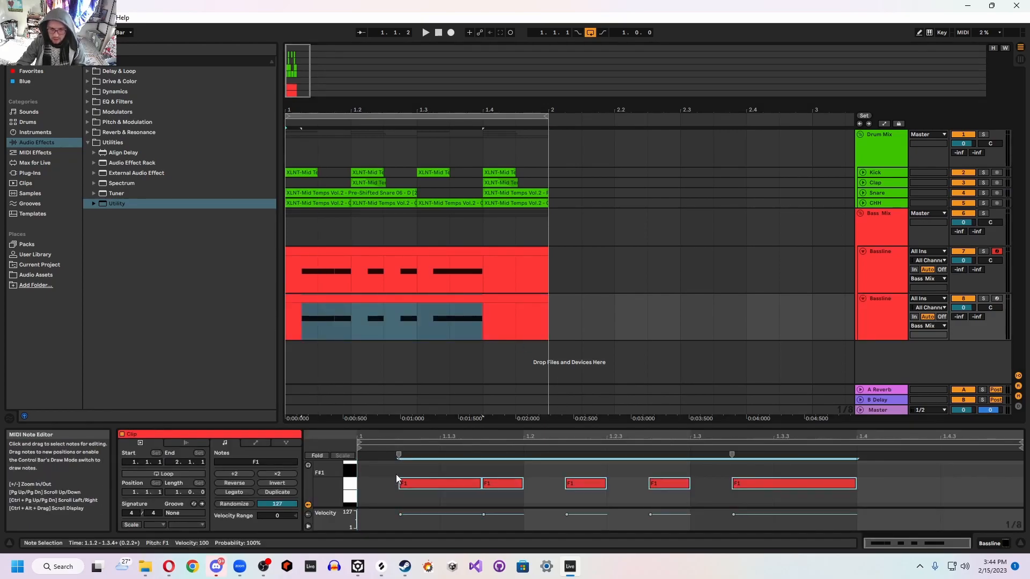
key("Delete")
Step: Reset Serum on the duplicated Bassline track to its init preset and close its window
left_click(873, 296)
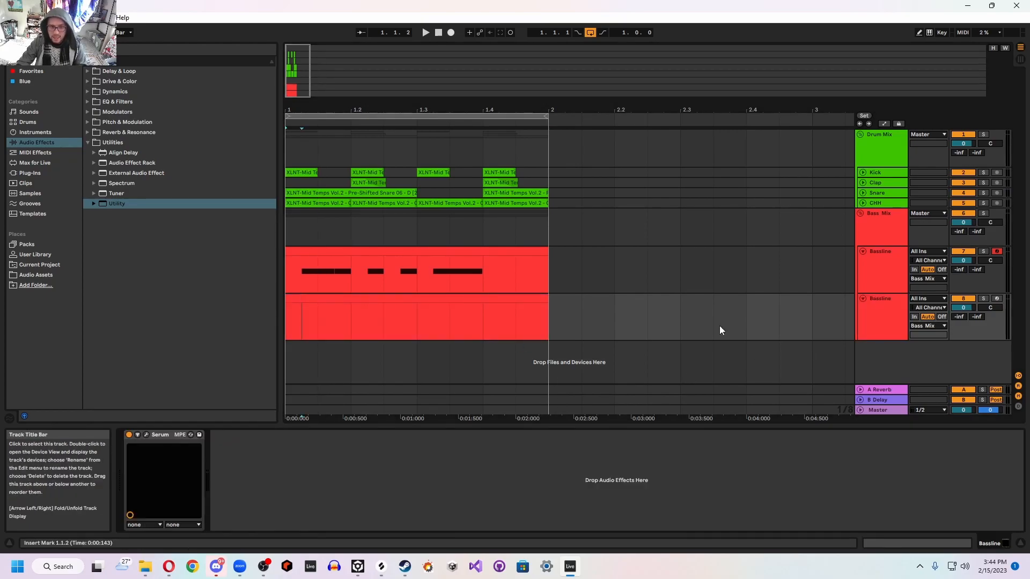
left_click(146, 433)
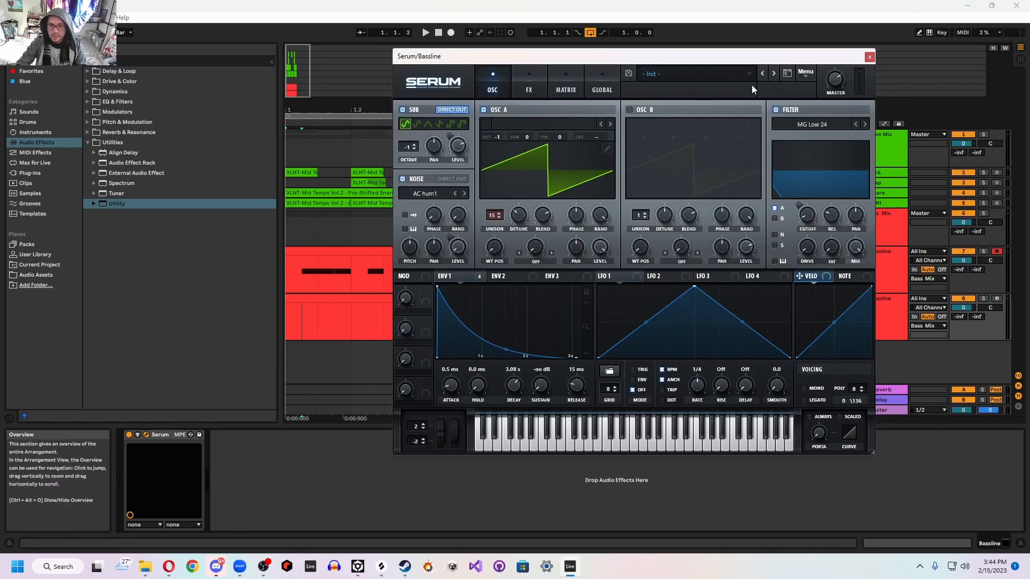
left_click(808, 73)
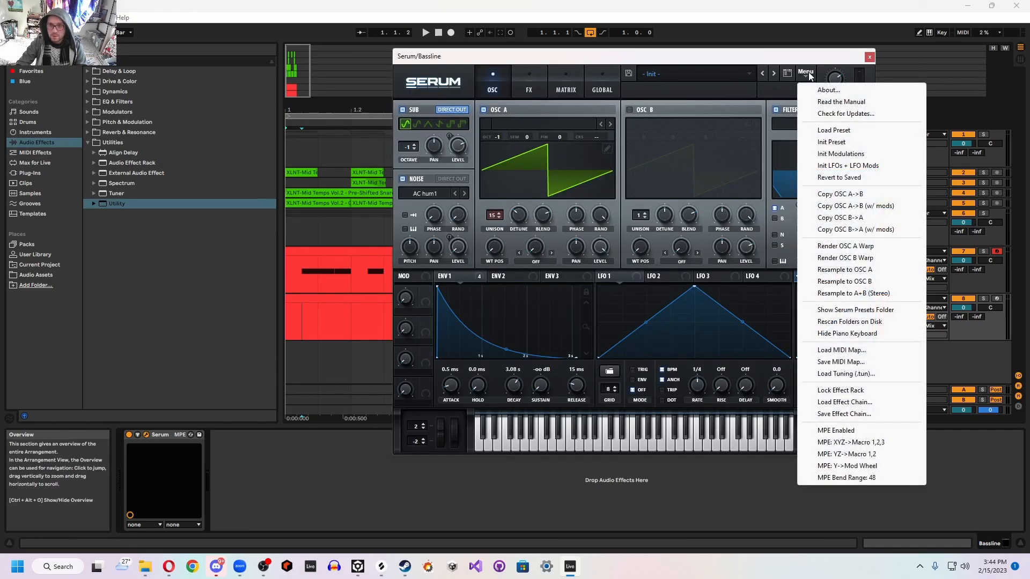
left_click(846, 144)
left_click(869, 57)
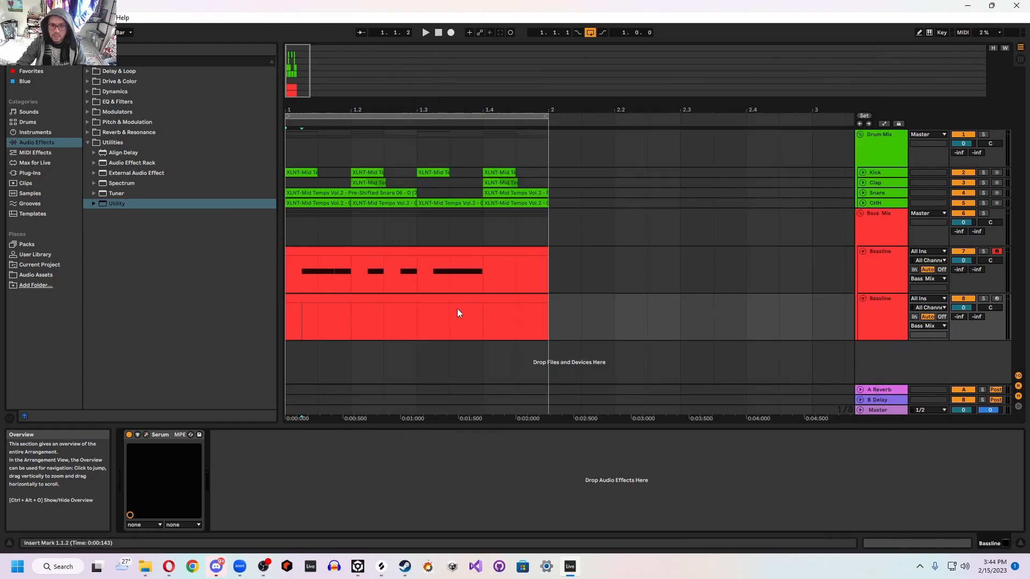
Step: Open the duplicate's empty clip in an enlarged note editor and place a half-beat F1 note at the bar's start
left_click(317, 301)
left_click_drag(424, 426, 410, 243)
left_click(358, 290)
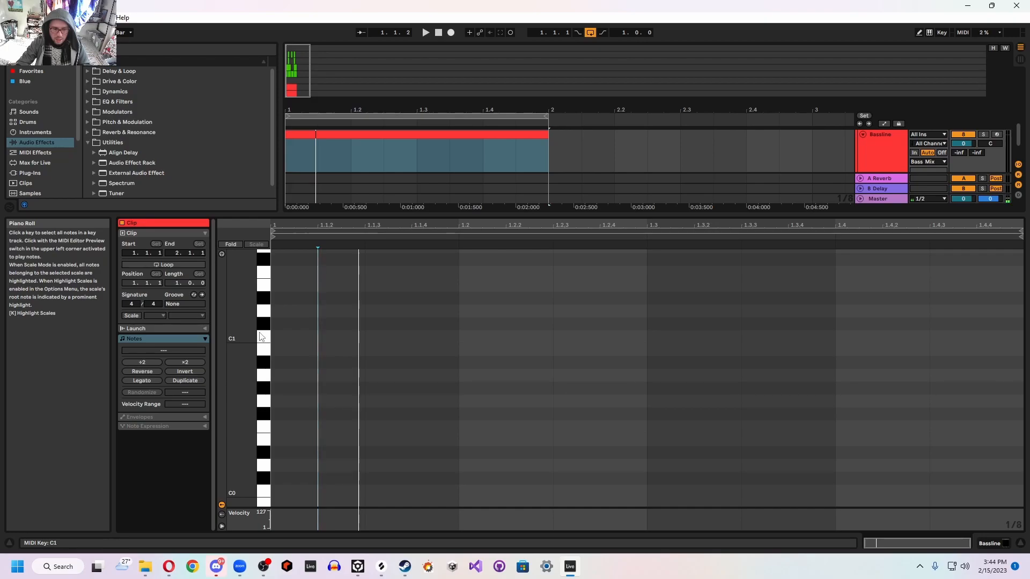
double_click(283, 333)
left_click_drag(284, 333, 278, 266)
scroll(356, 354, "up", 4)
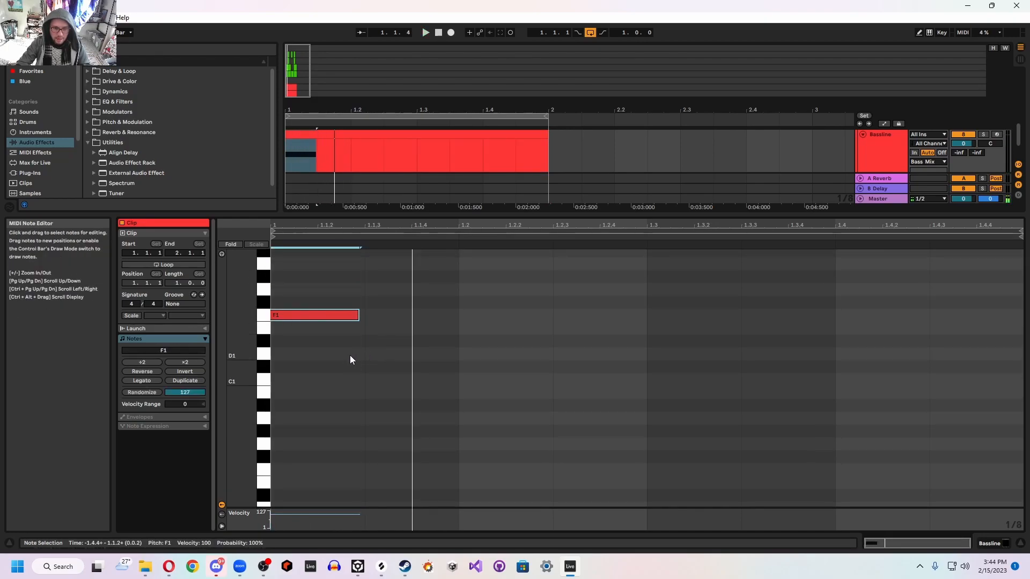
scroll(988, 162, "up", 2)
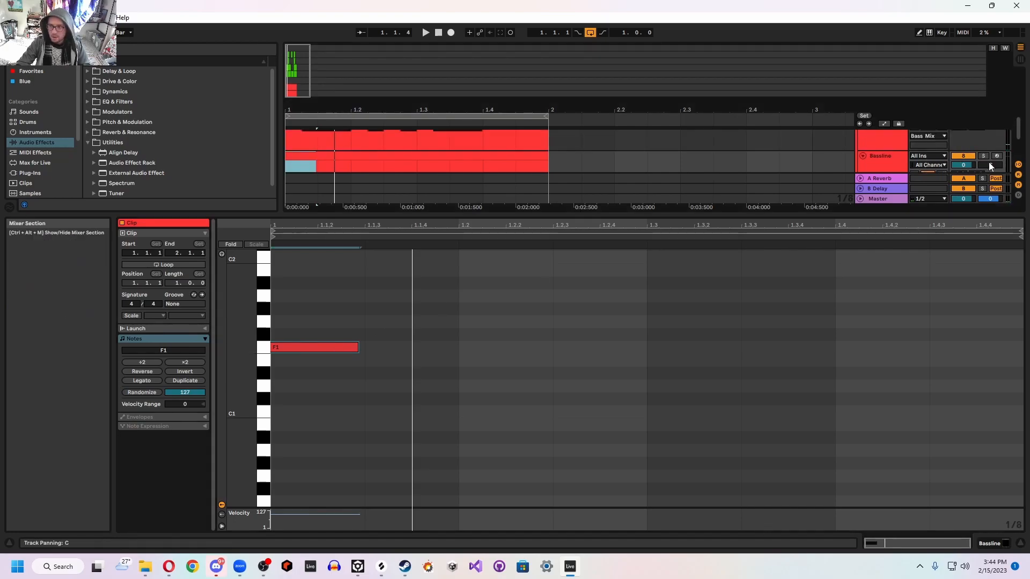
Step: Solo the duplicated Bassline track and replace its note with an F1 note spanning the whole first beat
left_click(983, 156)
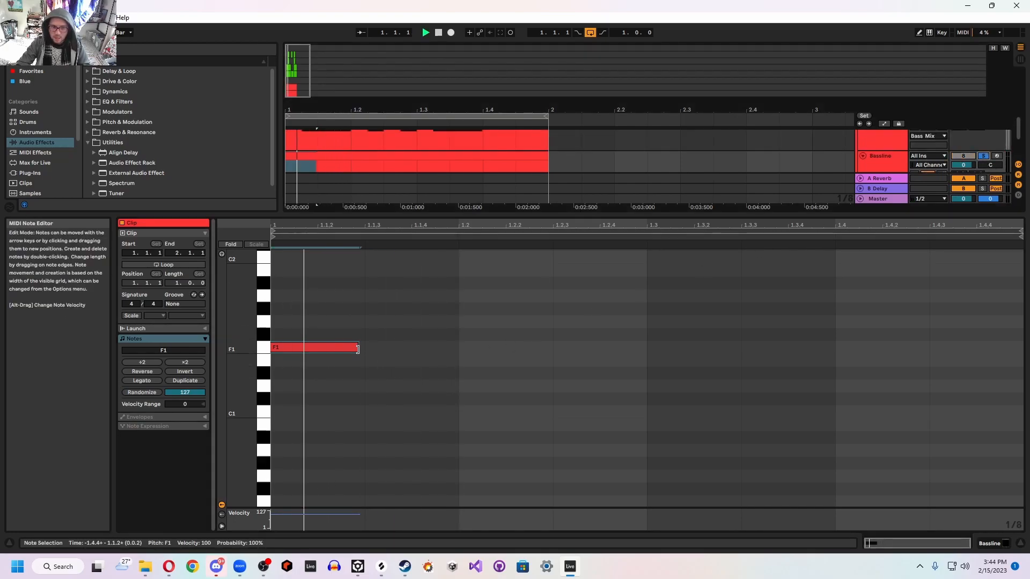
double_click(338, 348)
double_click(371, 348)
key("space")
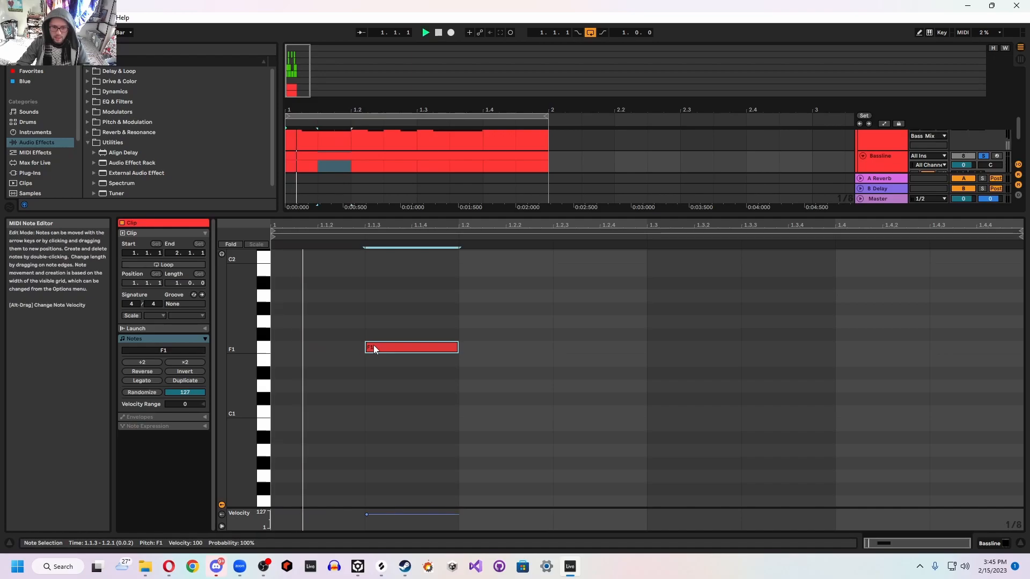
left_click_drag(374, 348, 285, 340)
left_click(462, 345)
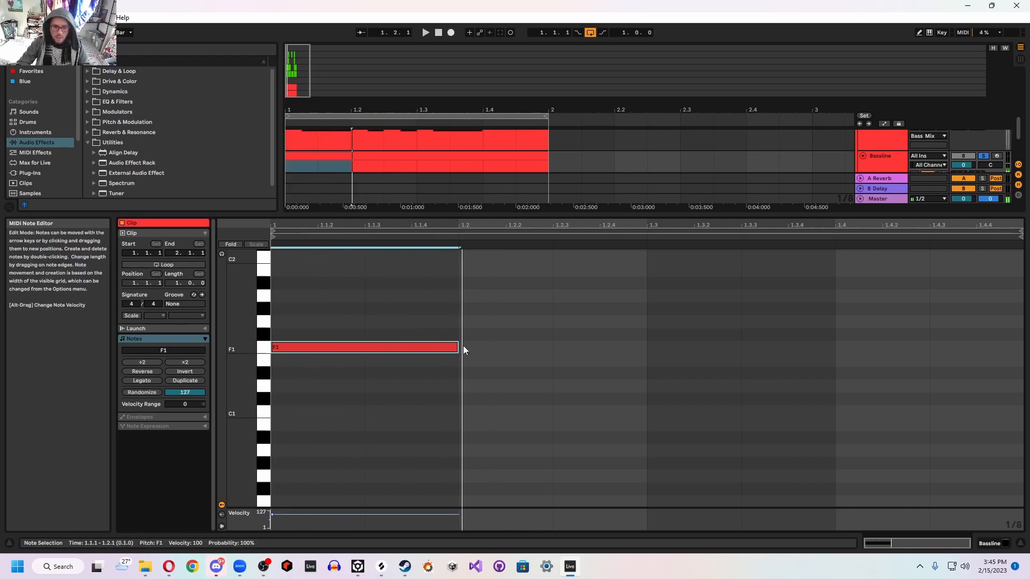
Step: Replace the first-beat note with an F1 note filling the bar's fourth beat, then play the loop and unsolo the track
left_click_drag(439, 217, 439, 346)
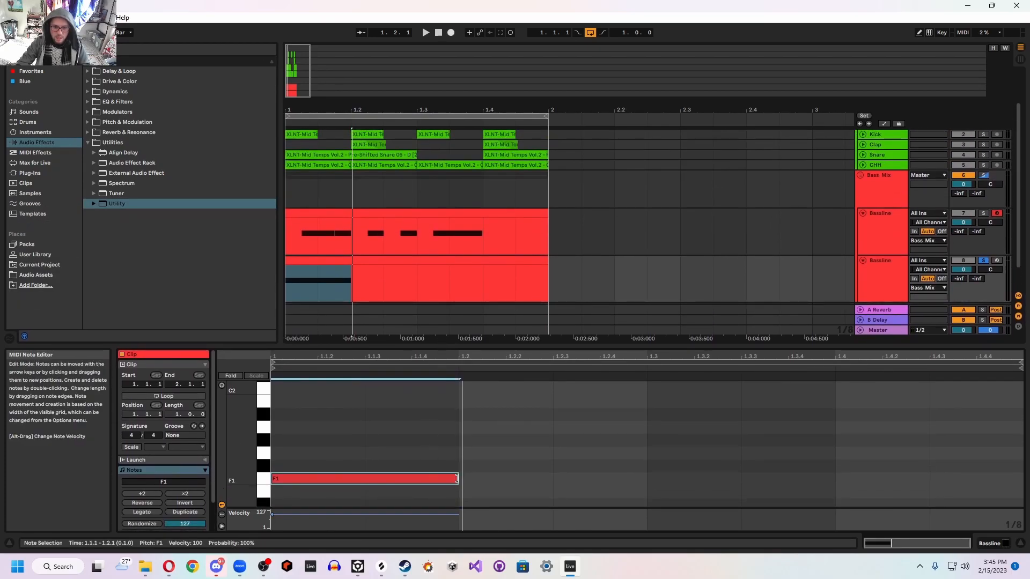
left_click_drag(456, 478, 840, 481)
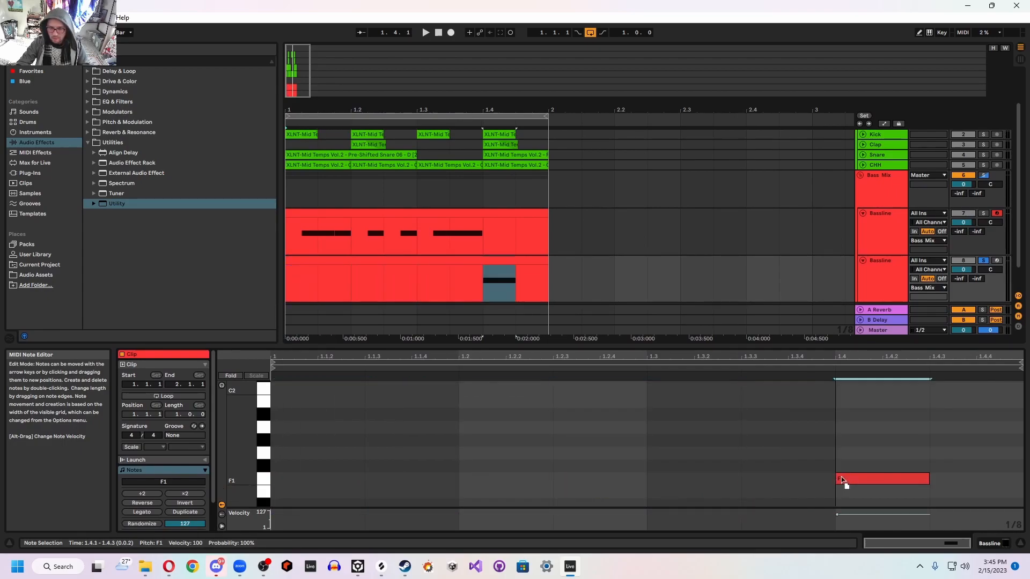
left_click_drag(930, 478, 1019, 481)
key("space")
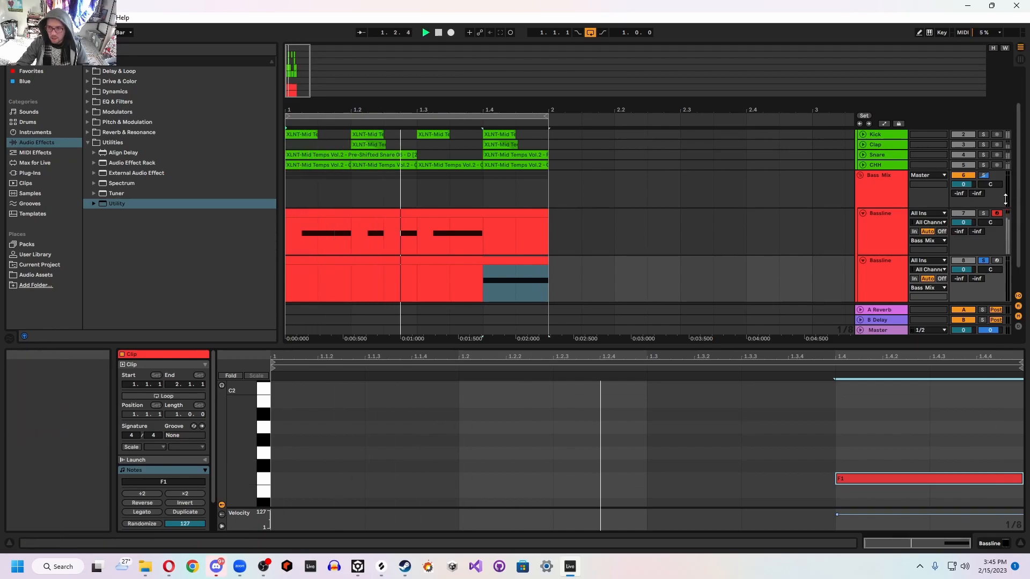
left_click(982, 260)
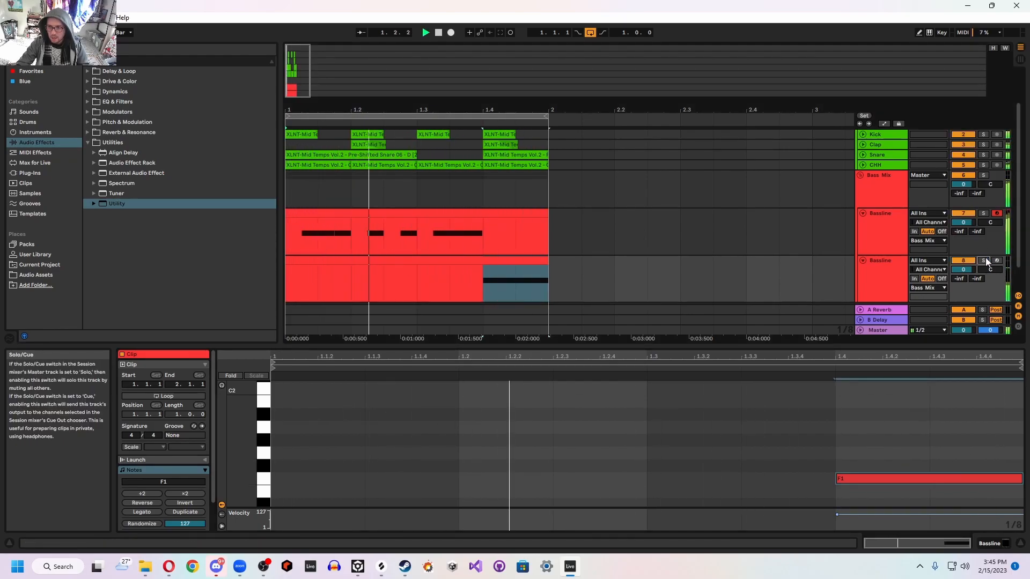
Step: Open Serum on the duplicated Bassline track and enable its noise oscillator with AC hum1
double_click(881, 266)
left_click(146, 434)
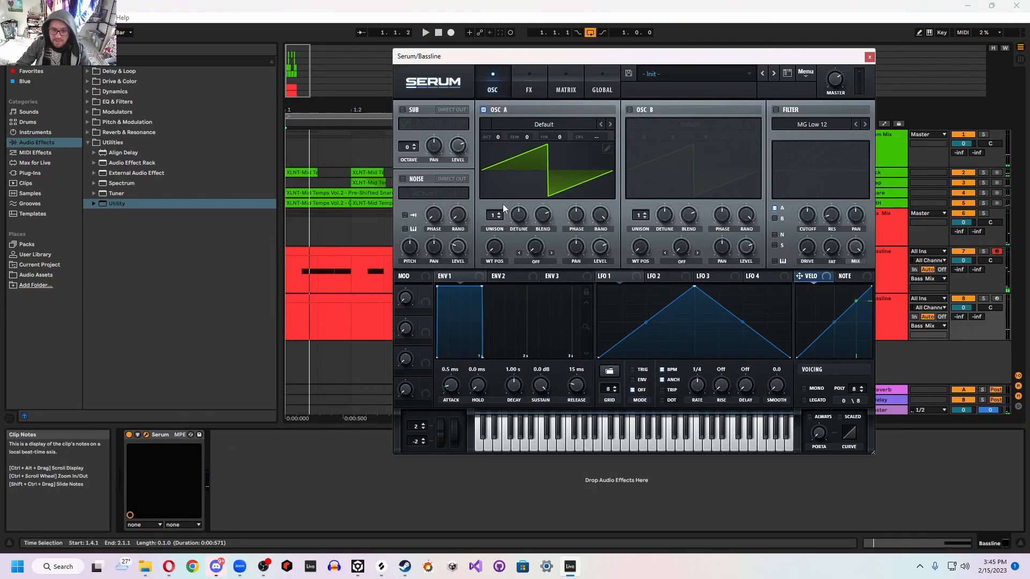
left_click(403, 179)
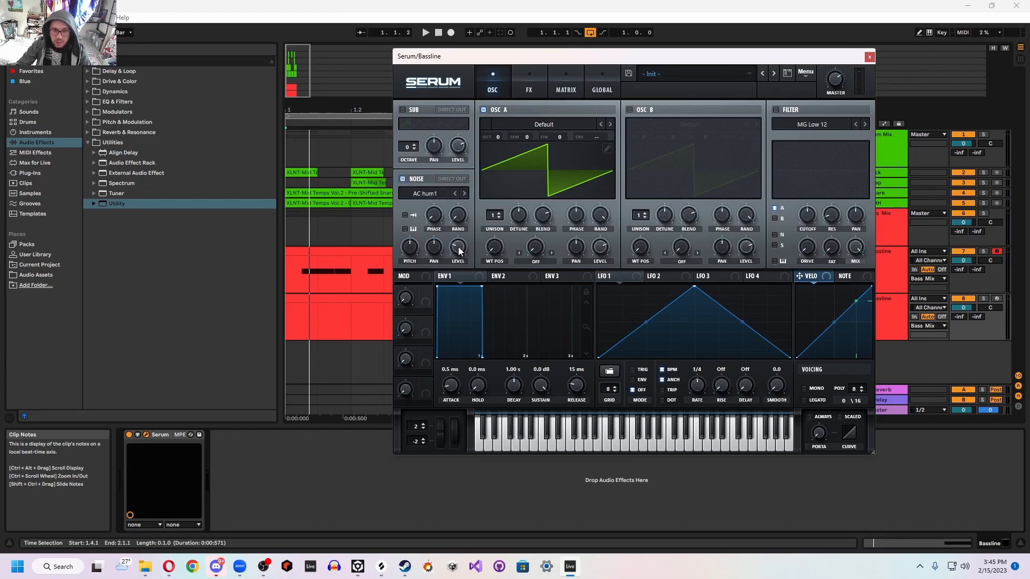
Step: Add Diode 1 distortion and a multiband compressor with a lowered threshold to Serum's effects, and audition the sound
left_click(530, 85)
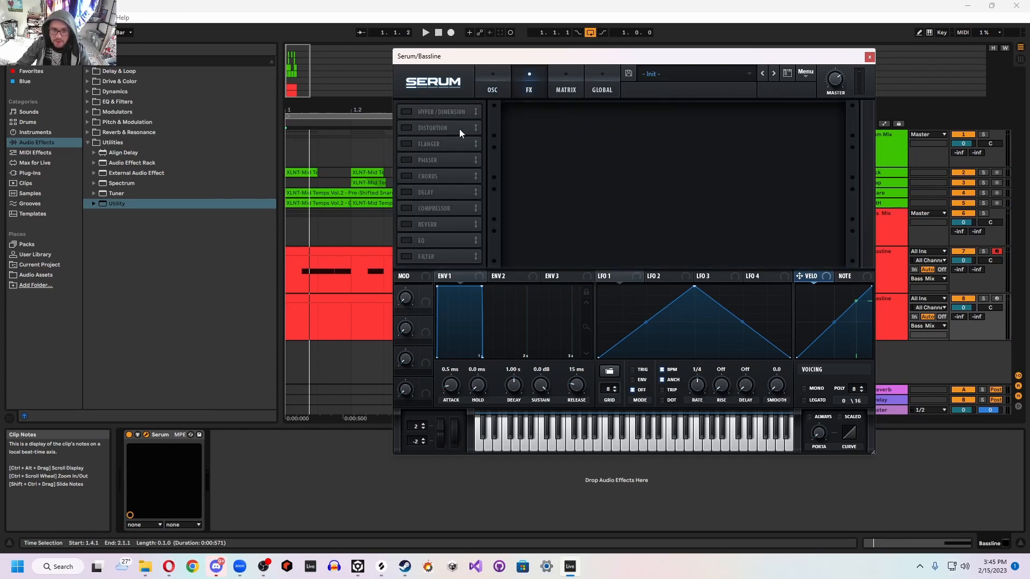
left_click(410, 126)
left_click(570, 121)
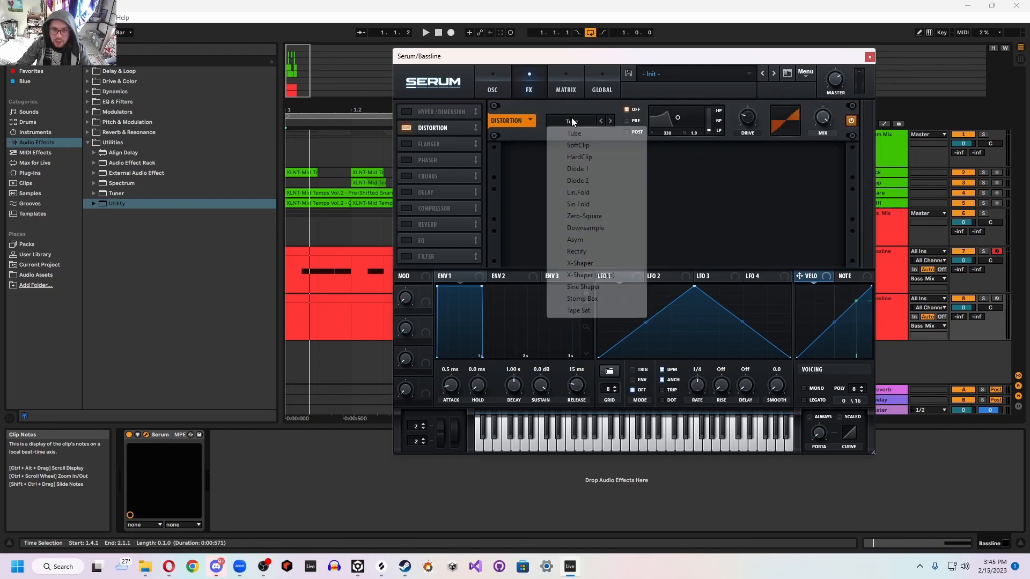
left_click(587, 170)
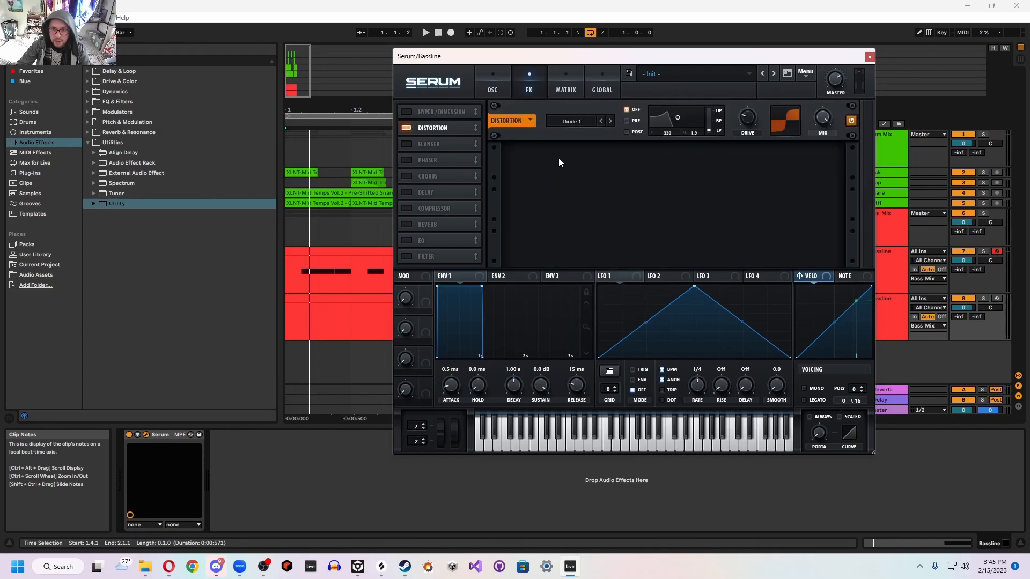
left_click(406, 209)
left_click_drag(557, 162, 558, 182)
key("space")
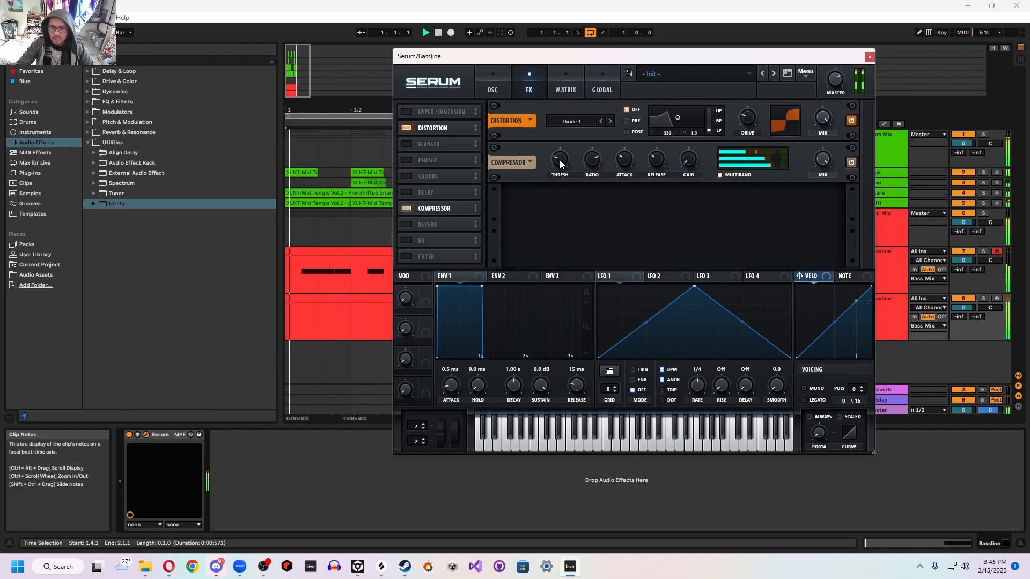
Step: Set oscillator A's octave to -1 in Serum and audition the sound with the loop
key("space")
left_click(494, 86)
left_click_drag(496, 136, 501, 153)
key("space")
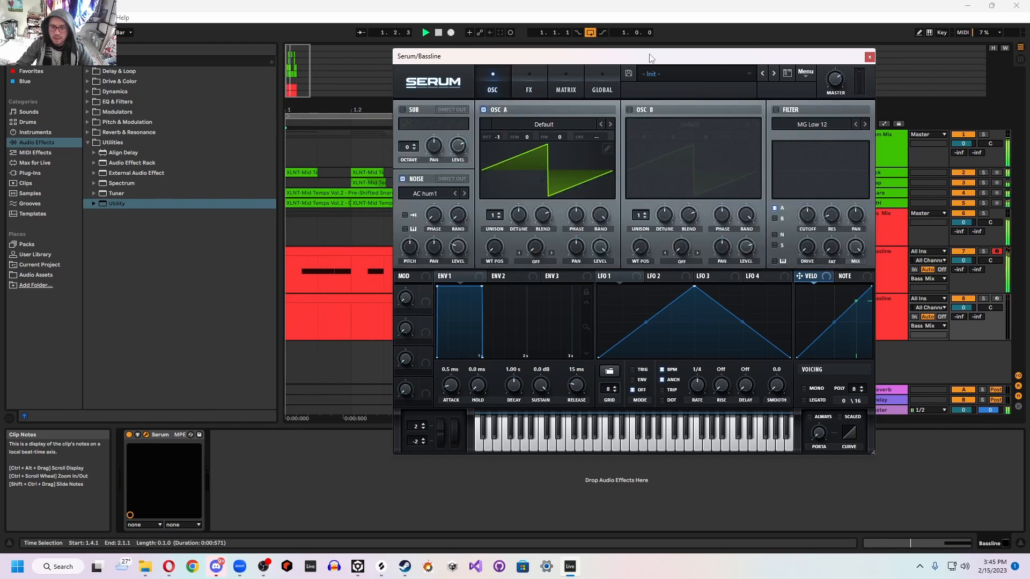
left_click_drag(650, 57, 571, 64)
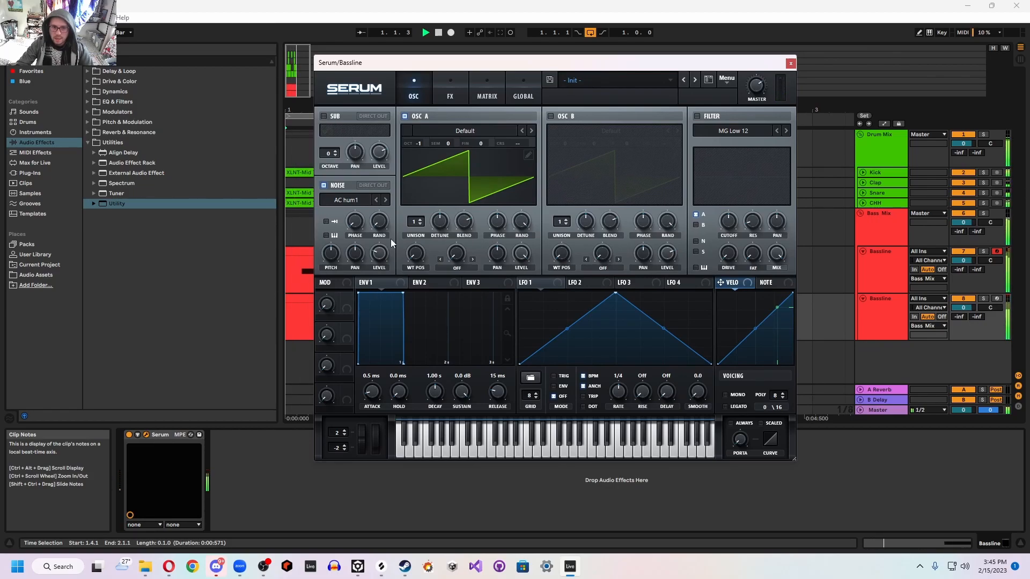
mouse_move(383, 252)
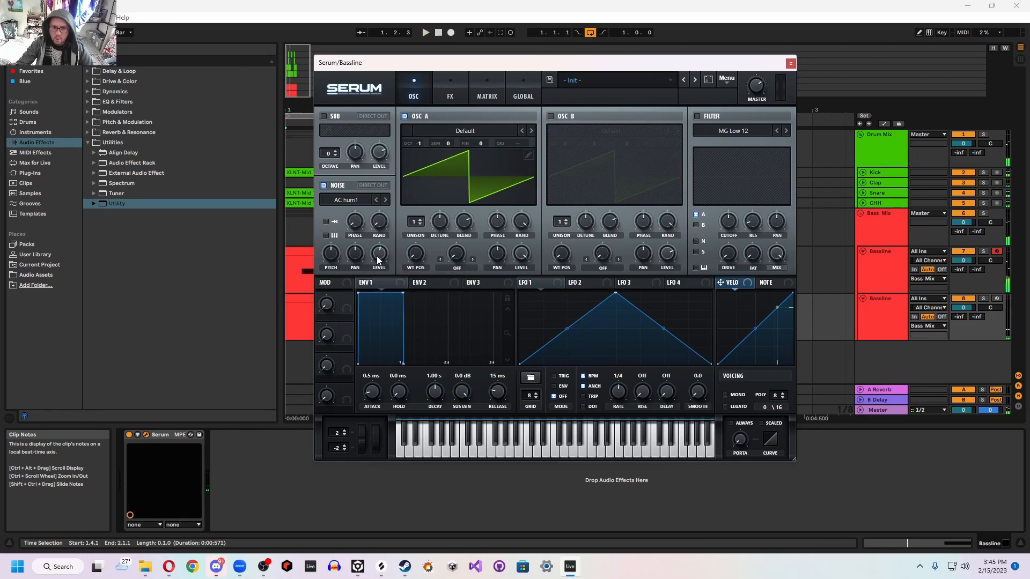
Step: Set oscillator A's unison to 2 voices and lower its detune
left_click_drag(416, 222, 436, 153)
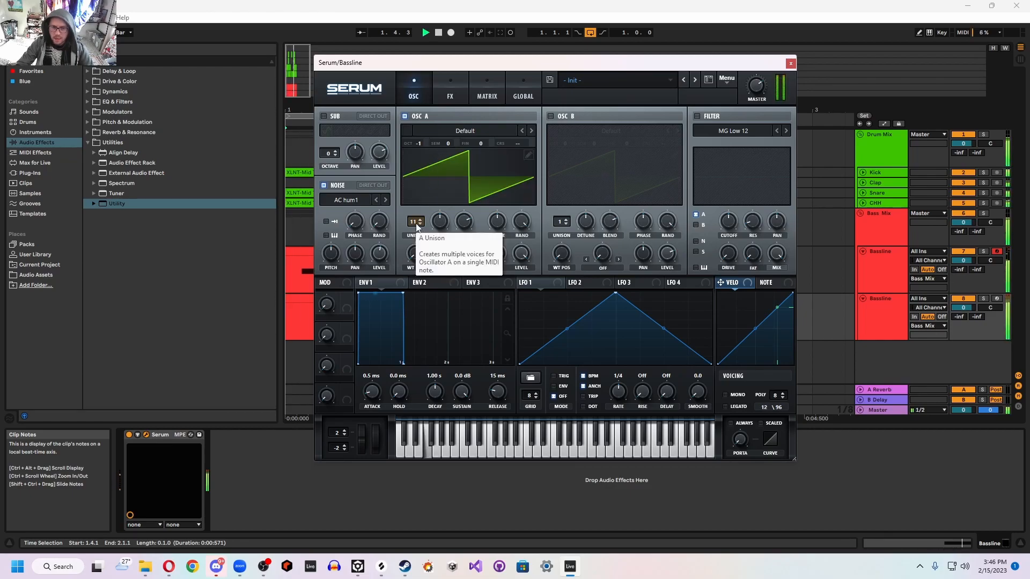
left_click_drag(416, 227, 426, 311)
left_click_drag(439, 221, 449, 249)
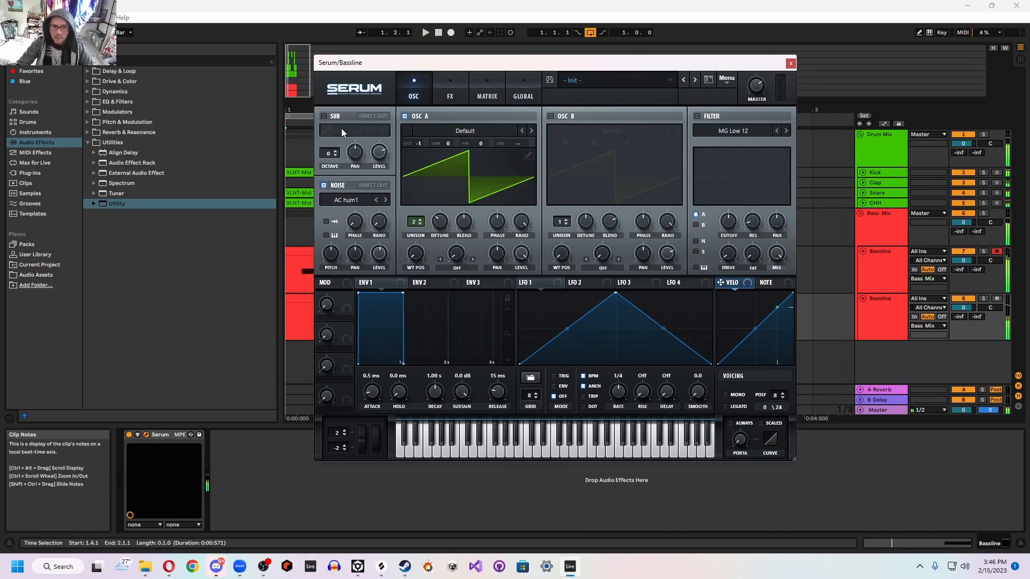
Step: Enable Serum's sub oscillator with the triangle waveform and direct output, then play the loop
left_click(323, 116)
left_click(350, 130)
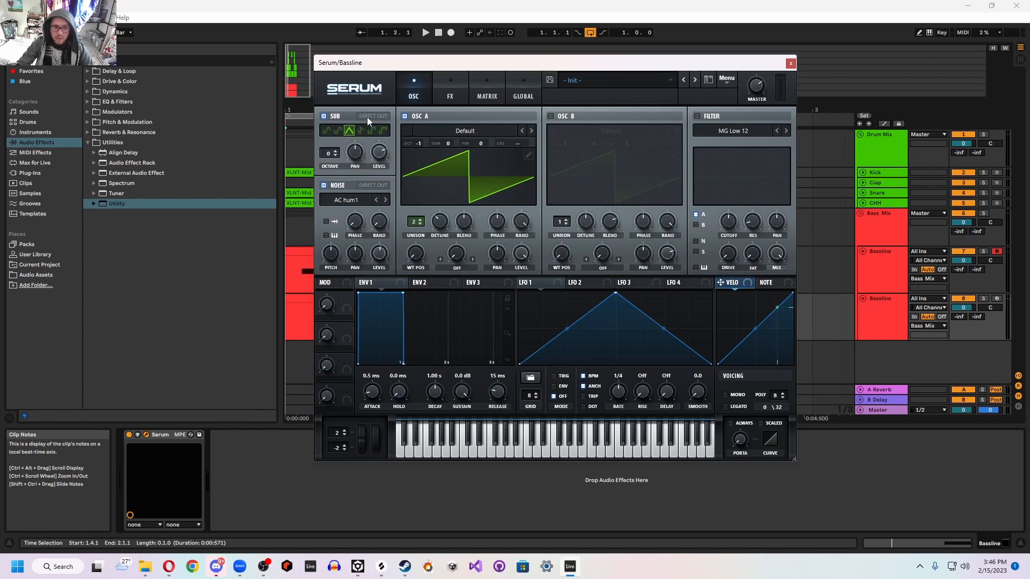
key("space")
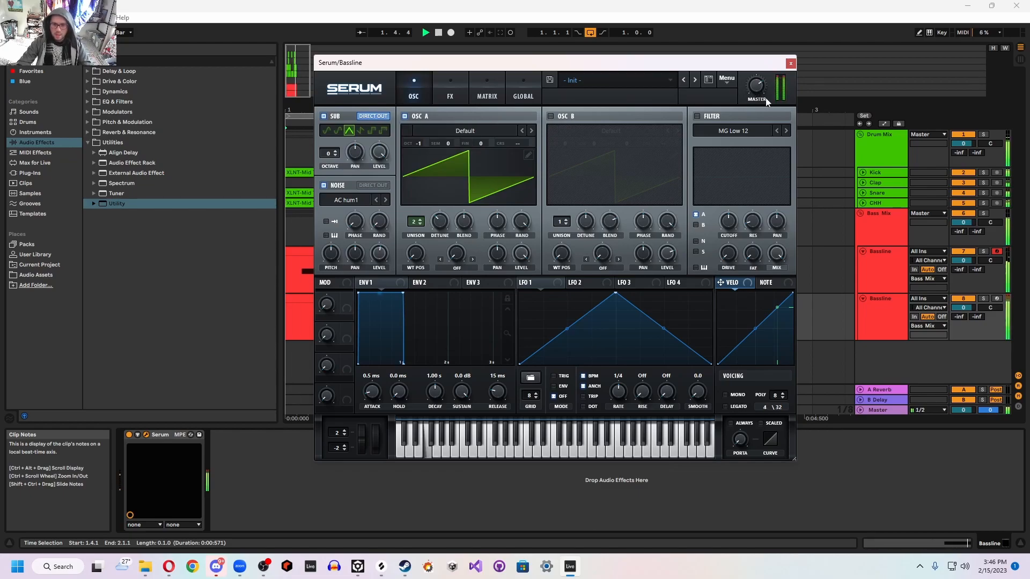
Step: Close Serum, show the Bass Mix group's devices and listen to both bass layers with the drums
left_click(791, 63)
left_click(886, 223)
key("space")
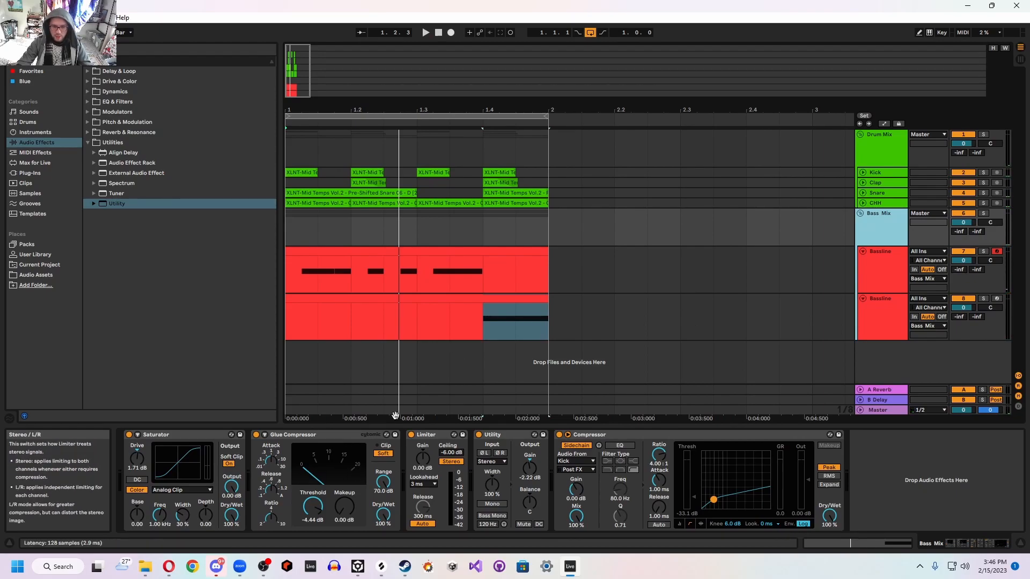
key("space")
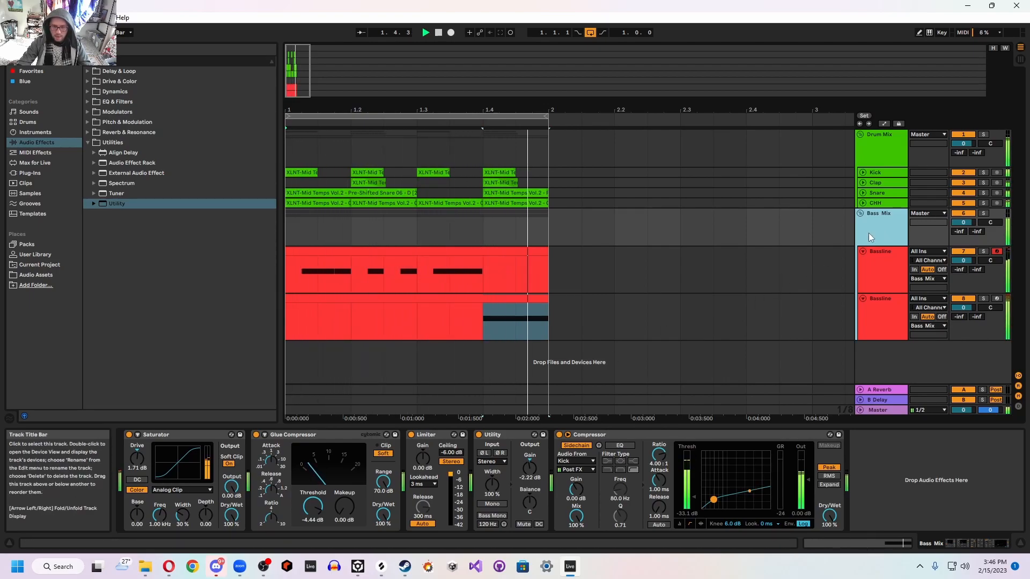
left_click(487, 328)
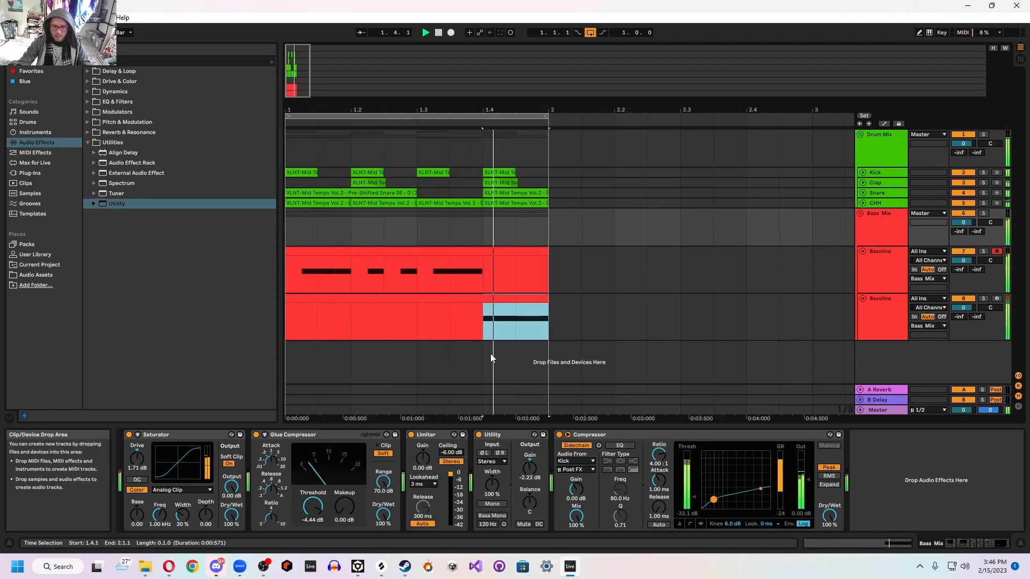
left_click(429, 351)
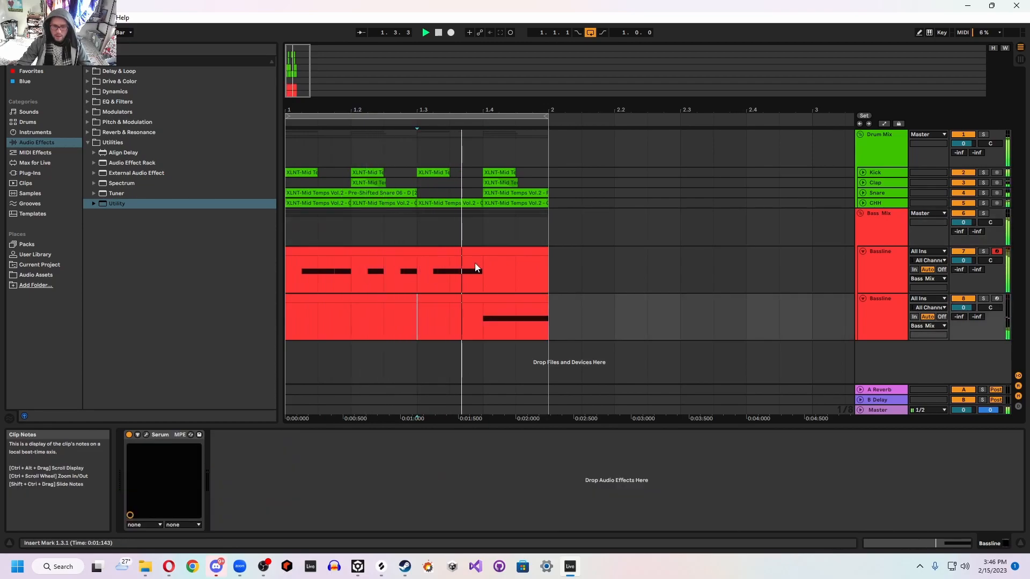
left_click(862, 251)
left_click(862, 261)
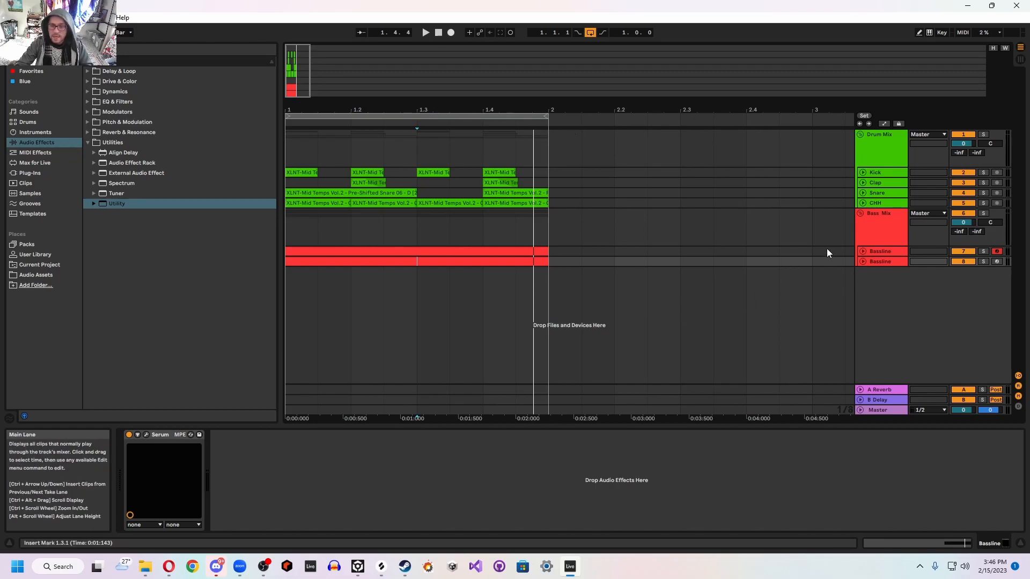
left_click(862, 251)
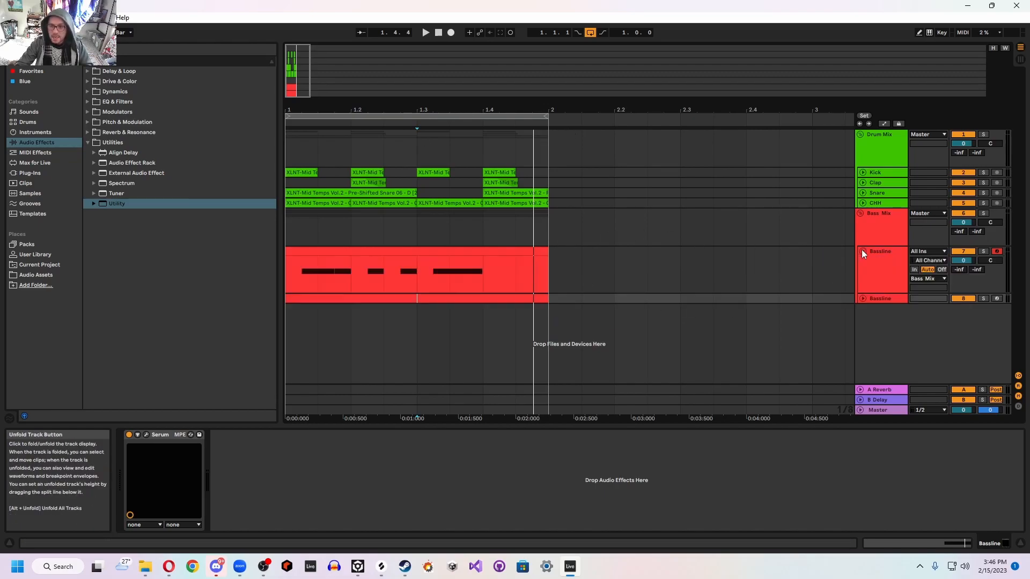
left_click(862, 299)
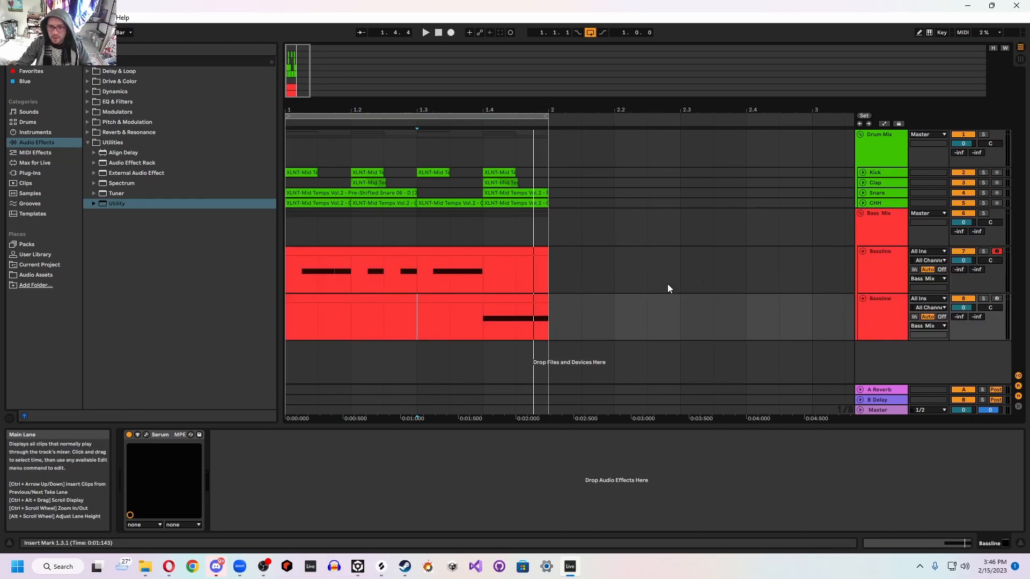
Step: Duplicate the whole one-bar arrangement into bar 2 and extend the loop to two bars
left_click(382, 230)
key("ctrl+a")
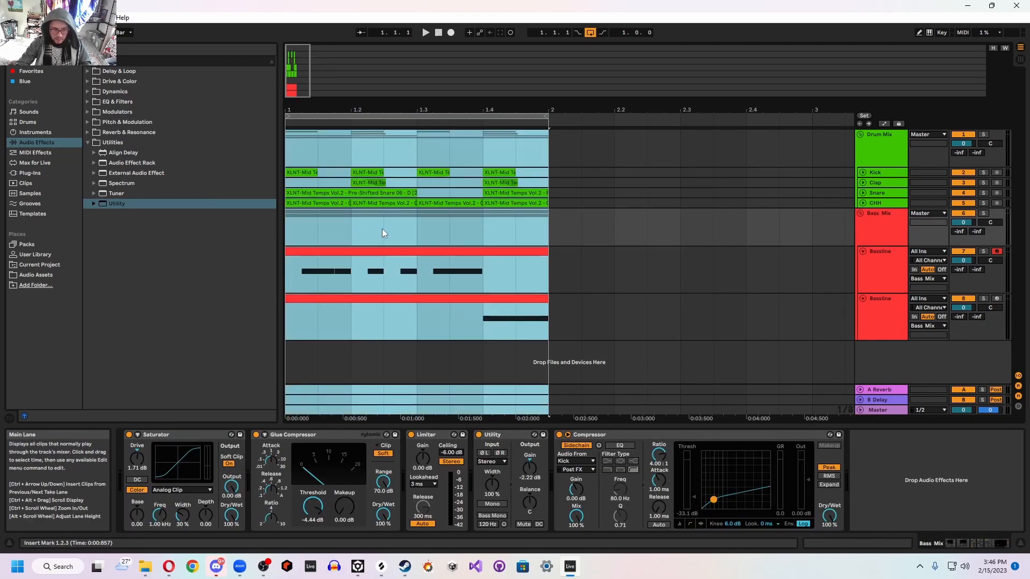
key("ctrl+d")
left_click_drag(548, 115, 811, 116)
left_click(581, 322)
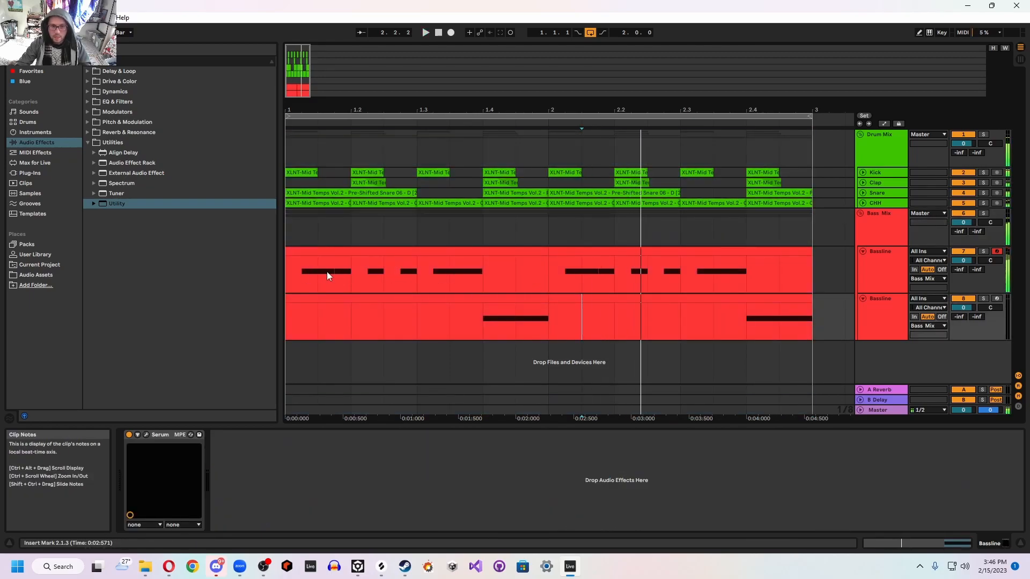
Step: Audition the loop, then delete the two short notes from the first Bassline track's bar 2 clip
left_click(290, 251)
key("space")
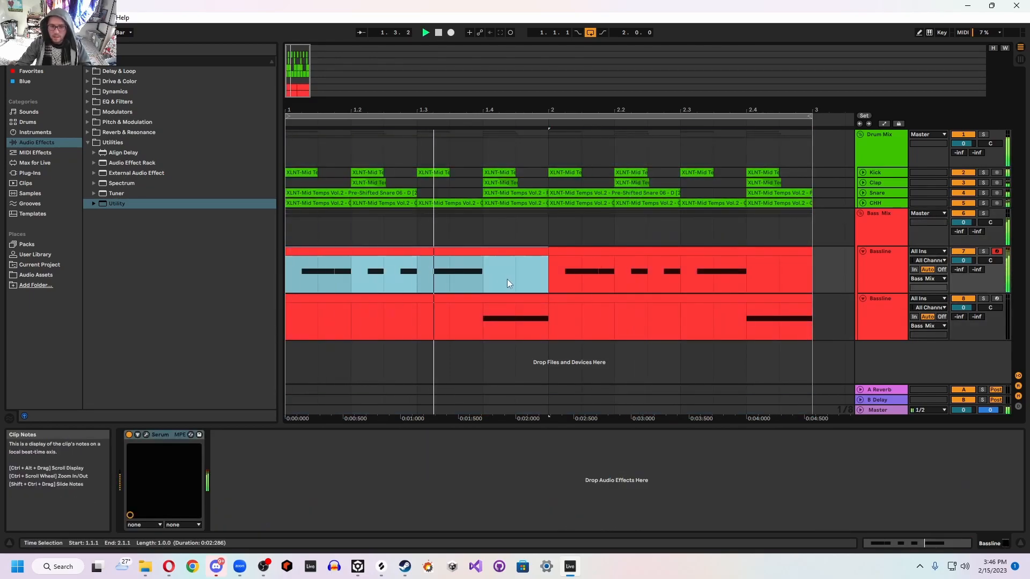
key("space")
double_click(589, 252)
left_click_drag(476, 392, 638, 422)
key("Delete")
Step: Copy the beat-four note to beat two in the second Bassline track's bar 2 clip and play the loop
left_click(649, 313)
scroll(636, 264, "down", 3)
left_click(752, 256)
left_click_drag(798, 257, 676, 258)
left_click(548, 221)
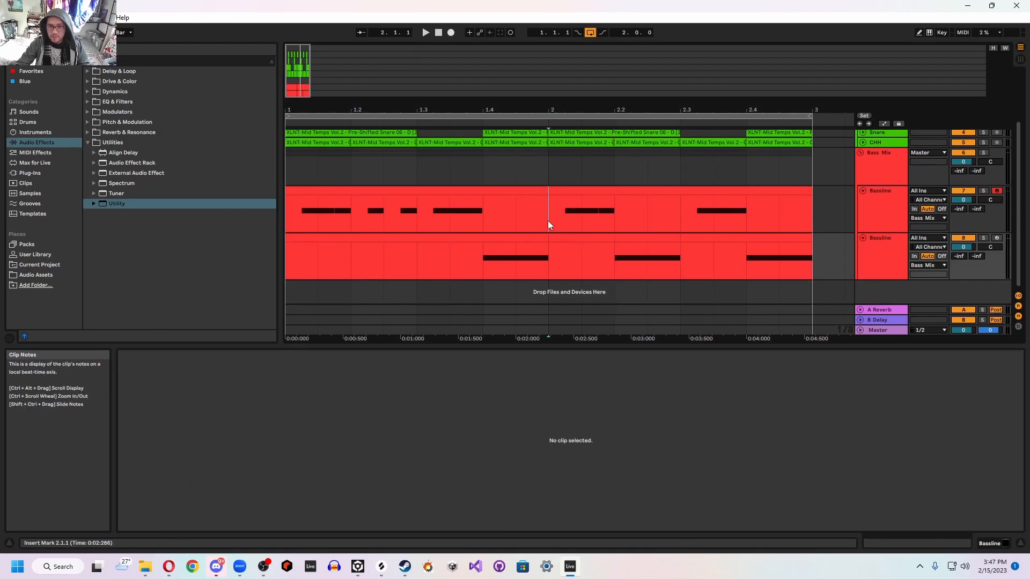
key("space")
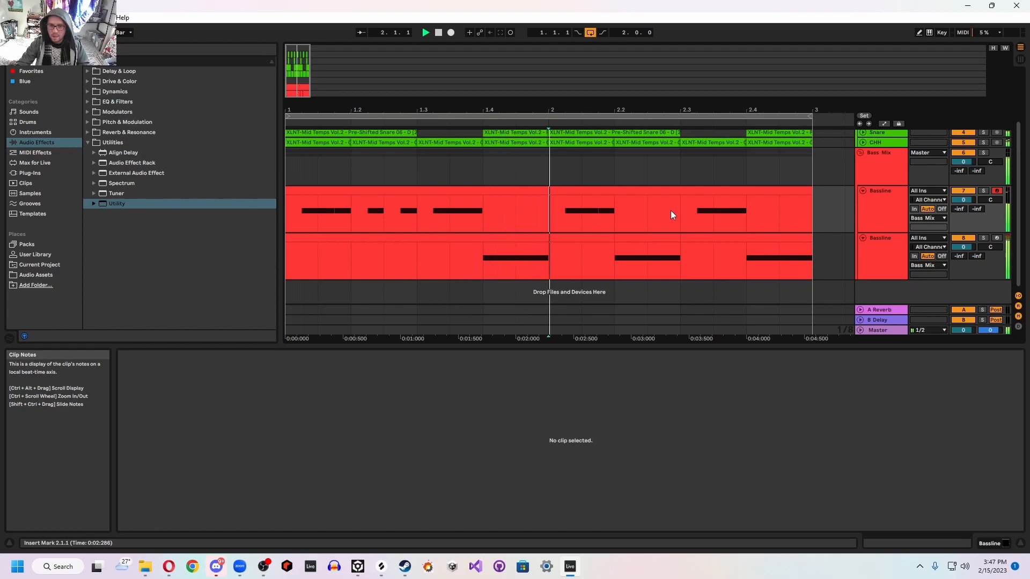
left_click_drag(301, 75, 301, 57)
key("space")
left_click_drag(549, 348, 549, 462)
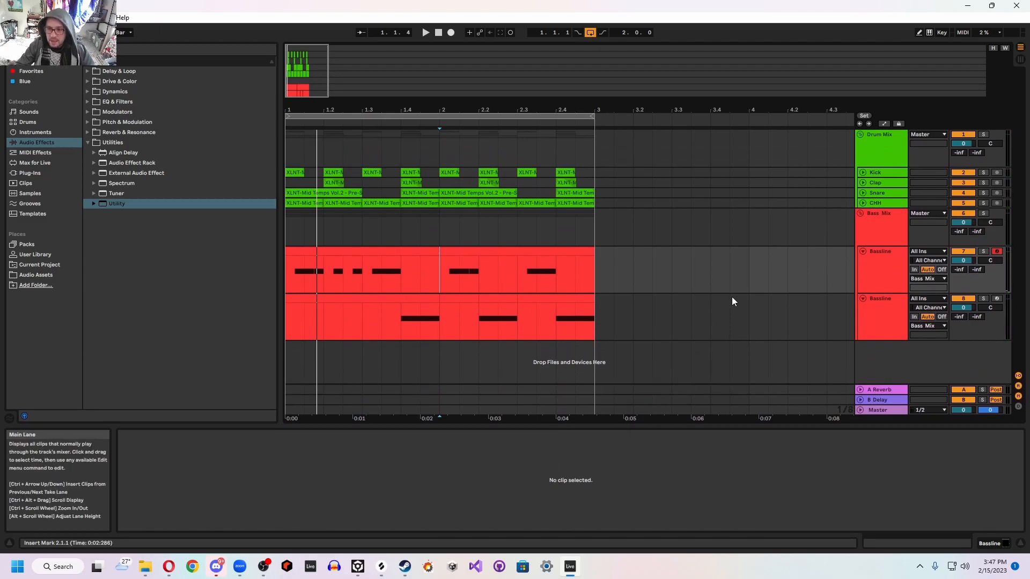
Step: Review the effect chains on the Drum Mix and Bass Mix groups, including the bass Utility and sidechain Compressor
left_click(885, 322)
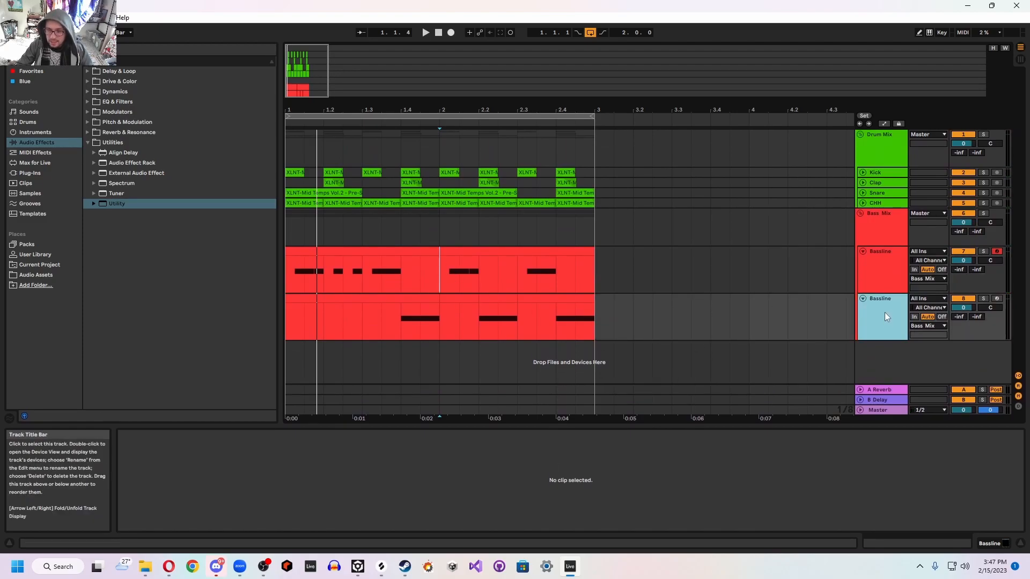
left_click(882, 216)
left_click(882, 140)
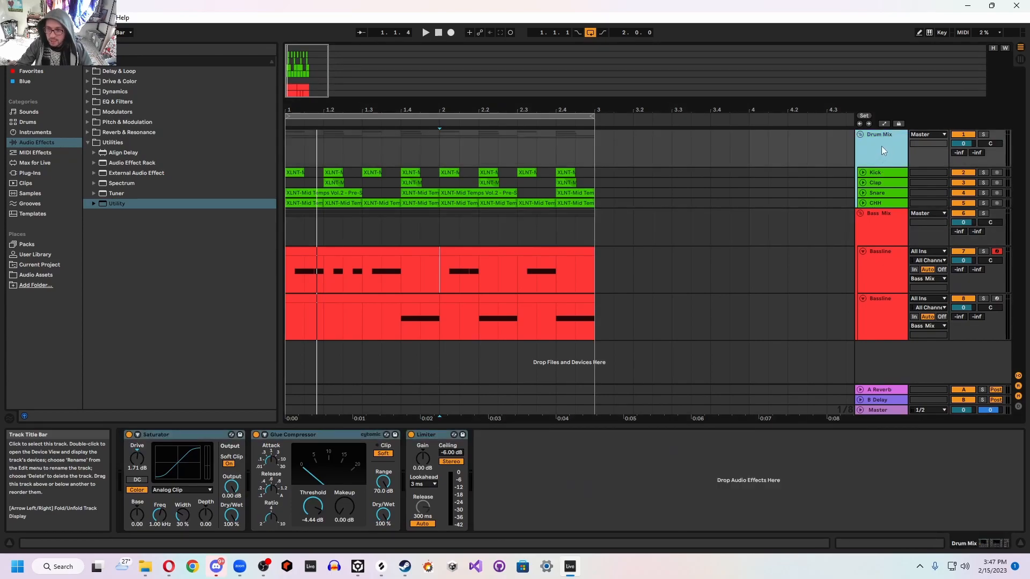
left_click(890, 228)
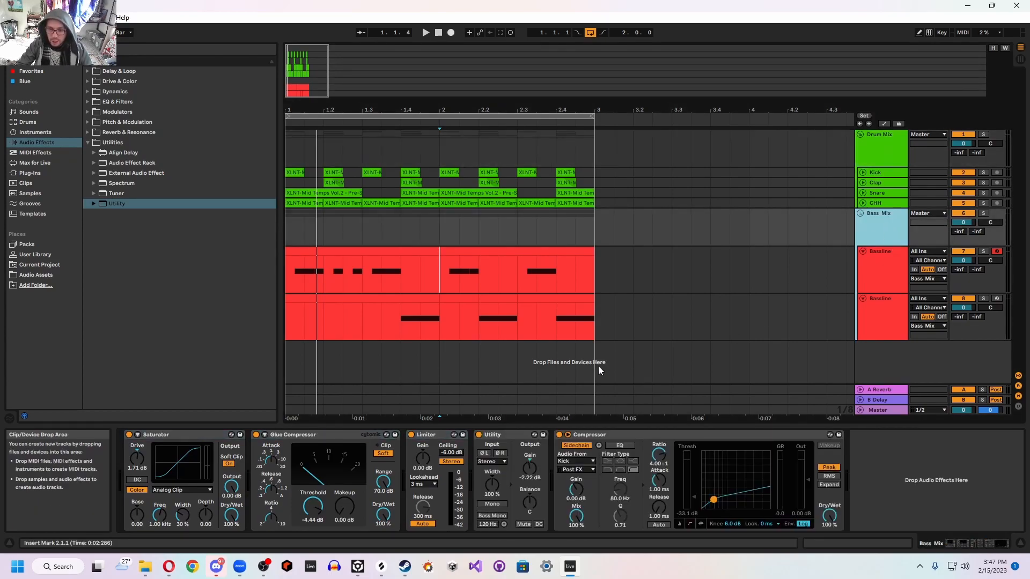
left_click(891, 161)
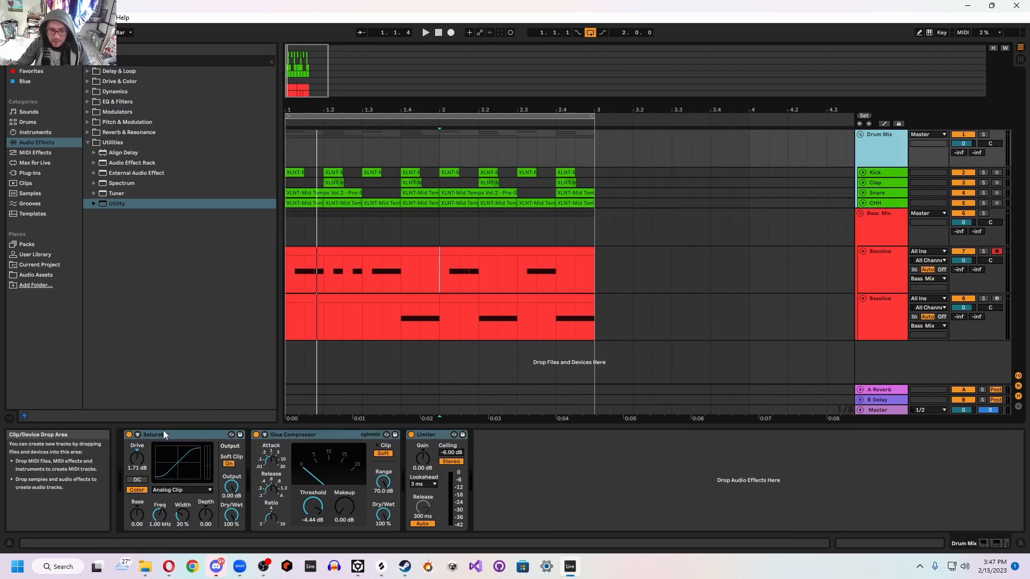
left_click(892, 224)
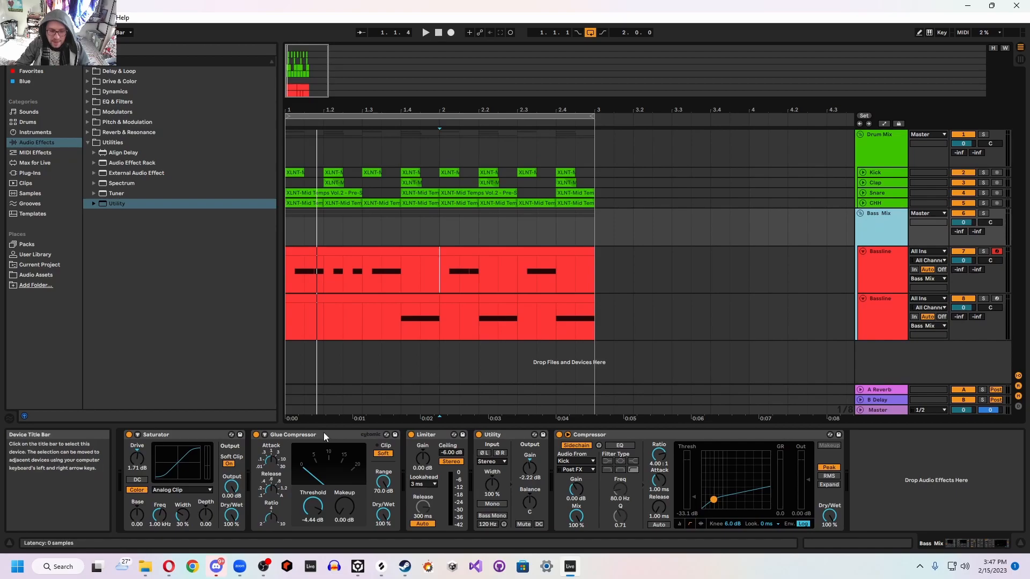
left_click(509, 435)
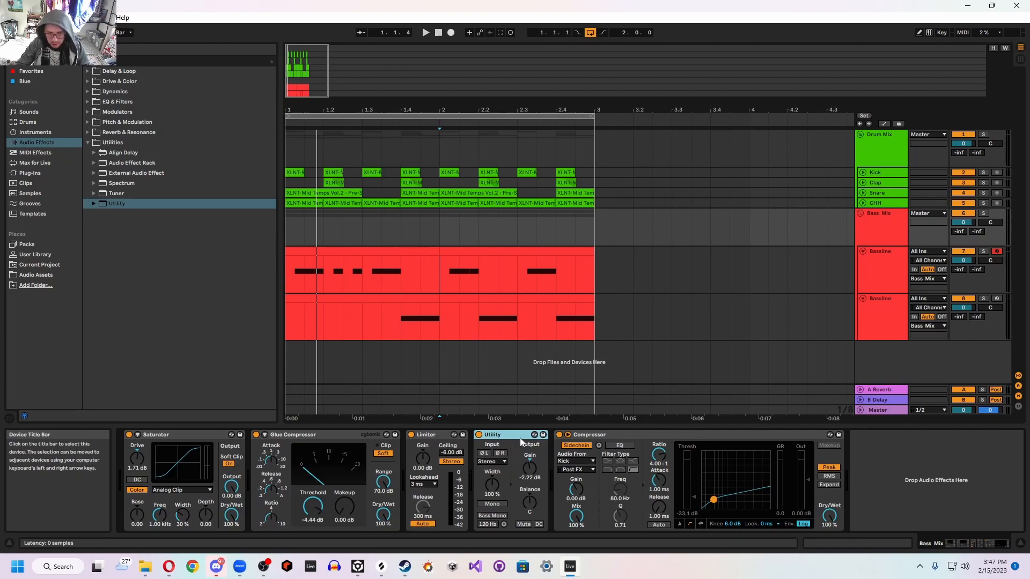
left_click(651, 435)
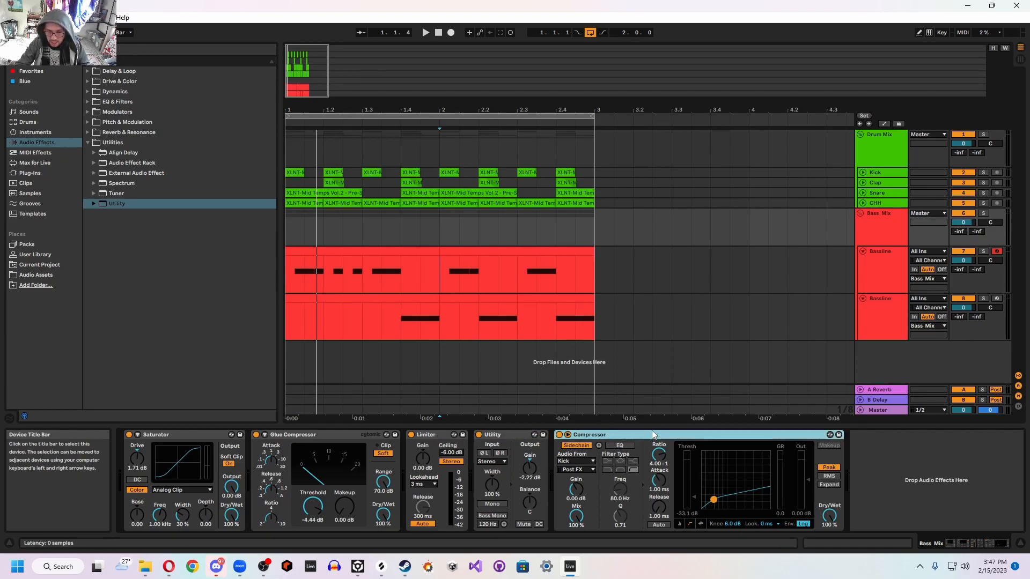
Step: Fold both Bassline tracks and show the Kick track's devices
left_click(862, 300)
left_click(862, 251)
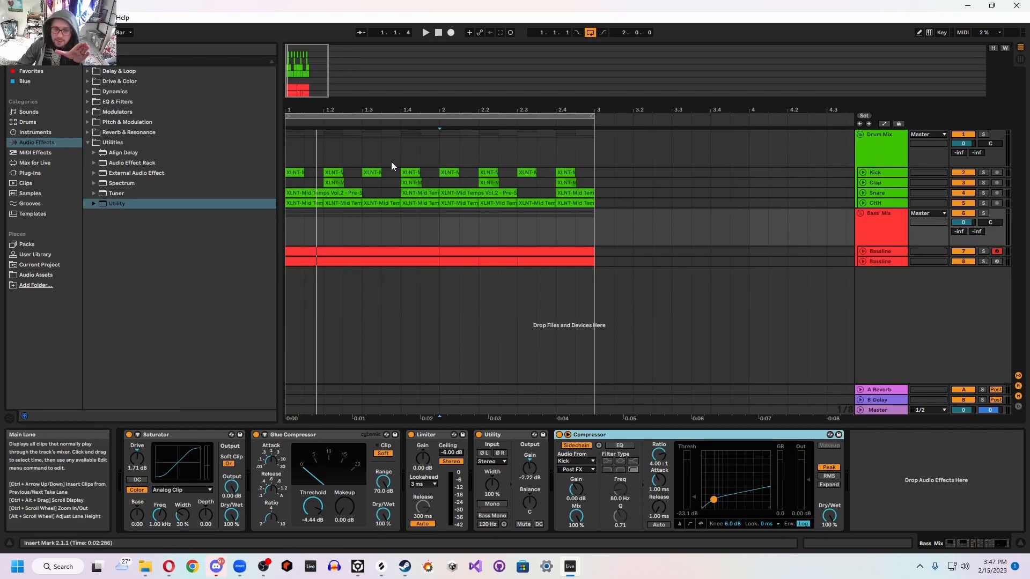
left_click(871, 173)
left_click(864, 173)
left_click(863, 173)
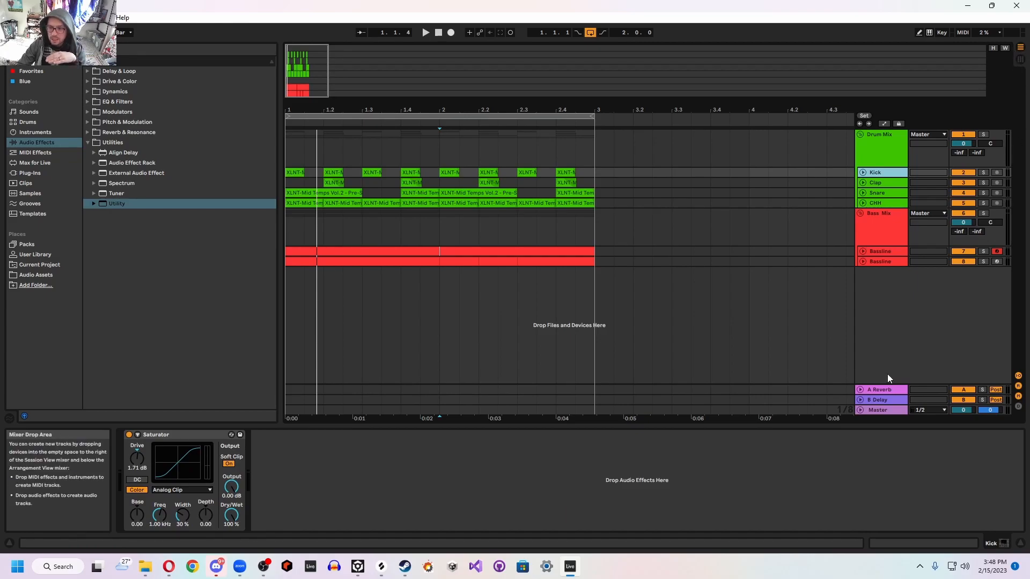
Step: Load iZotope's Ozone 9 plug-in onto the Master track
left_click(34, 172)
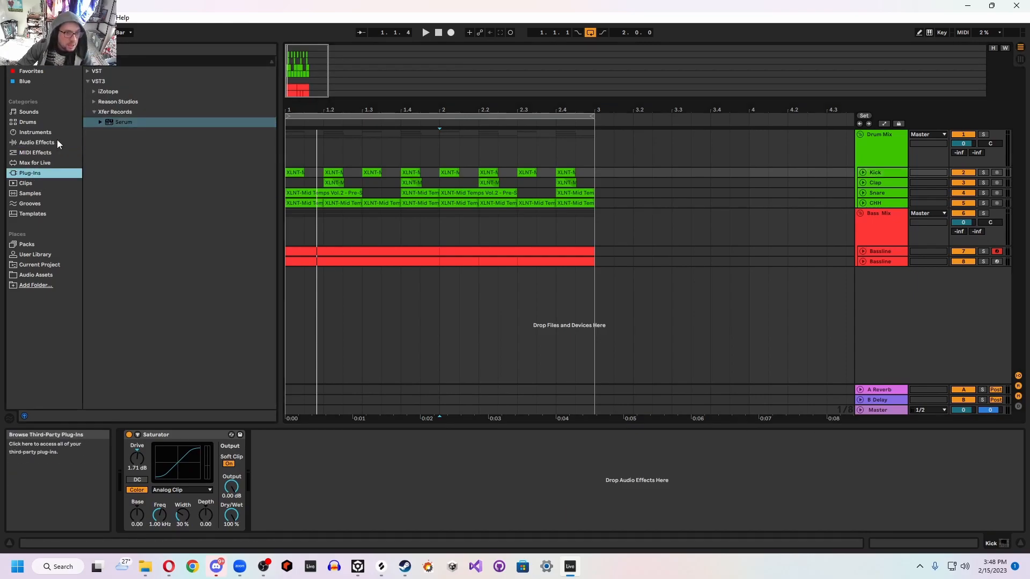
double_click(111, 109)
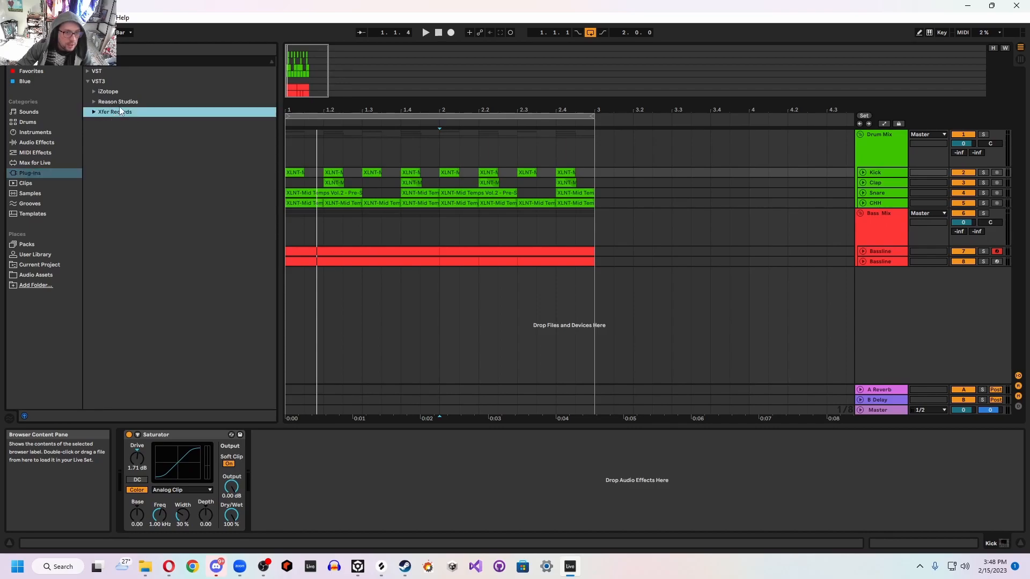
key("Up")
key("Up")
key("Right")
key("Down")
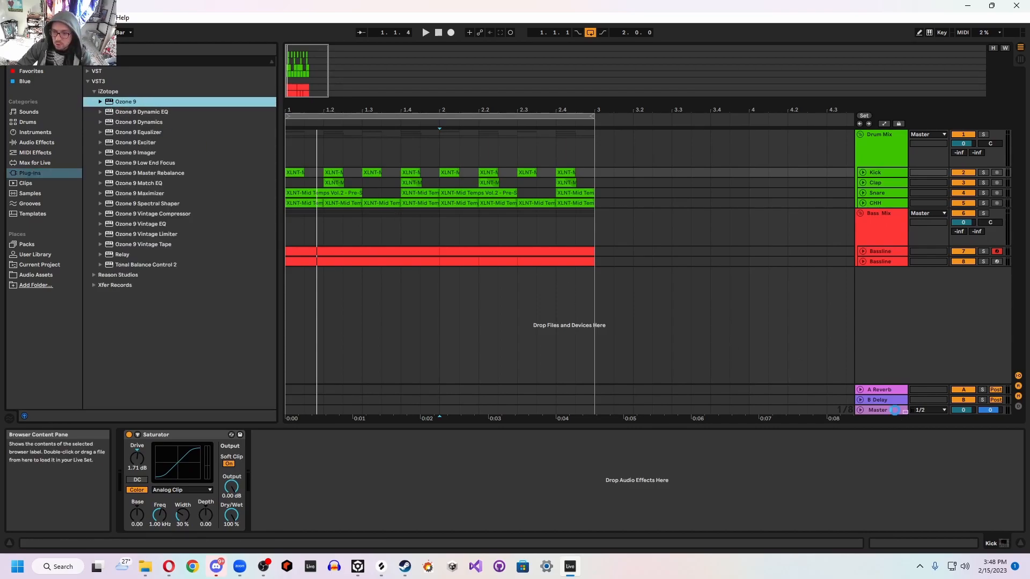
left_click(897, 411)
key("Return")
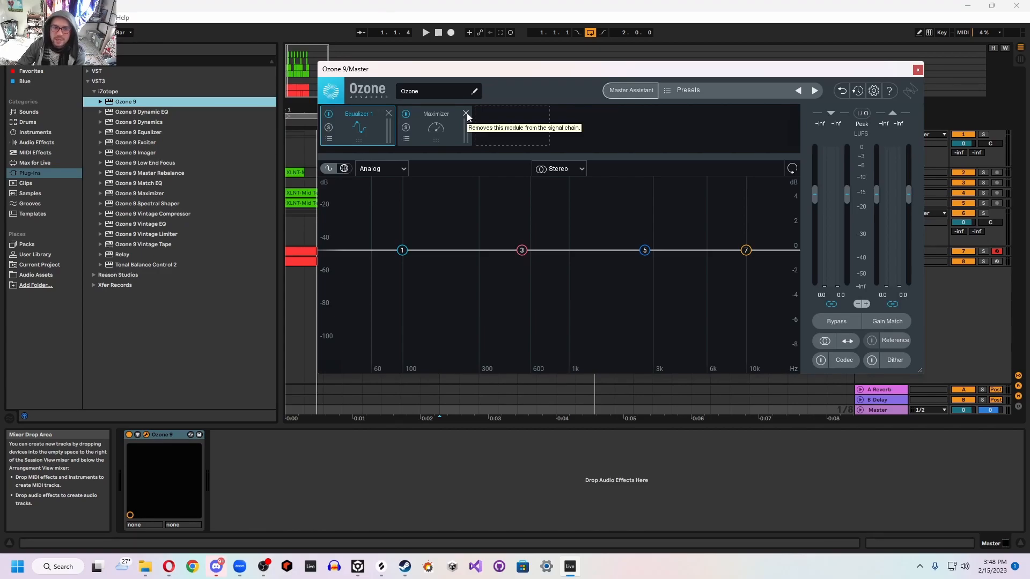
Step: Replace Ozone's default modules with an Imager, its low band split off between 100 and 300 Hz and set to a width of -100
left_click(388, 113)
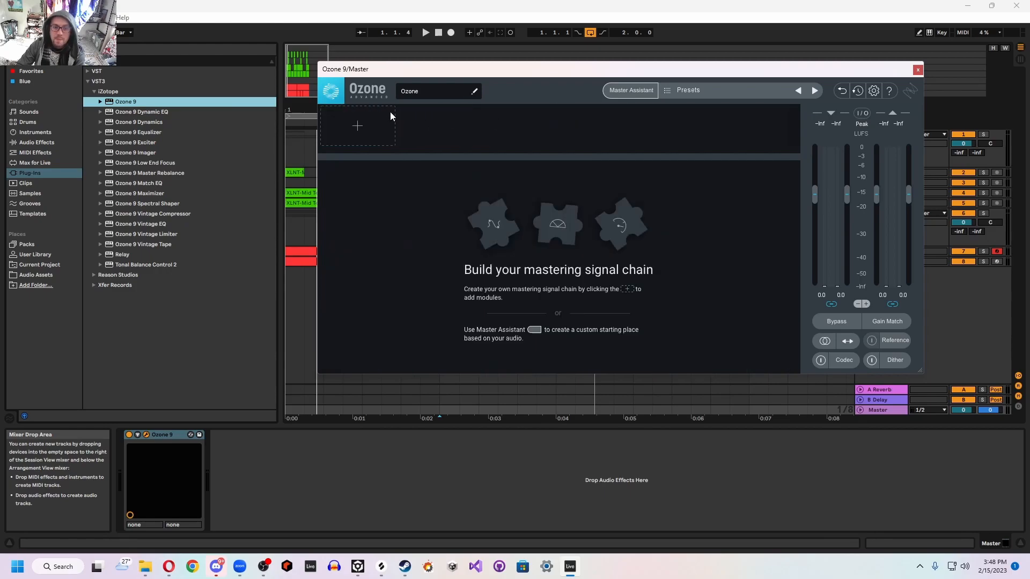
left_click(358, 127)
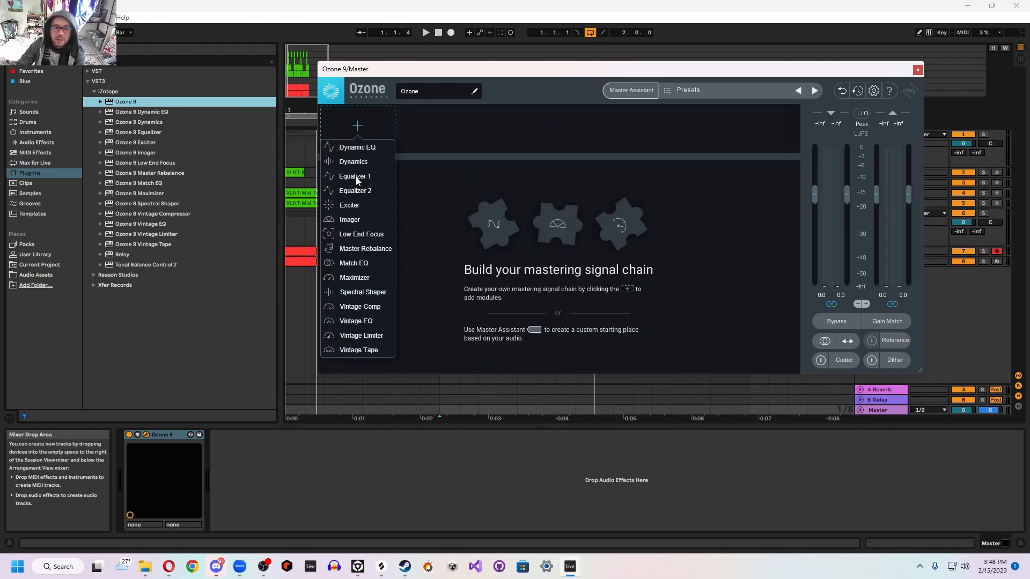
left_click(354, 220)
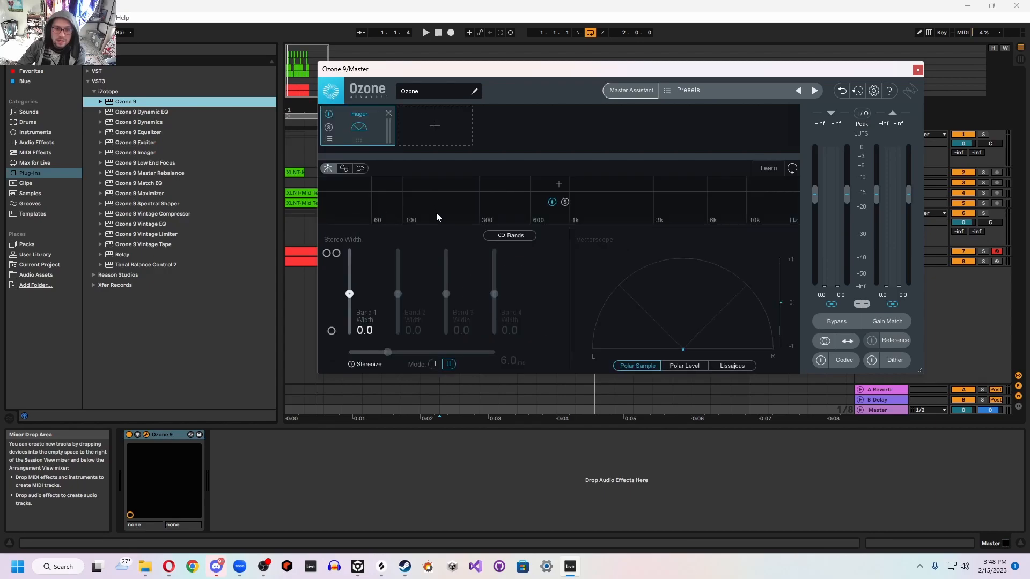
left_click(436, 185)
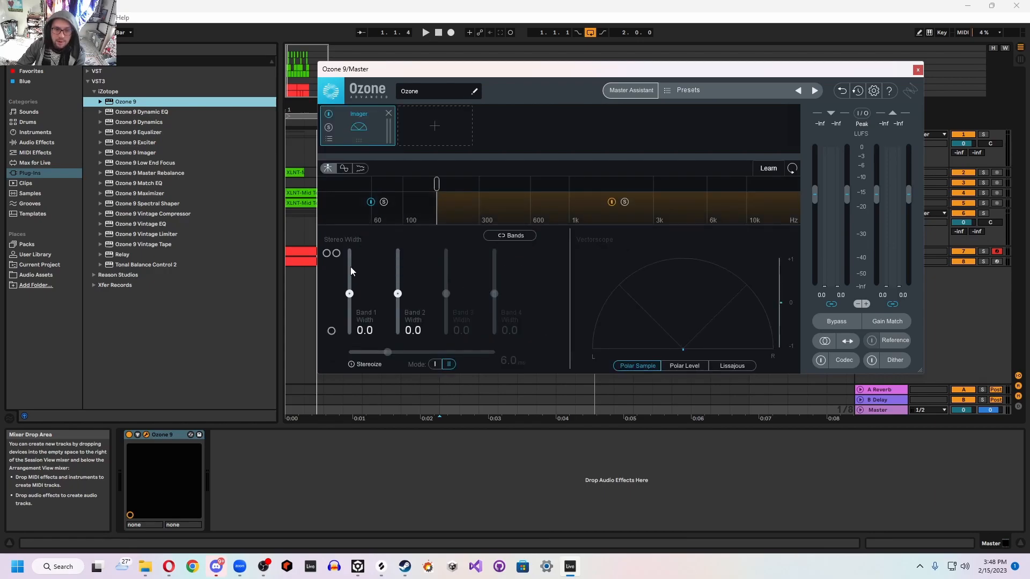
left_click_drag(349, 294, 359, 501)
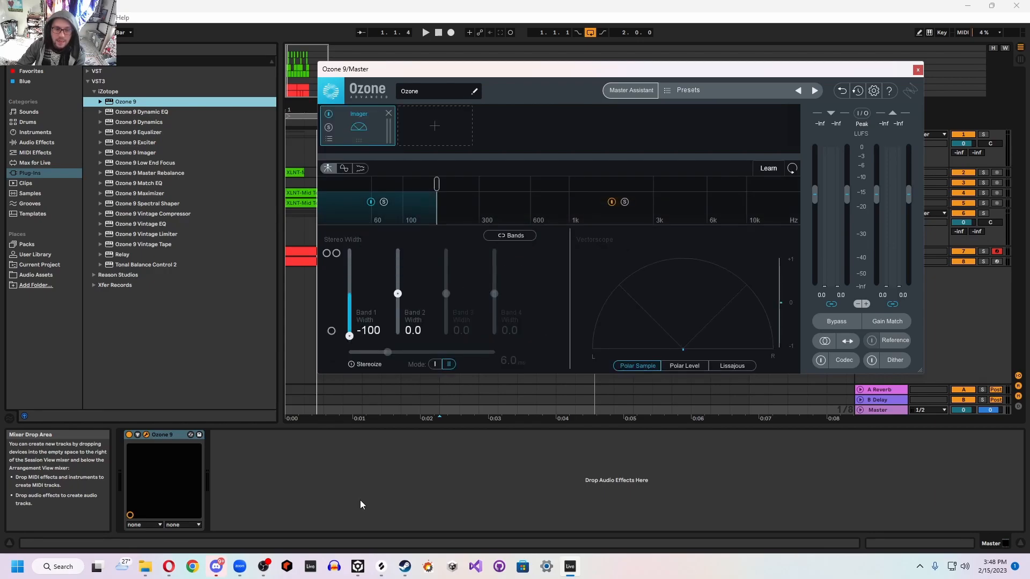
Step: Add a Dynamics module after the Imager and load its Modern Dynamics preset
left_click(433, 127)
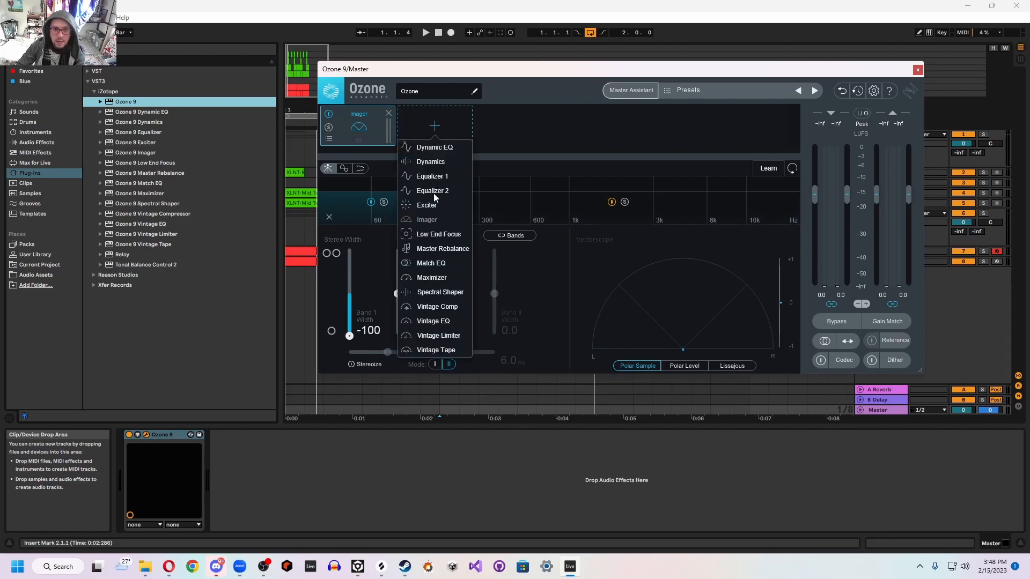
left_click(432, 162)
left_click(406, 140)
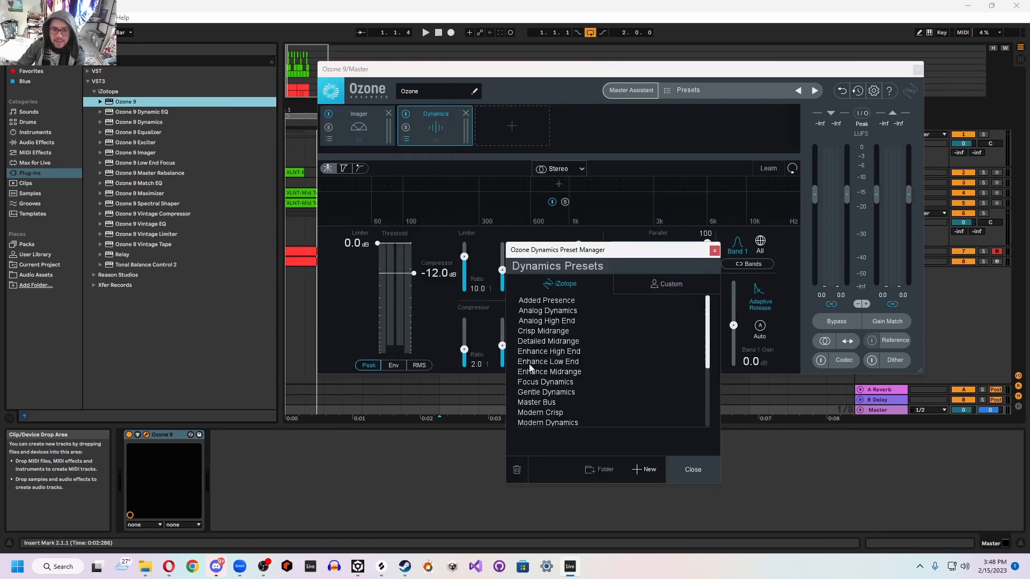
scroll(558, 411, "down", 2)
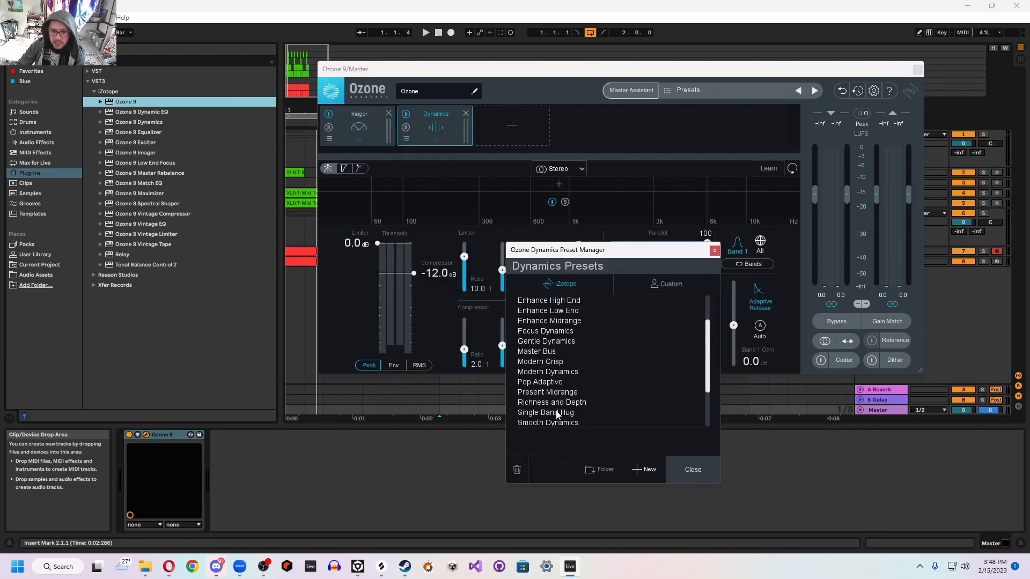
left_click(560, 373)
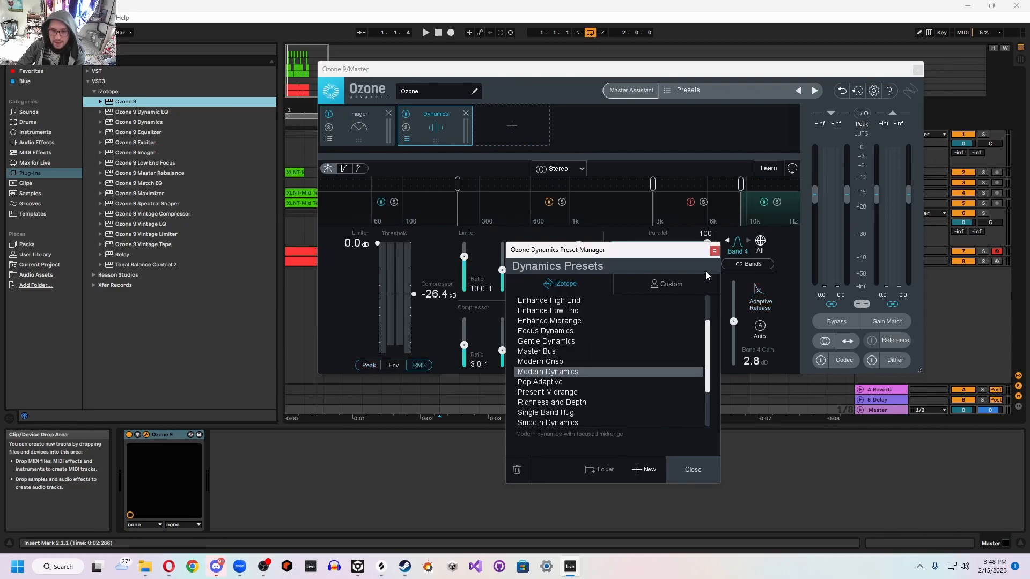
left_click(715, 252)
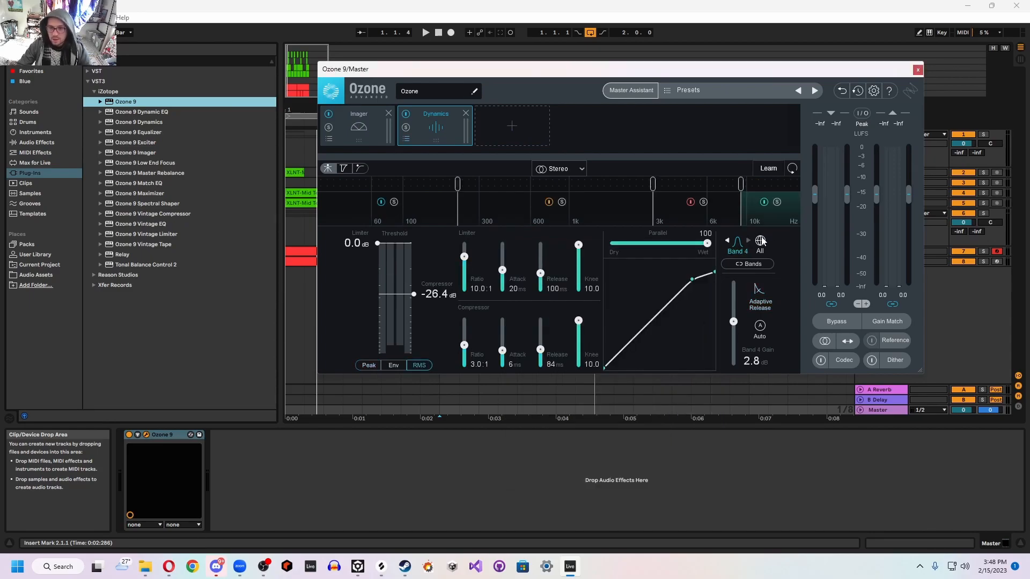
Step: Show all Dynamics bands together and play the loop, comparing the sound with Ozone bypassed and active
left_click(761, 242)
left_click(425, 32)
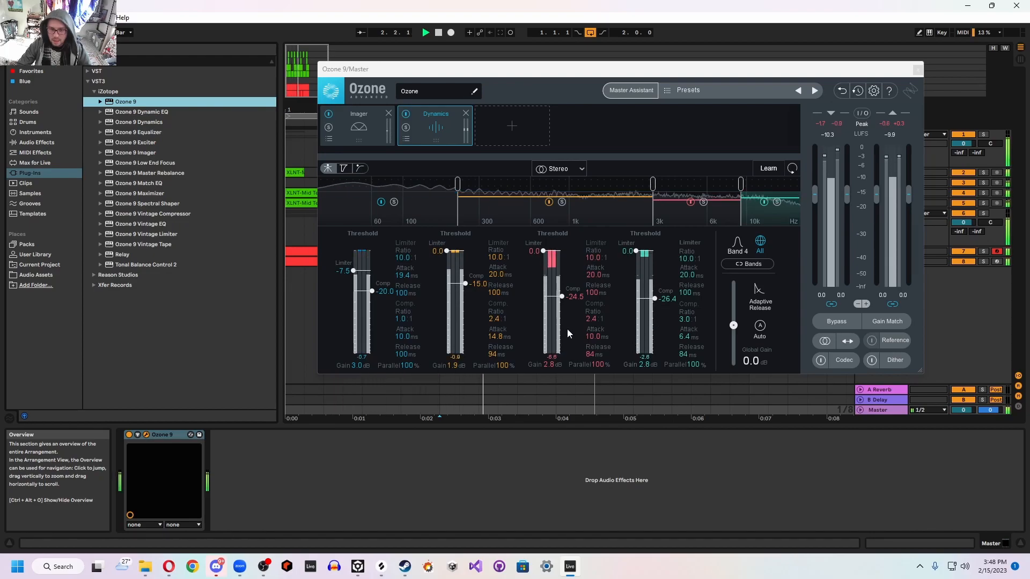
left_click(839, 323)
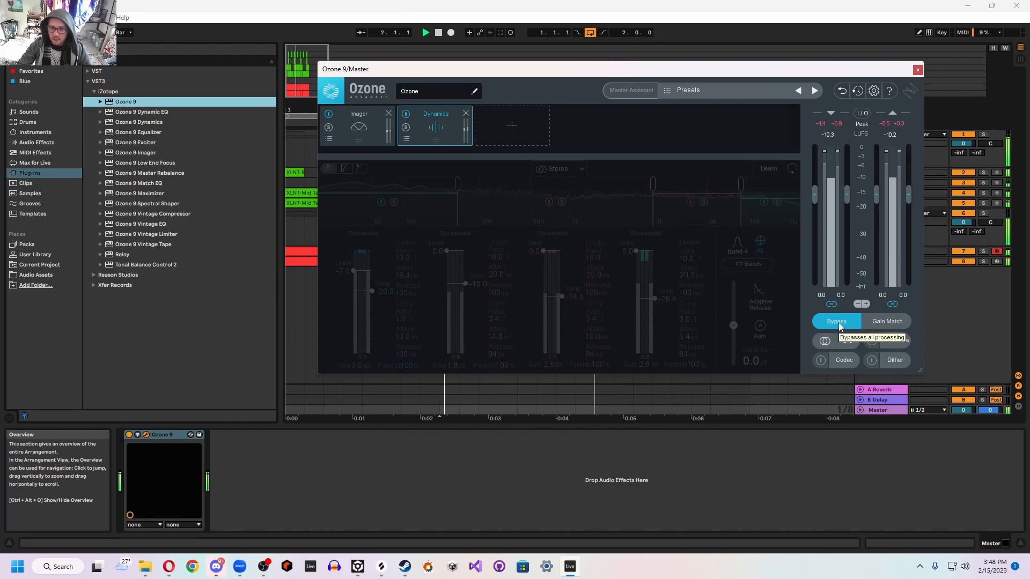
left_click(838, 322)
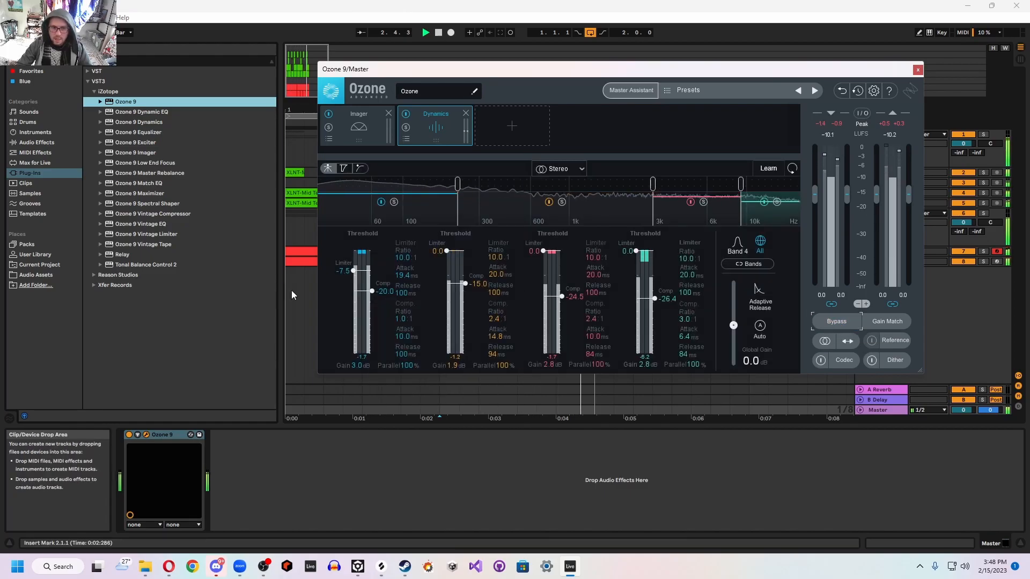
left_click(330, 272)
left_click(874, 413)
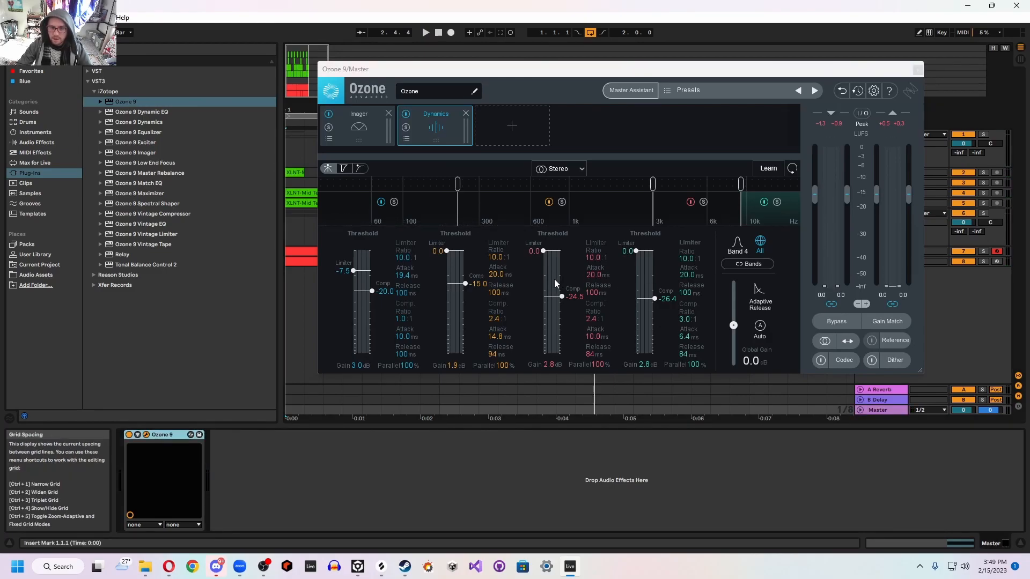
key("space")
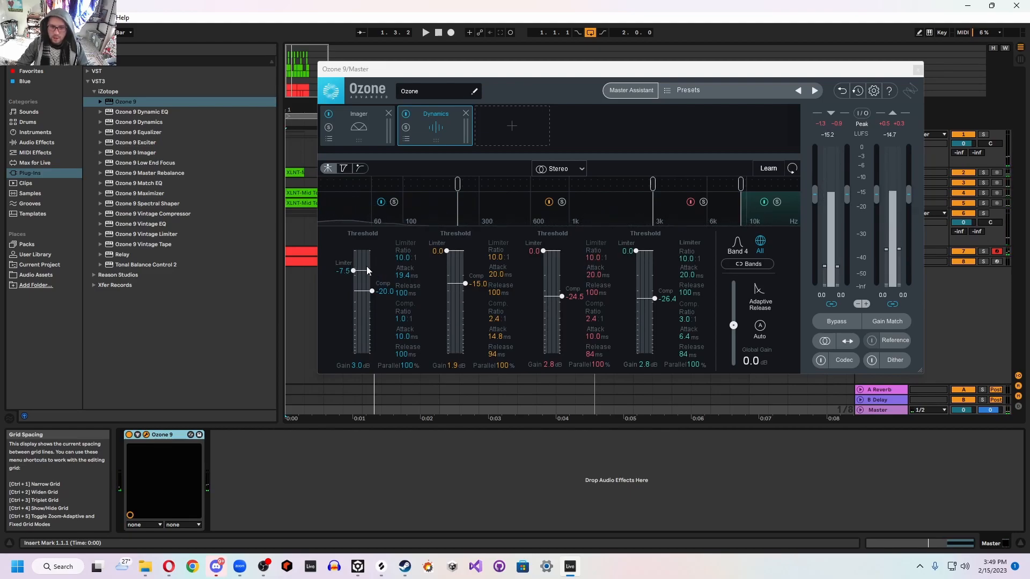
Step: Add a Vintage Limiter with True Peak enabled, lower its threshold to -7.0 dB during playback, and check the loop's loudness
left_click(512, 127)
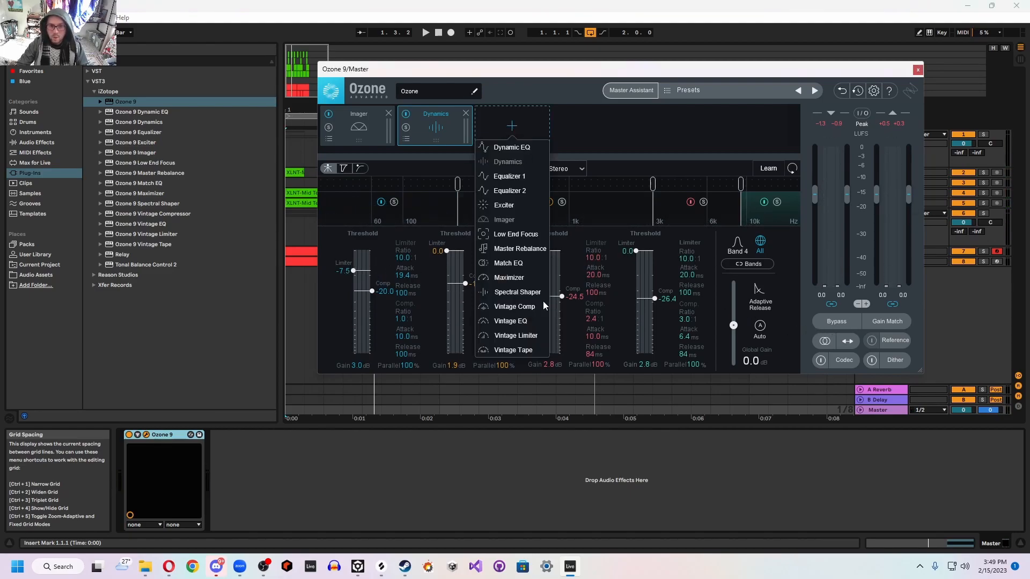
left_click(516, 336)
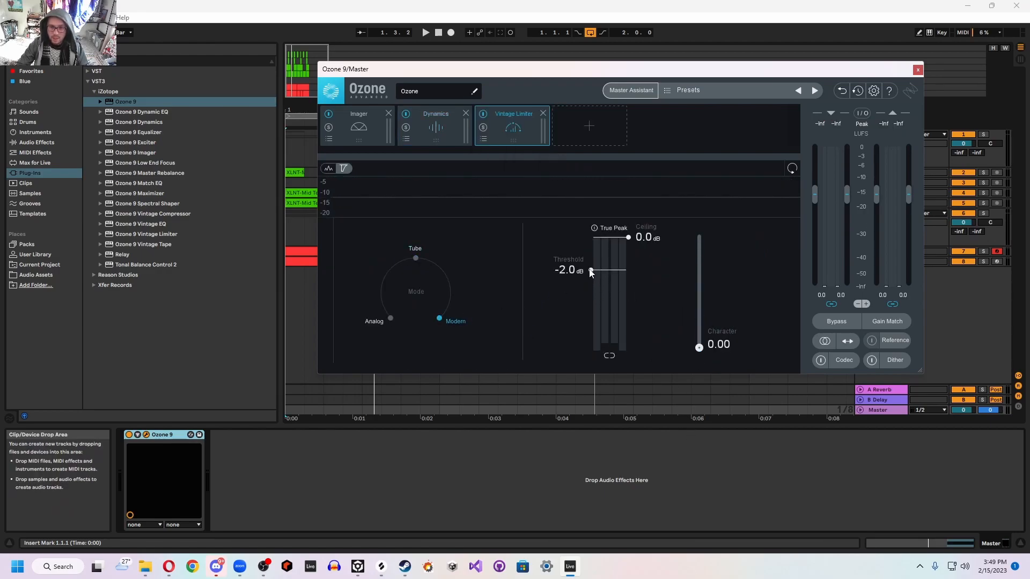
left_click_drag(591, 271, 591, 237)
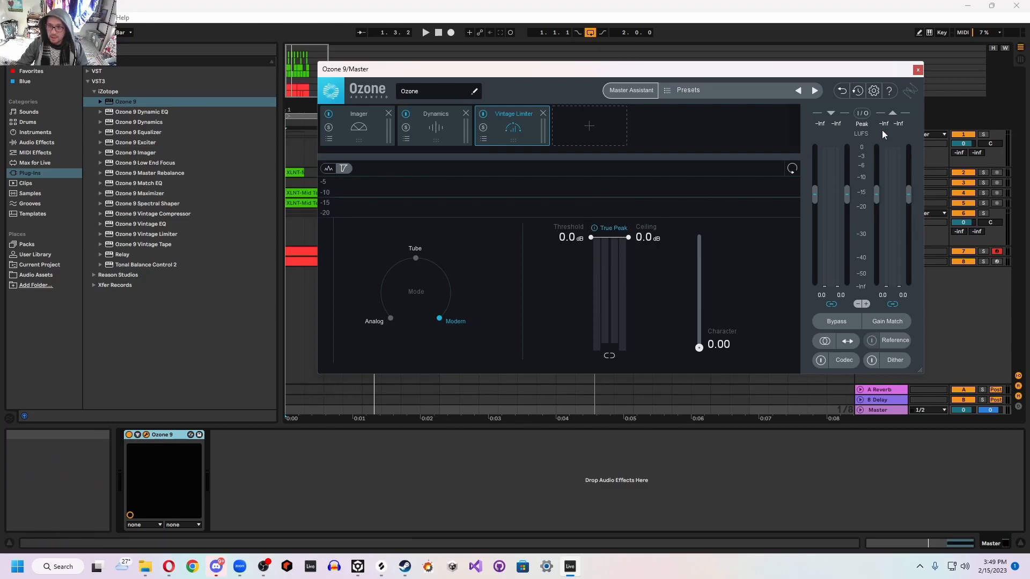
left_click(424, 33)
left_click_drag(590, 237, 606, 312)
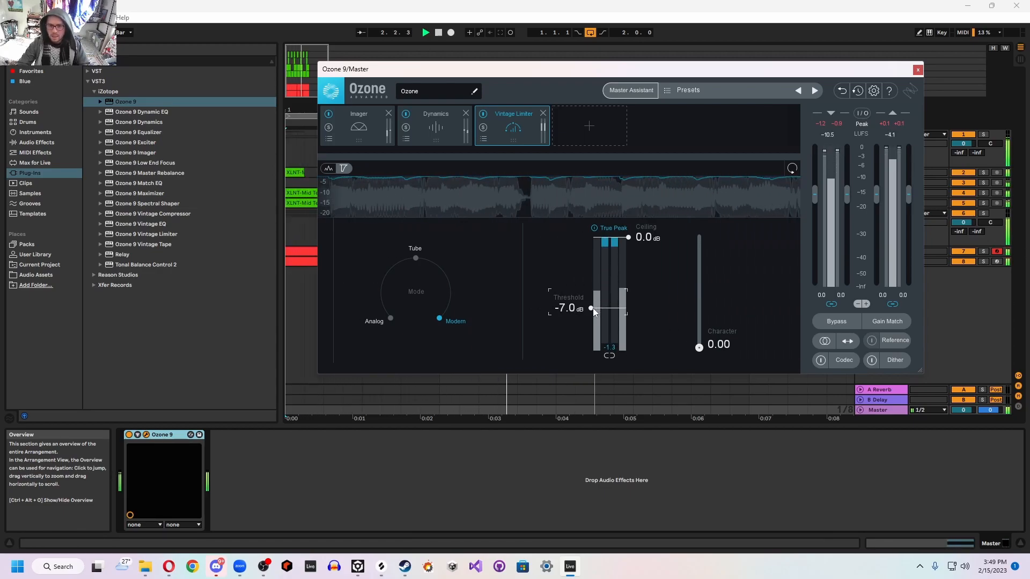
key("space")
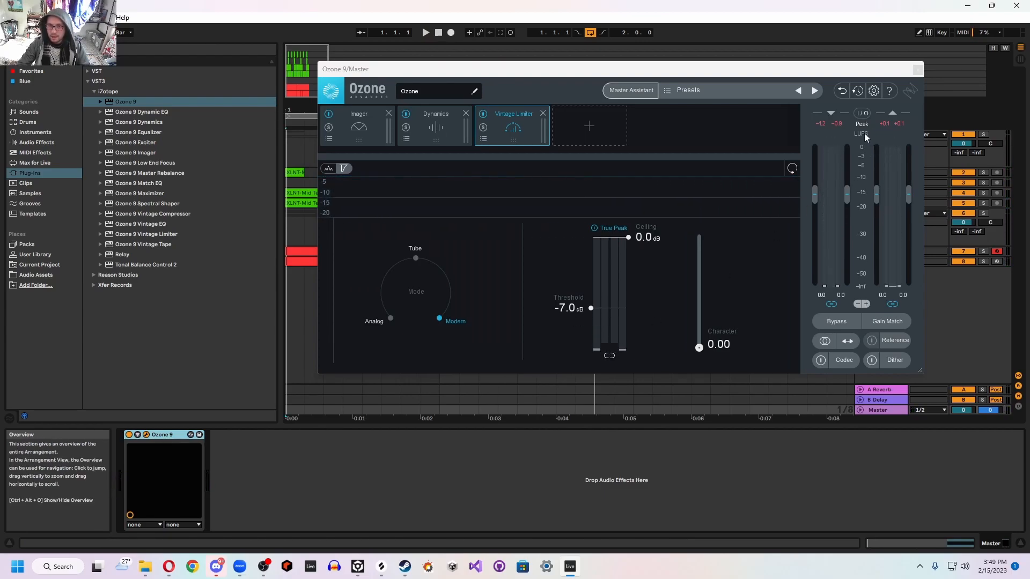
key("space")
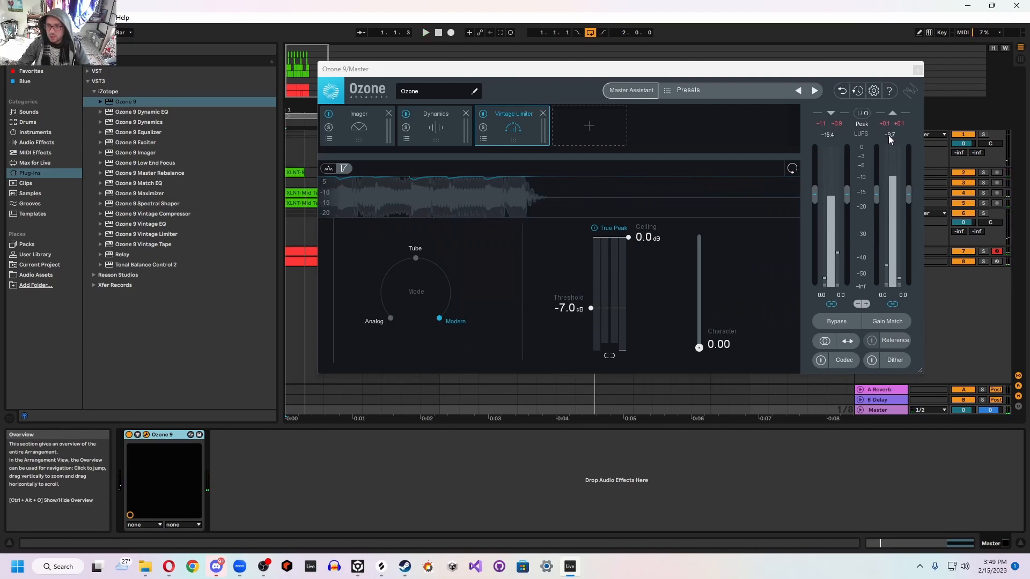
Step: Add a Maximizer in IRC IV mode with True Peak on and a -0.5 dB threshold, play the loop, and close Ozone
left_click(589, 128)
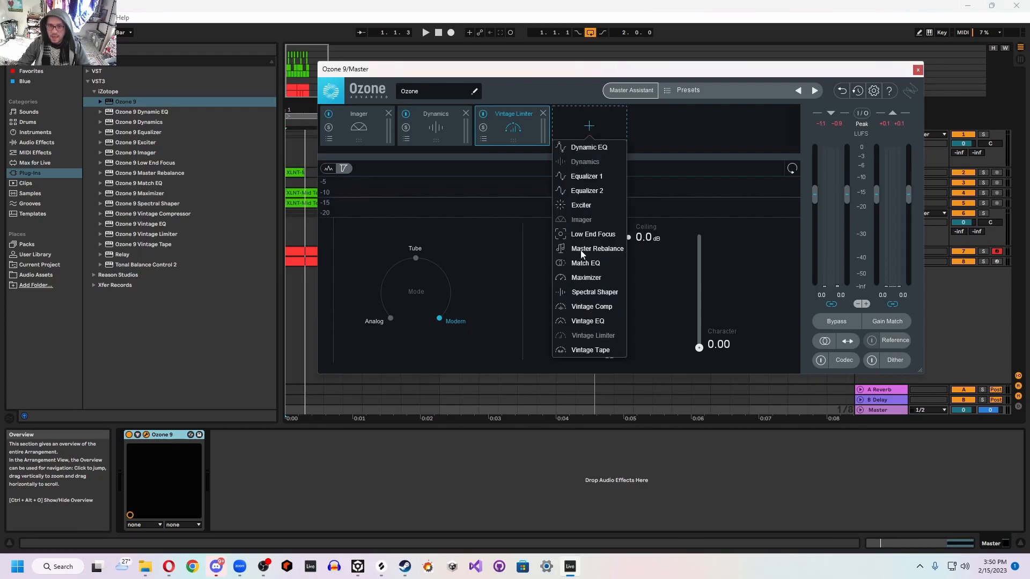
left_click(586, 278)
left_click(364, 313)
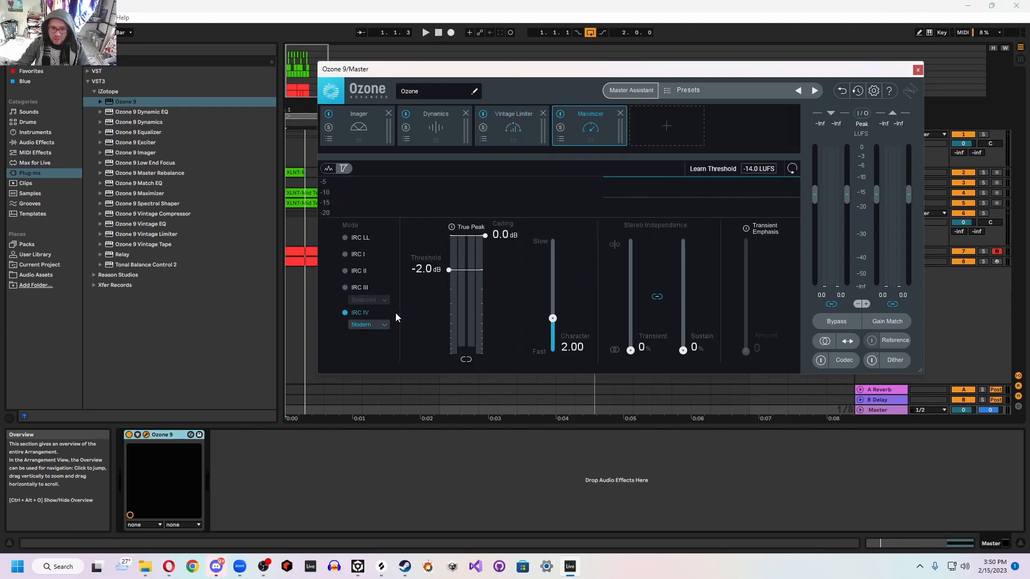
left_click_drag(449, 272, 451, 255)
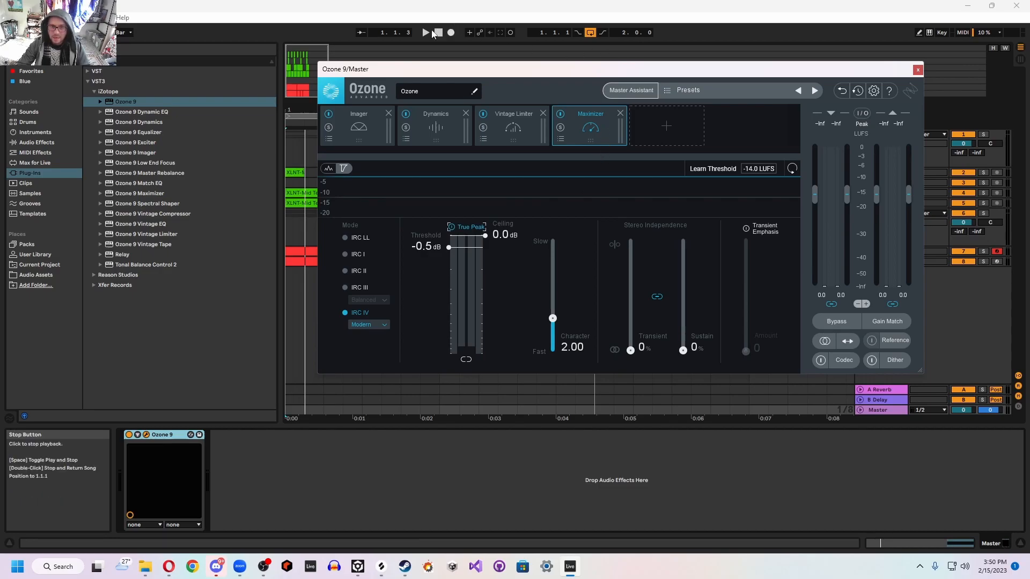
key("space")
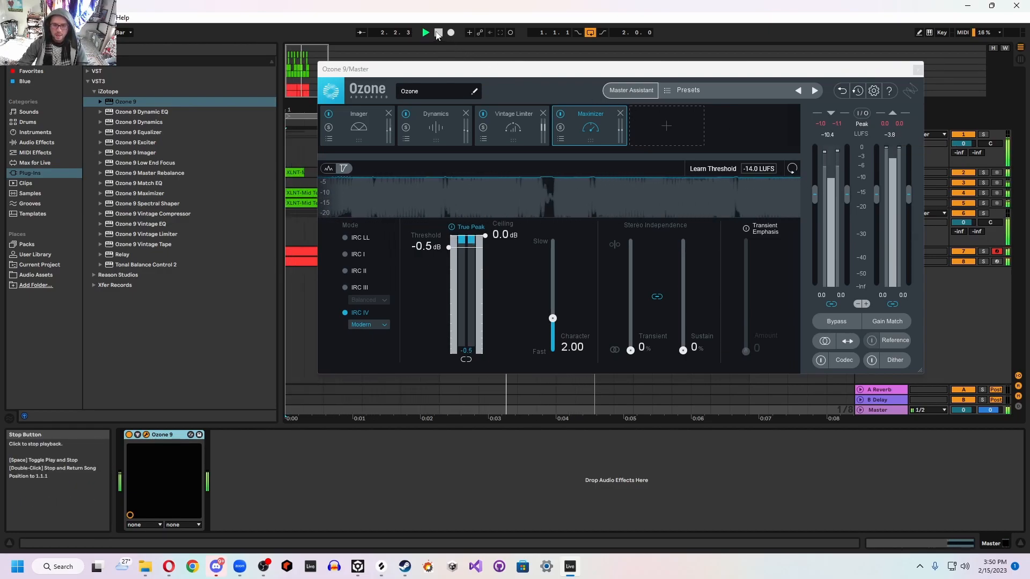
left_click(438, 33)
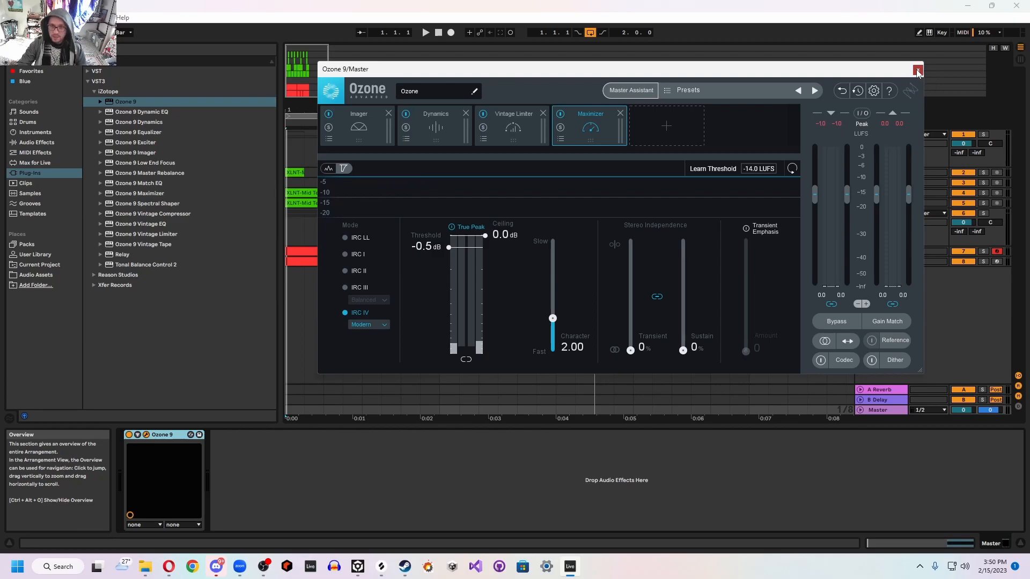
left_click(918, 70)
Step: Unfold the Kick track and review the device chains on the Drum Mix group, the Kick and the Snare
left_click(879, 140)
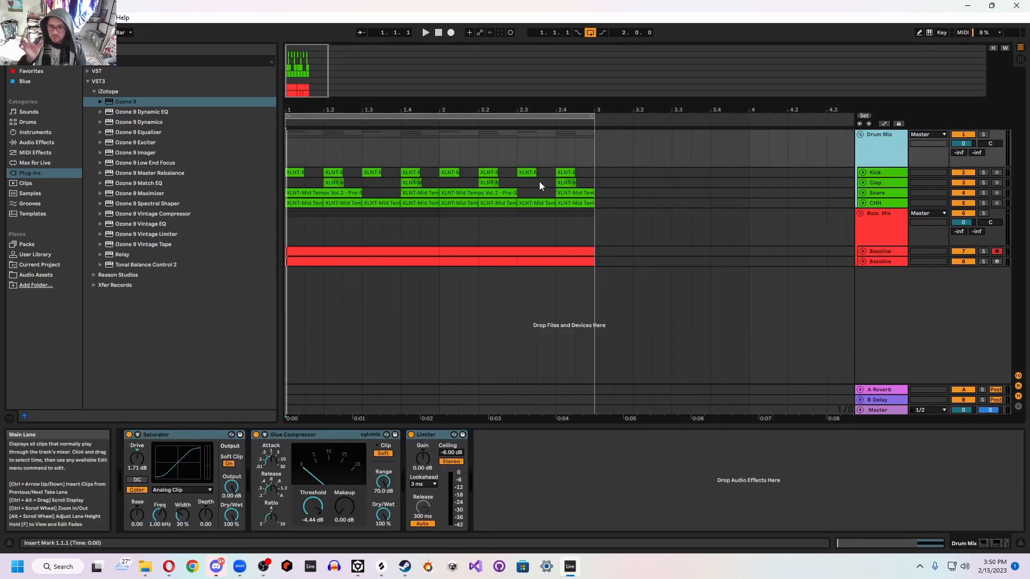
left_click(863, 172)
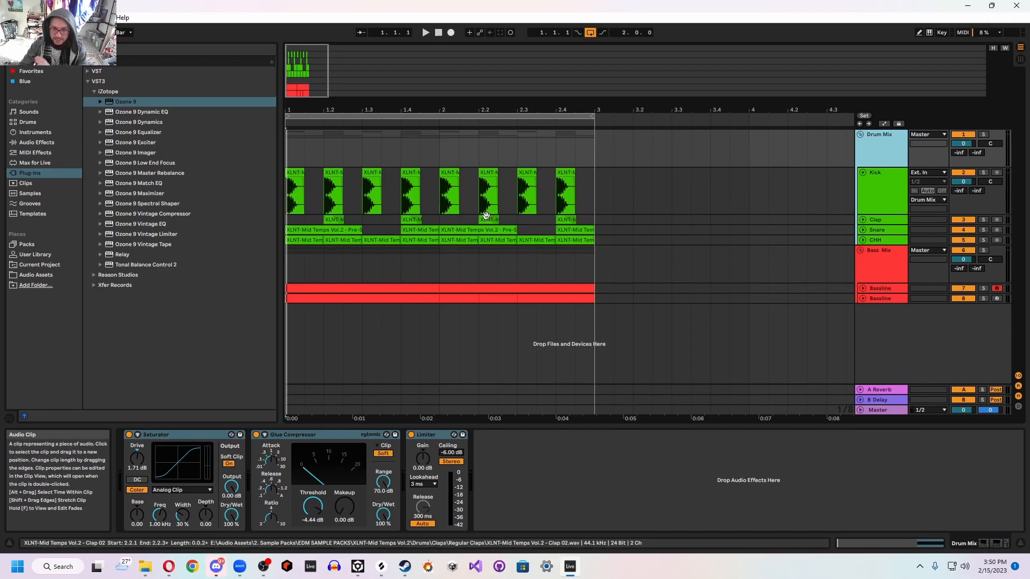
left_click(865, 200)
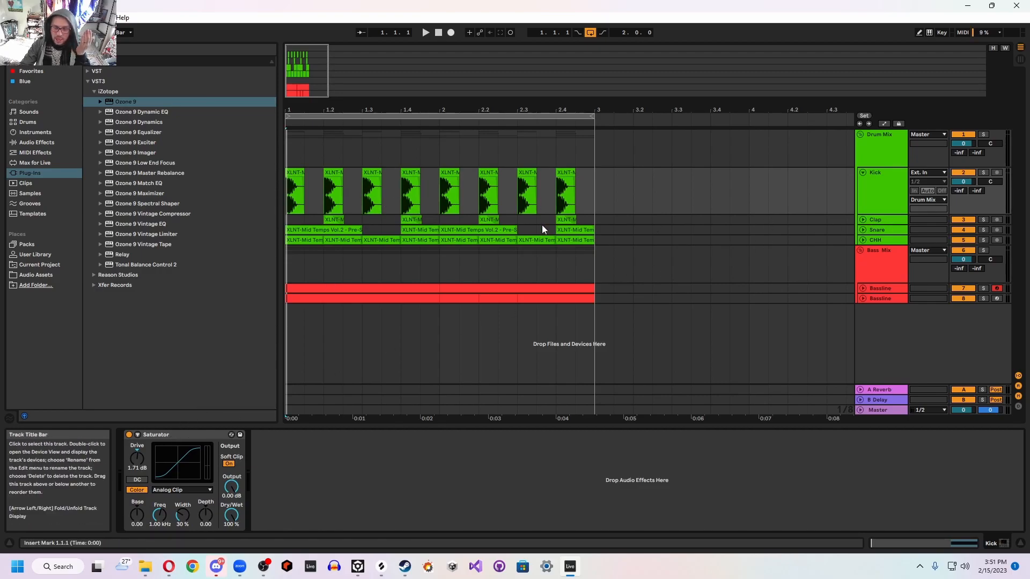
left_click(887, 230)
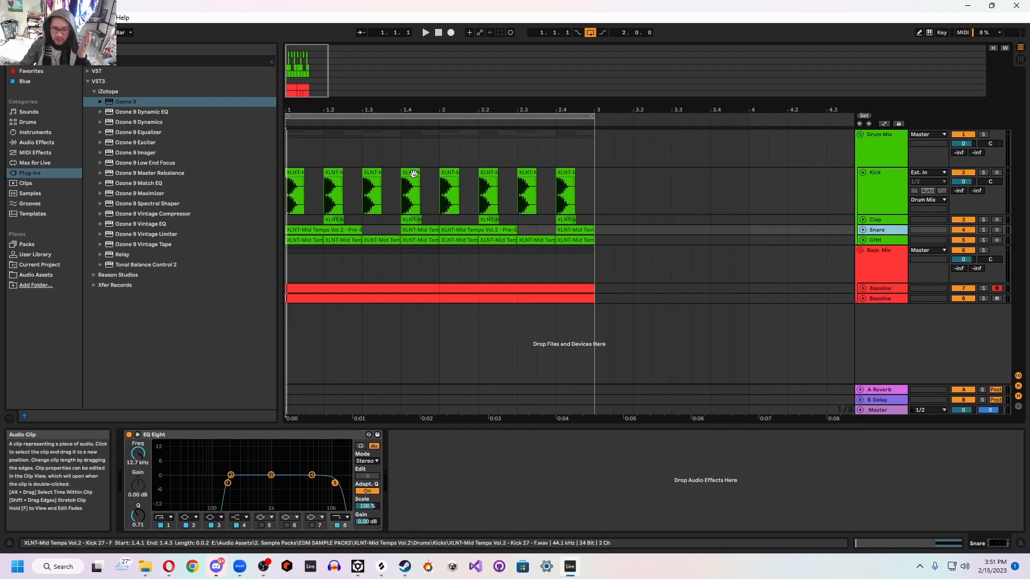
left_click(879, 155)
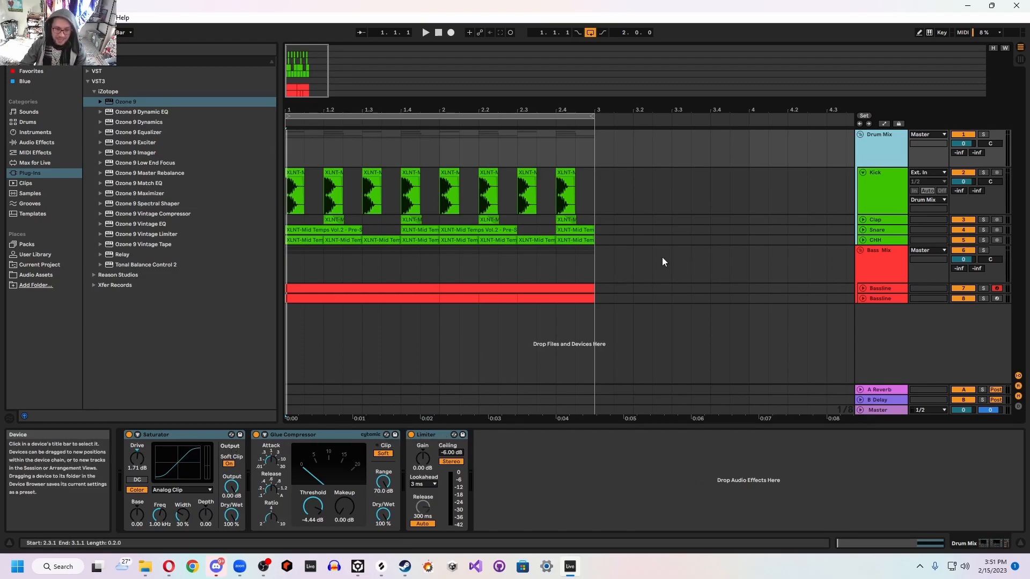
left_click(437, 435)
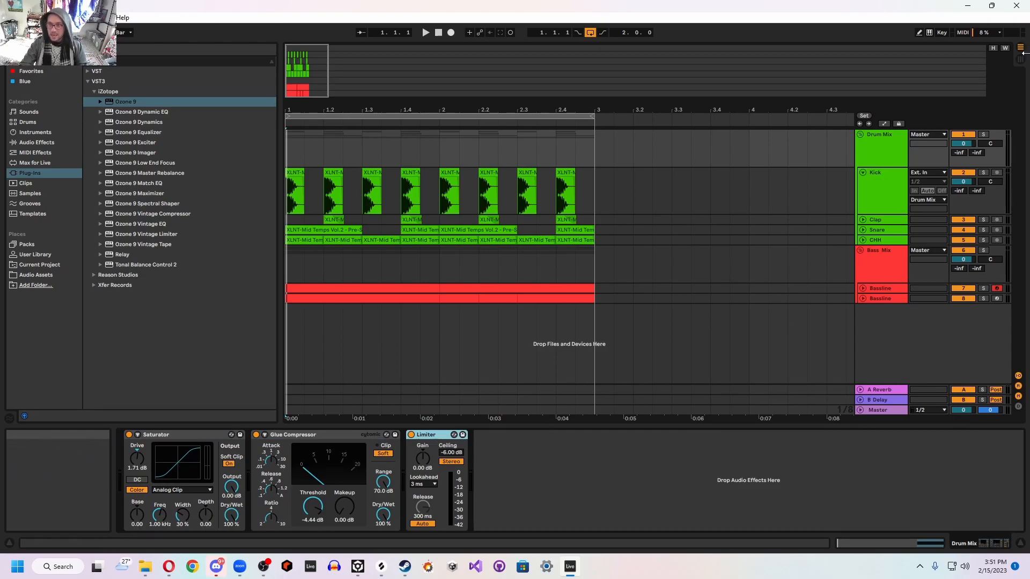
Step: Play the loop in the Session View mixer, turn off Ozone 9 on the Master, and play again to compare levels
left_click(1021, 58)
key("space")
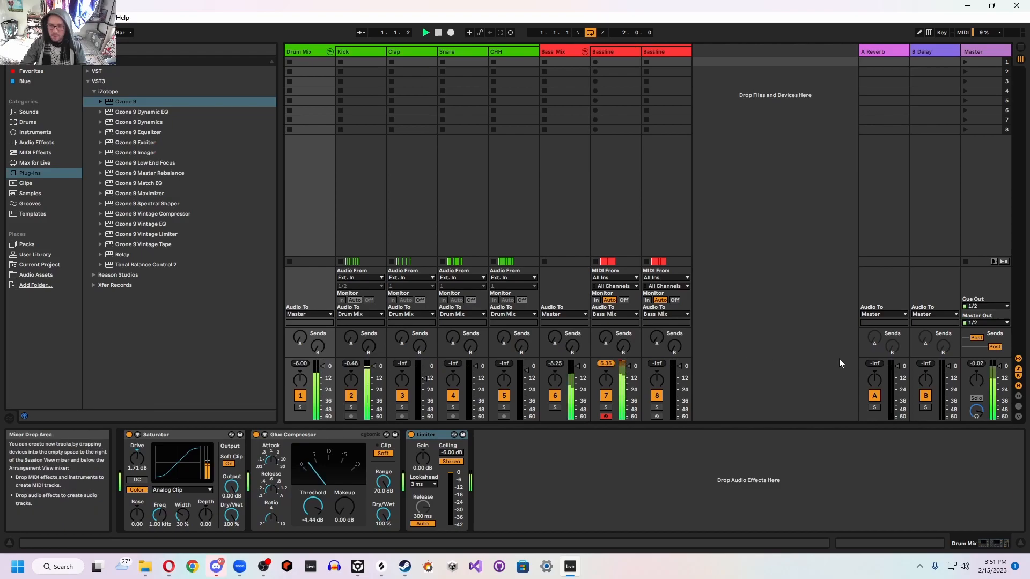
left_click(979, 363)
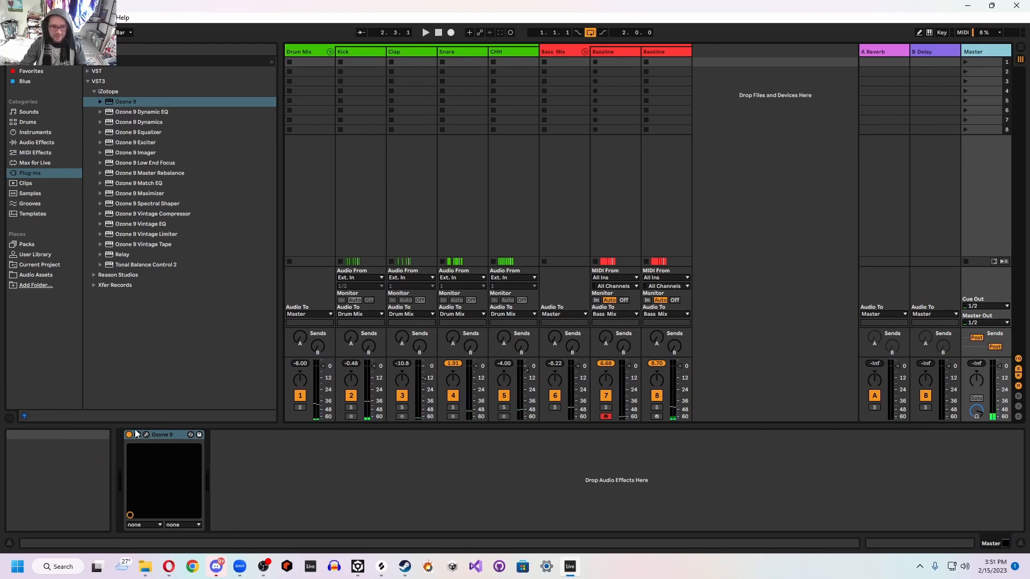
left_click(135, 433)
key("space")
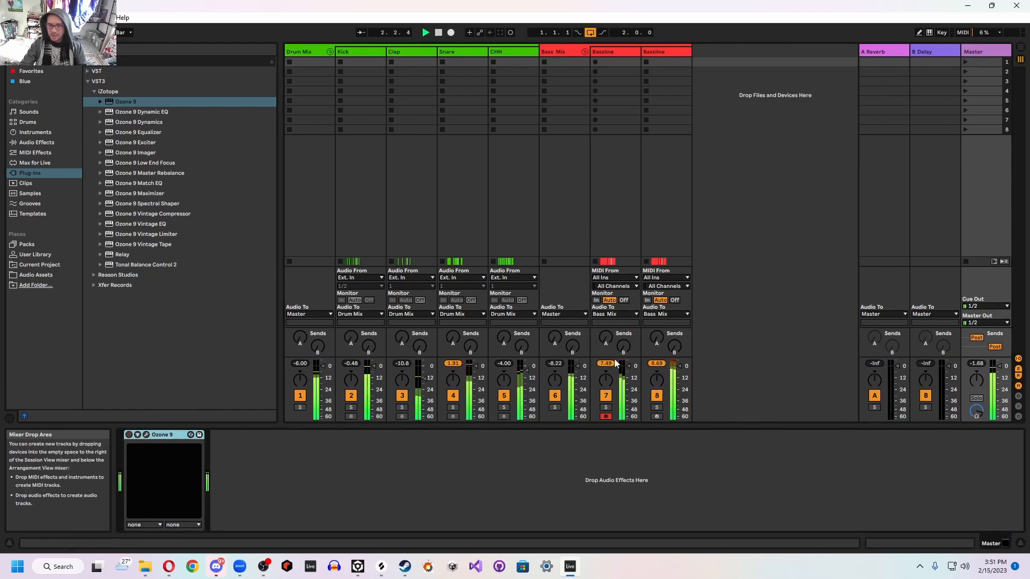
Step: Play the loop twice with Ozone 9 off and check the peak levels on the track and Master meters
left_click(557, 364)
key("space")
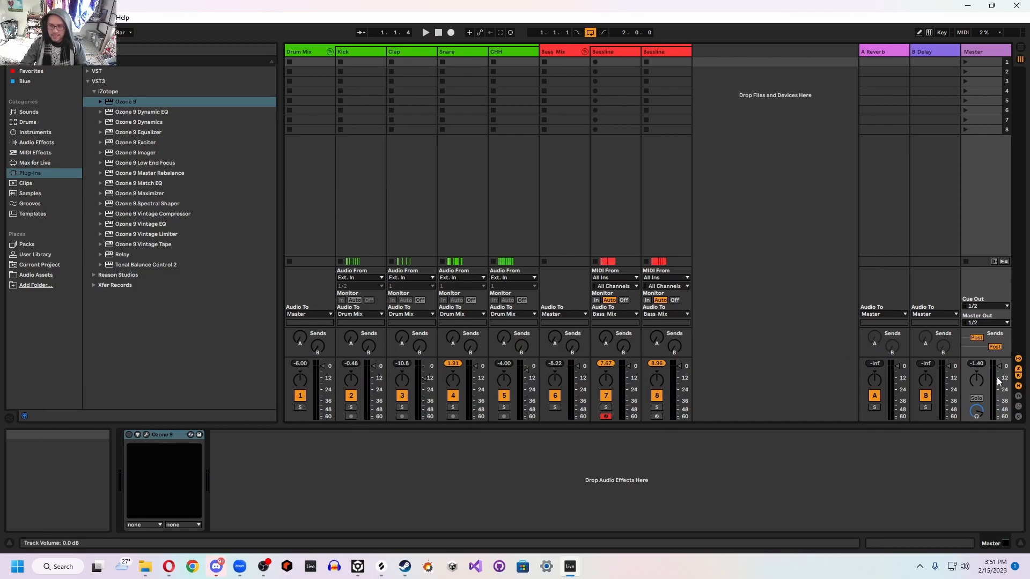
key("space")
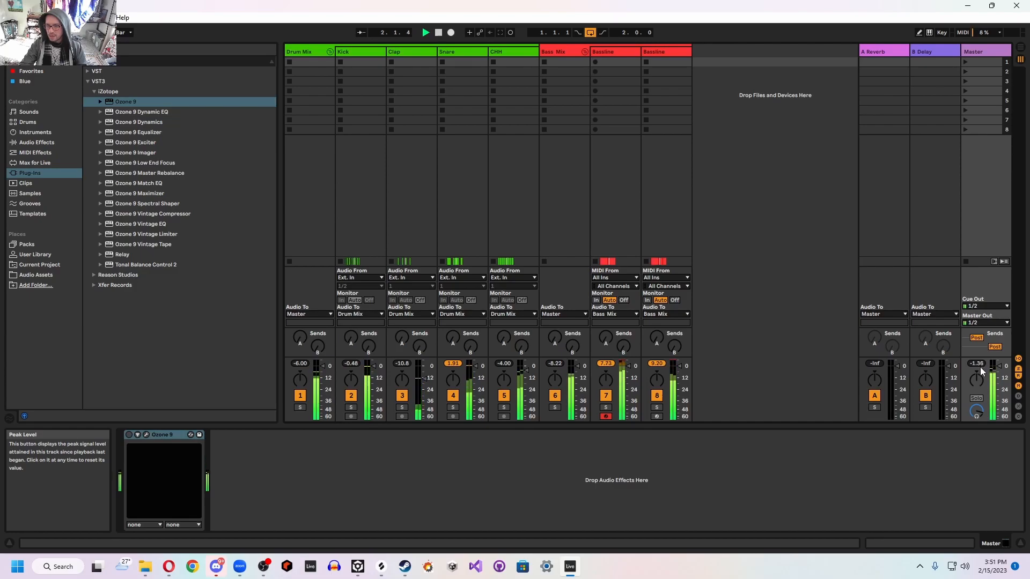
key("space")
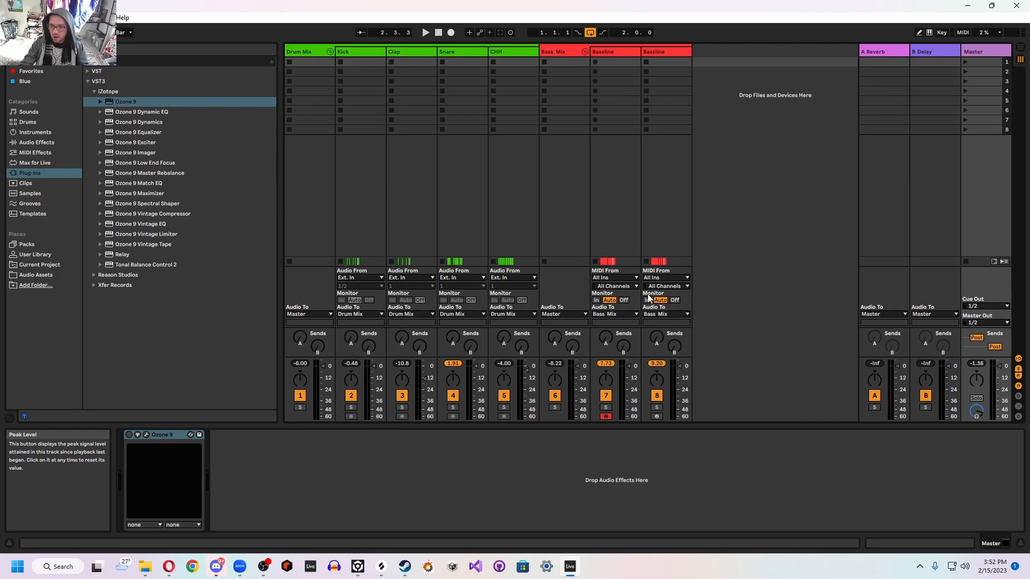
Step: Turn on Ozone 9 on the Master during playback to compare loudness, turn it off again, and stop the loop
left_click(130, 434)
key("space")
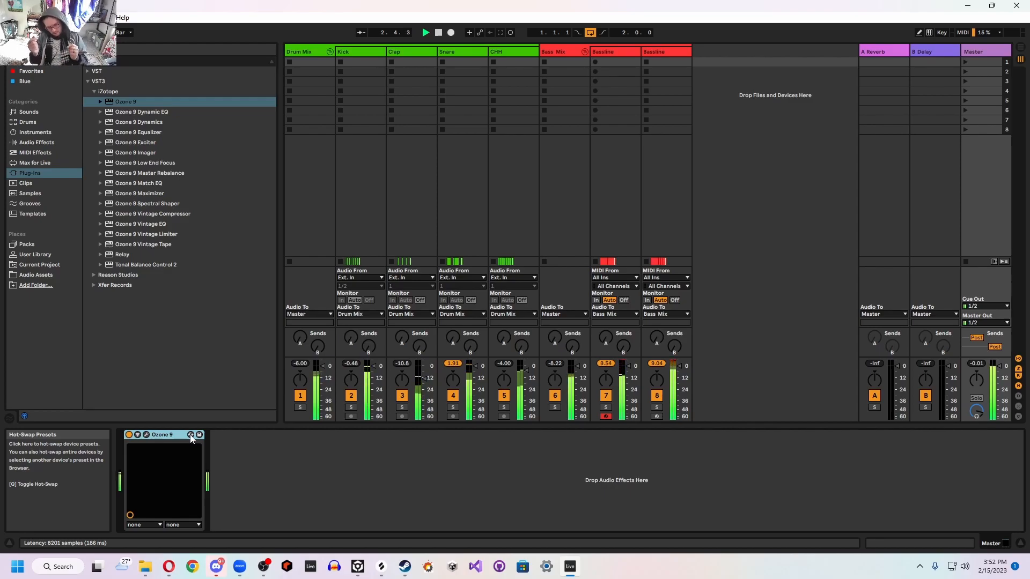
left_click(129, 435)
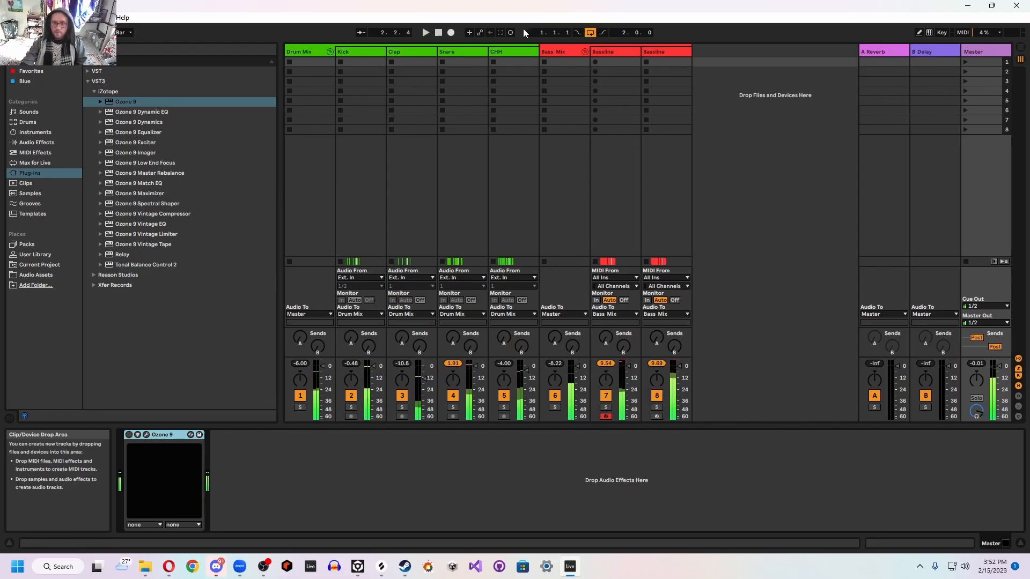
left_click(424, 32)
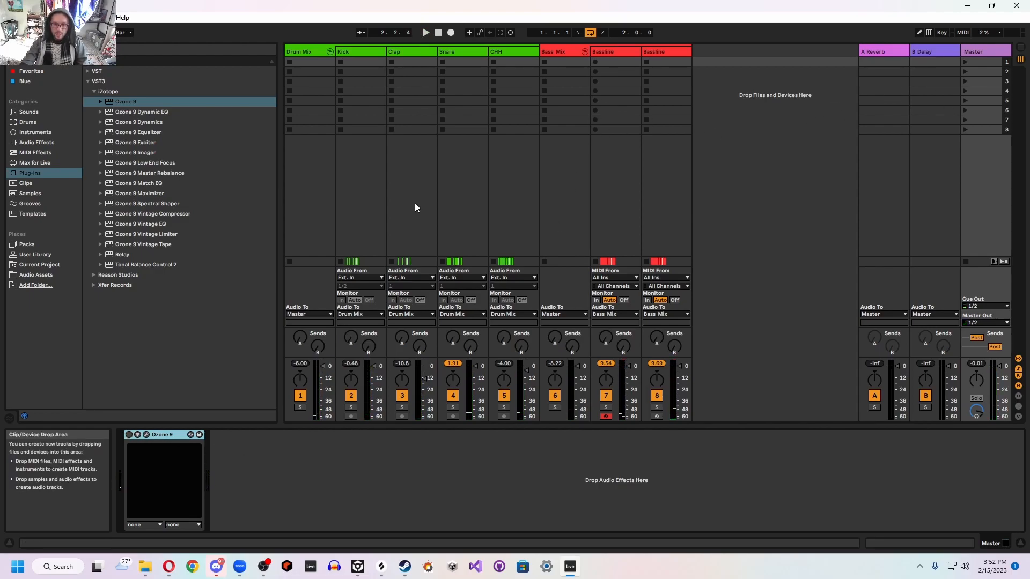
Step: Switch to OBS and enlarge the Webcam source from its corner to fill most of the scene
key("alt+Tab")
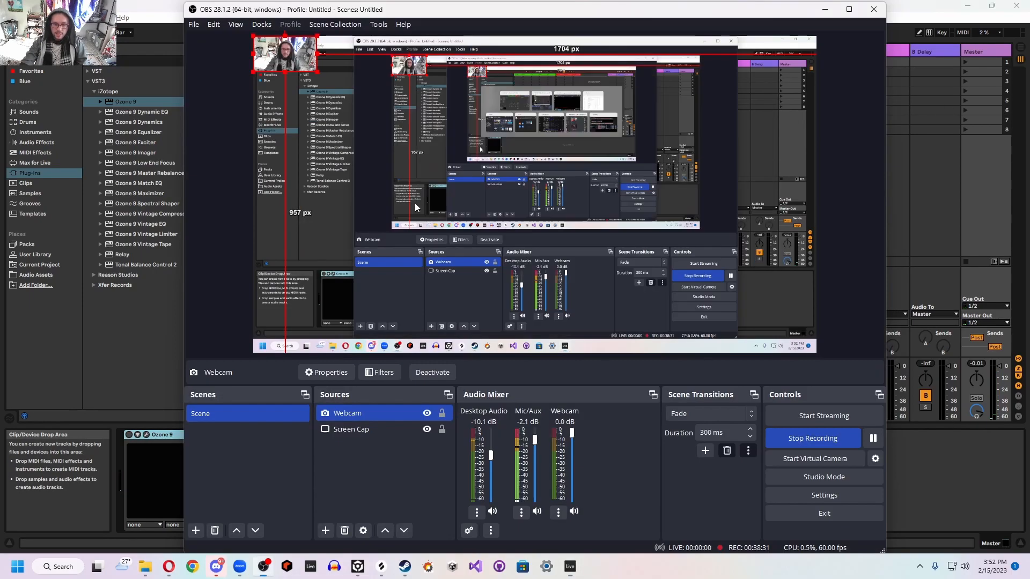
left_click(826, 445)
left_click_drag(318, 71, 773, 328)
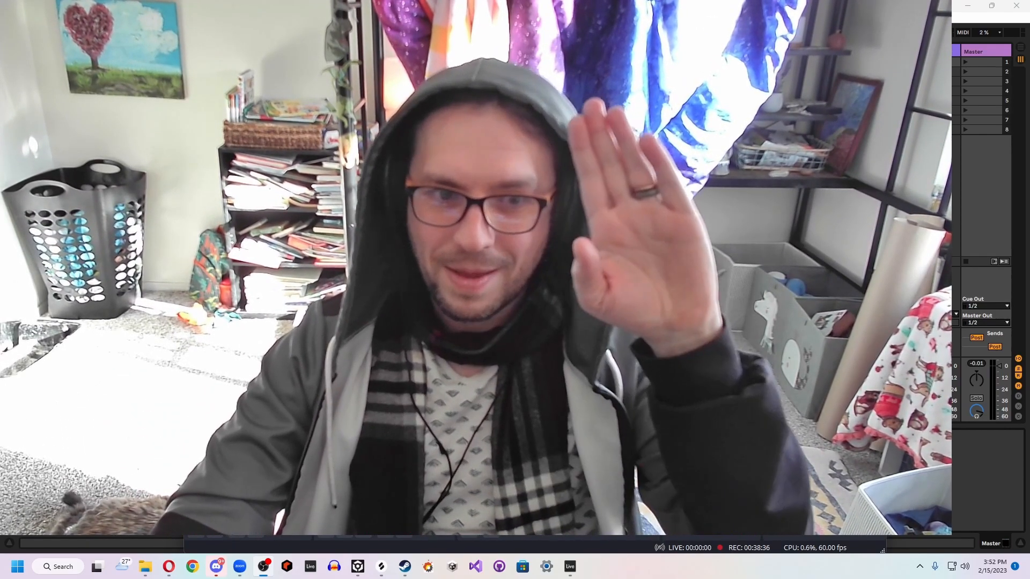